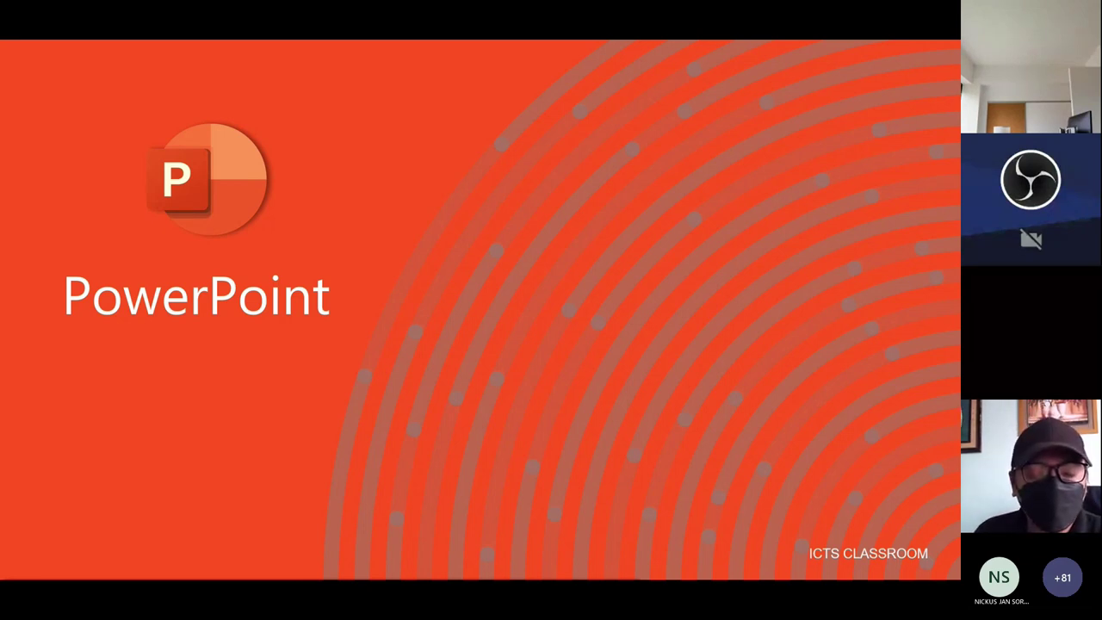
Step: Advance the slideshow past the 'PowerPoint' title slide to the presentation-struggles question
click(526, 298)
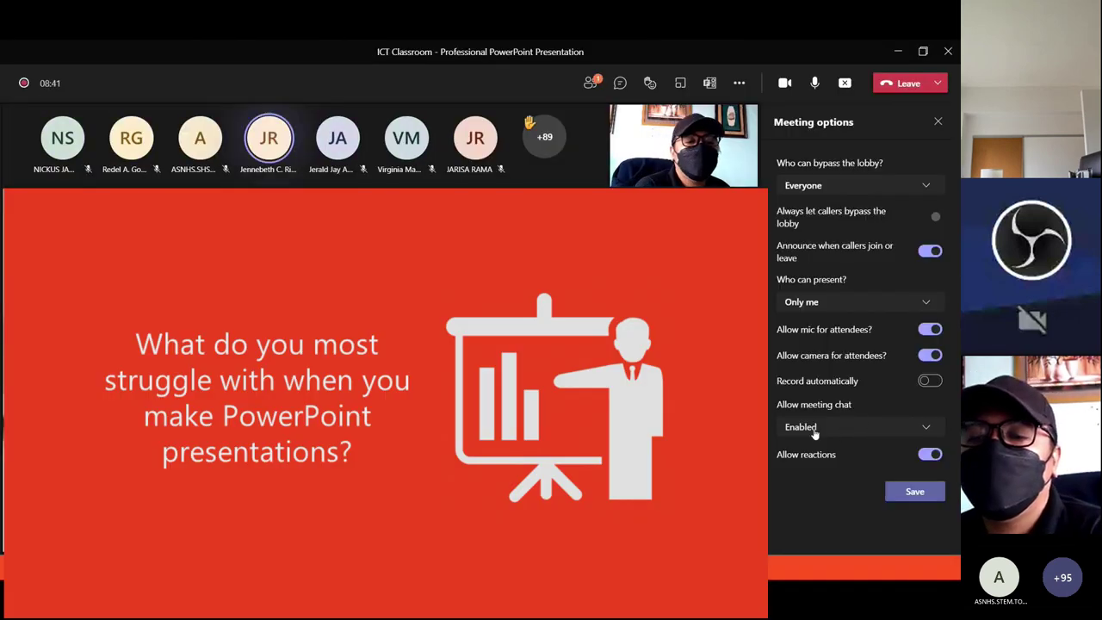
click(814, 428)
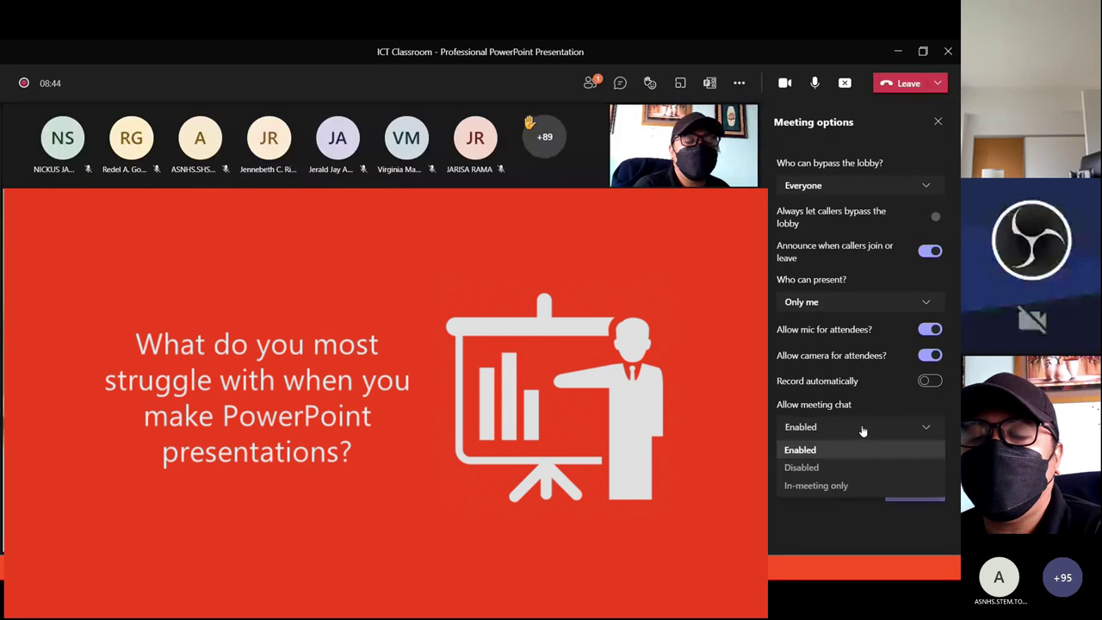
click(876, 427)
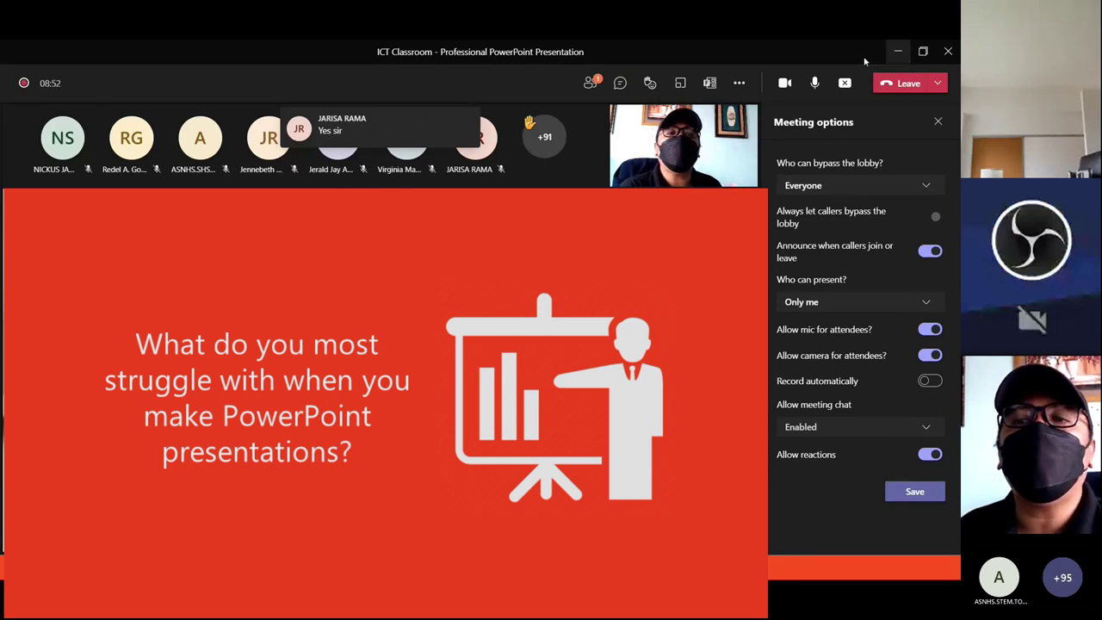
click(899, 52)
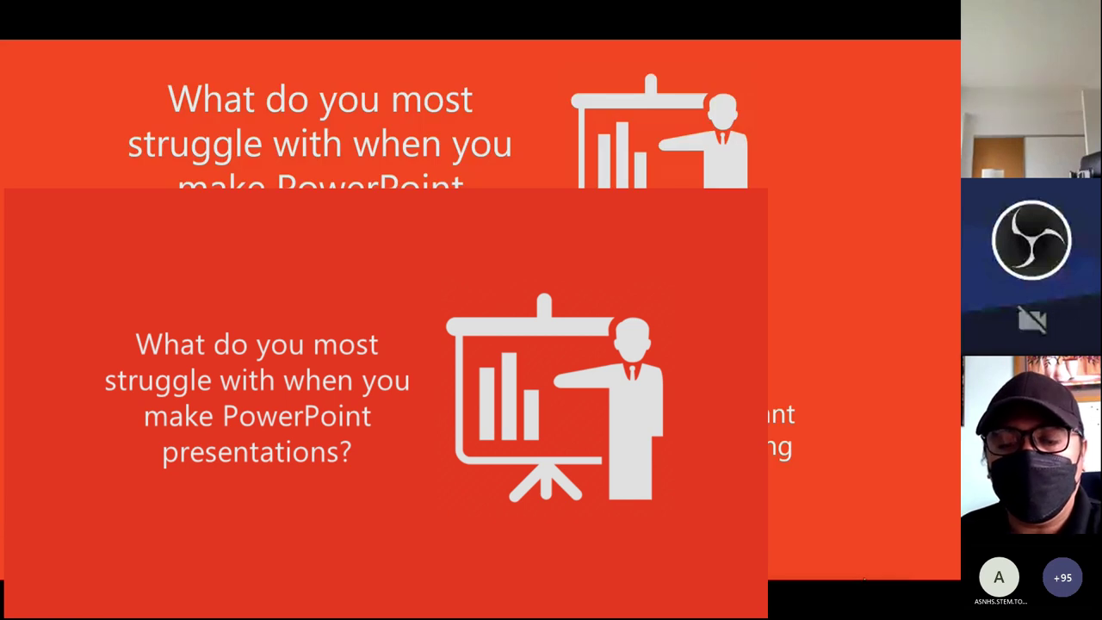
key(alt+Tab)
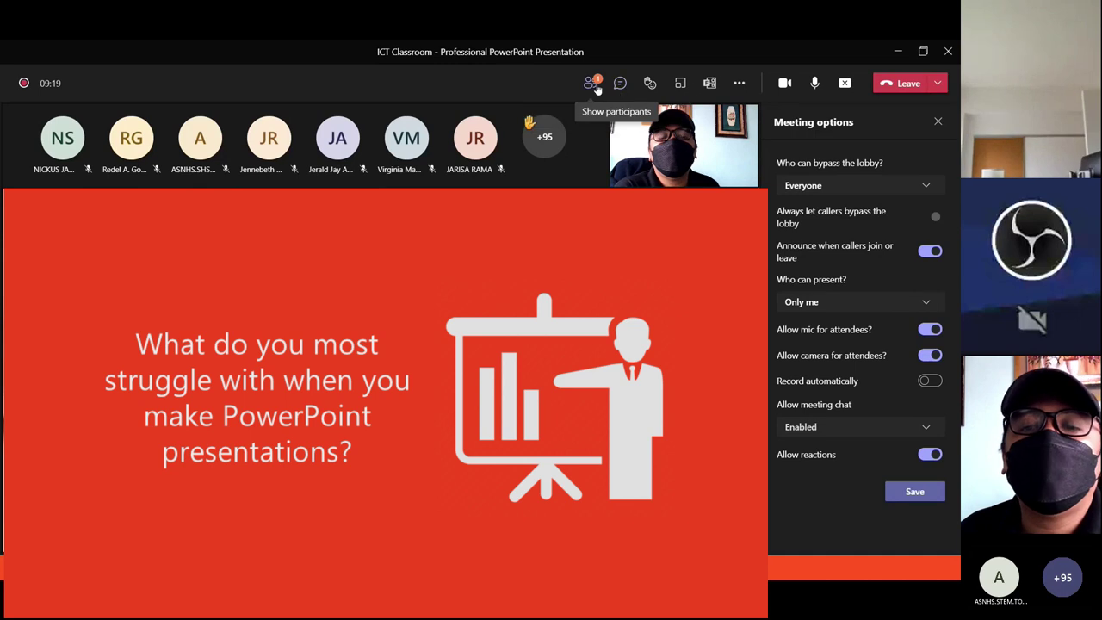
mouse_move(650, 82)
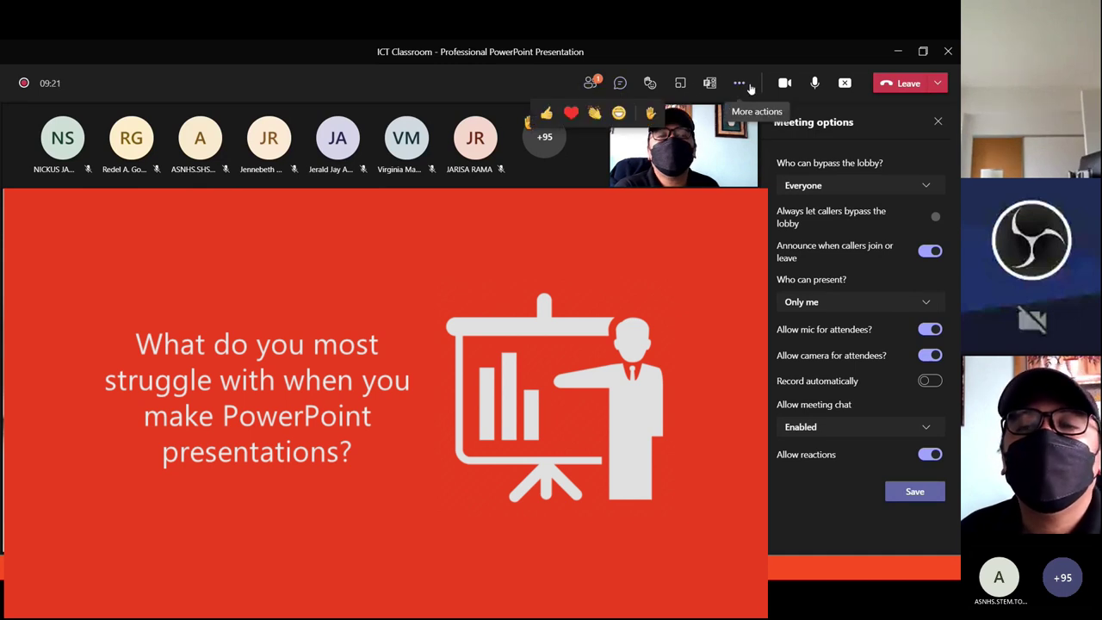
click(740, 84)
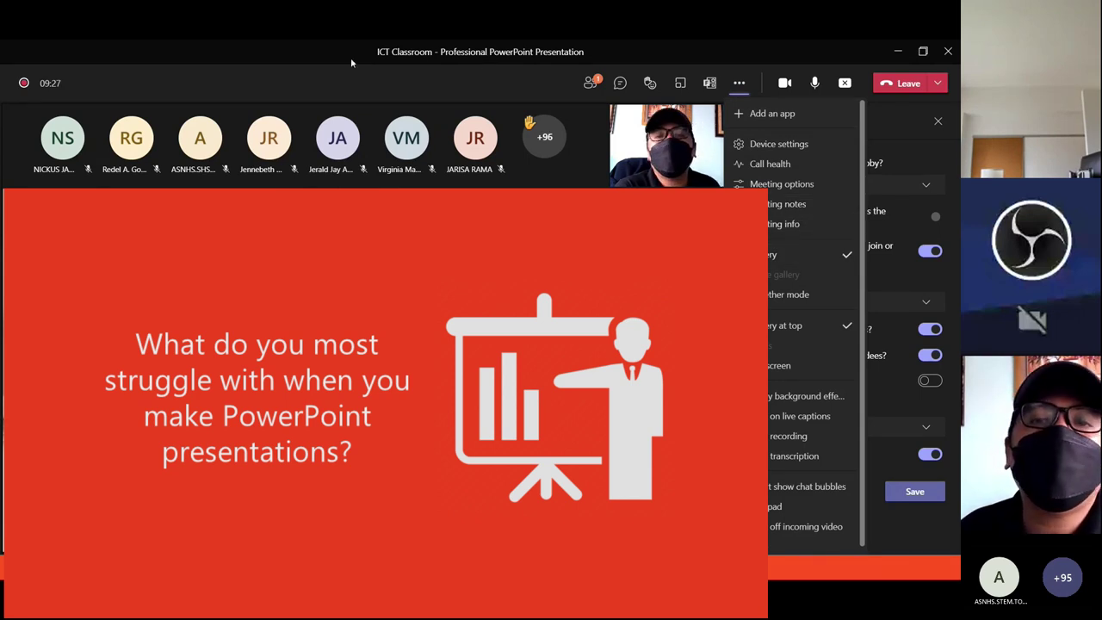
drag(350, 58, 327, 251)
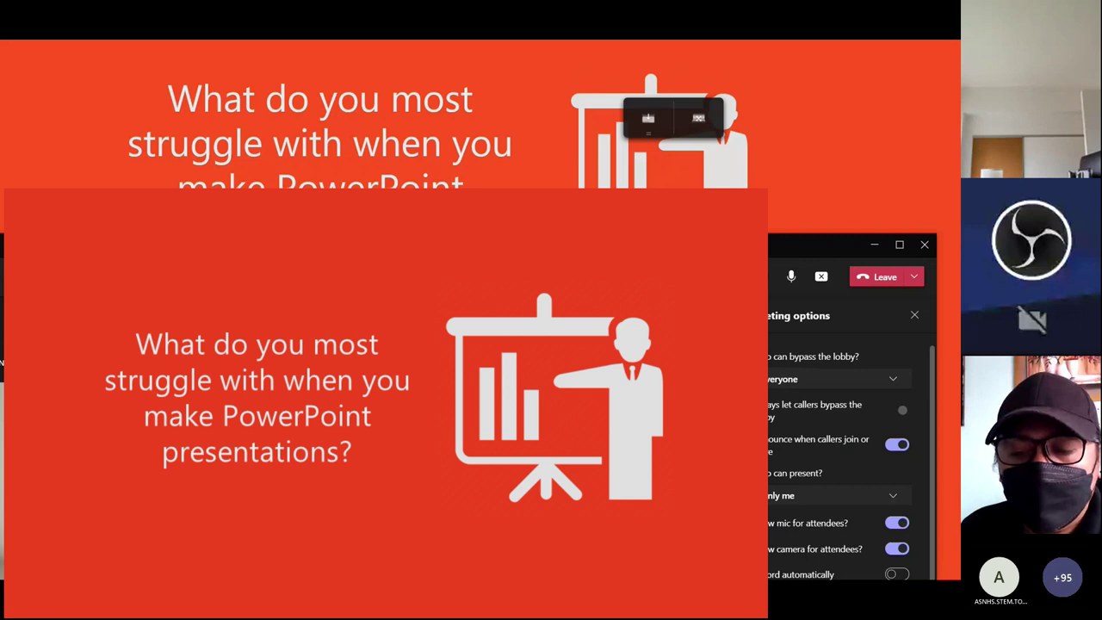
drag(771, 240, 795, 46)
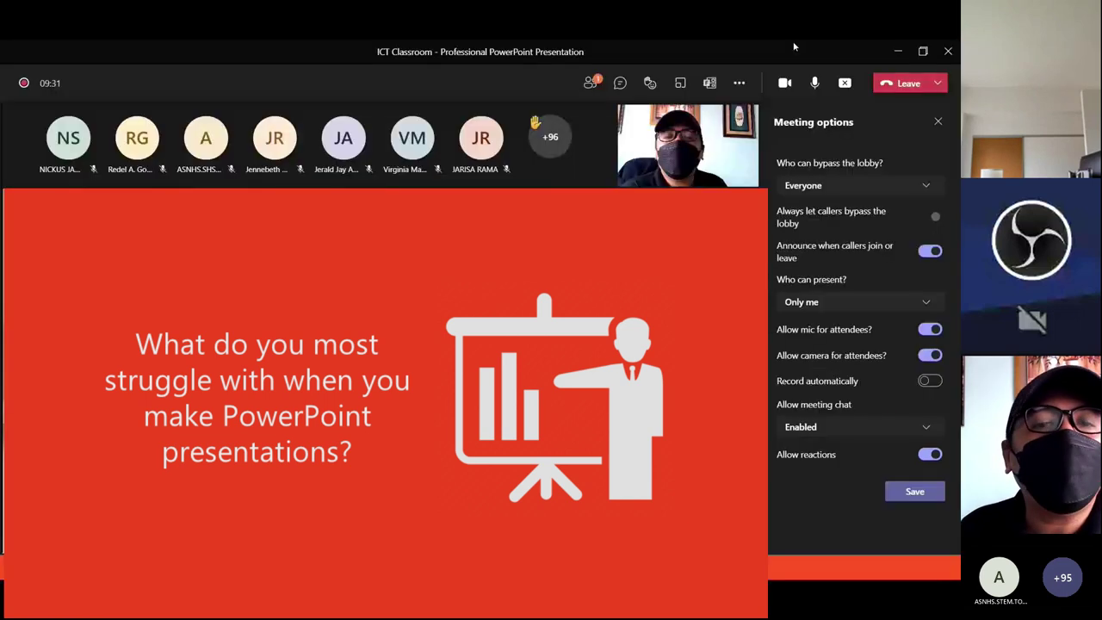
Step: Show the Participants panel and scroll through the list of attendees
click(591, 83)
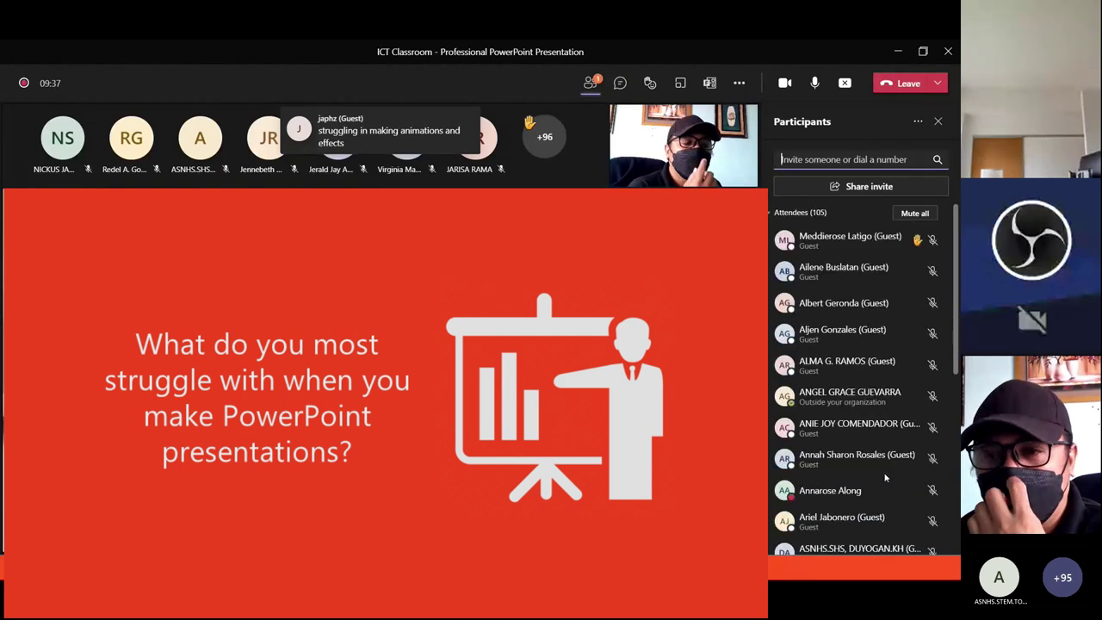
scroll(887, 495, down, 3)
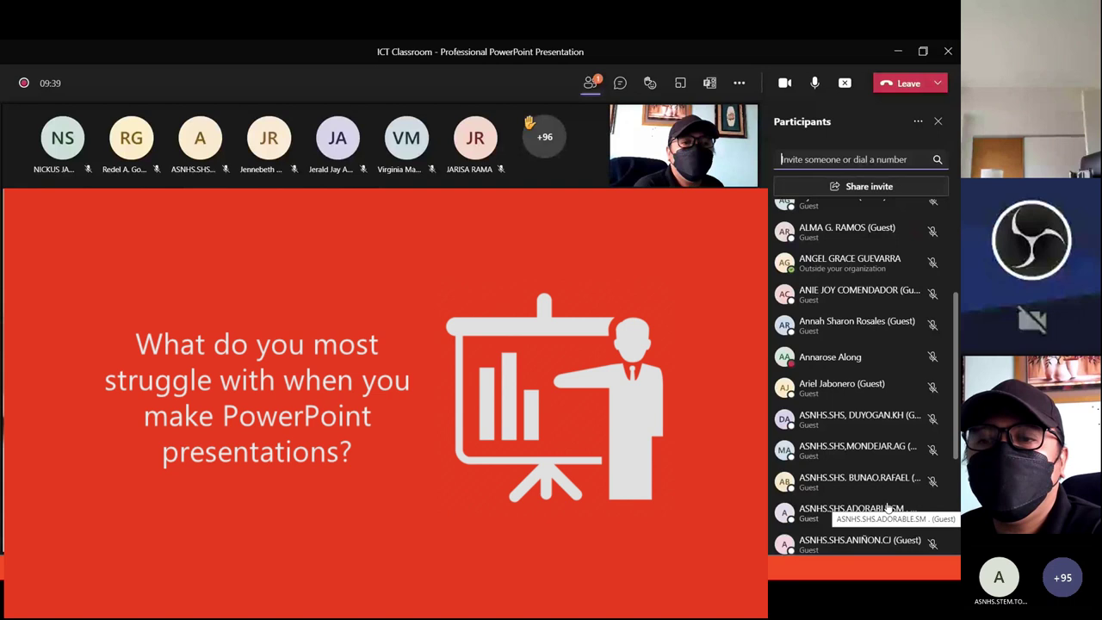
scroll(887, 507, up, 4)
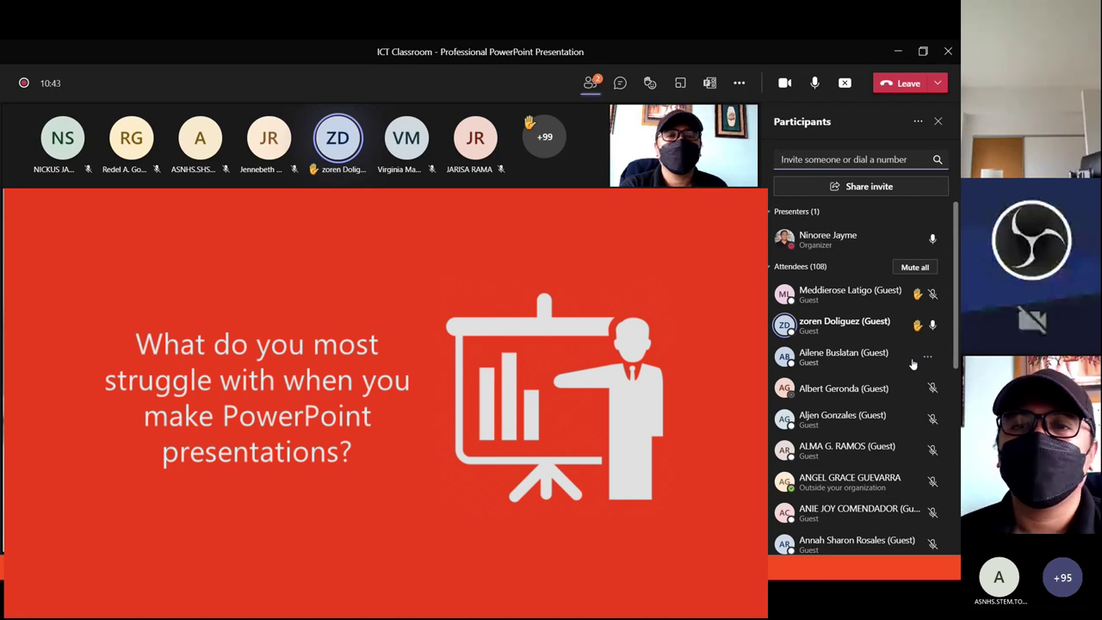
Step: Open the meeting chat conversation panel
click(620, 82)
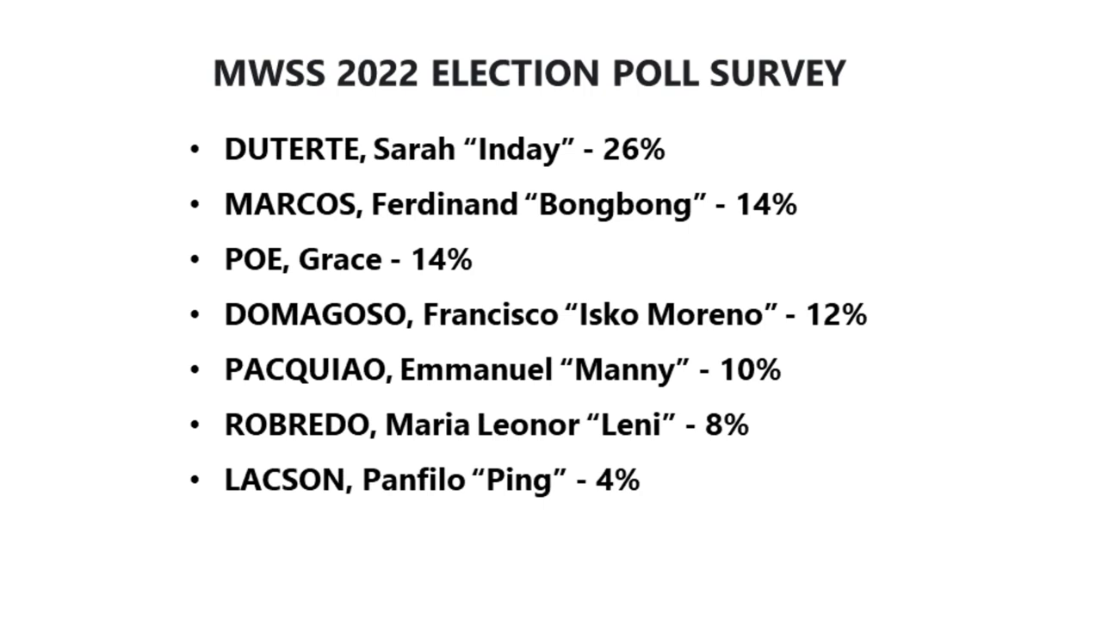
Step: Advance the shared slideshow to the presidential preference bar chart slide
key(Right)
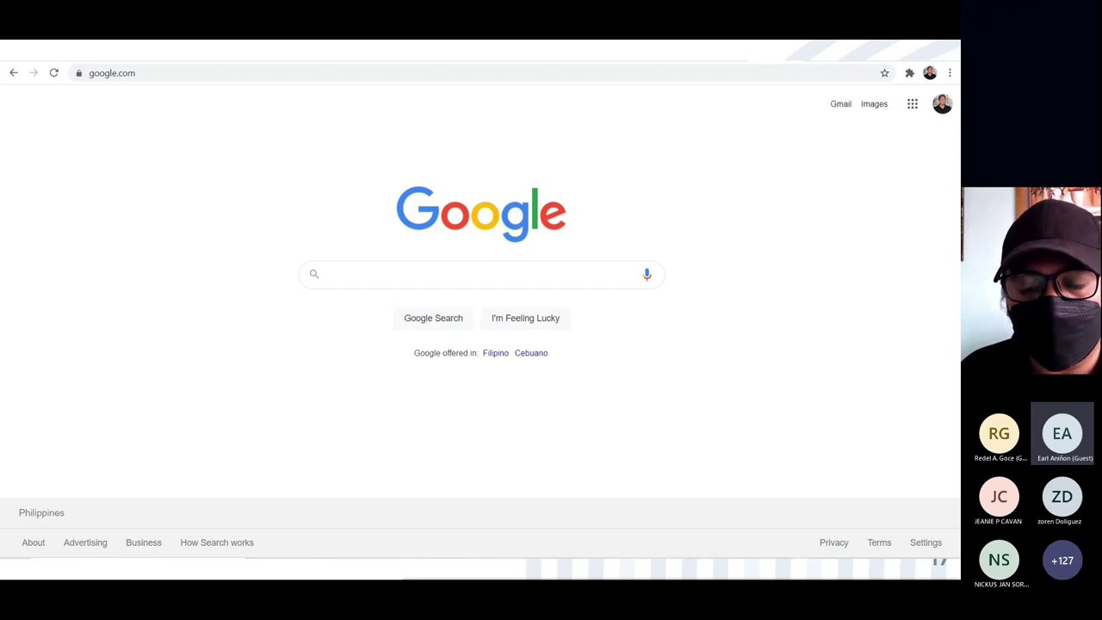
Step: Switch from the Chrome browser back to the slideshow on slide 18
key(alt+Tab)
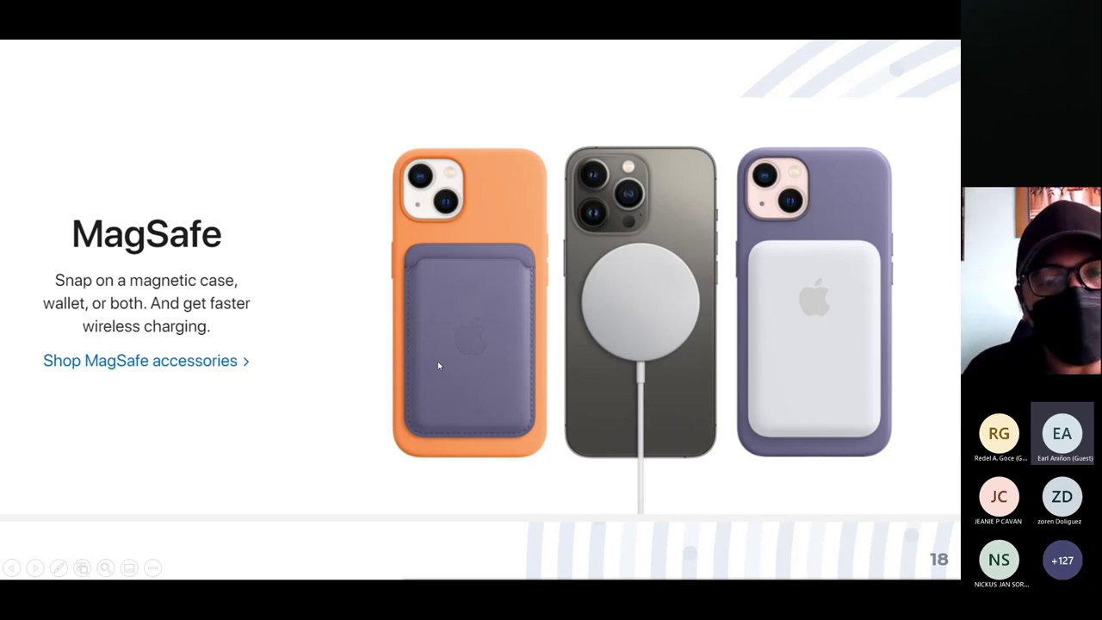
Step: Advance to the Apple keynote video slide and raise the system volume to 100
key(Right)
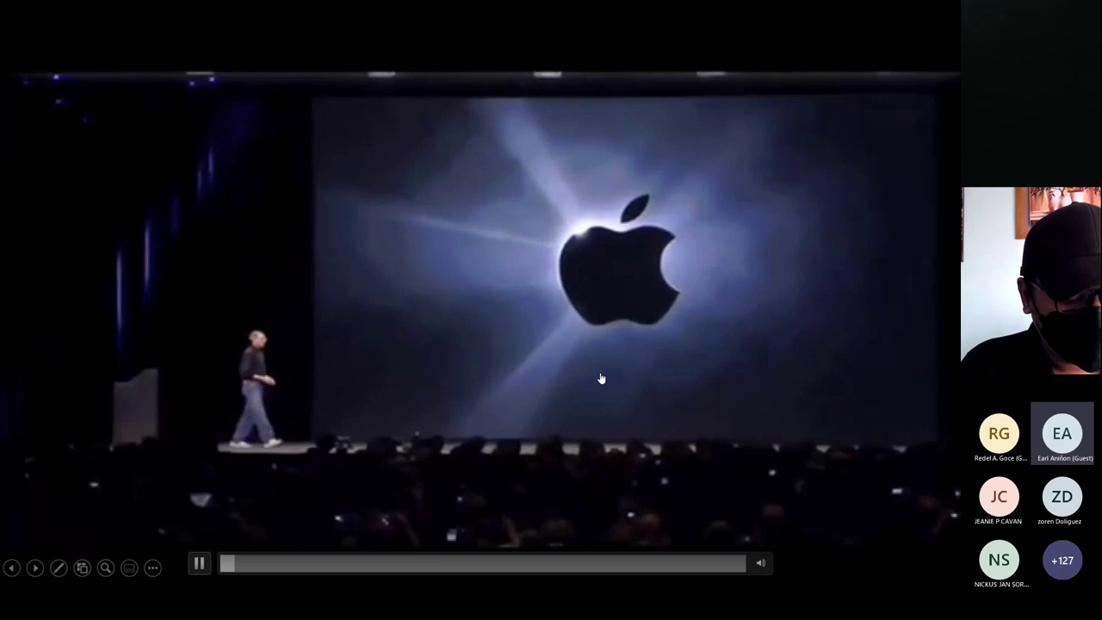
key(XF86AudioRaiseVolume)
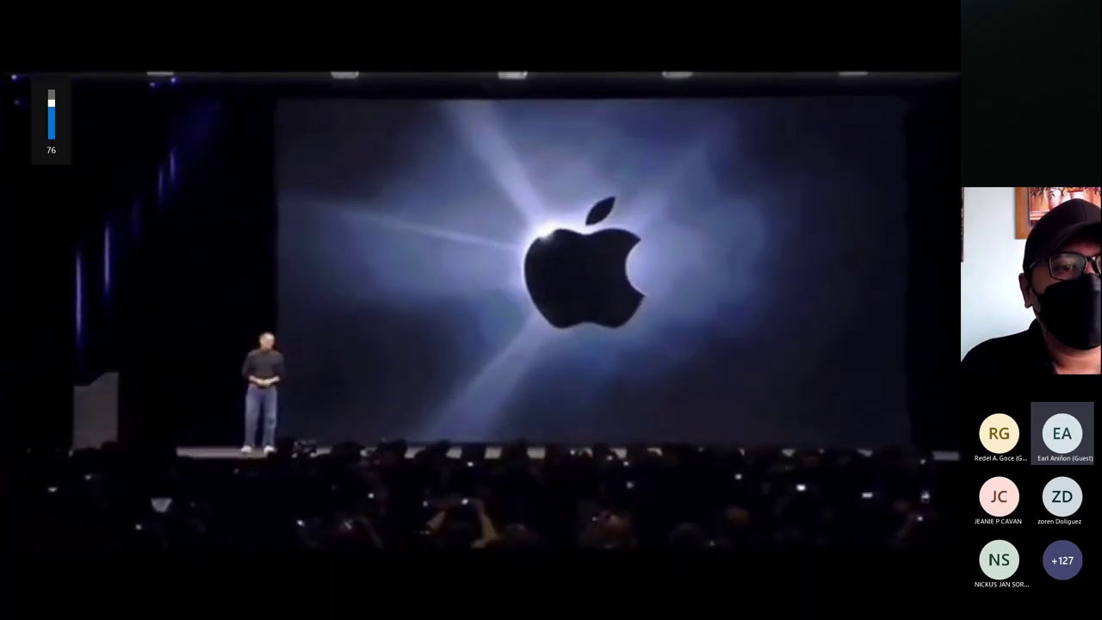
key(XF86AudioRaiseVolume)
key(XF86AudioRaiseVolume)
key(XF86AudioRaiseVolume)
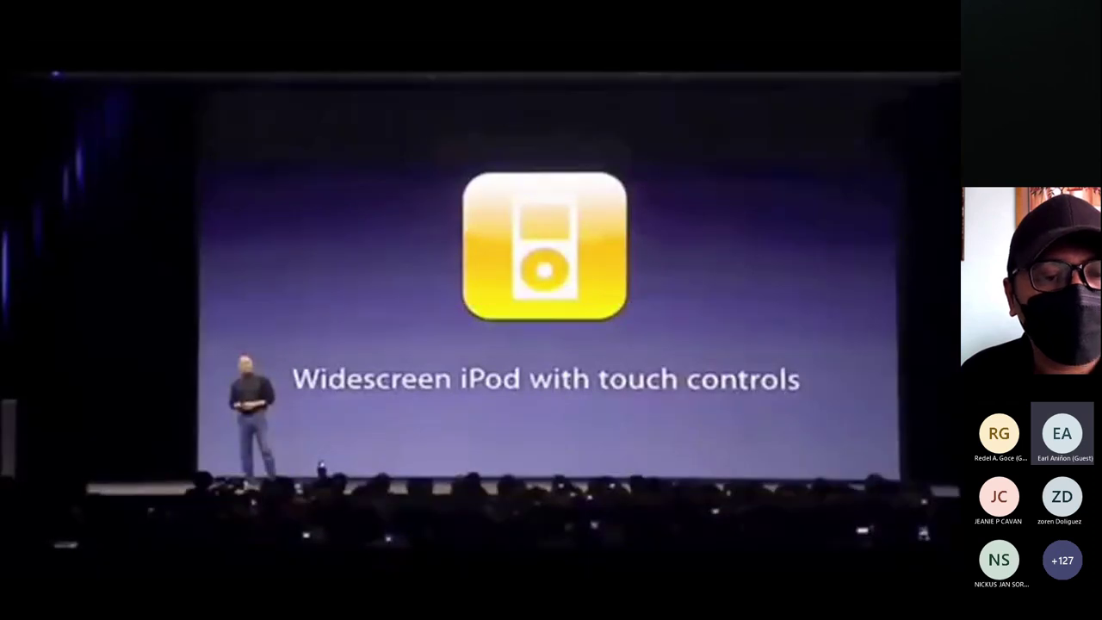
mouse_move(376, 445)
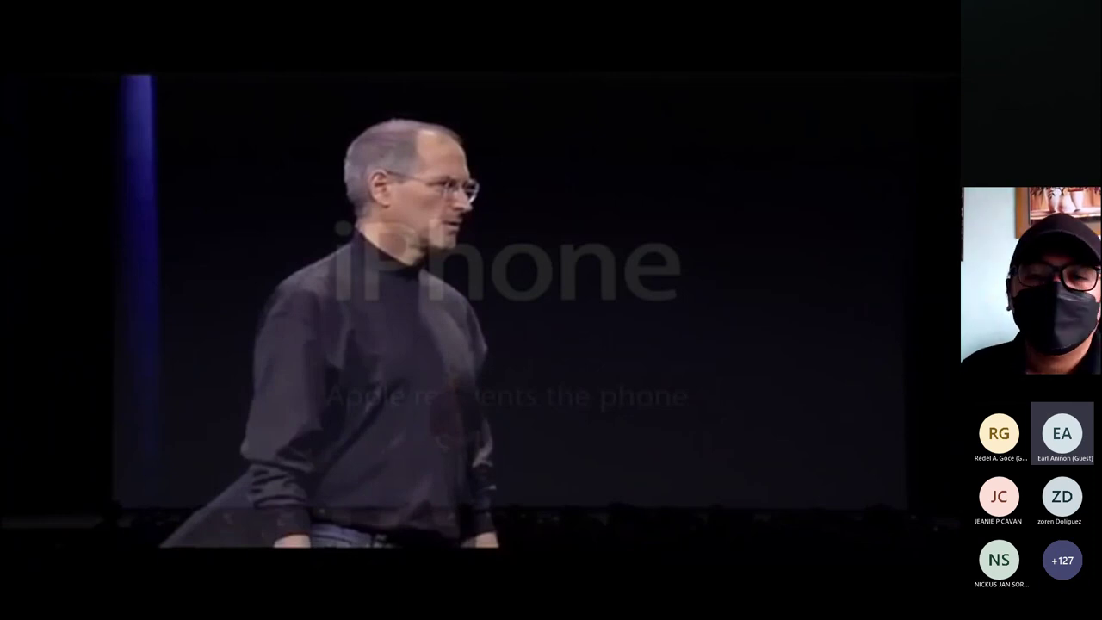
mouse_move(645, 274)
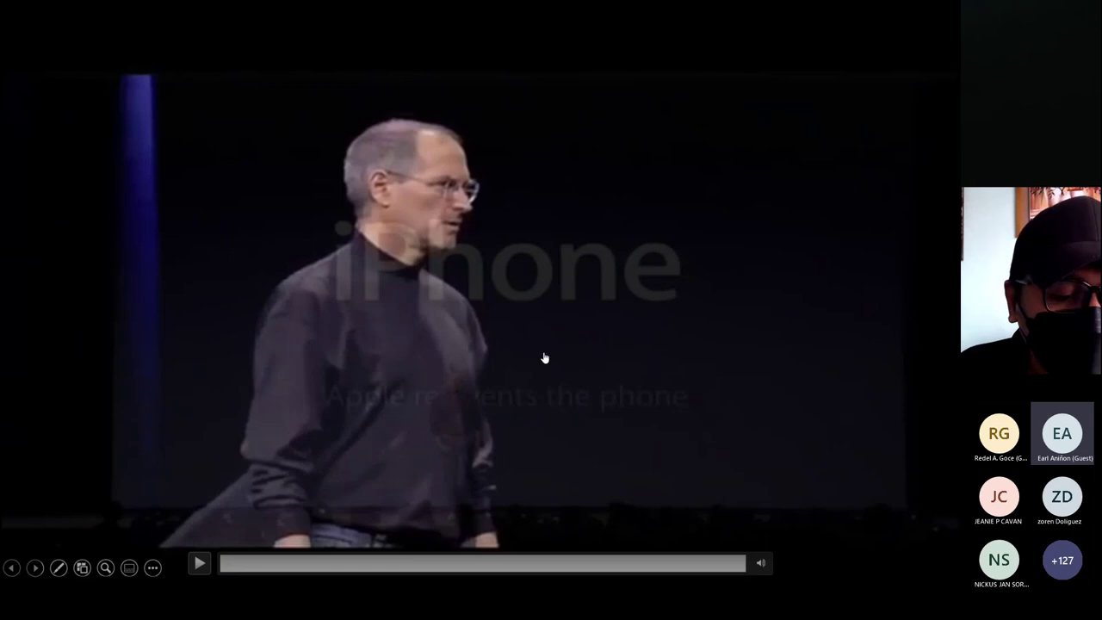
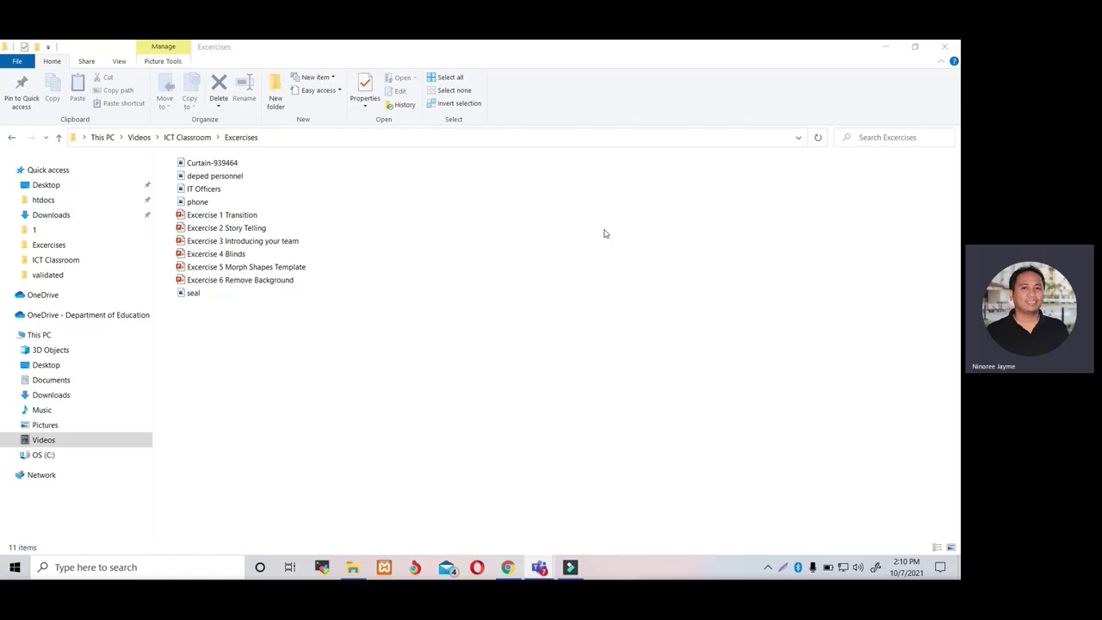
Step: Open the Exercise 1 Transition presentation from the Exercises folder
click(230, 218)
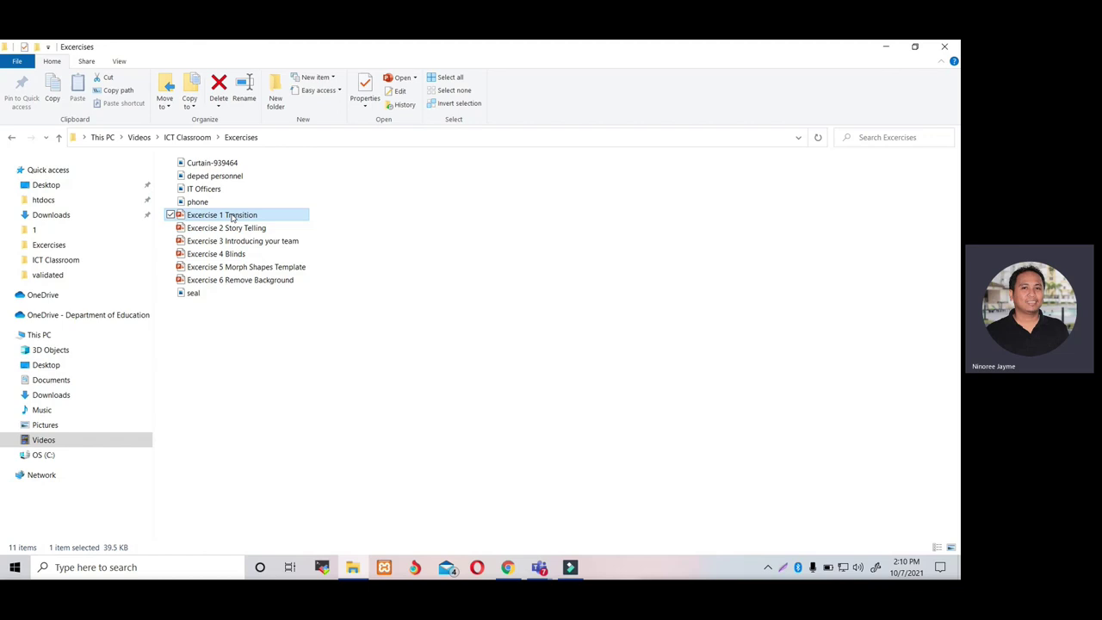
double_click(231, 218)
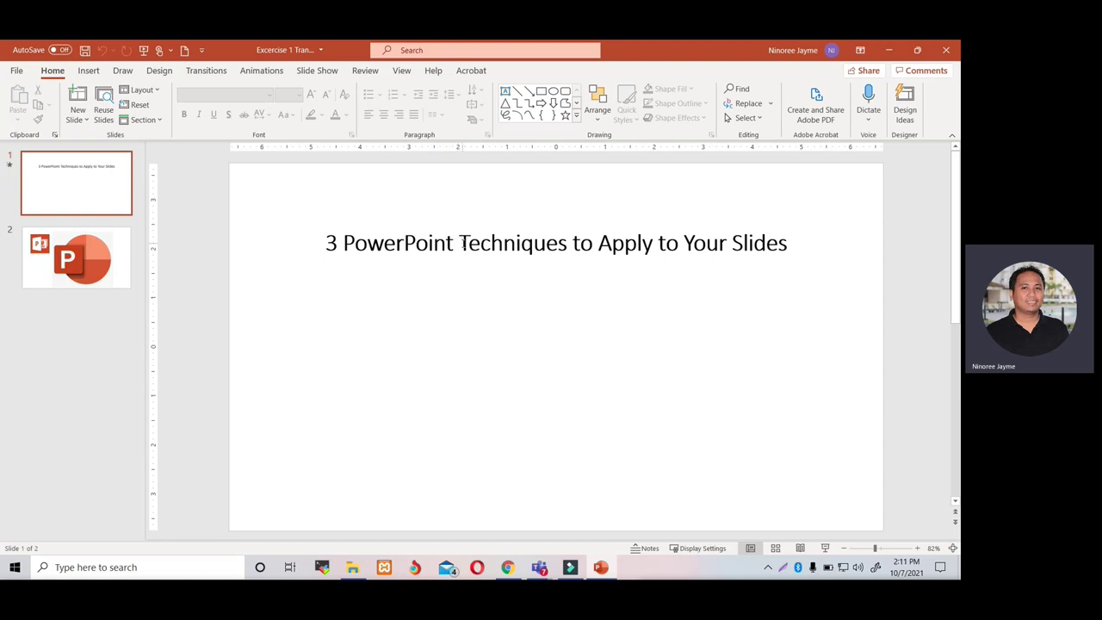
Step: Add a text box under the title listing No More Bullet Points, Effortless Animation, Enhanced Morph, then show Design Ideas
click(204, 210)
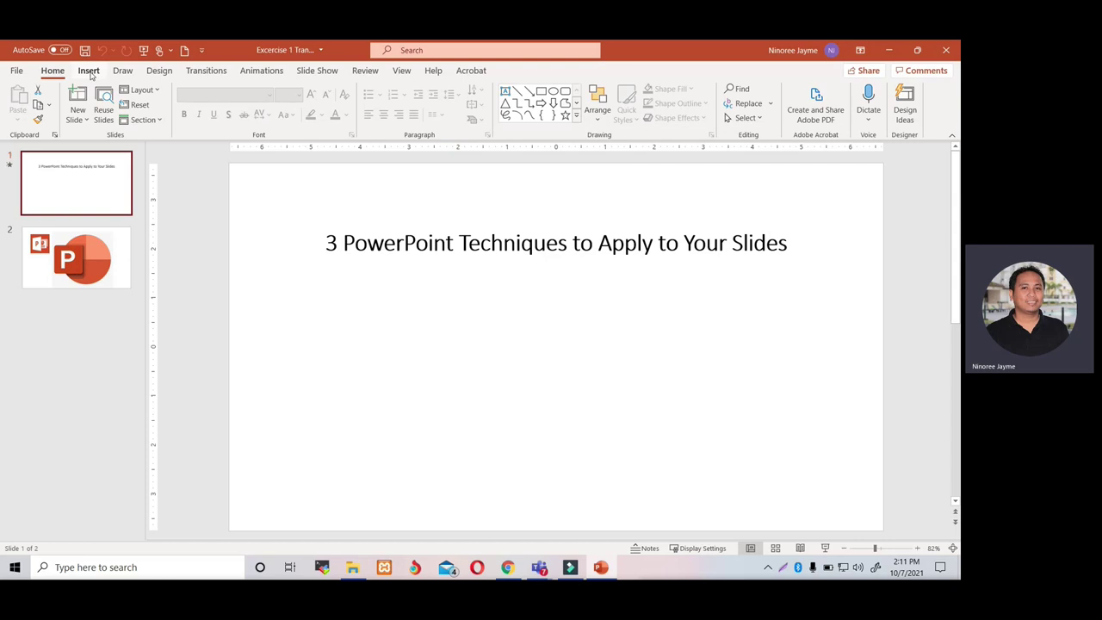
click(90, 72)
click(624, 121)
click(526, 305)
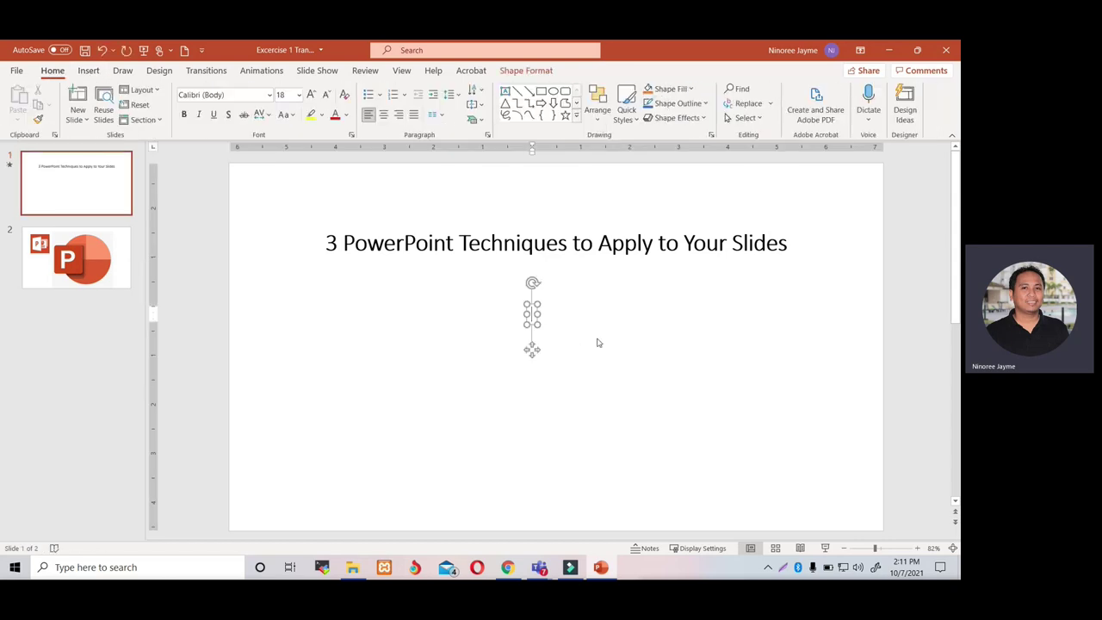
text(No More Bullet Points)
key(Return)
text(Effortless Animation)
key(Return)
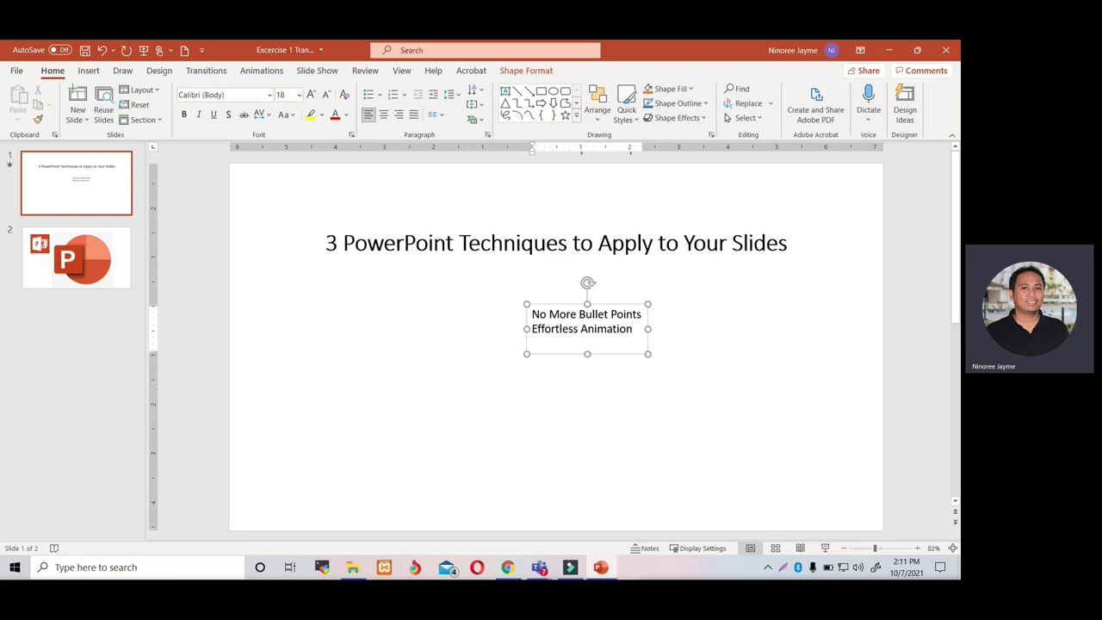
text(Enhanced )
text(Morph)
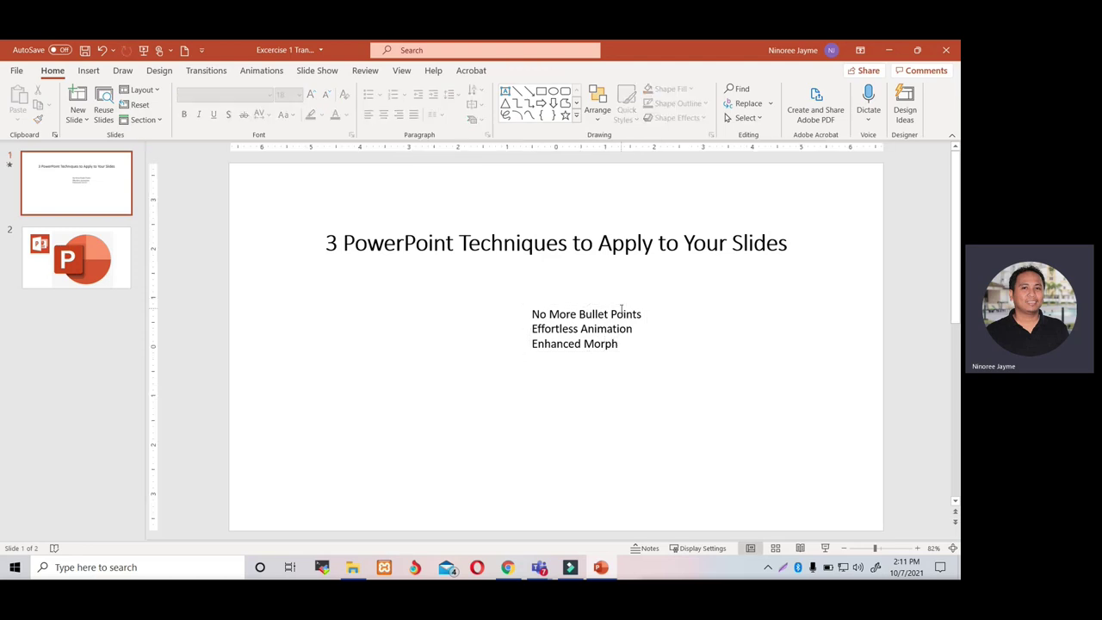
drag(618, 306, 587, 310)
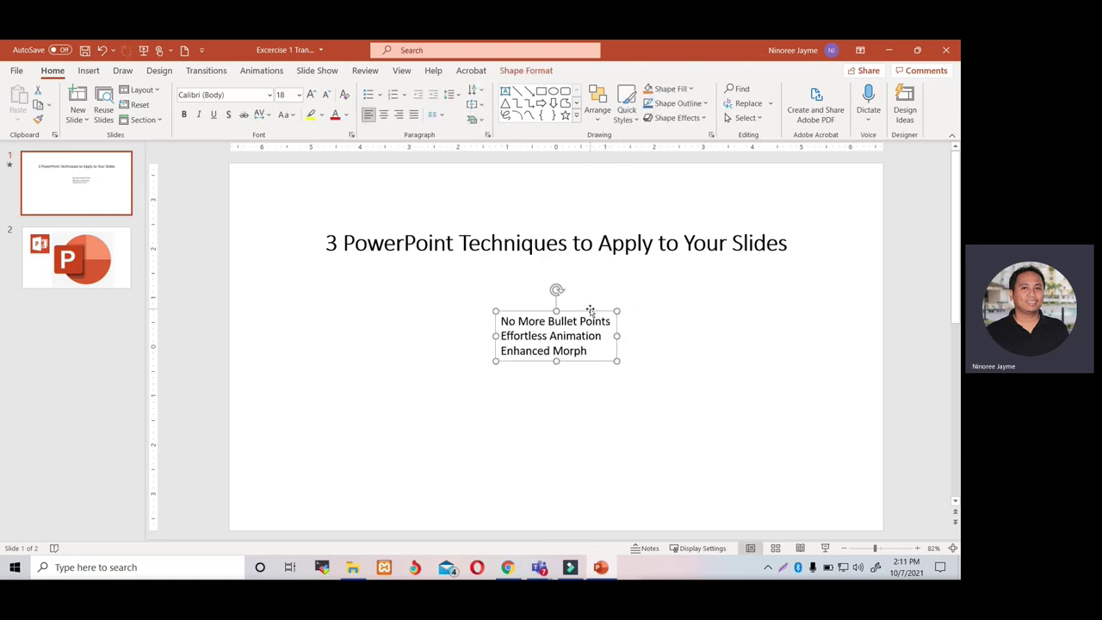
click(902, 110)
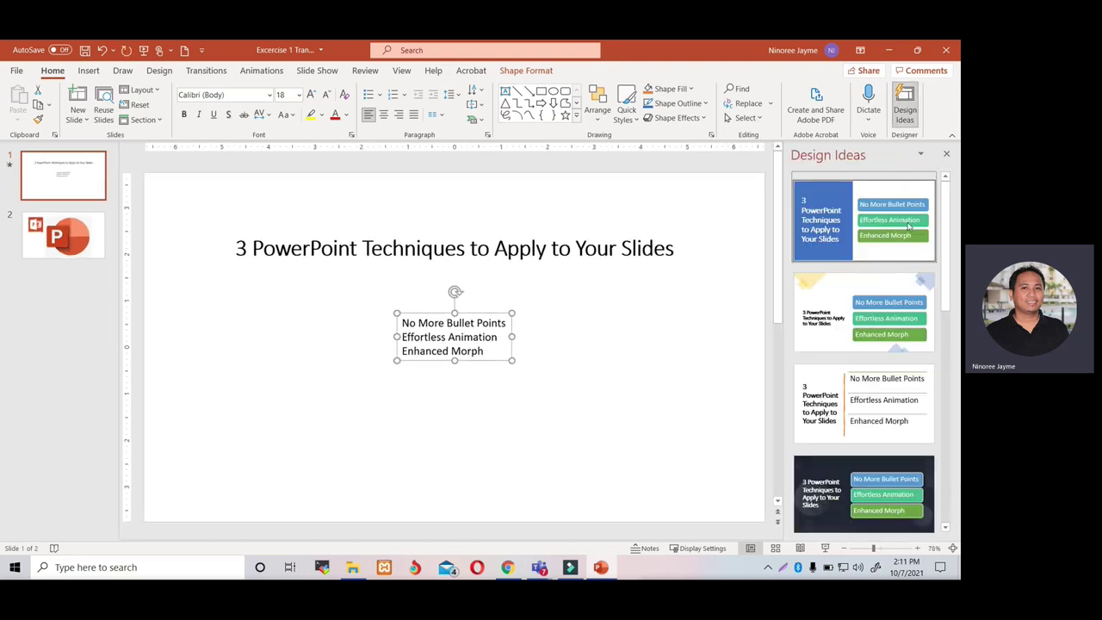
Step: Browse the Design Ideas suggestions, including more ideas, then close the pane without applying any
drag(949, 224, 960, 438)
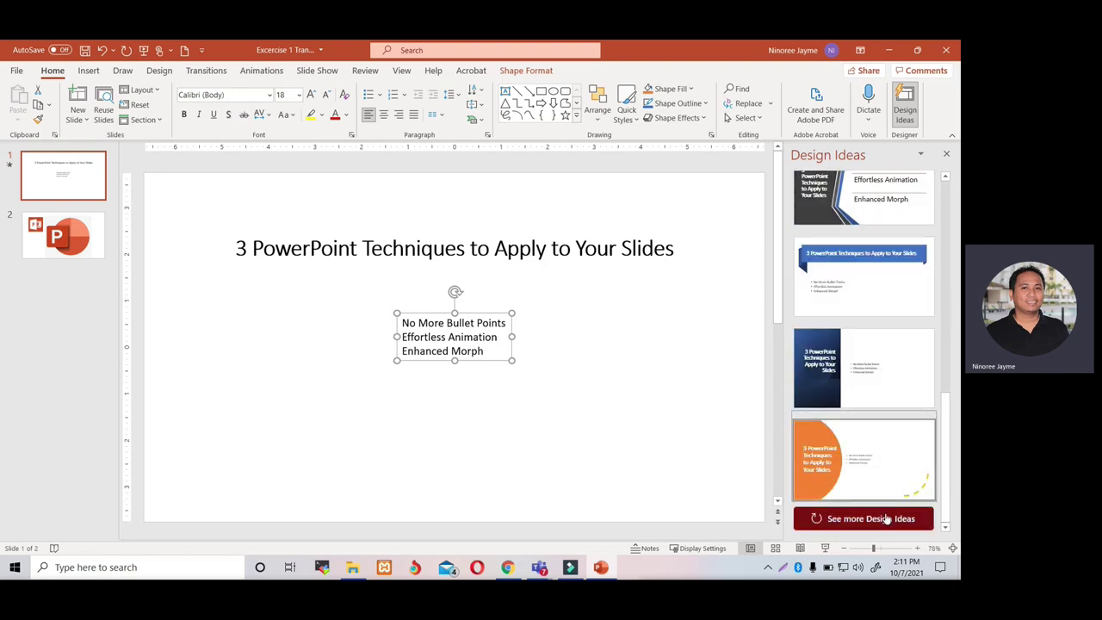
click(881, 519)
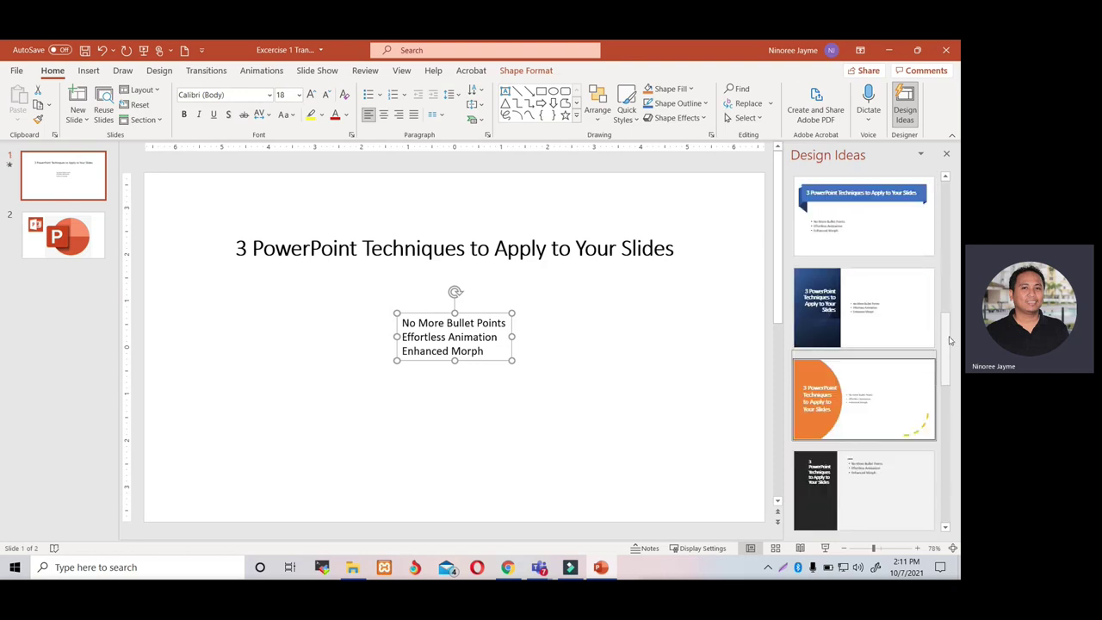
drag(950, 341, 943, 377)
scroll(943, 377, up, 10)
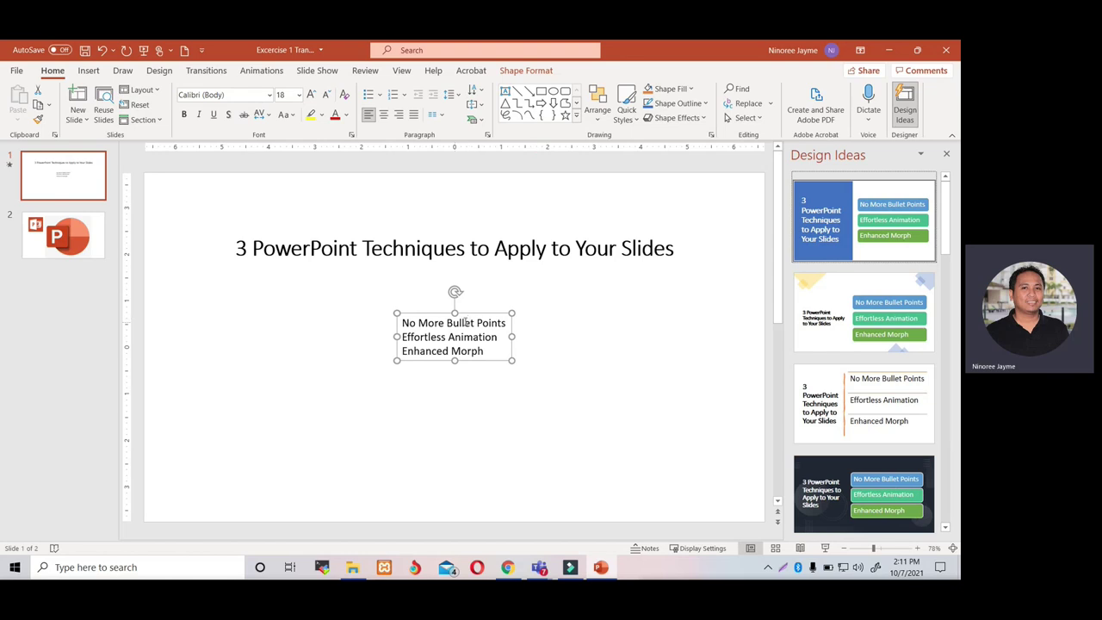
click(946, 154)
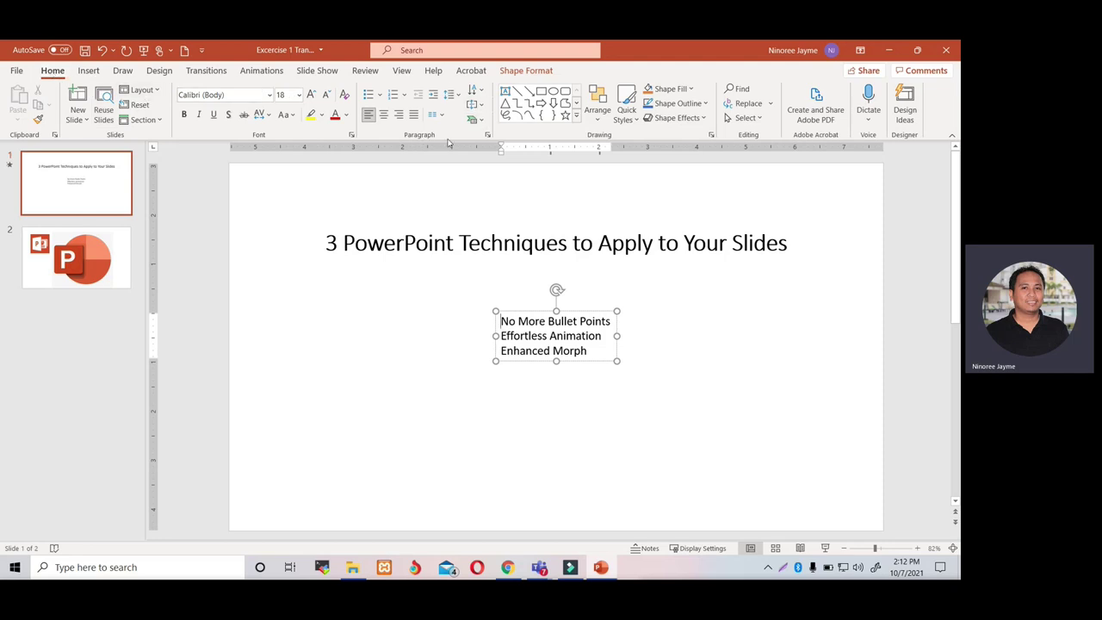
Step: Open the full SmartArt graphics chooser from Convert to SmartArt
click(481, 121)
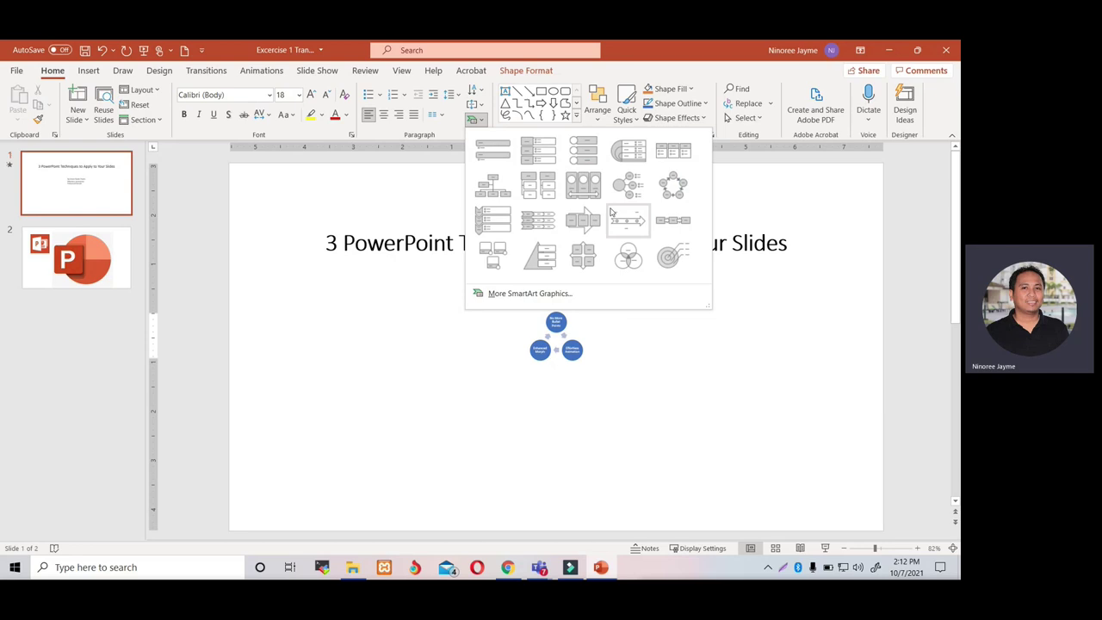
click(513, 297)
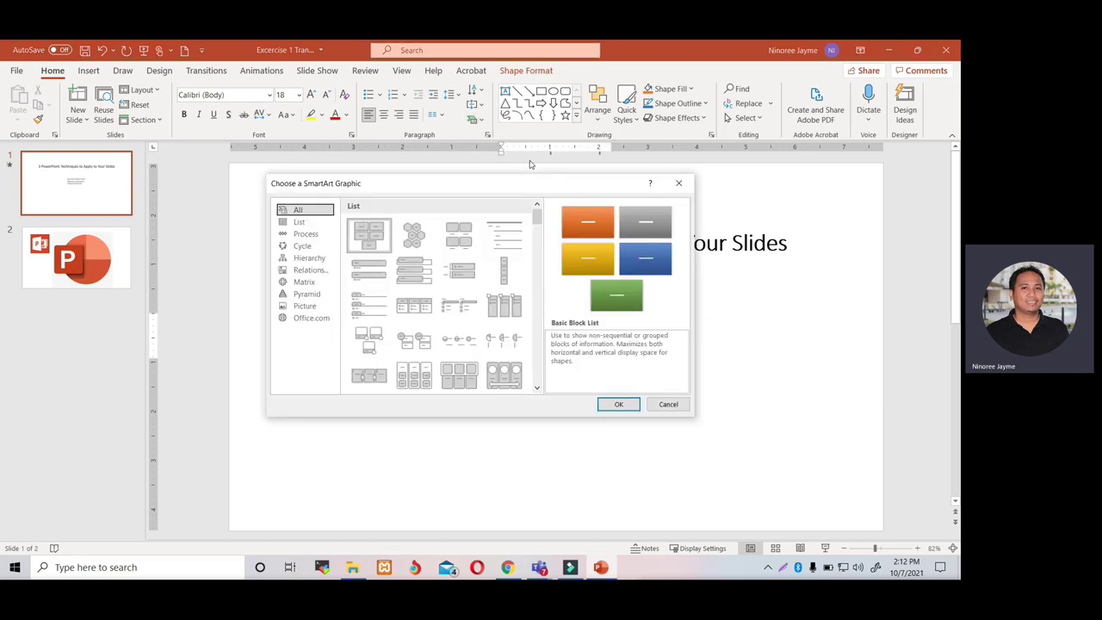
drag(524, 182, 322, 126)
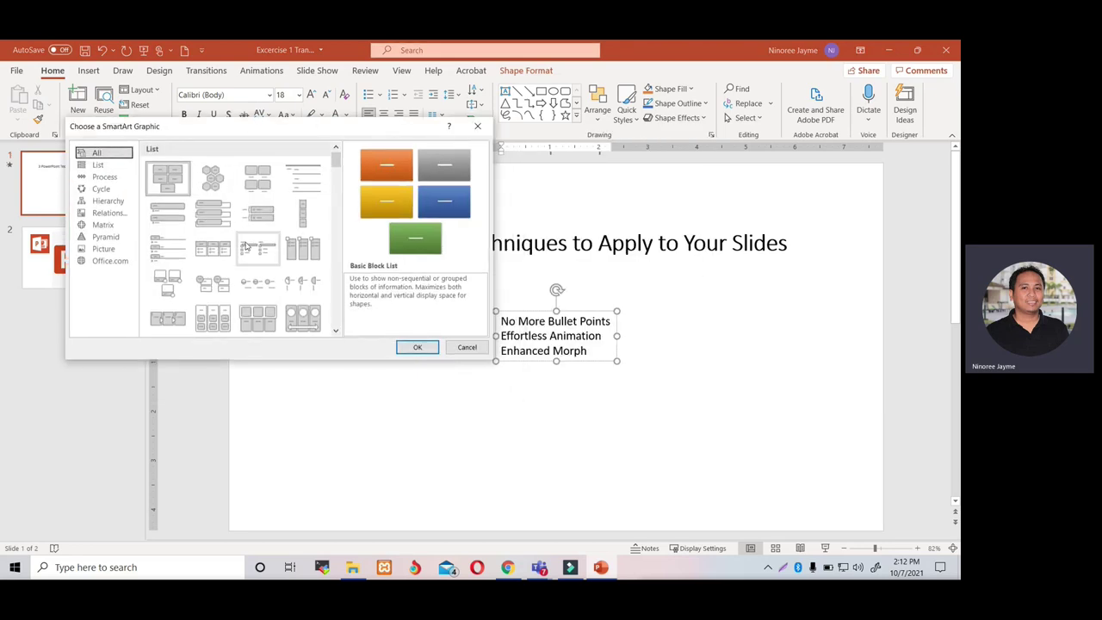
scroll(258, 259, down, 3)
scroll(267, 271, down, 3)
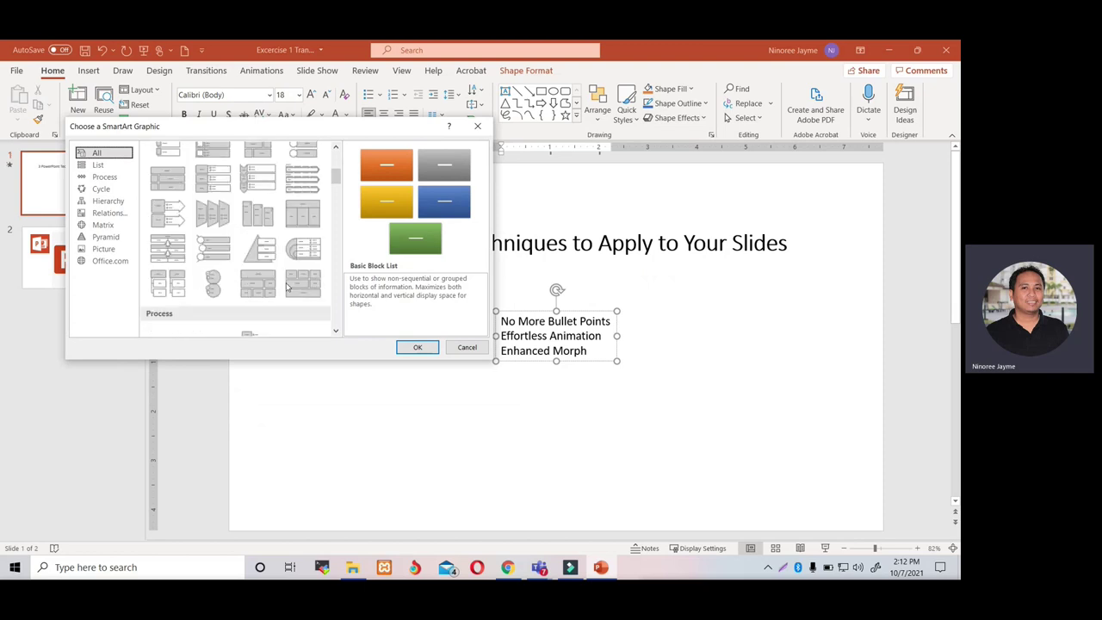
scroll(288, 287, down, 3)
scroll(290, 291, down, 3)
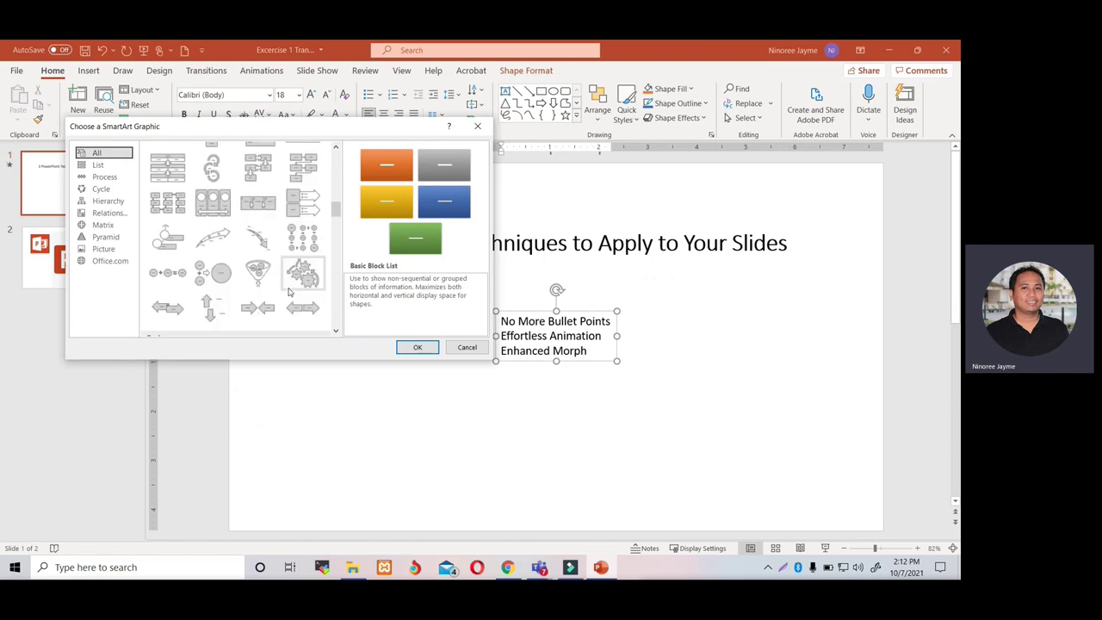
scroll(289, 292, down, 3)
Step: Convert the three-line list into the Vertical Curved List SmartArt from the List category
click(98, 165)
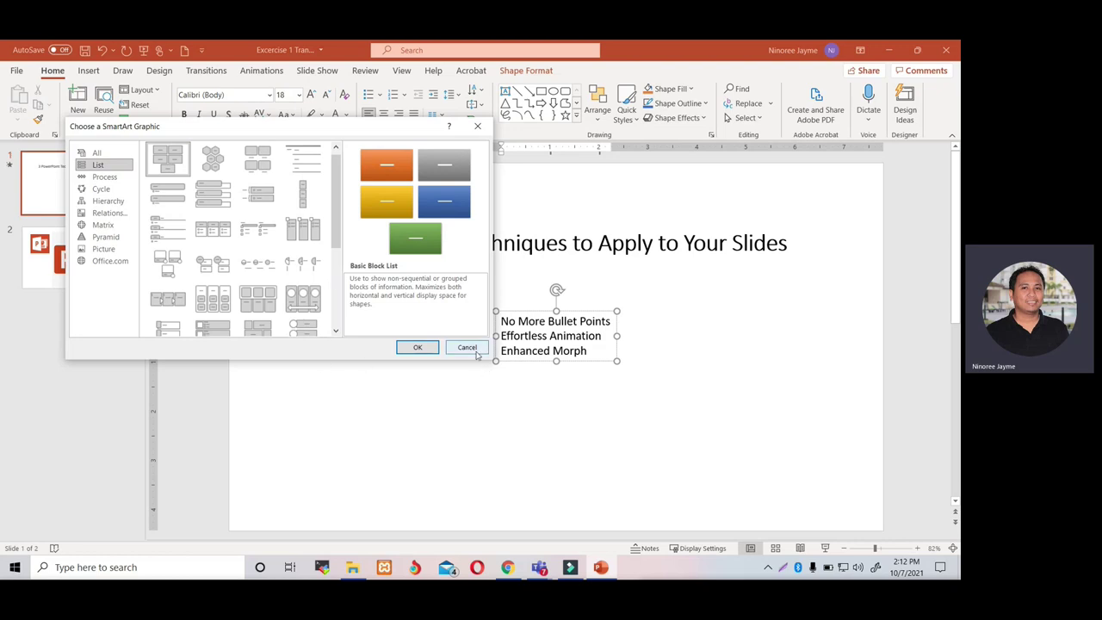
scroll(267, 272, down, 3)
scroll(268, 276, down, 2)
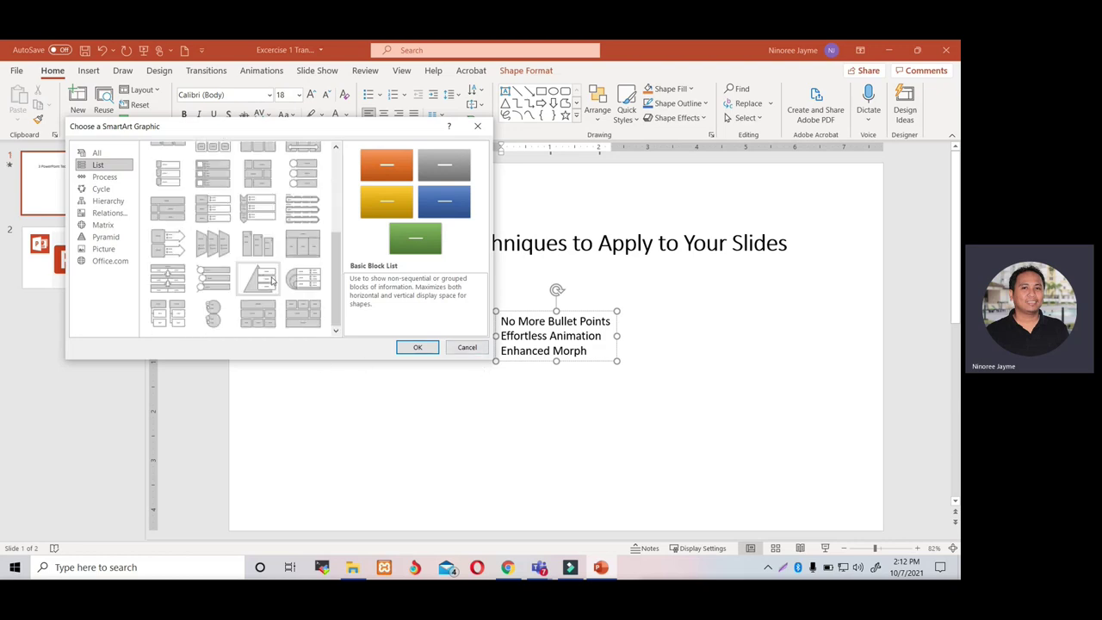
scroll(274, 282, up, 3)
scroll(275, 284, up, 2)
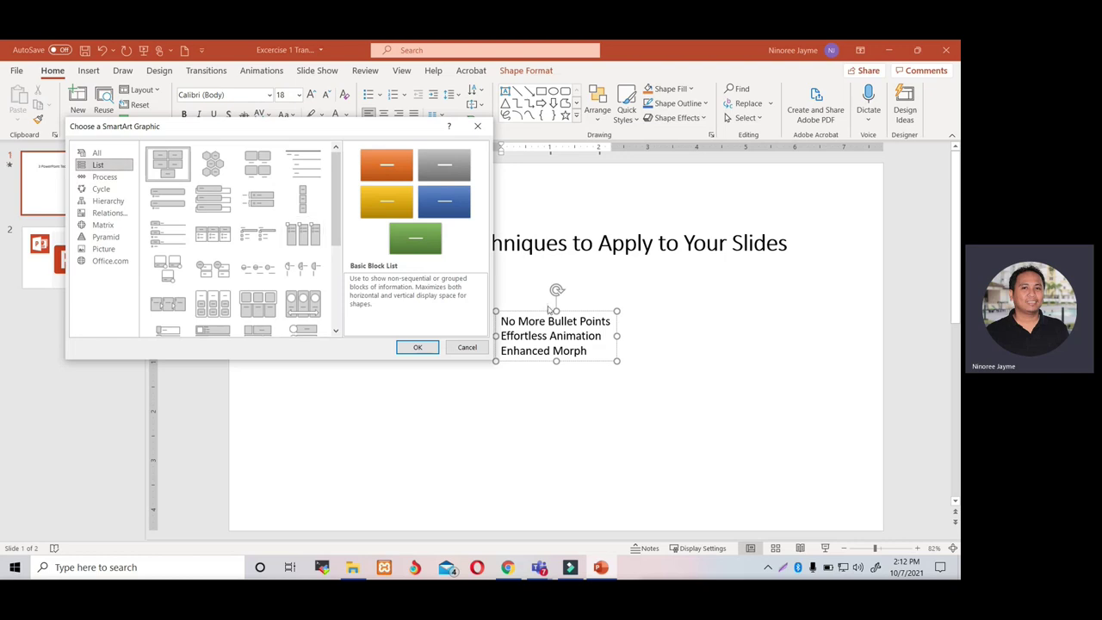
scroll(336, 267, down, 3)
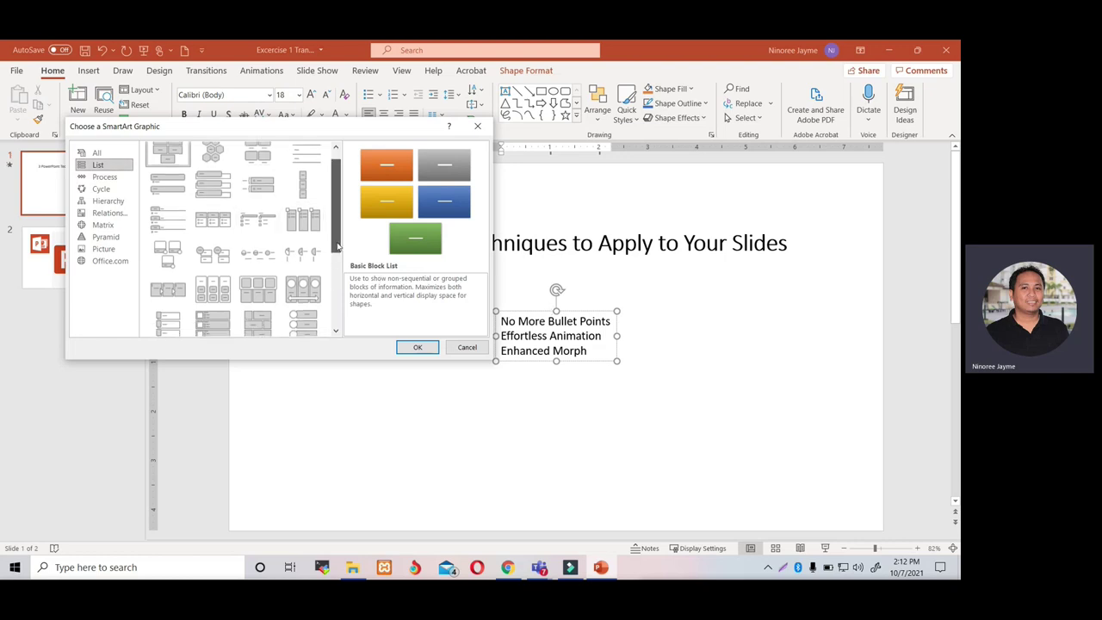
scroll(341, 281, down, 3)
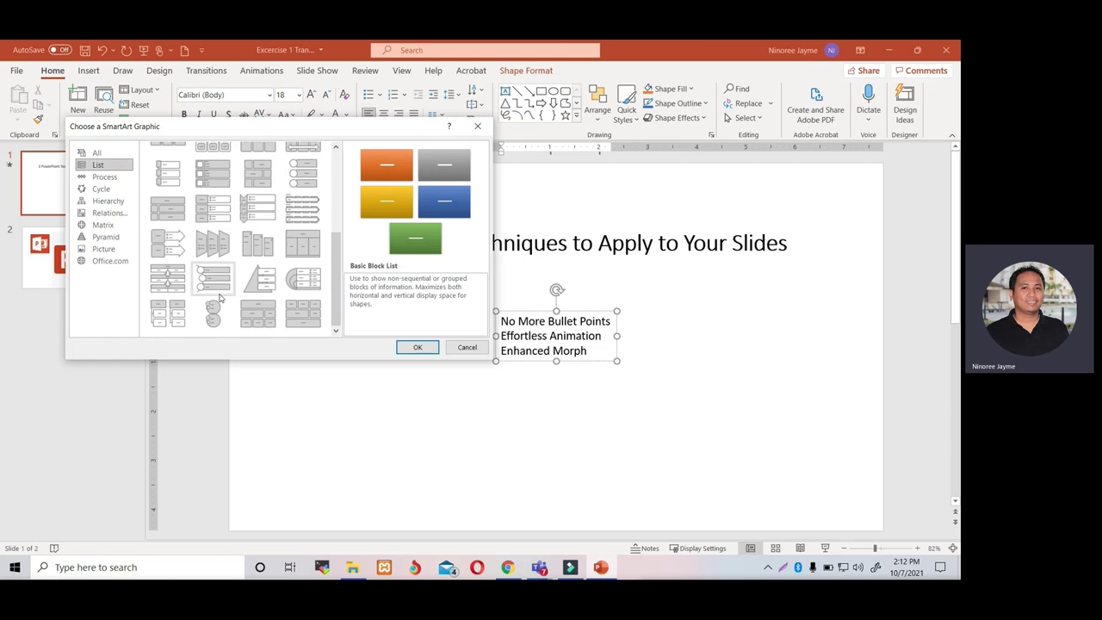
click(207, 284)
click(417, 347)
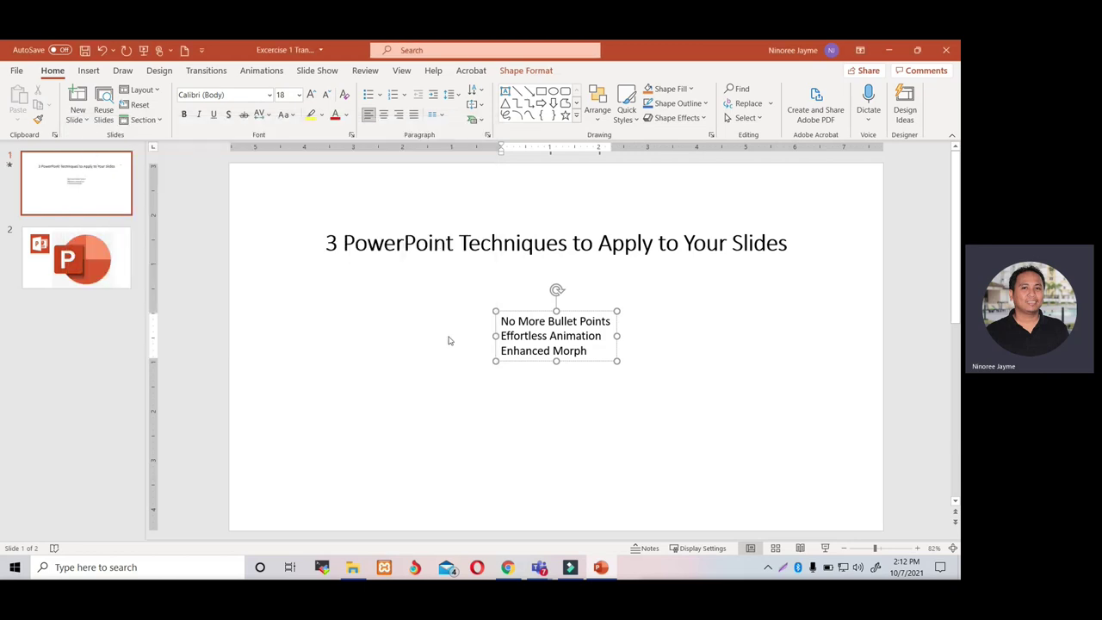
Step: Enlarge the SmartArt graphic and position it just below the title
drag(617, 360, 732, 475)
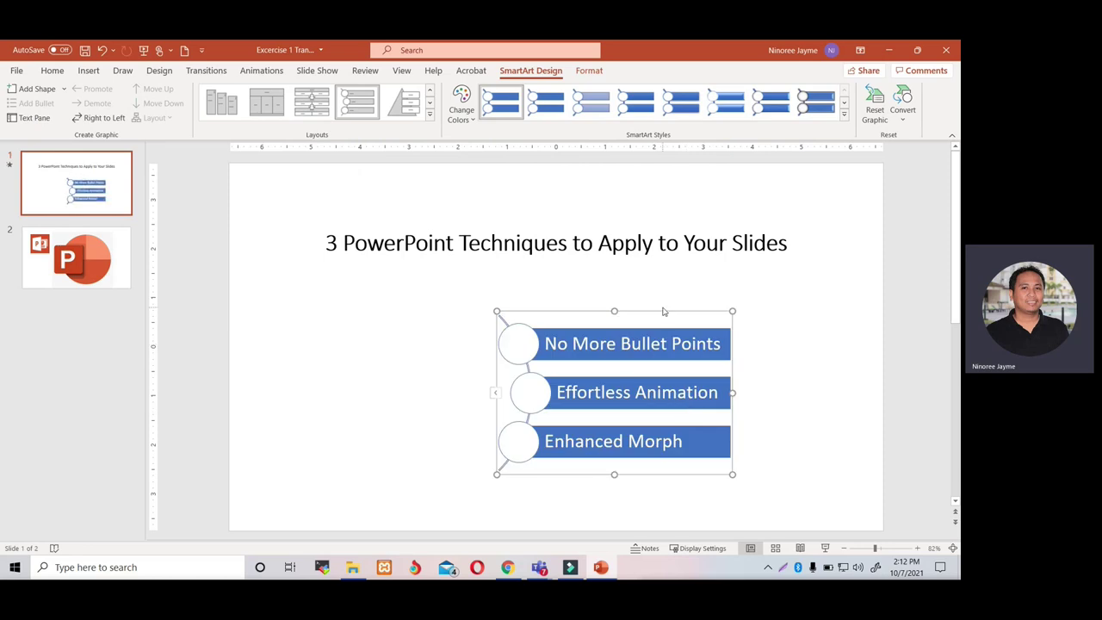
drag(661, 314, 561, 277)
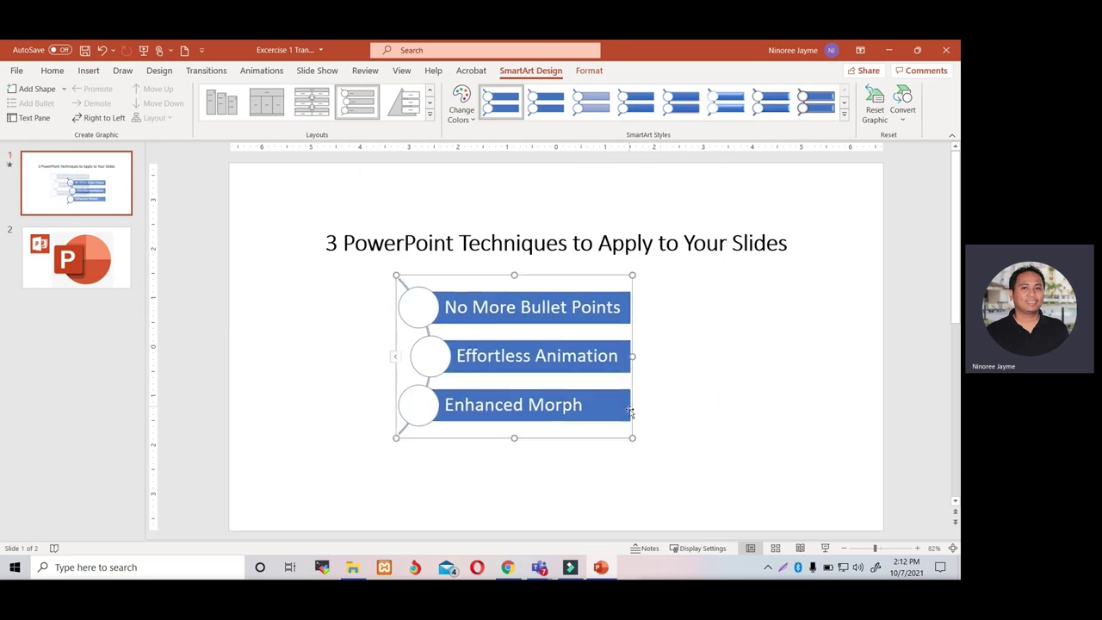
drag(632, 437, 714, 469)
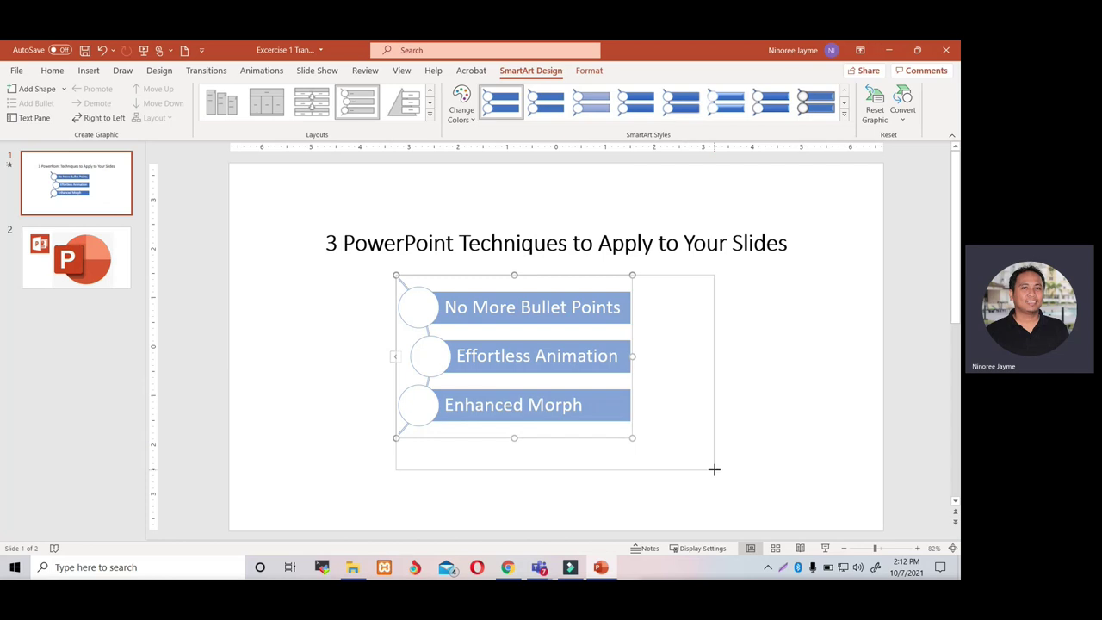
click(760, 342)
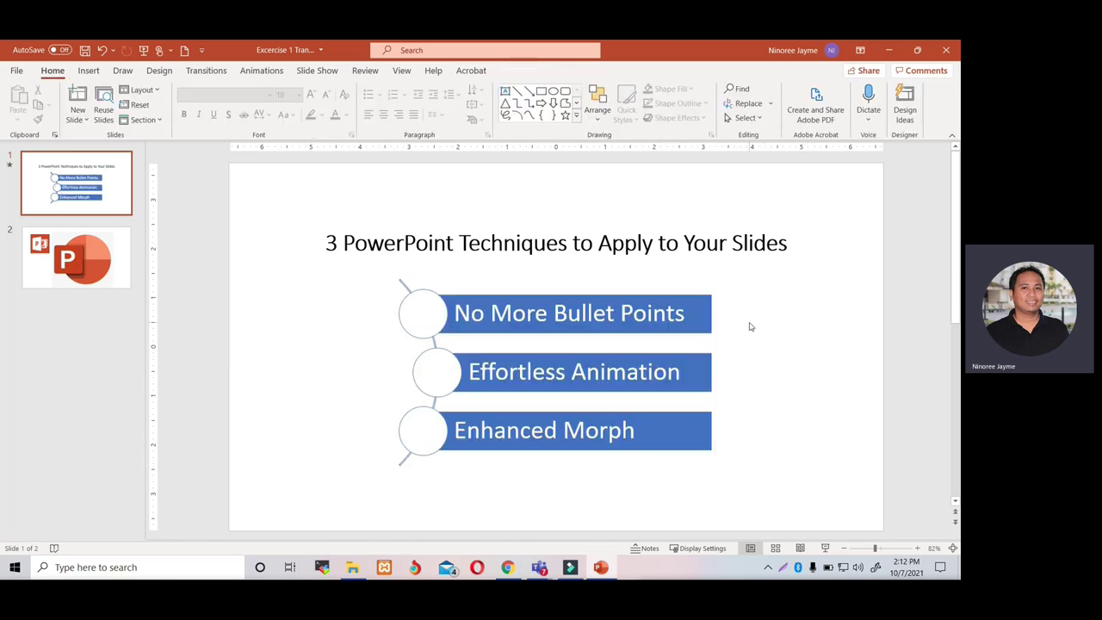
click(593, 296)
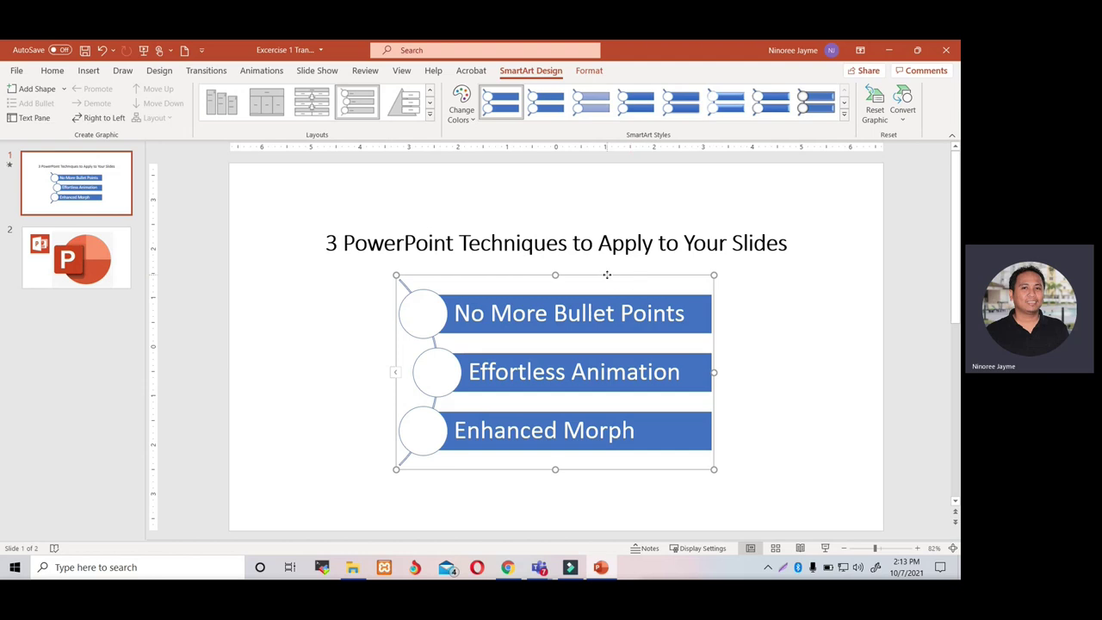
Step: Ungroup the diagram twice into separate circles, bars and connector shapes
right_click(607, 275)
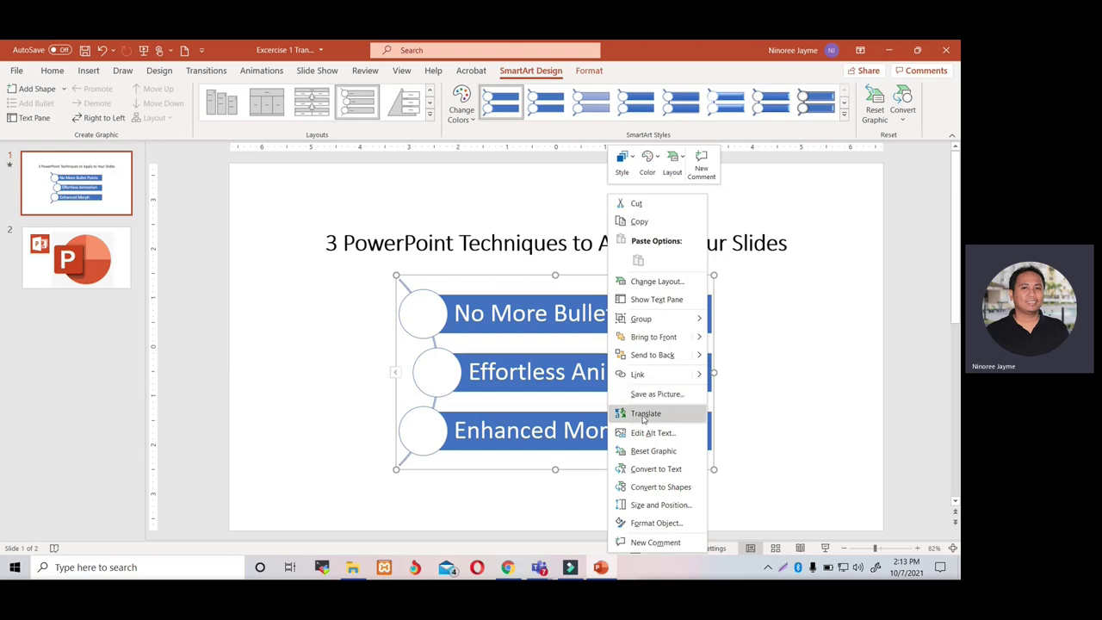
mouse_move(633, 323)
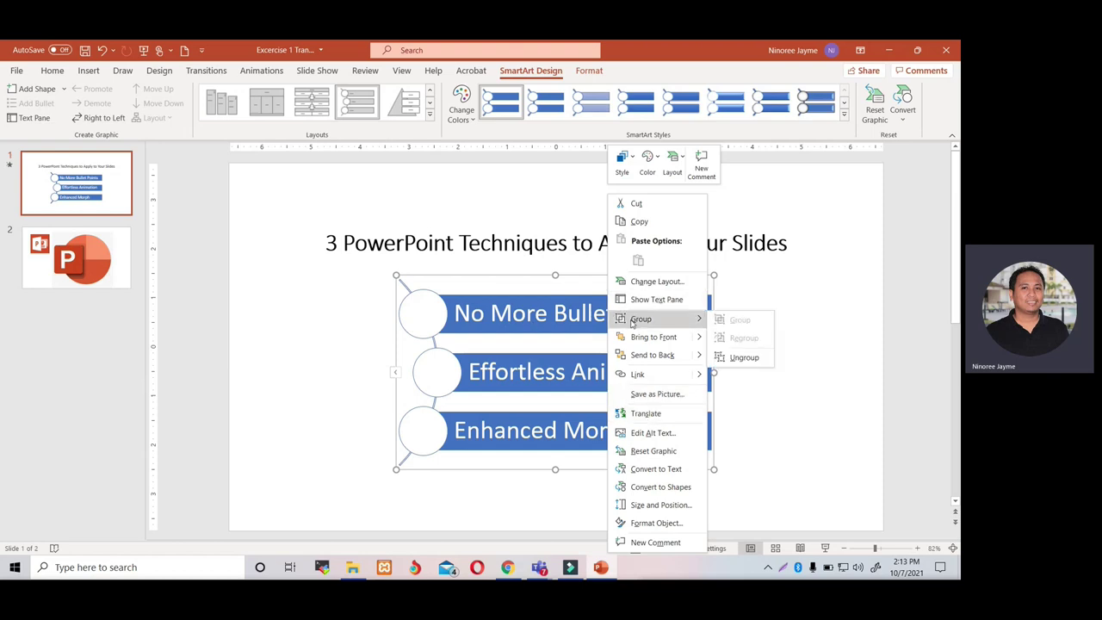
click(741, 357)
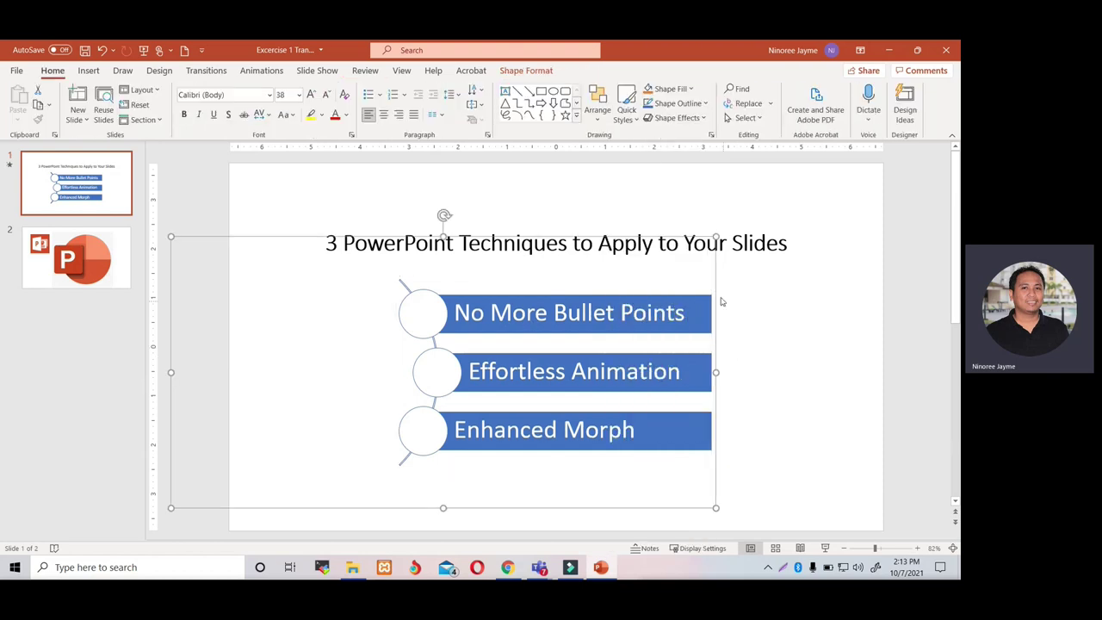
right_click(715, 285)
mouse_move(754, 378)
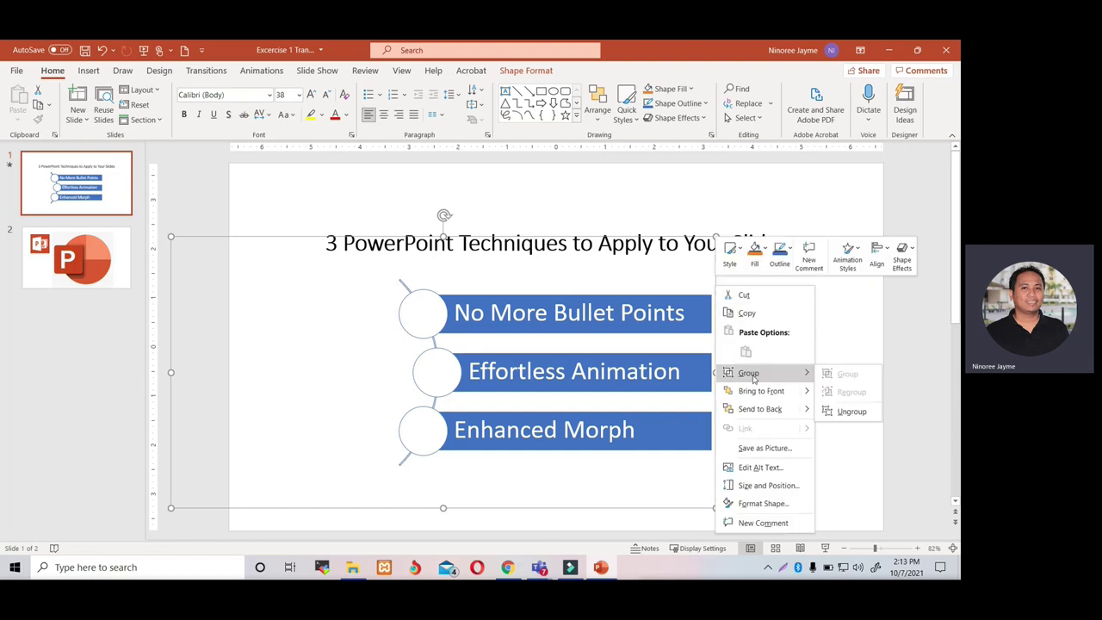
click(844, 411)
click(806, 320)
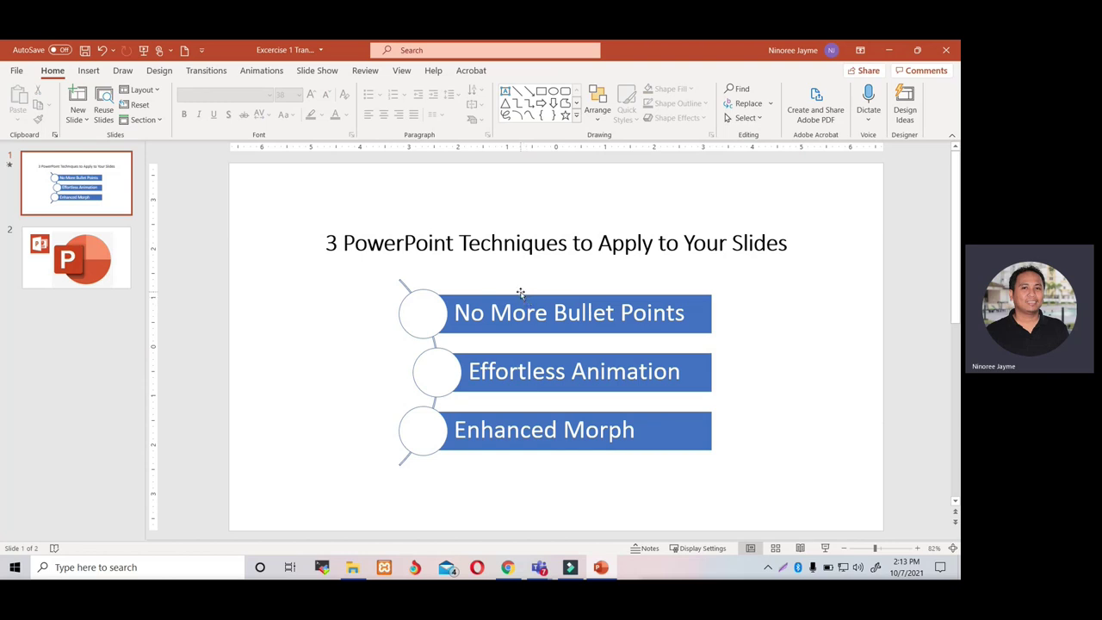
Step: Fill all three technique bars dark navy blue
click(781, 278)
click(634, 312)
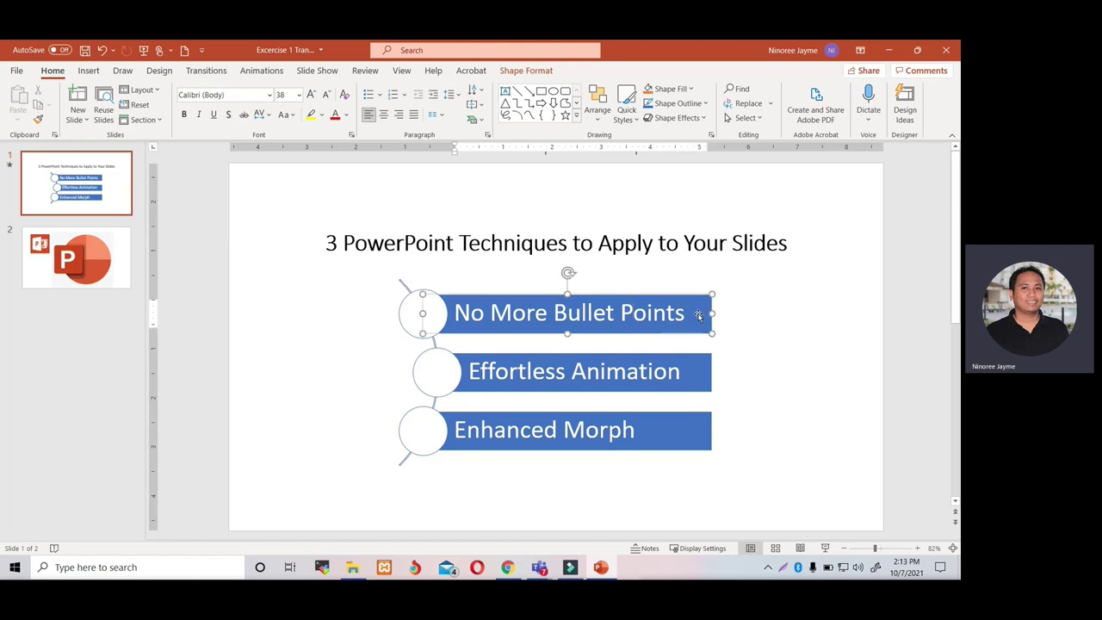
click(526, 71)
click(483, 91)
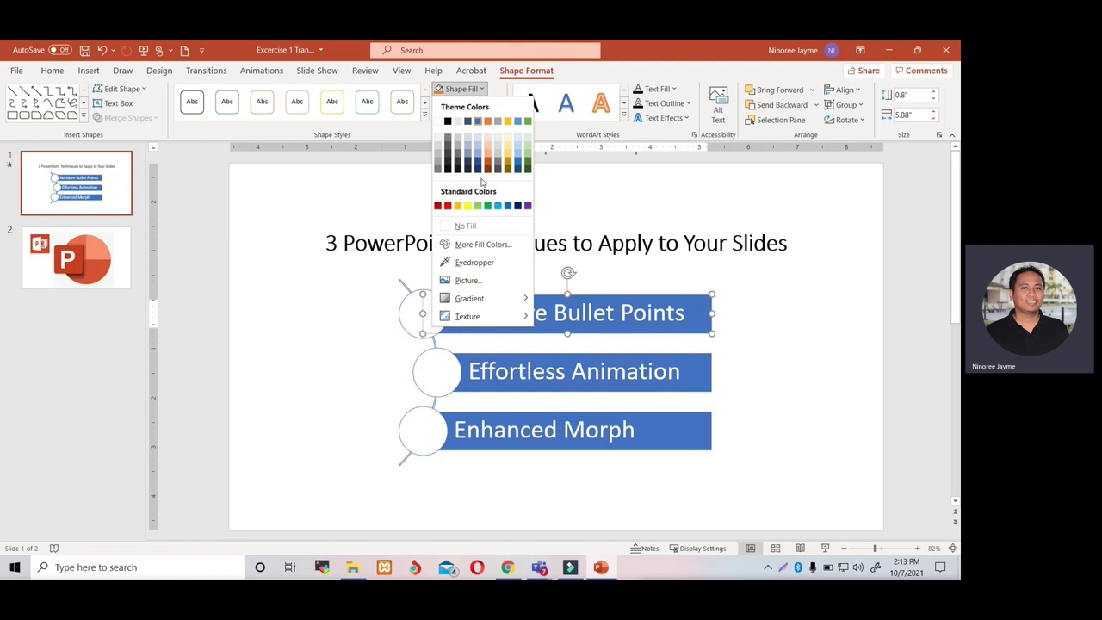
click(479, 173)
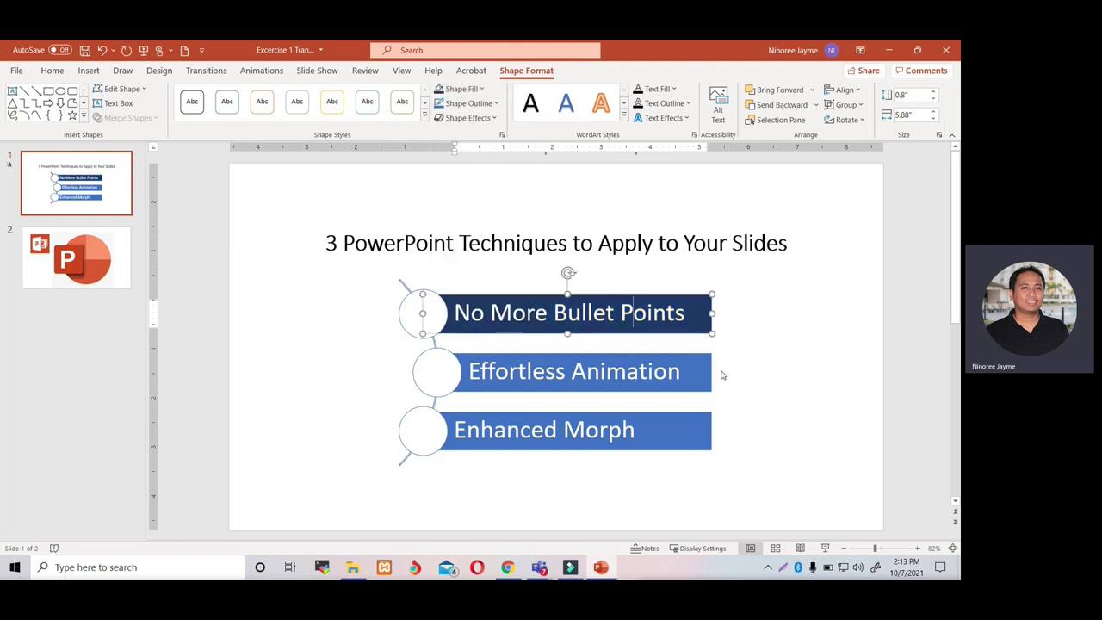
click(701, 370)
shift+click(696, 431)
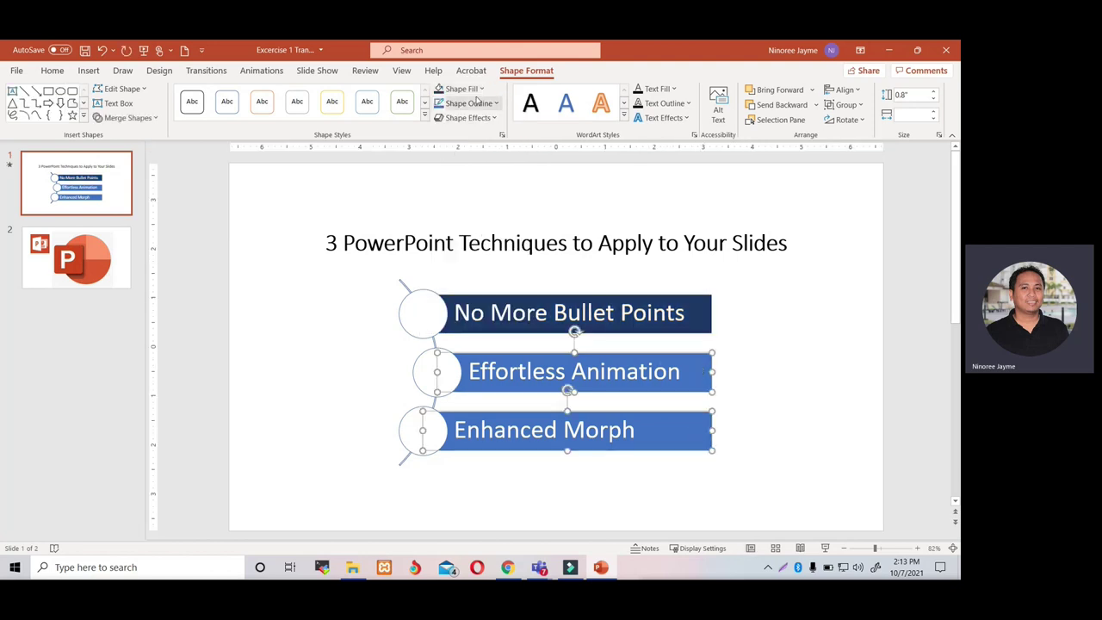
click(441, 89)
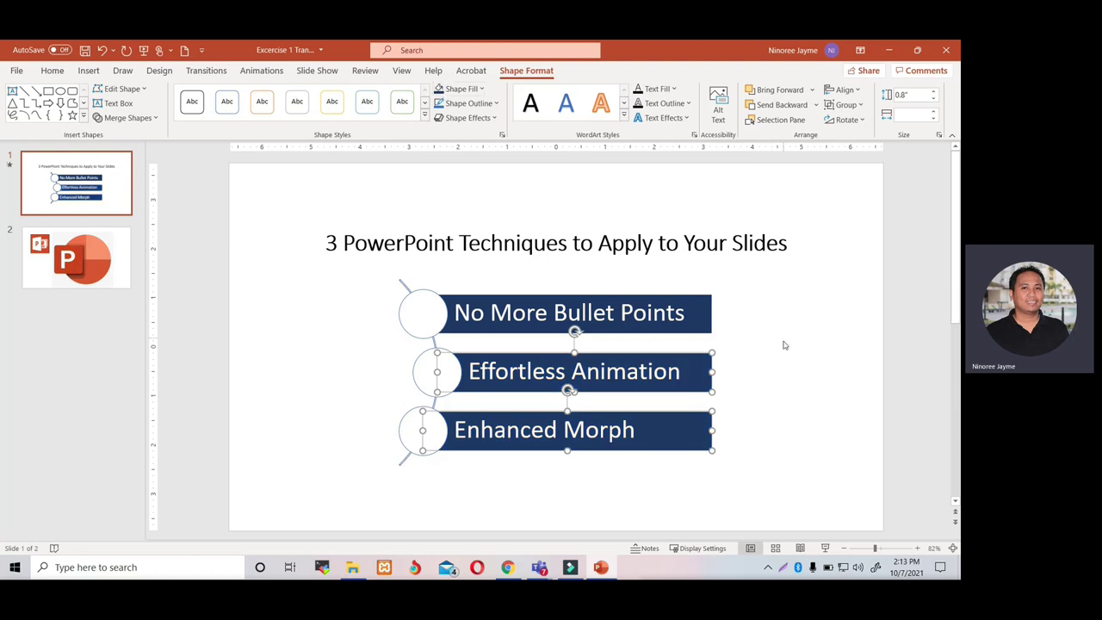
click(749, 369)
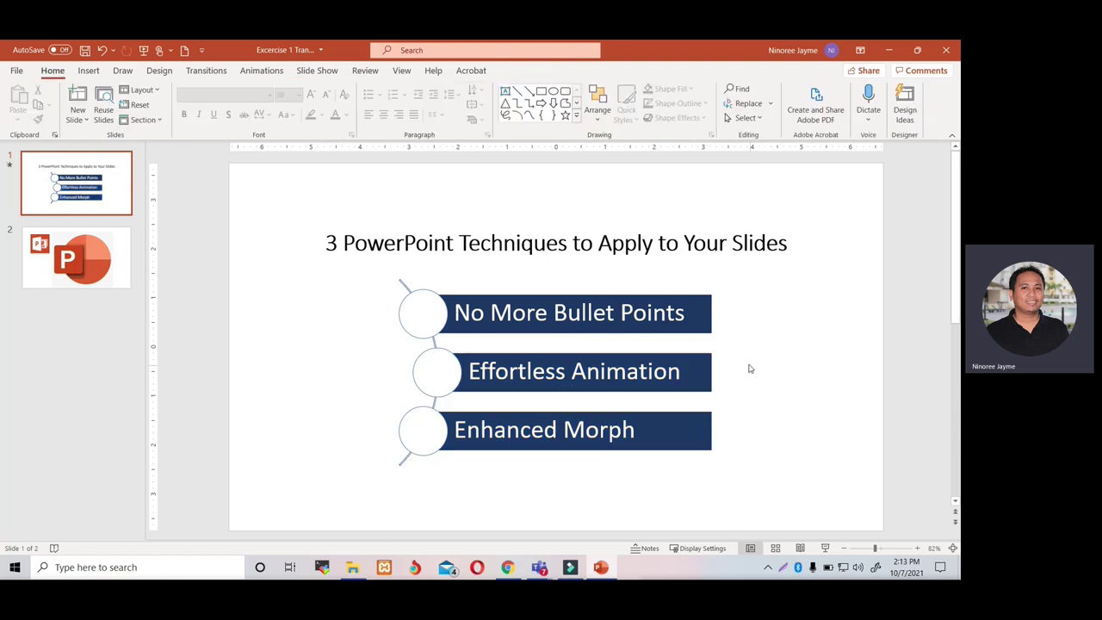
Step: Recolour the outline of the three circles
click(414, 316)
shift+click(433, 363)
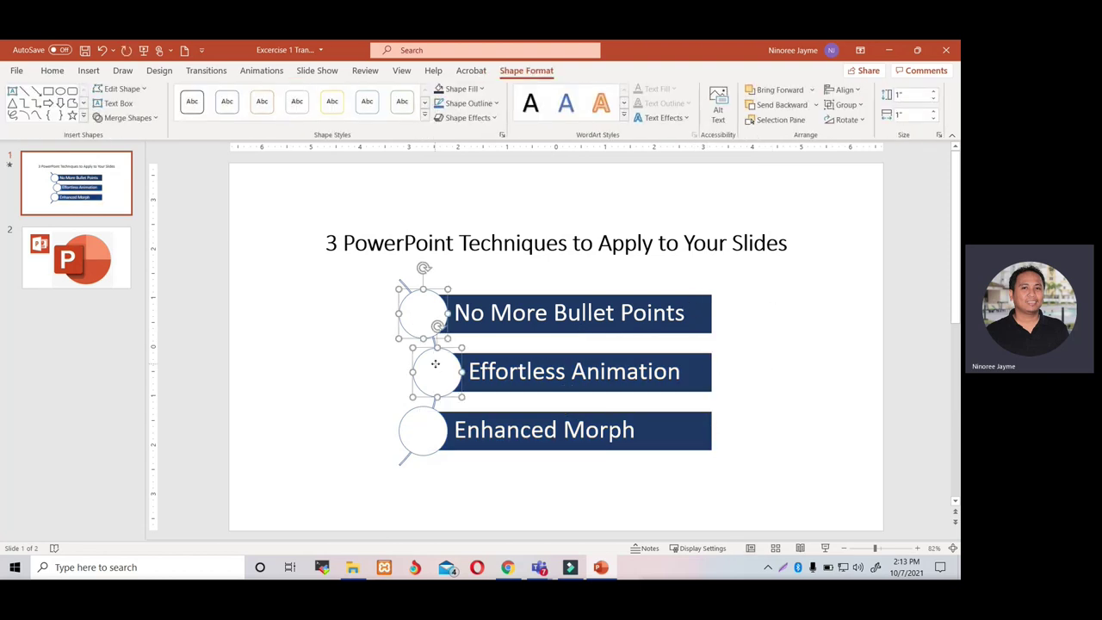
shift+click(420, 423)
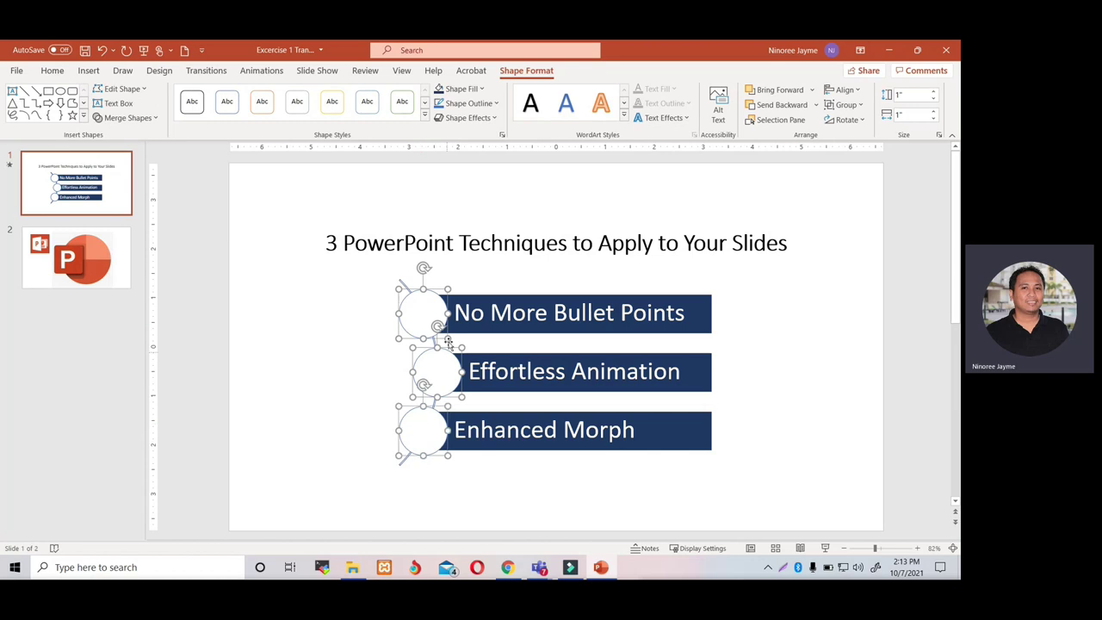
click(492, 108)
click(479, 190)
click(762, 324)
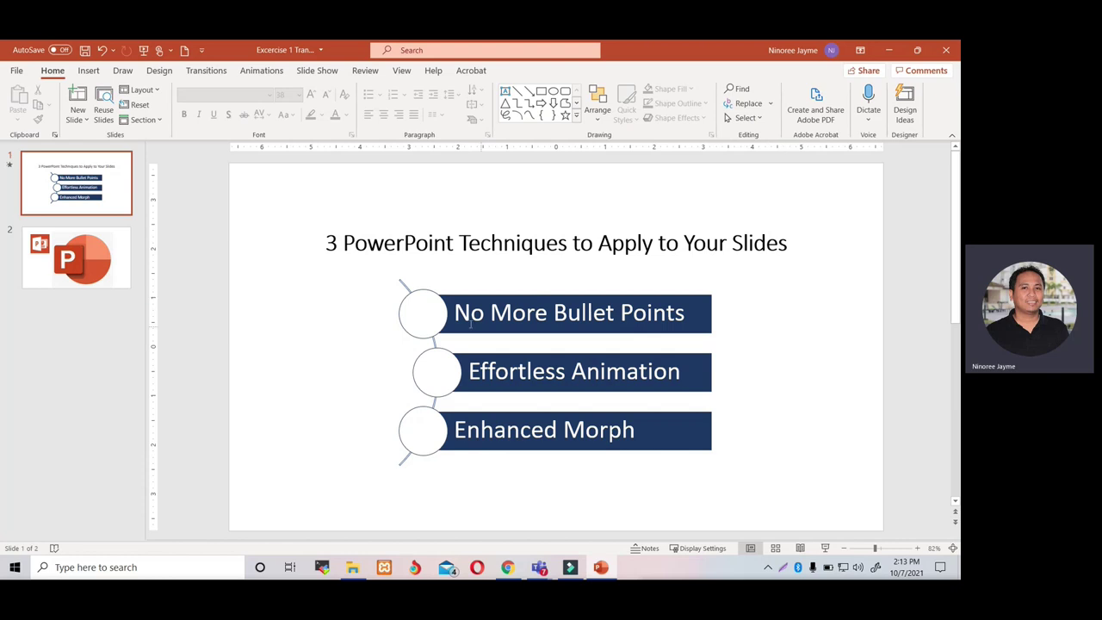
Step: Draw a text box inside the first circle containing the number 1
click(89, 71)
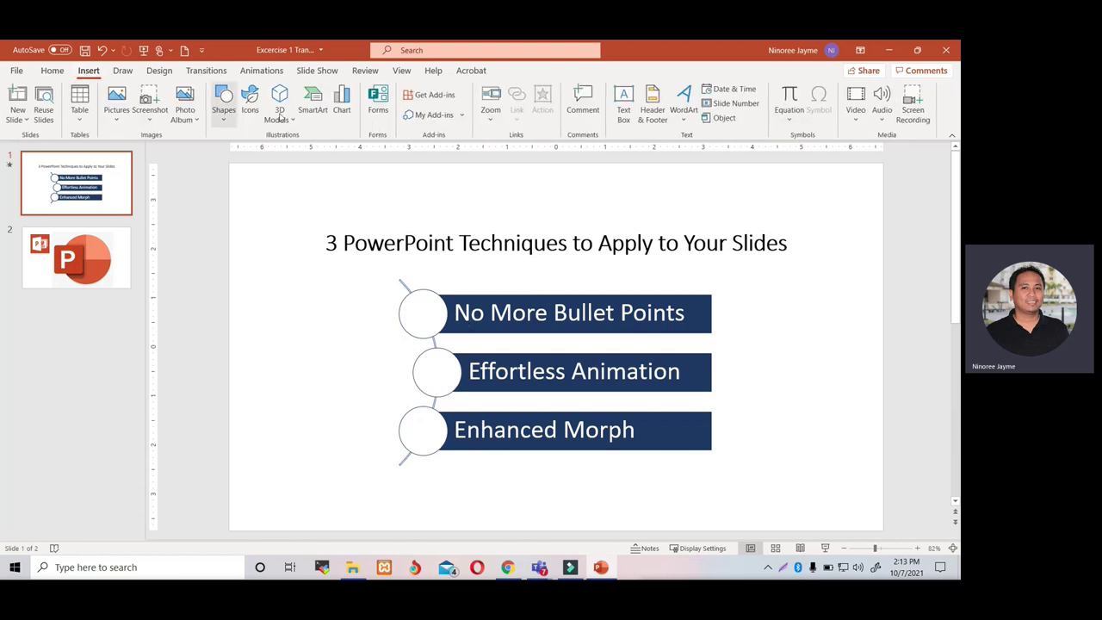
click(624, 105)
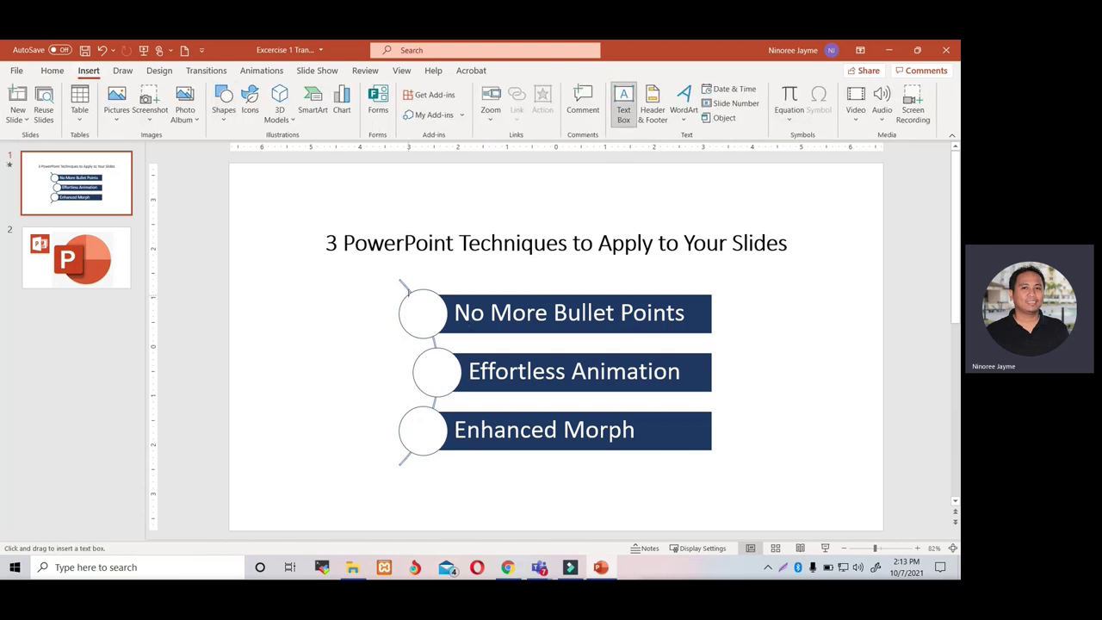
drag(408, 293, 441, 319)
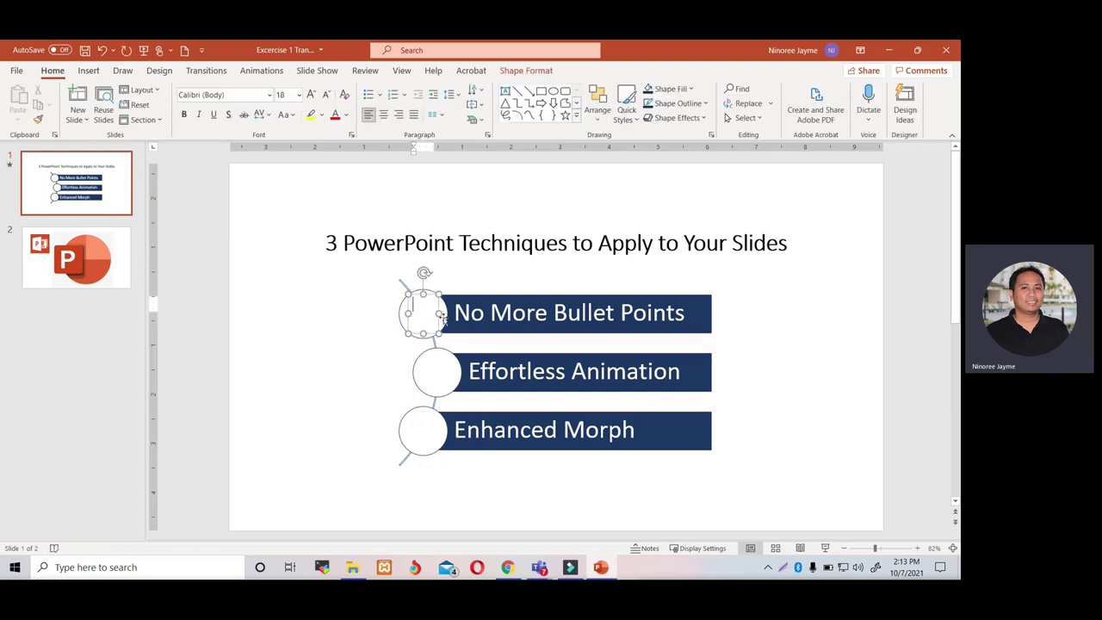
text(1)
double_click(416, 303)
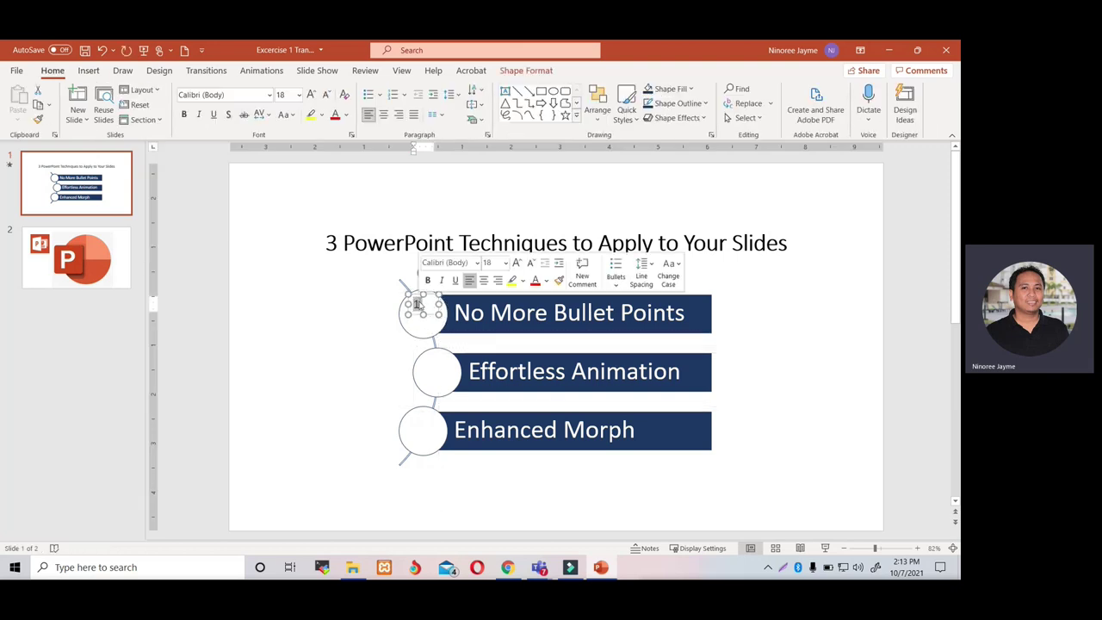
Step: Set the number 1 in the Roboto Bk font
click(269, 95)
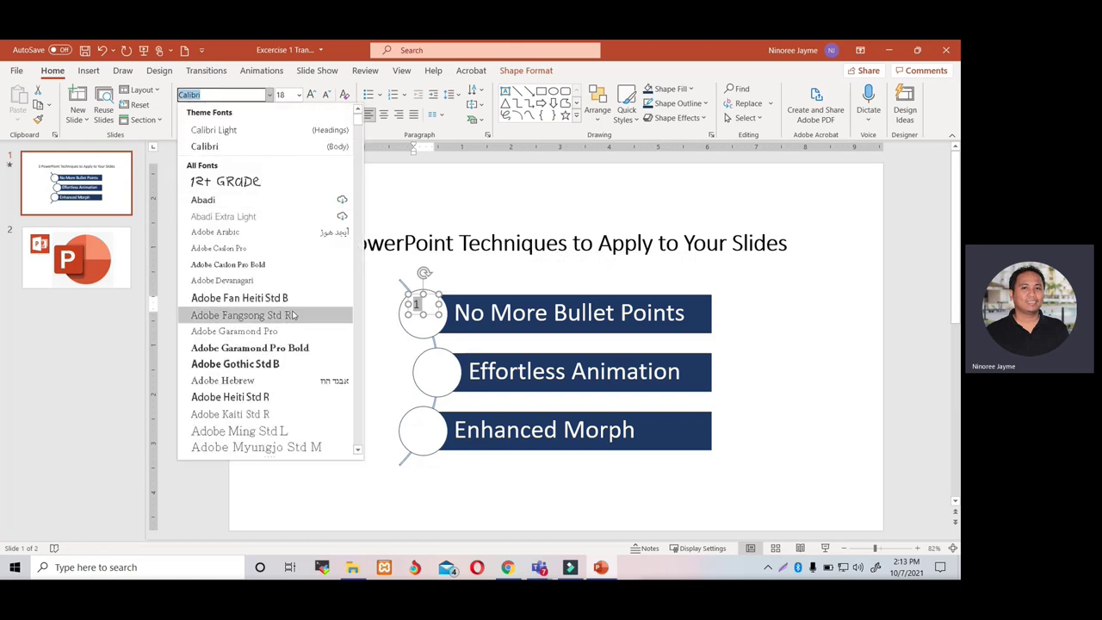
scroll(293, 315, down, 3)
text(Roboto)
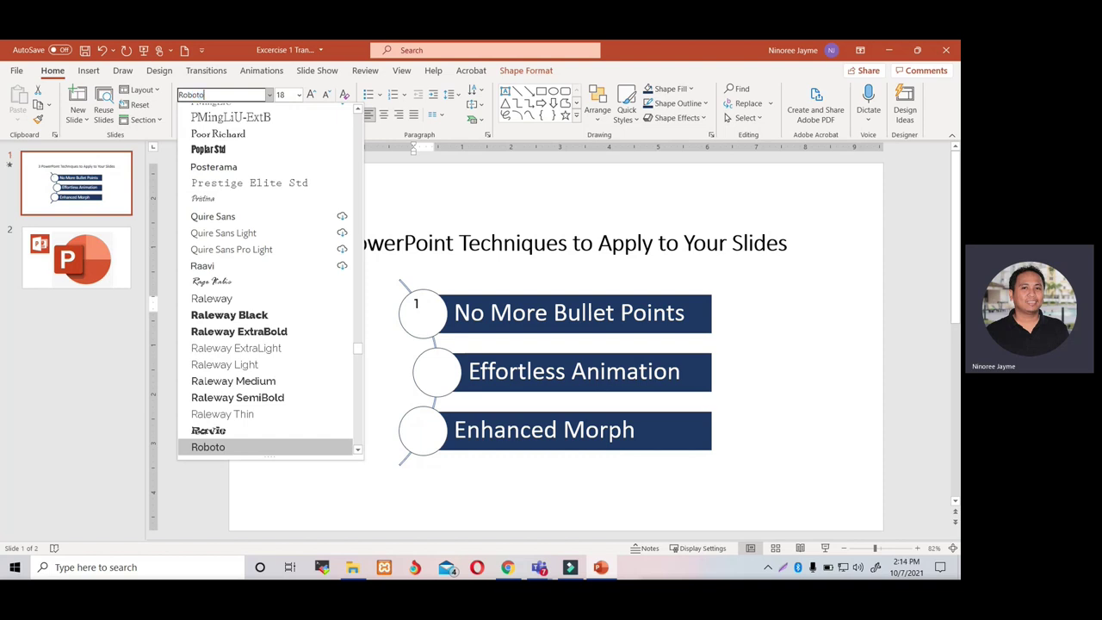
scroll(284, 397, down, 3)
scroll(283, 398, down, 3)
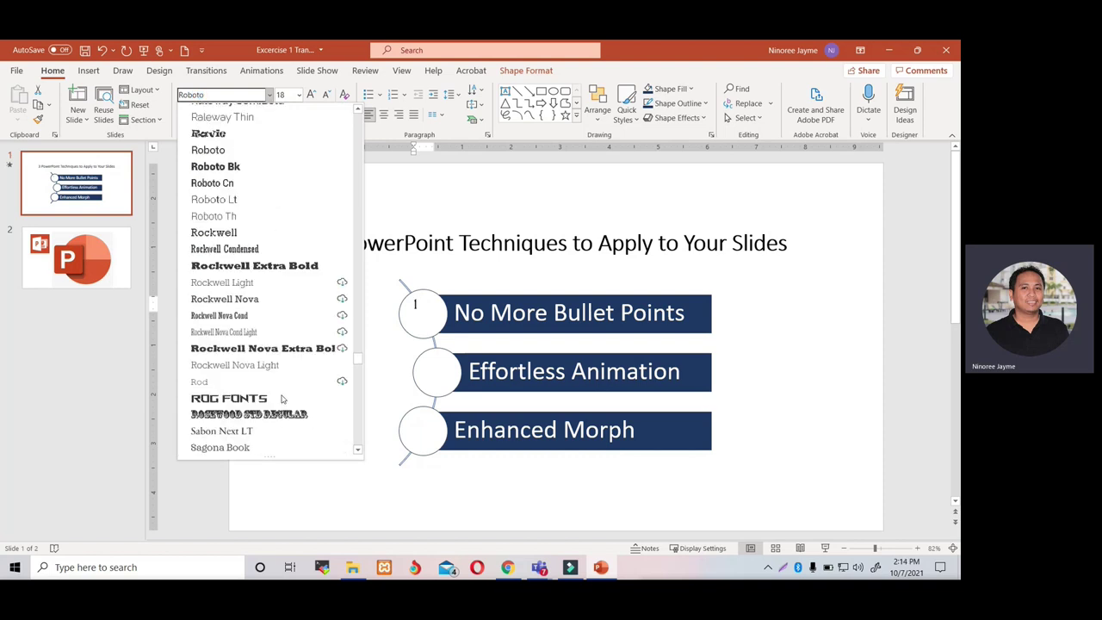
scroll(280, 394, down, 3)
scroll(282, 390, up, 4)
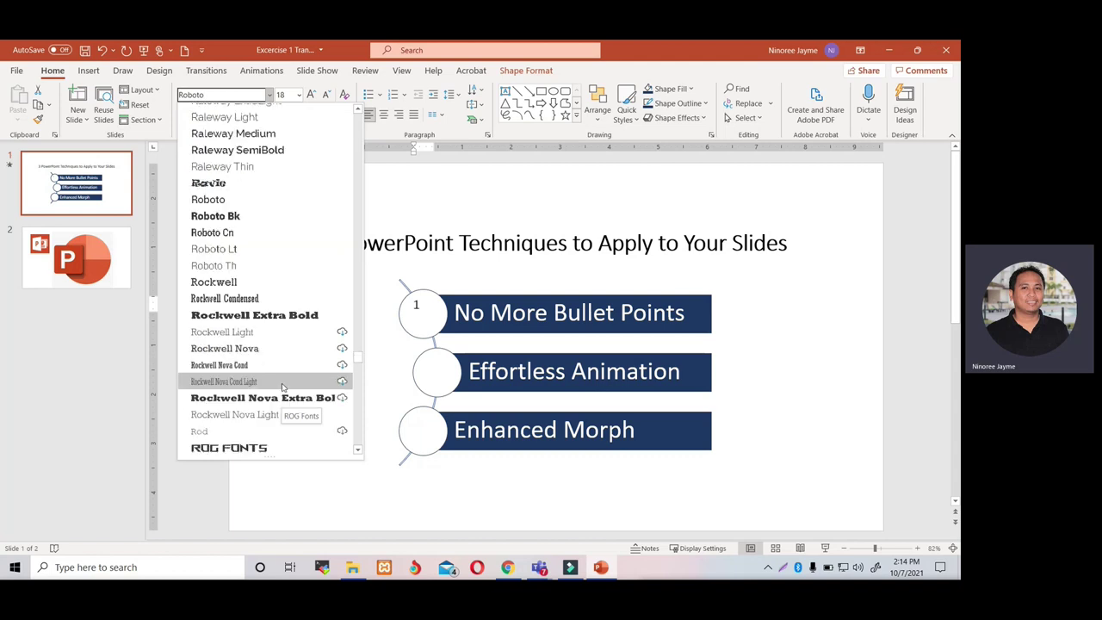
click(254, 218)
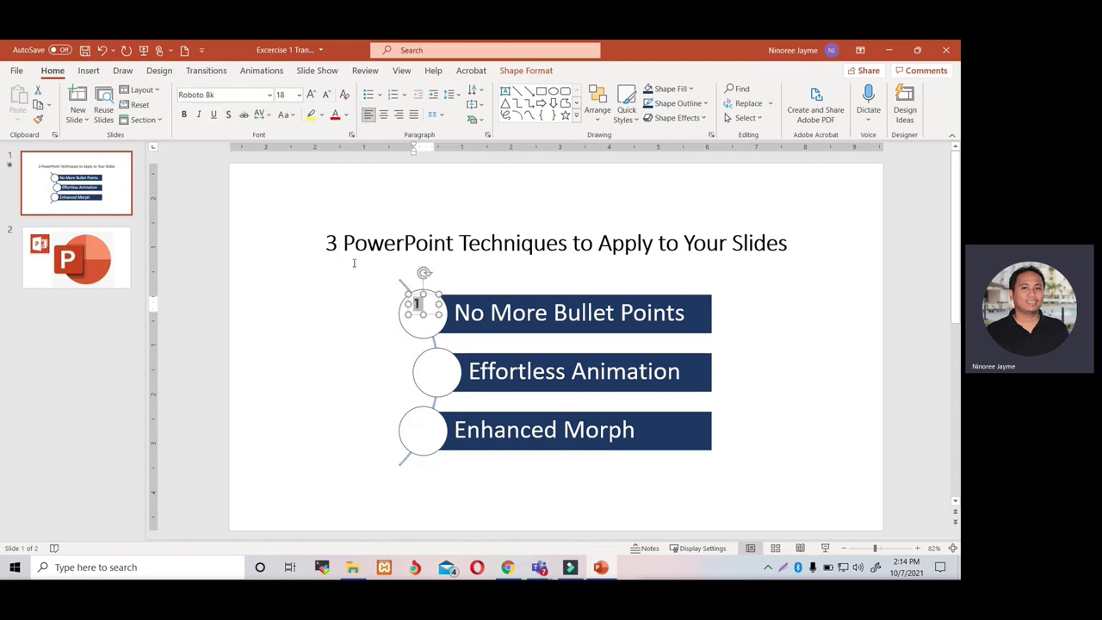
Step: Enlarge the number 1 to size 44 and colour it grey
click(312, 95)
click(312, 94)
click(313, 95)
click(313, 95)
click(312, 94)
click(313, 95)
click(313, 95)
click(346, 115)
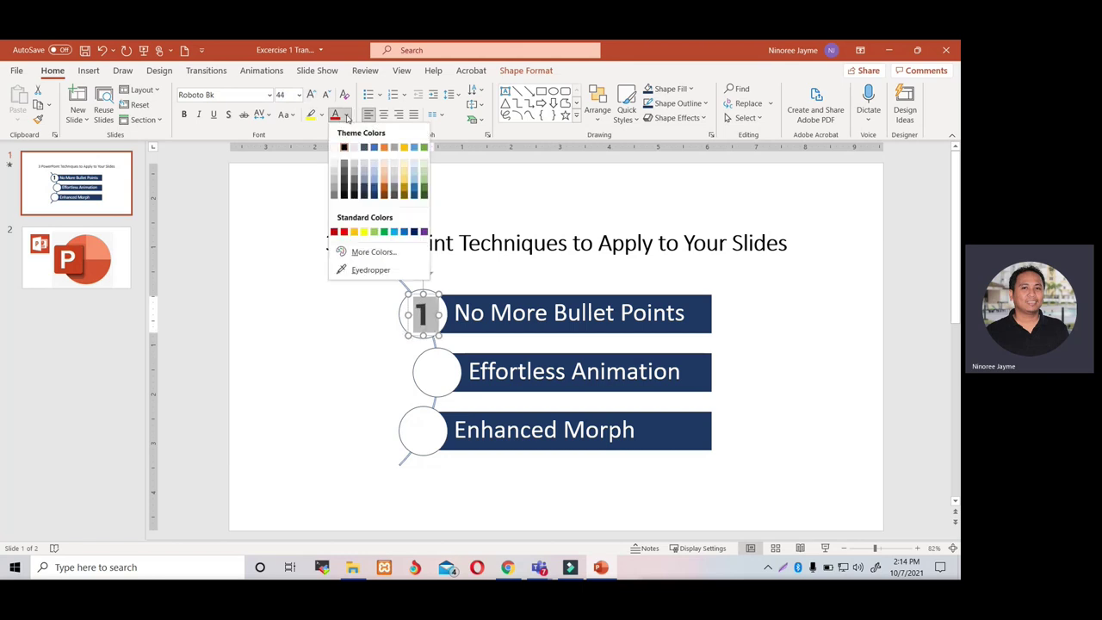
click(334, 198)
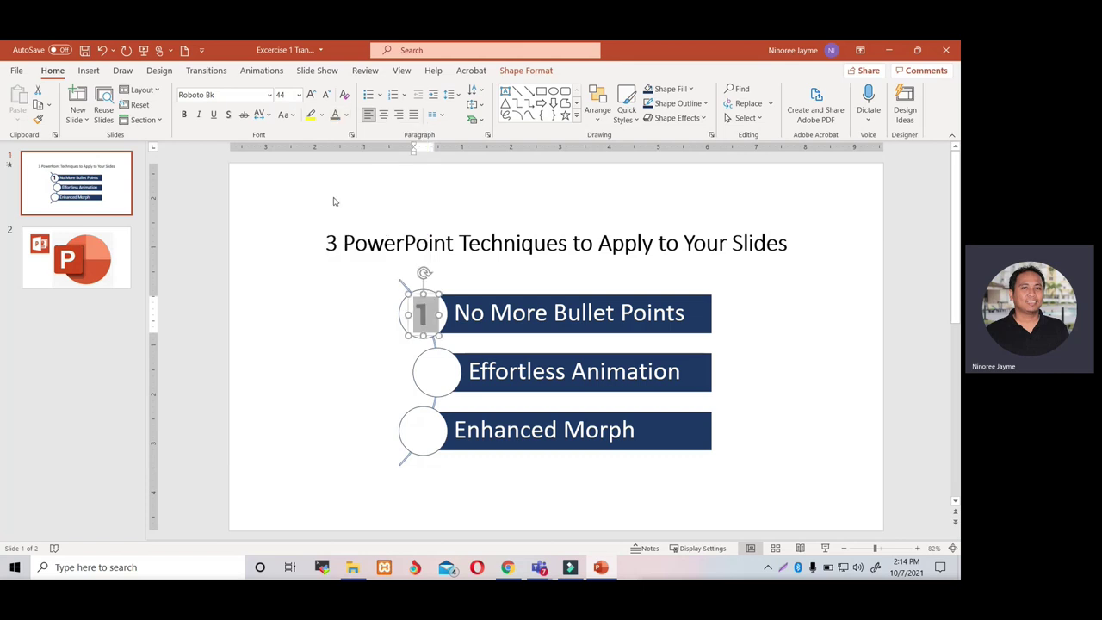
Step: Copy the number into the second and third circles and change them to 2 and 3
click(433, 295)
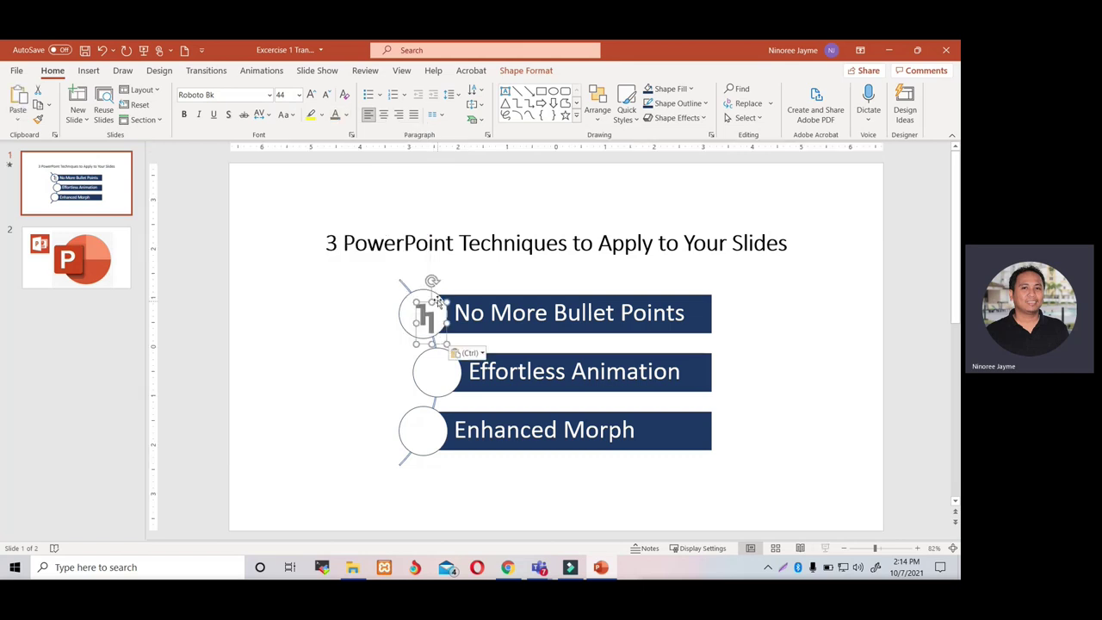
drag(424, 315, 436, 371)
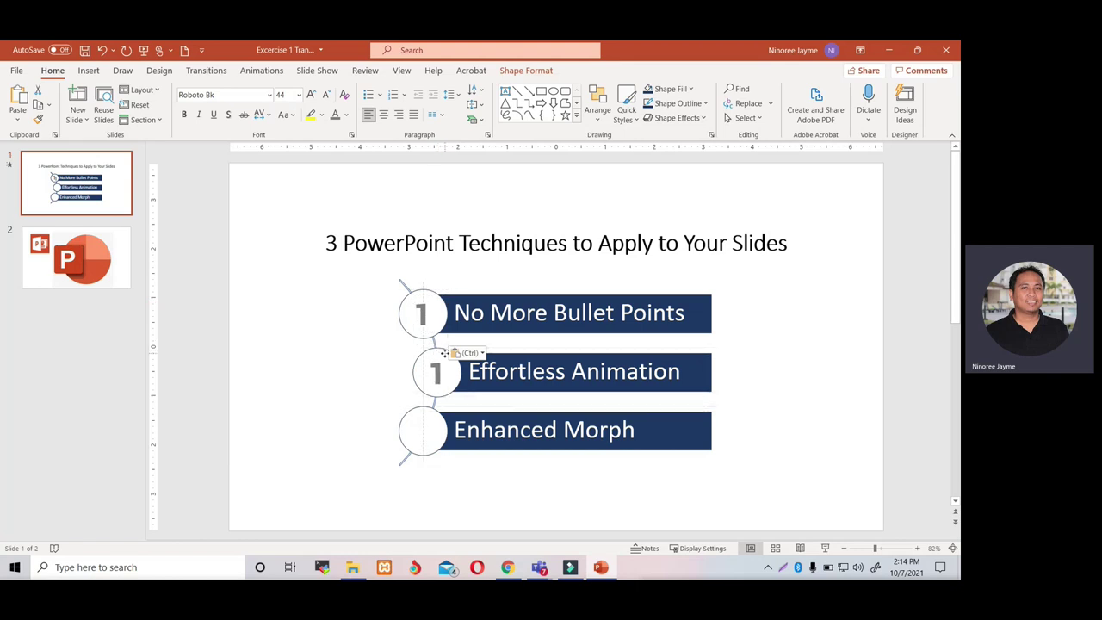
click(437, 366)
key(BackSpace)
text(2)
click(427, 428)
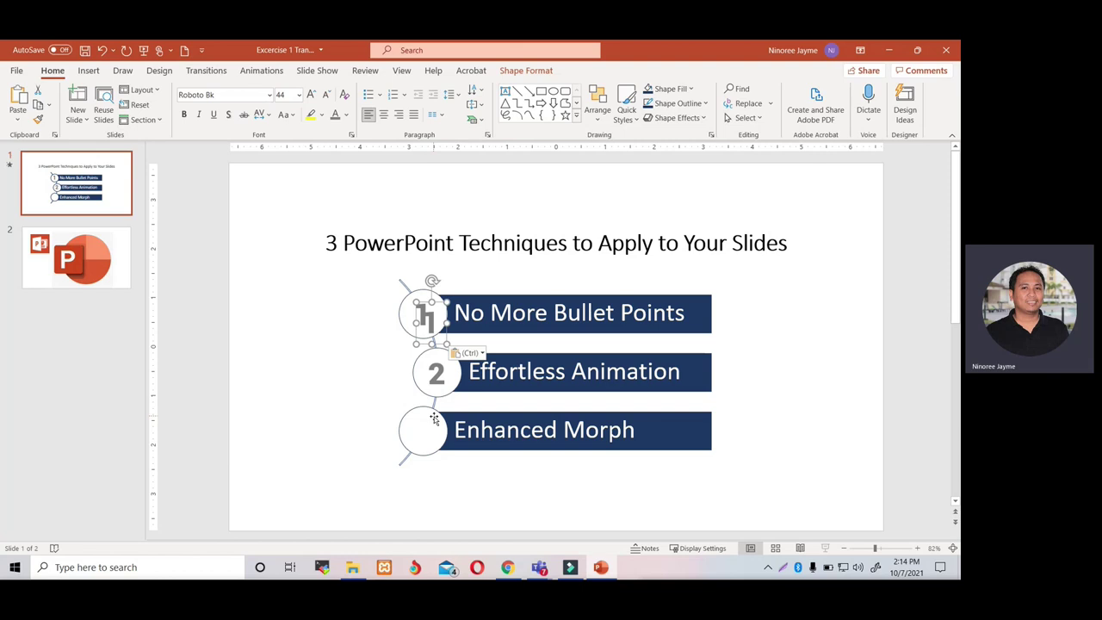
mouse_move(423, 311)
mouse_down()
mouse_move(442, 344)
mouse_move(433, 411)
mouse_up()
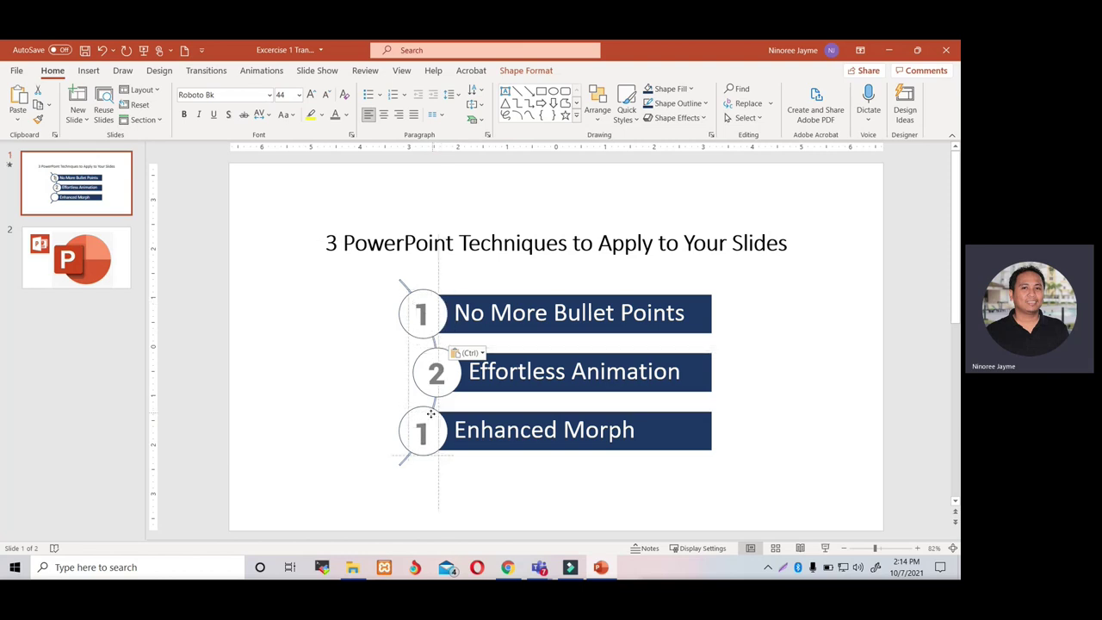
drag(433, 412, 433, 414)
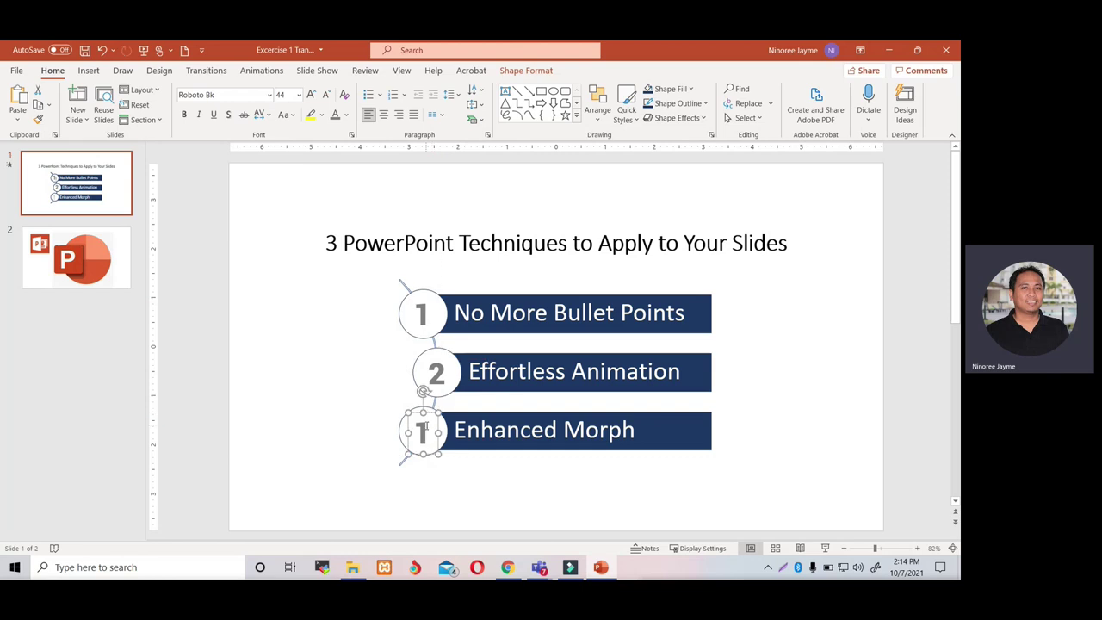
click(439, 431)
key(BackSpace)
text(3)
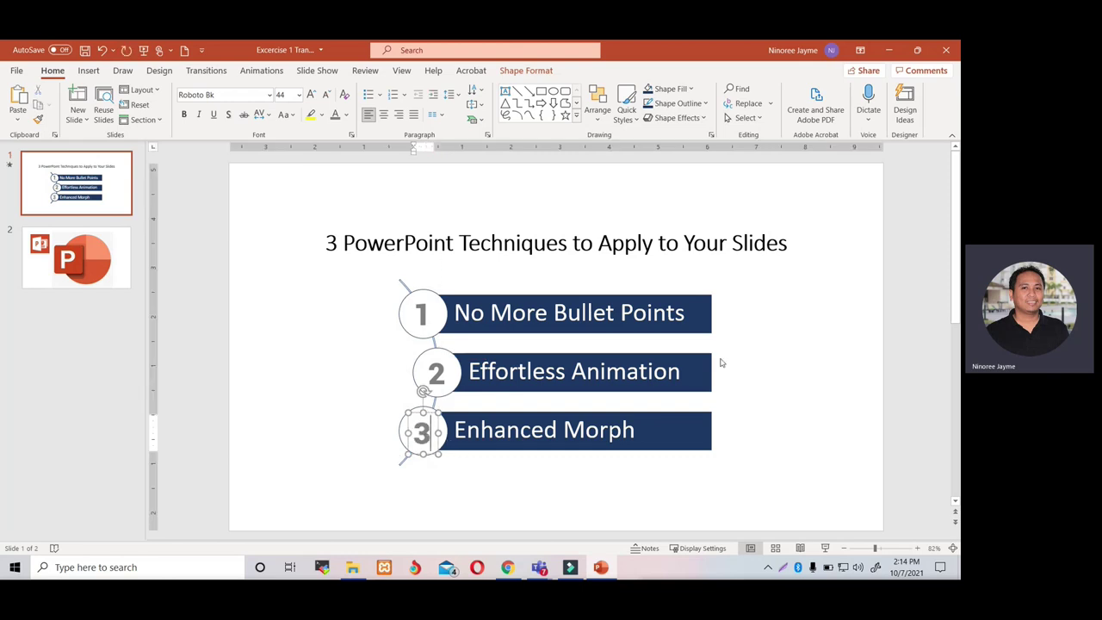
click(723, 363)
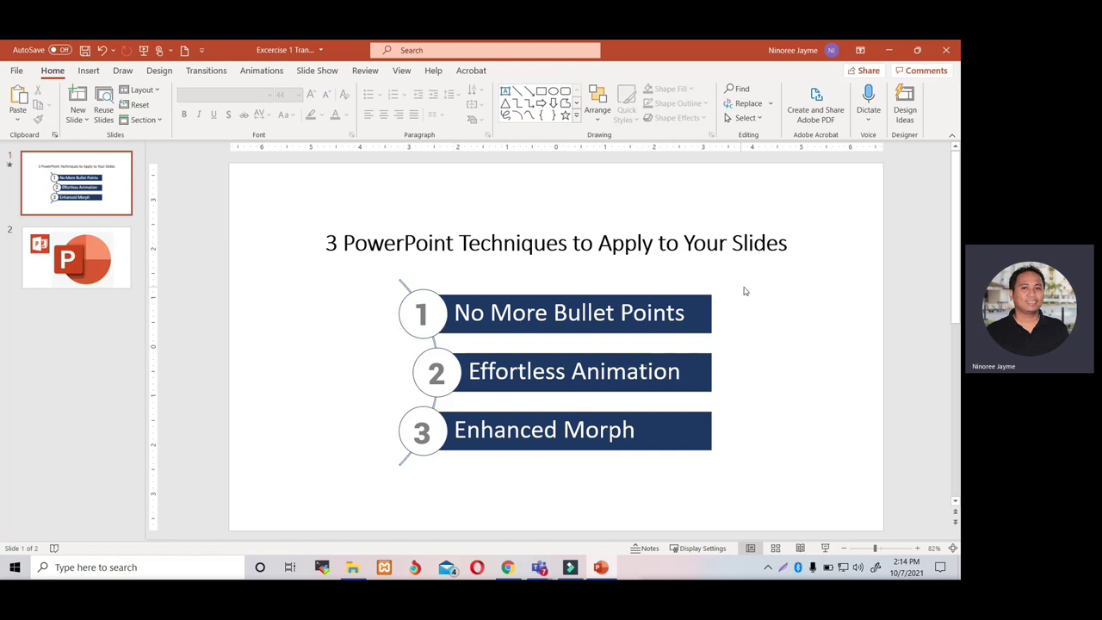
Step: Group the first row's circle and bar, then marquee-select the Effortless Animation and Enhanced Morph rows
mouse_move(732, 337)
mouse_down()
mouse_move(620, 293)
mouse_move(350, 279)
mouse_up()
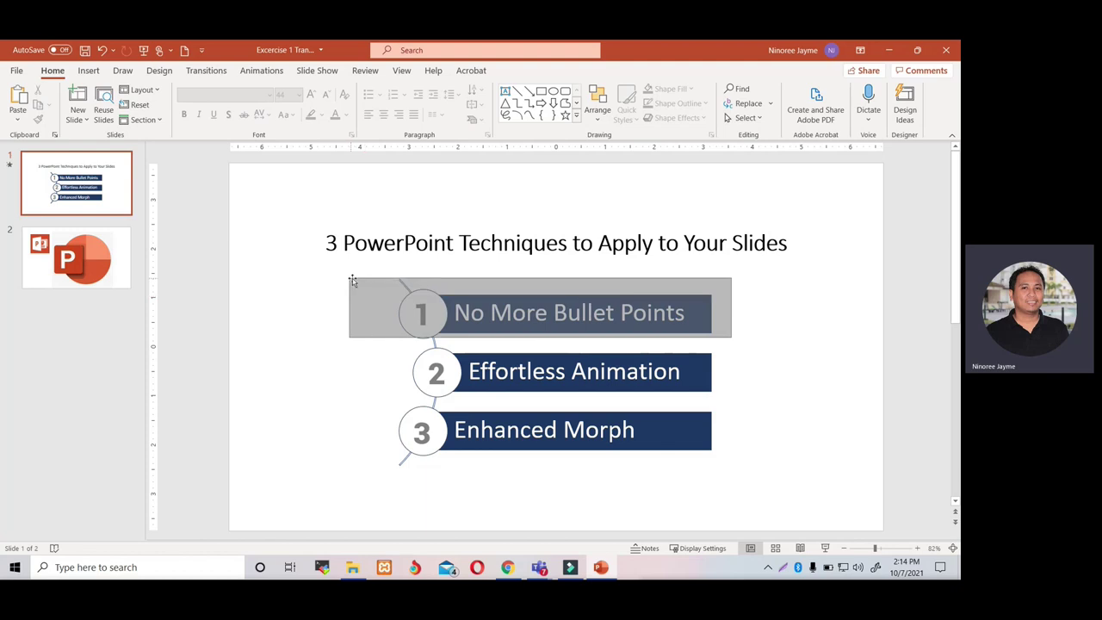
click(420, 295)
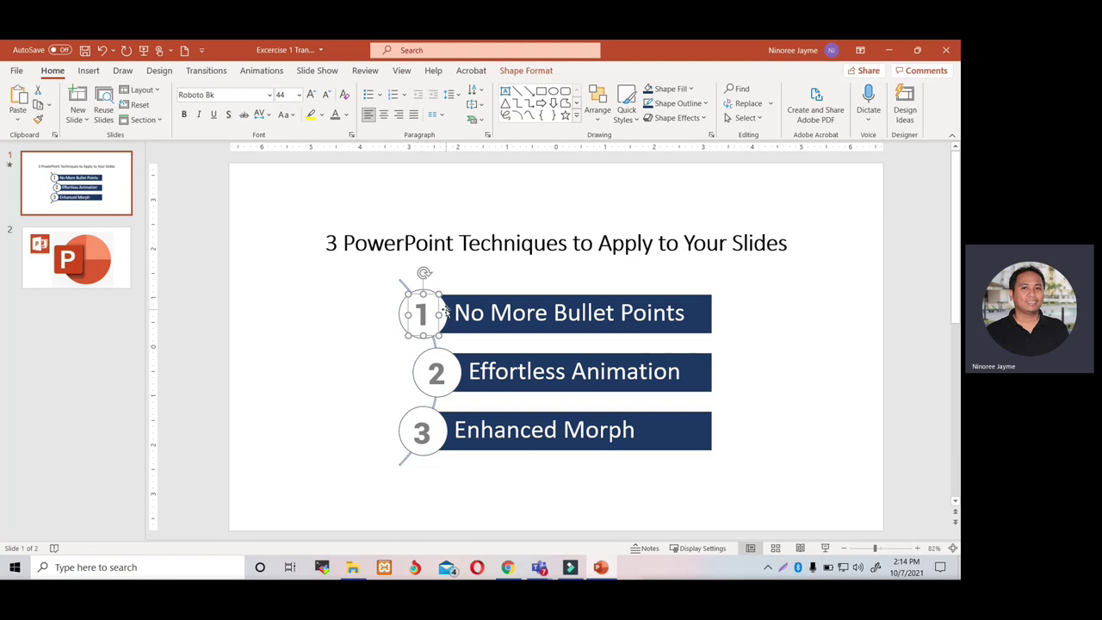
shift+click(471, 295)
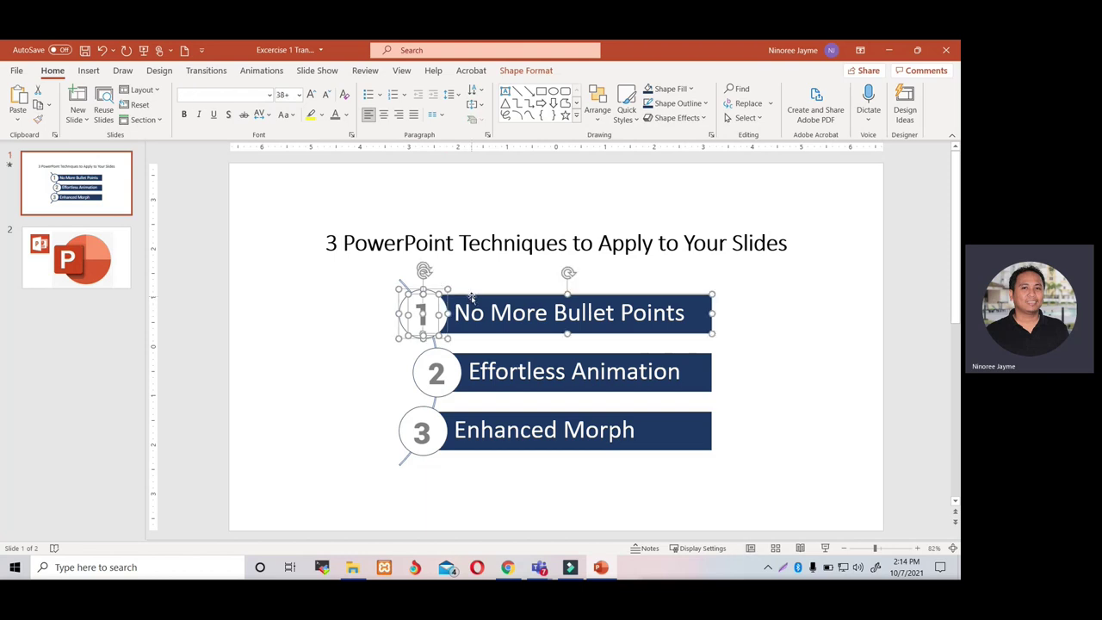
right_click(699, 300)
mouse_move(751, 388)
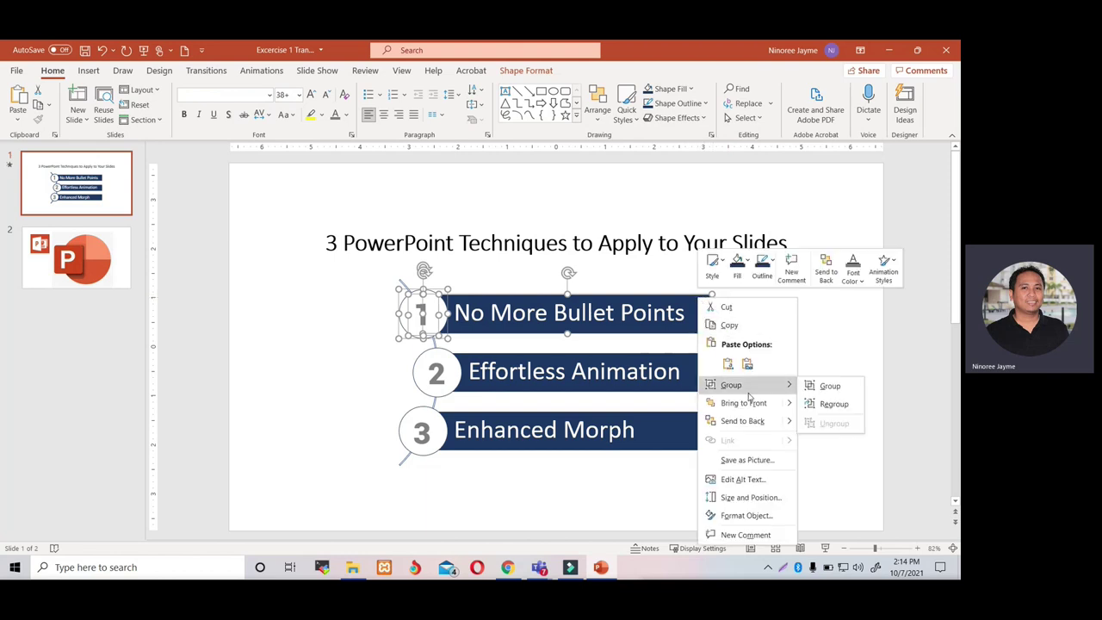
click(822, 386)
drag(379, 337, 742, 407)
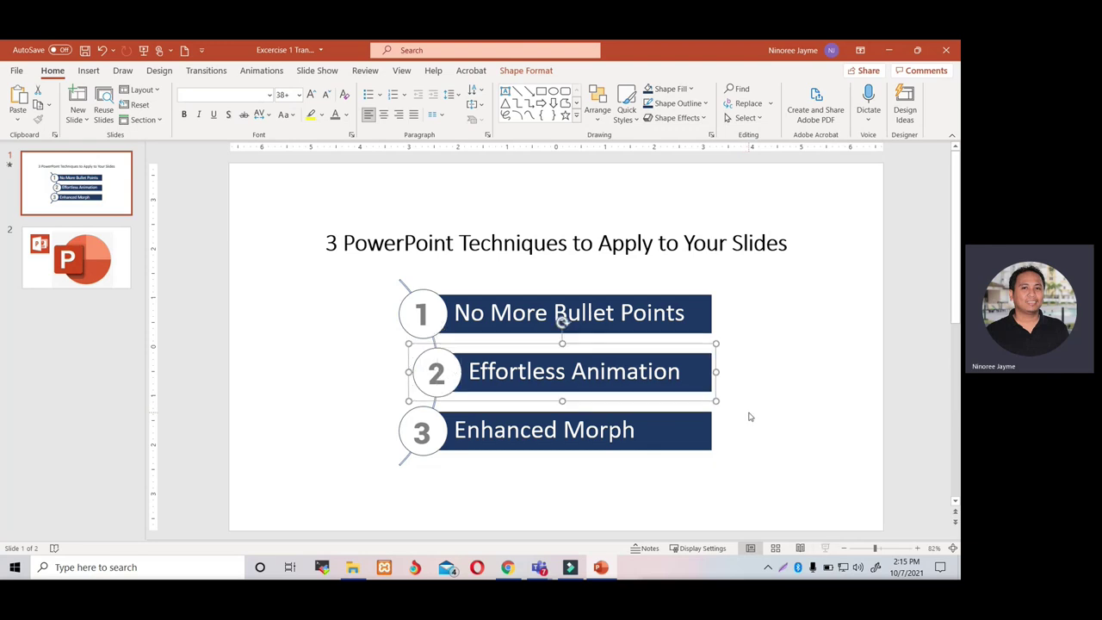
click(794, 406)
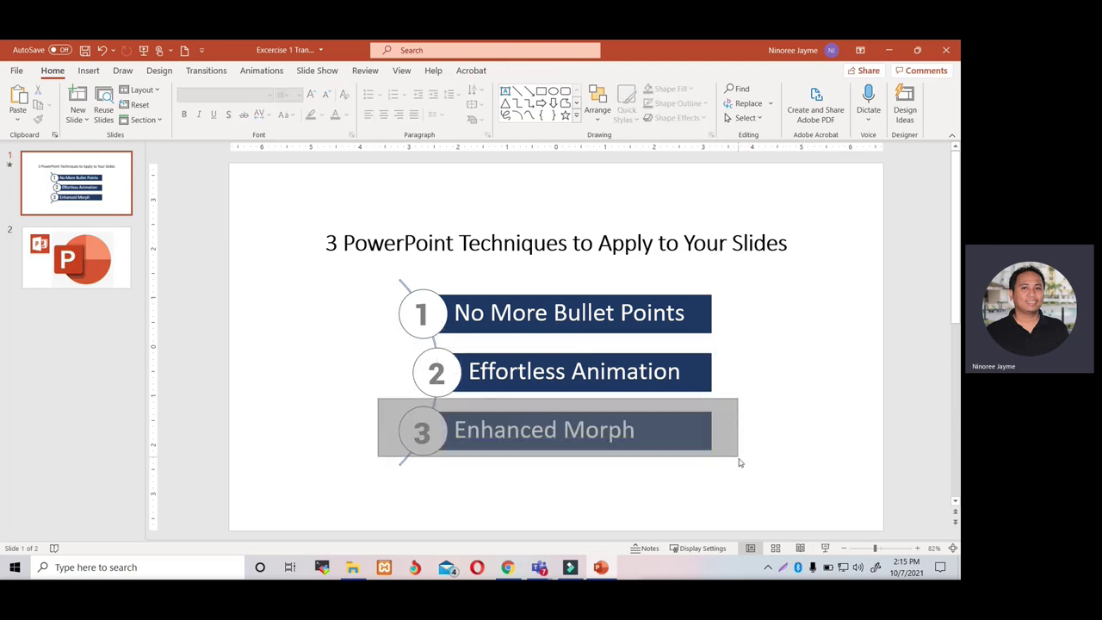
drag(602, 420, 740, 465)
click(812, 408)
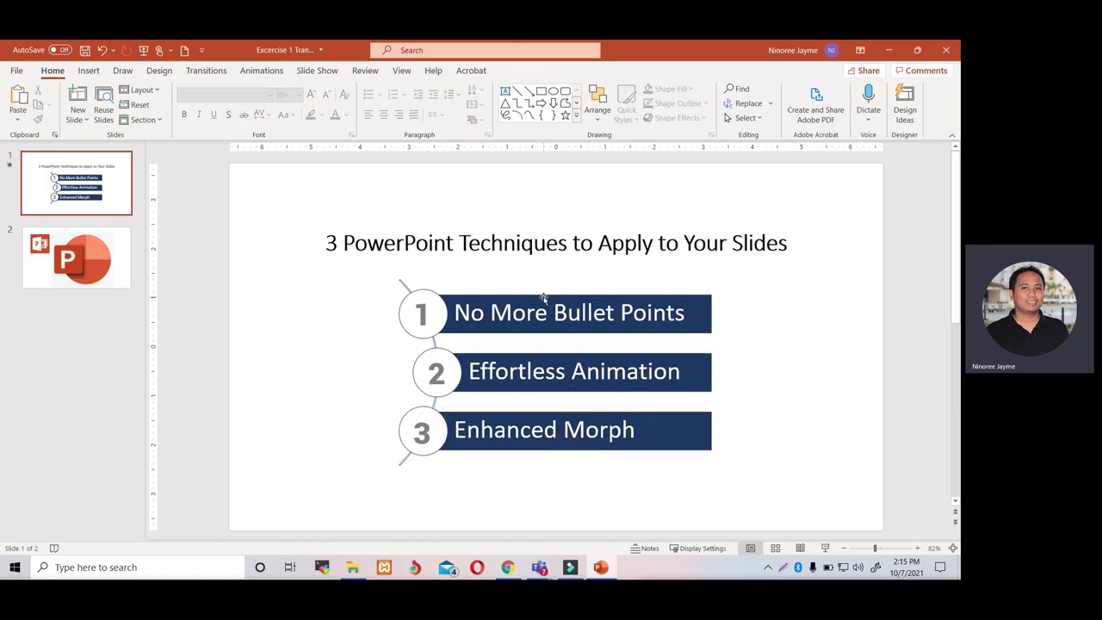
Step: Test-move the first two row groups and undo each move
drag(543, 295, 674, 284)
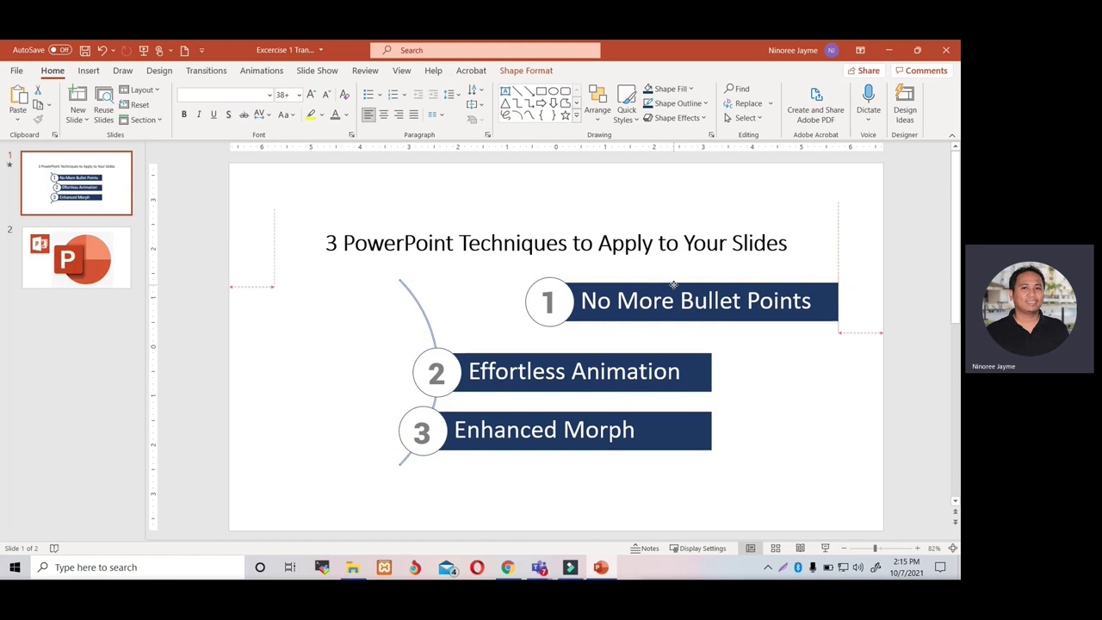
key(ctrl+z)
click(580, 355)
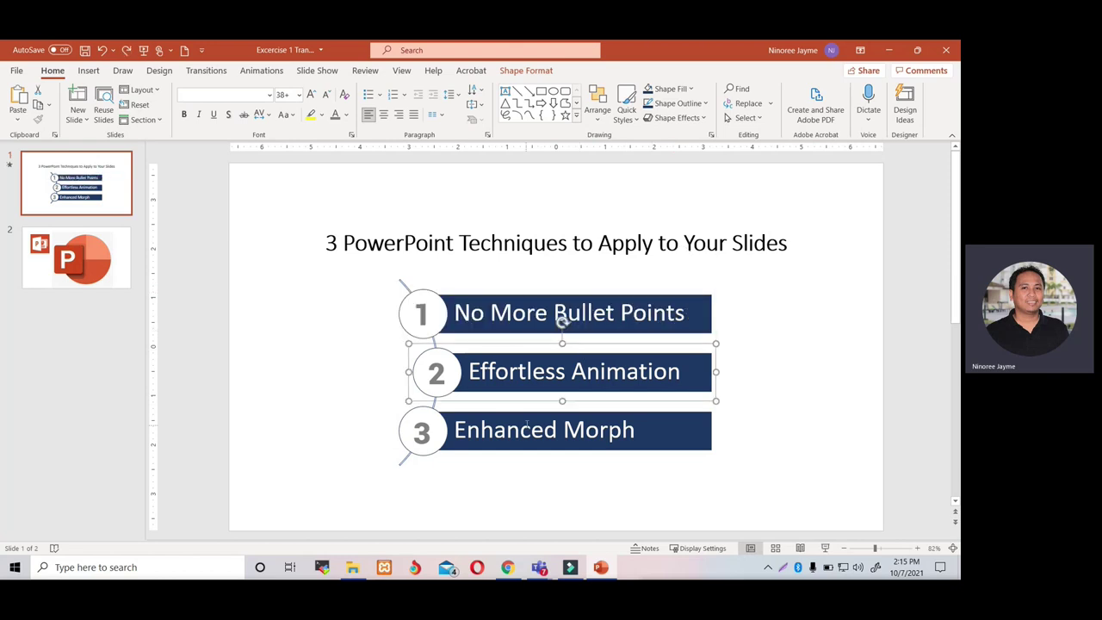
drag(561, 345, 656, 340)
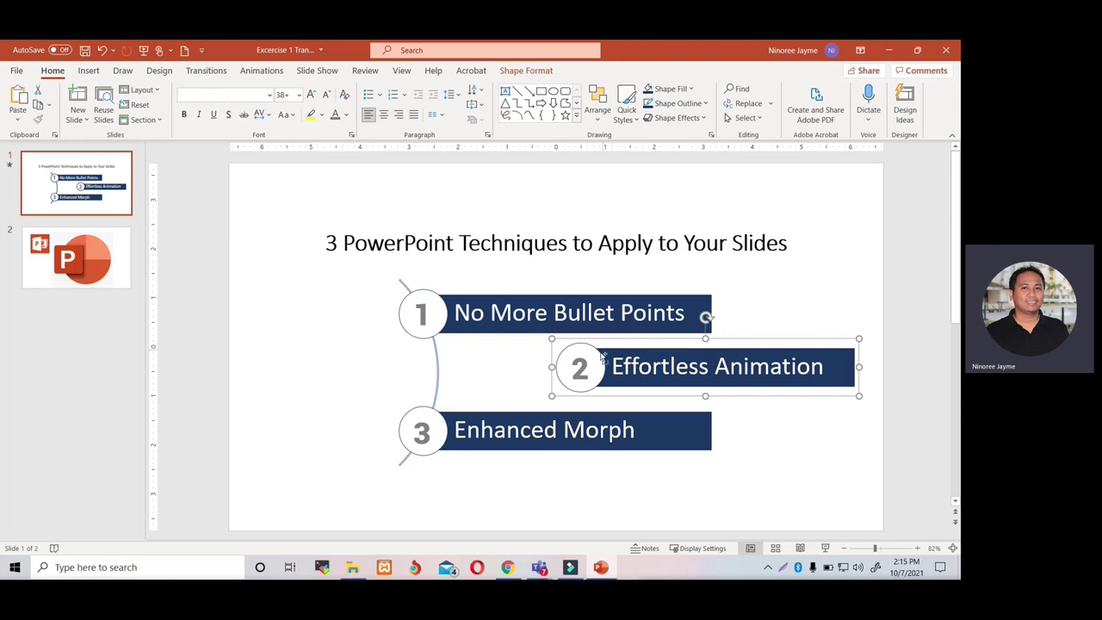
key(ctrl+z)
click(602, 269)
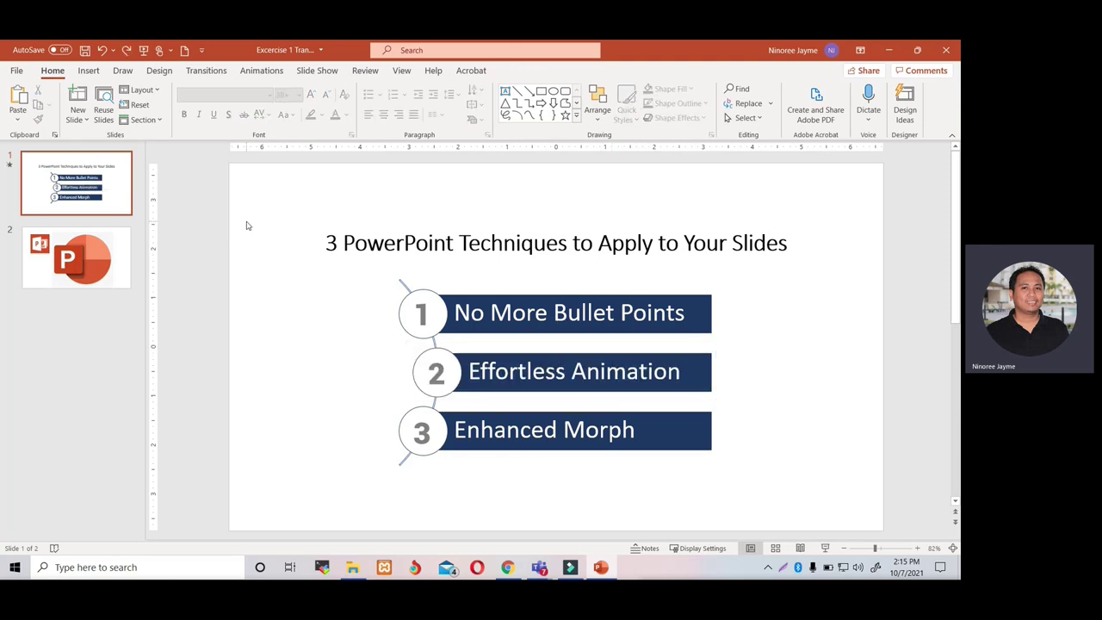
Step: Duplicate slide 1 and give the new slide 2 a Morph transition
click(112, 200)
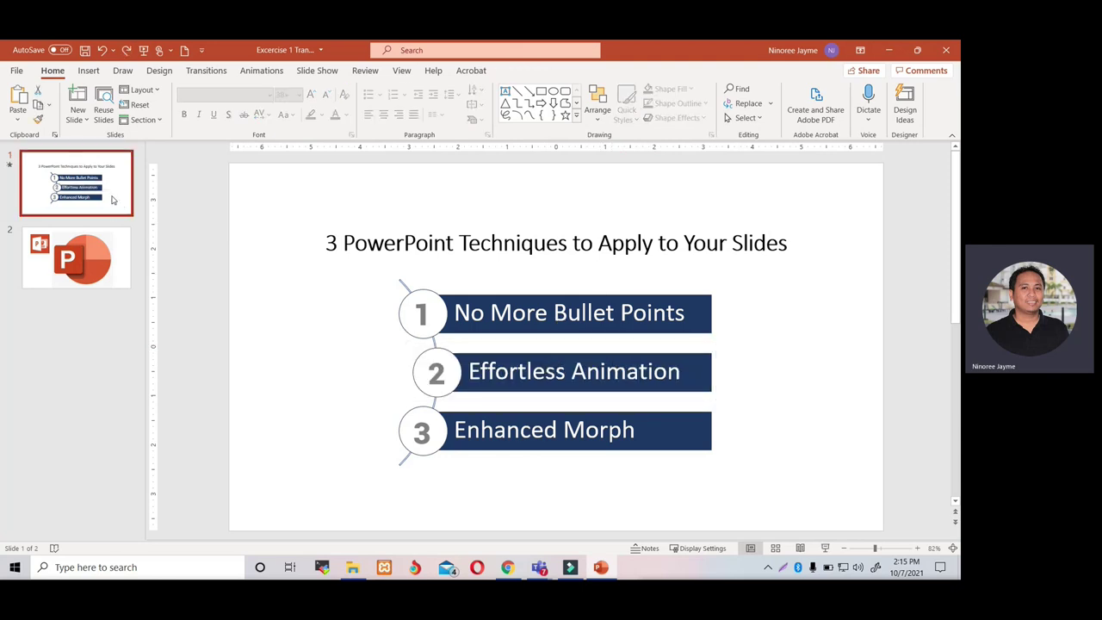
right_click(112, 200)
click(159, 319)
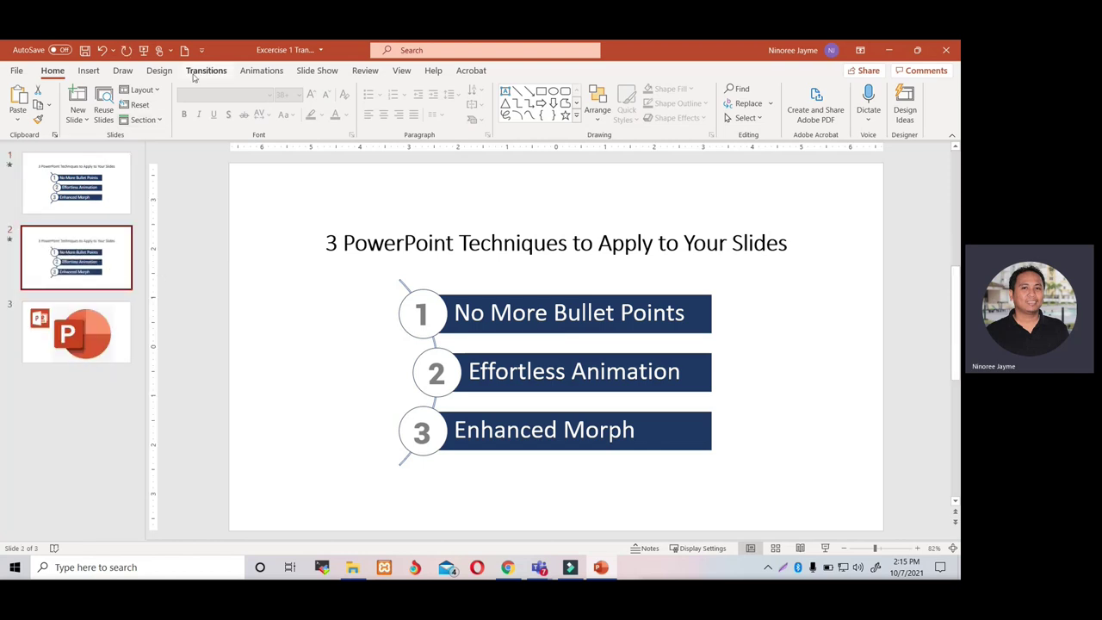
click(206, 71)
click(121, 101)
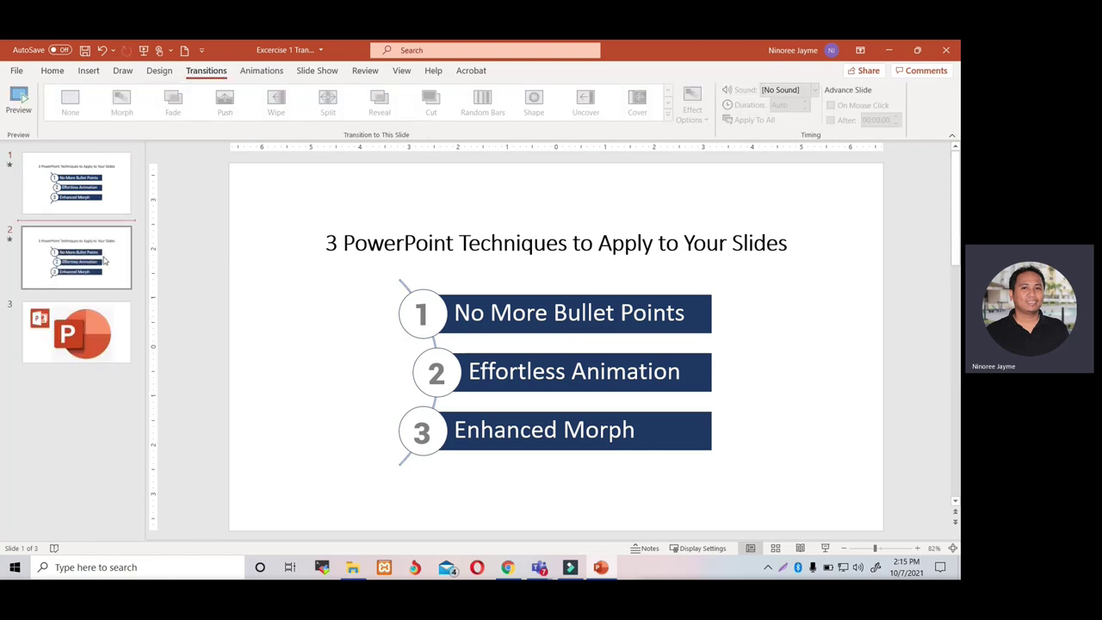
Step: On slide 1, move the numbered list and arc off the slide and centre the title
click(86, 209)
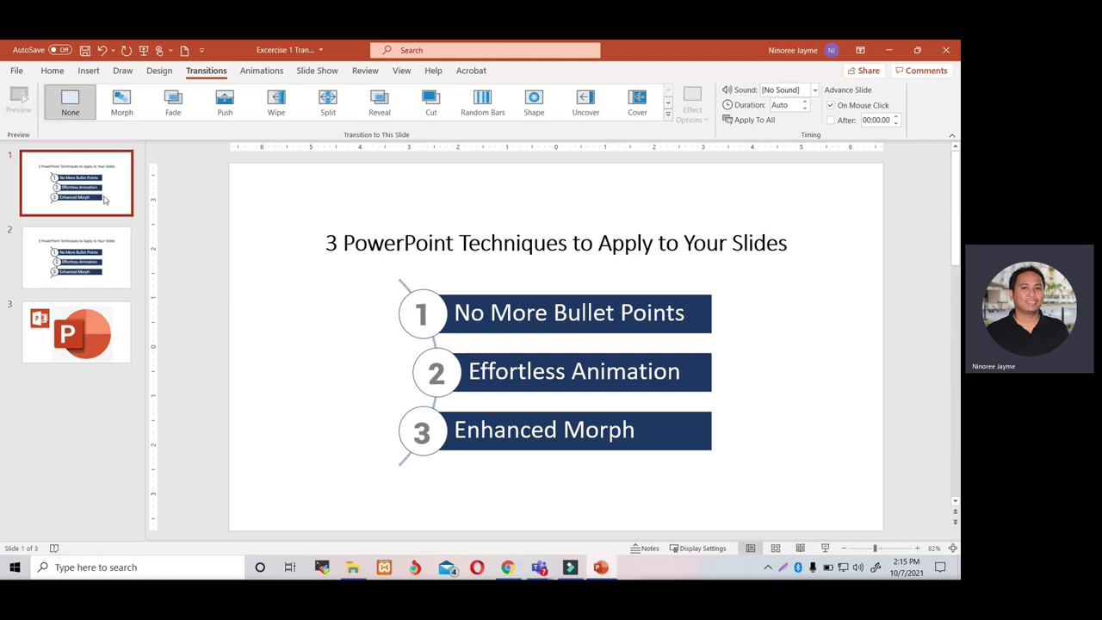
click(574, 225)
click(560, 300)
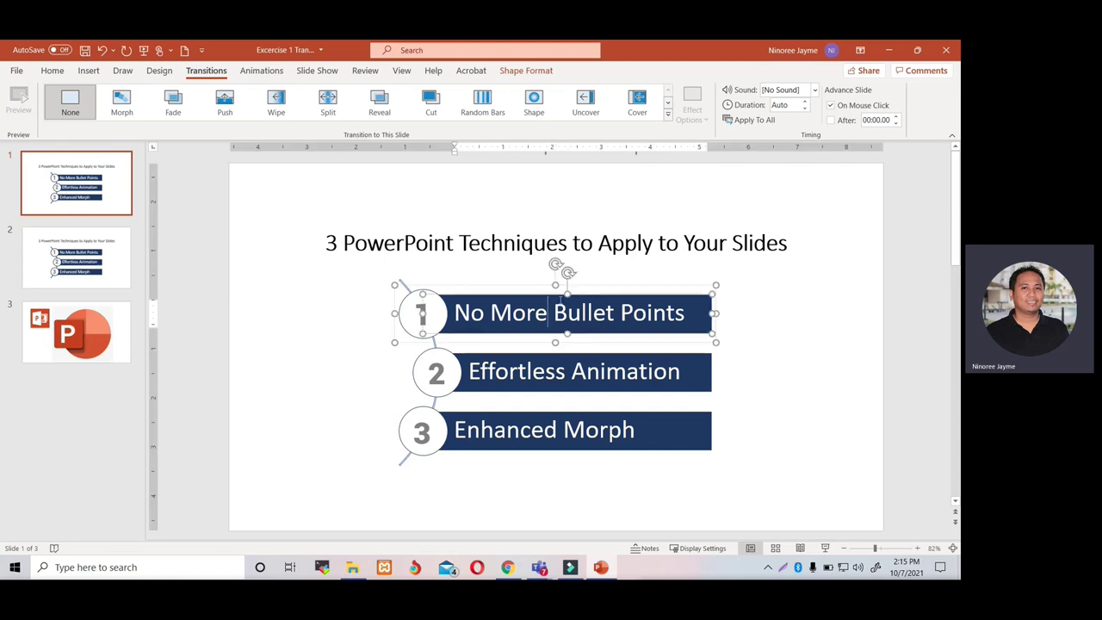
click(762, 346)
scroll(752, 406, down, 2)
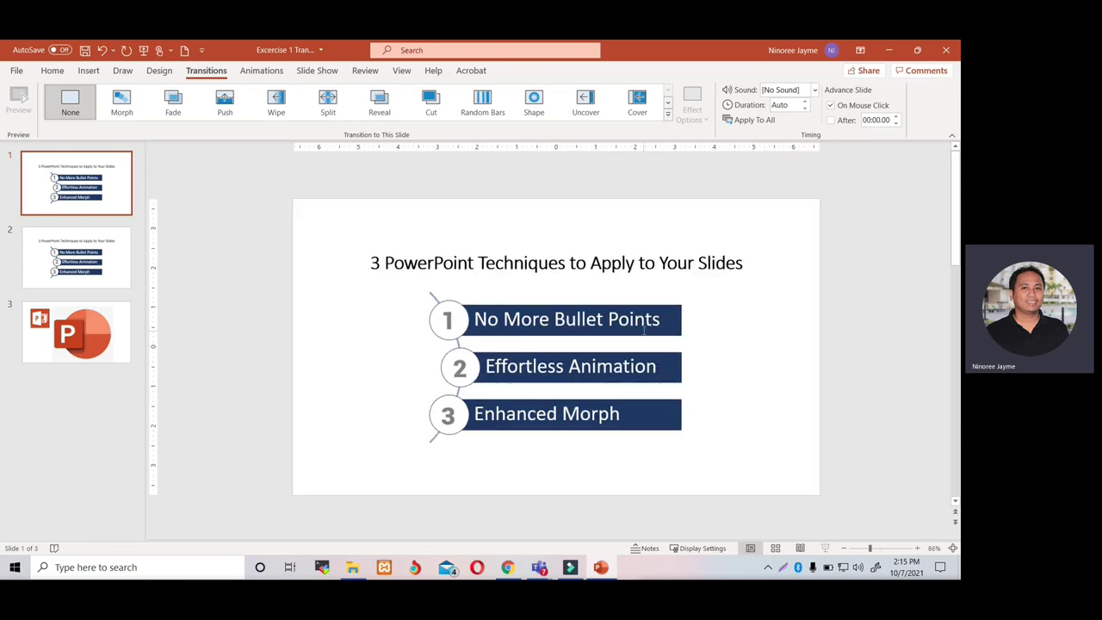
click(561, 320)
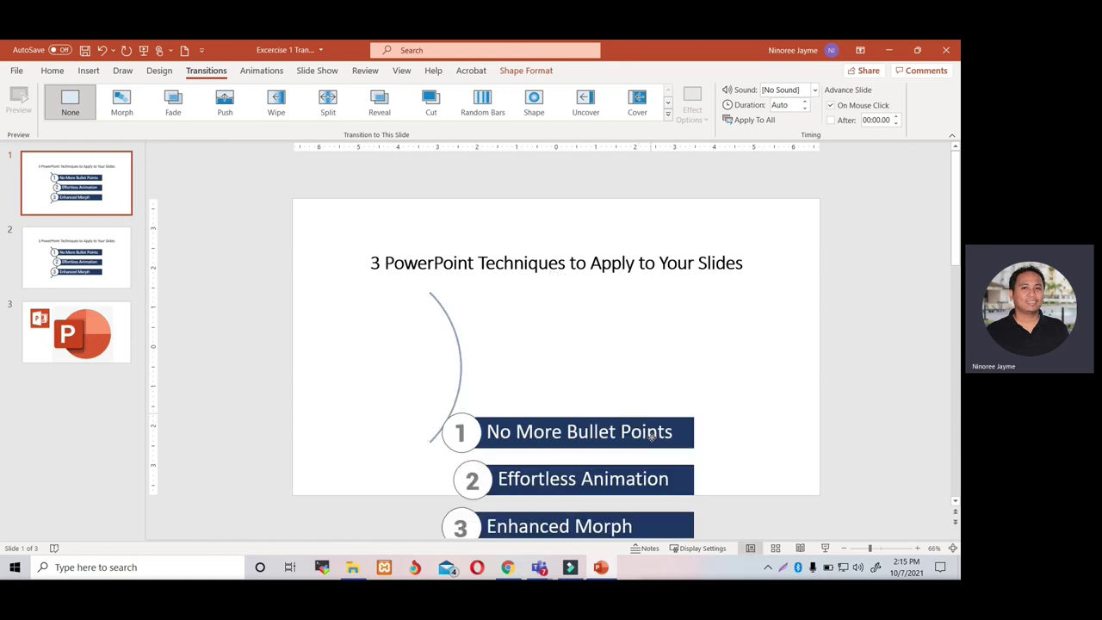
drag(639, 299, 665, 503)
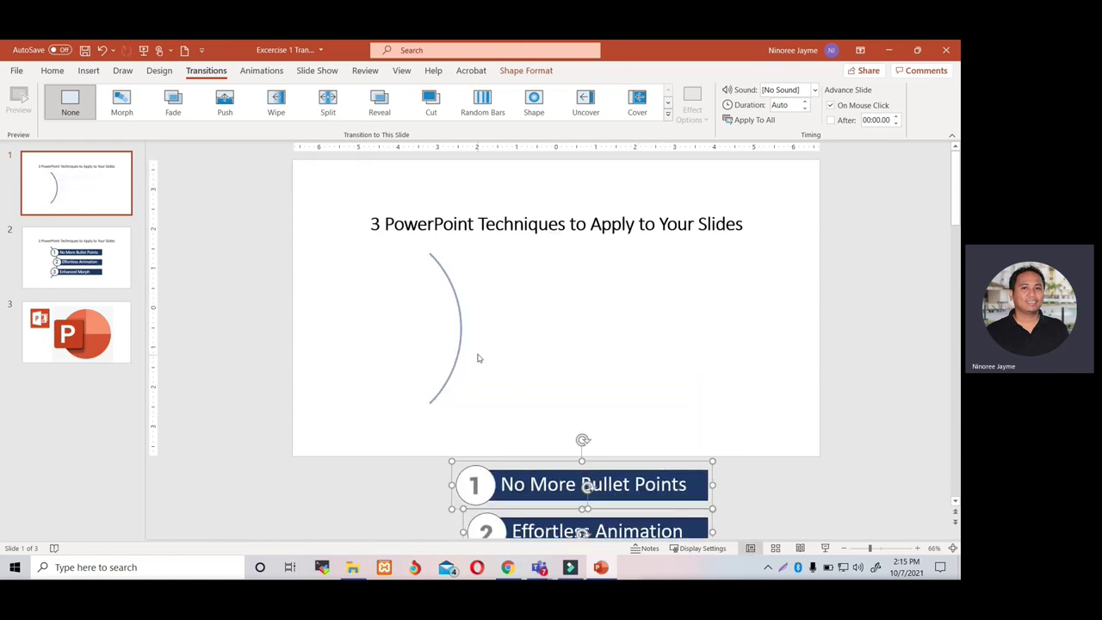
drag(459, 336, 259, 309)
click(544, 250)
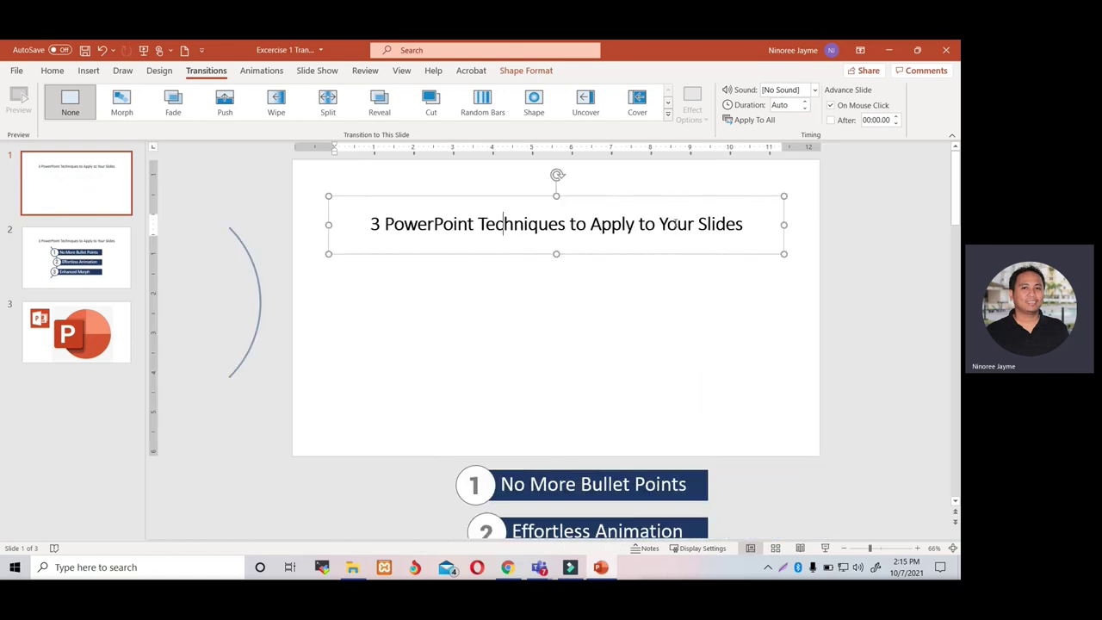
drag(664, 197, 673, 281)
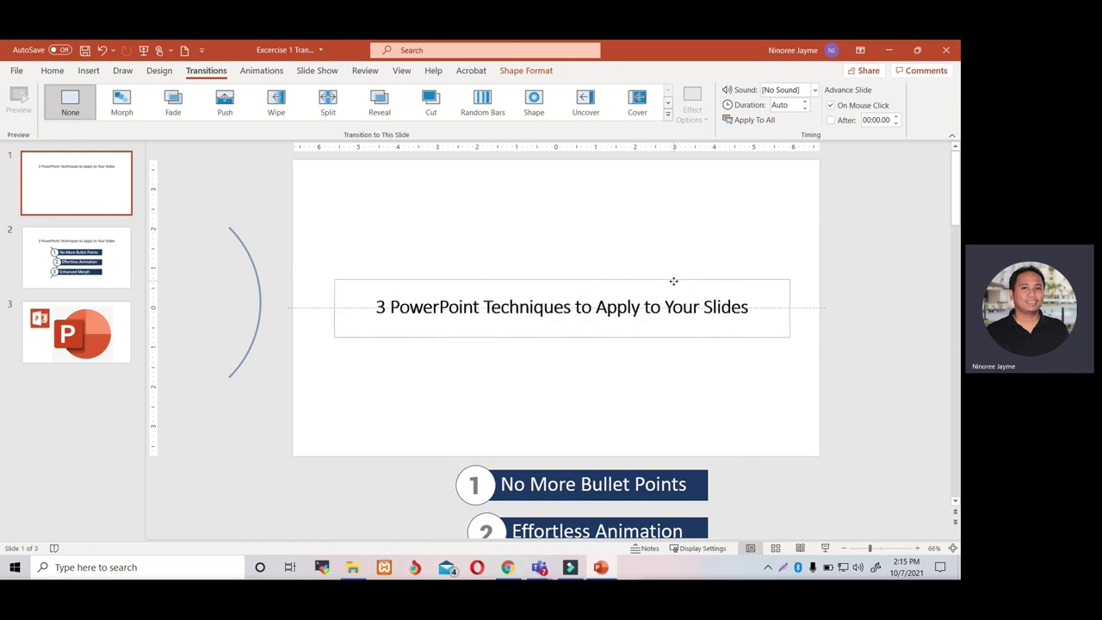
click(686, 232)
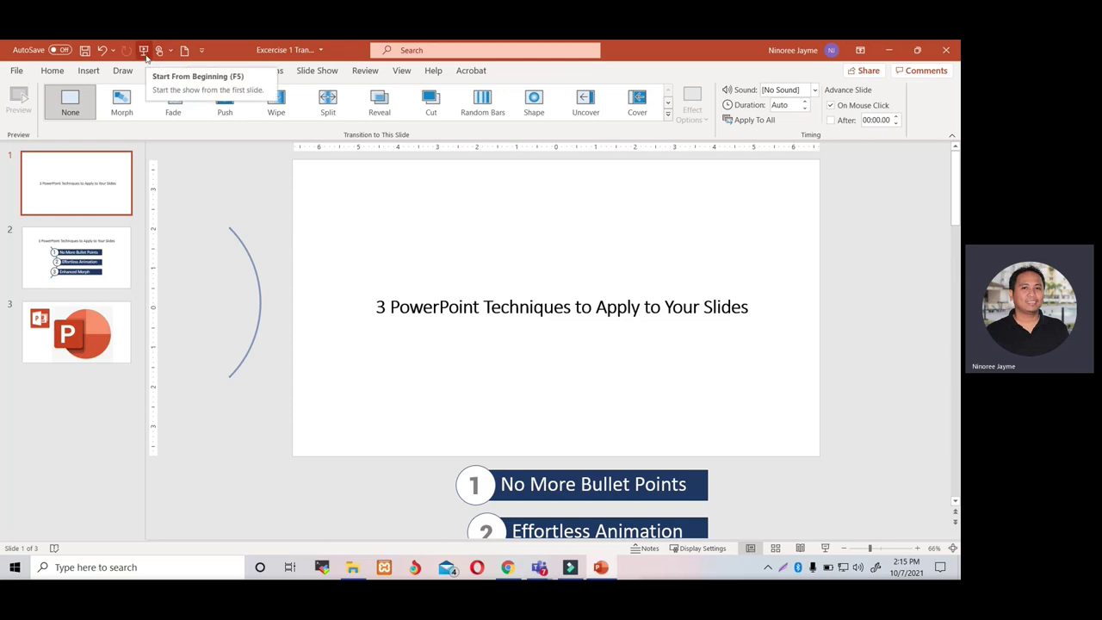
Step: Hide slide 3 (the PowerPoint logo slide) and return to slide 1
right_click(93, 337)
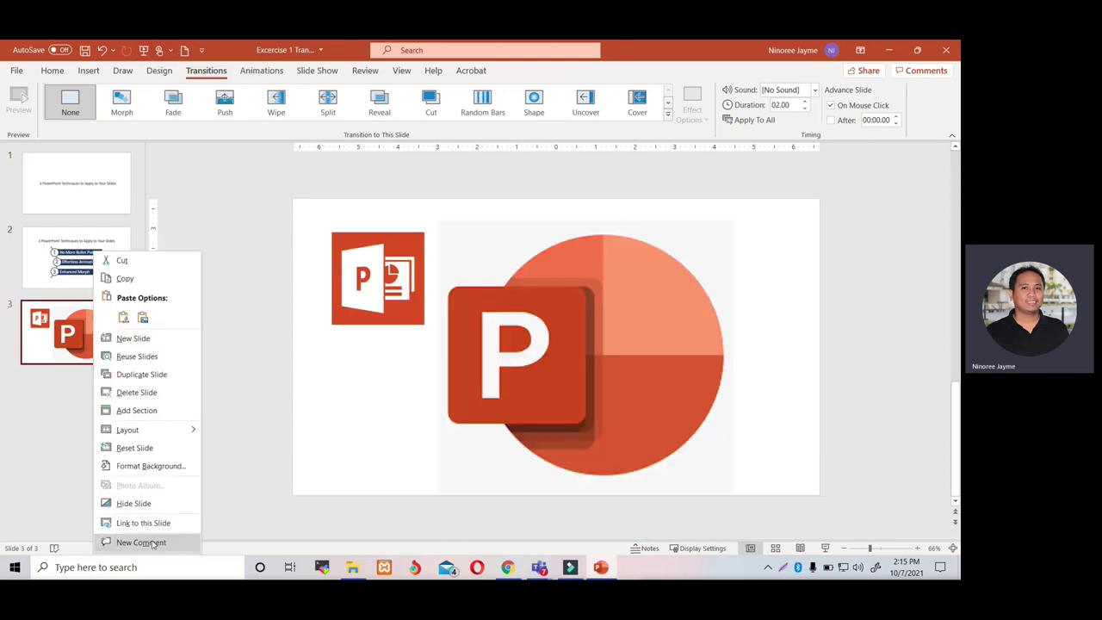
click(133, 503)
click(99, 205)
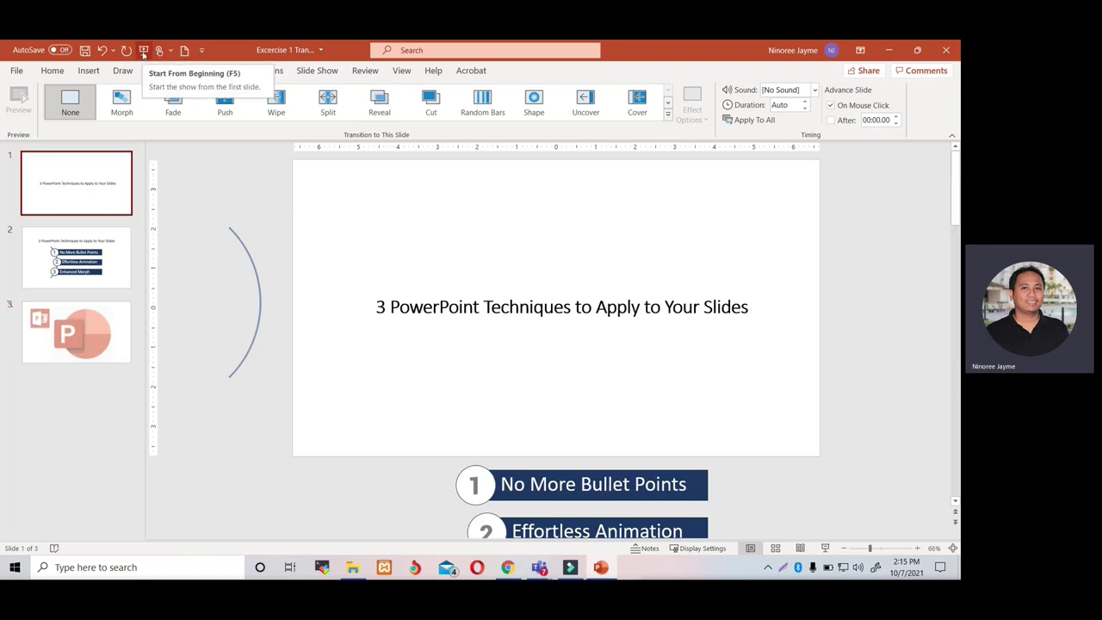
Step: Play the show from the beginning, morphing between the title-only and three-bar slides, then exit
click(144, 52)
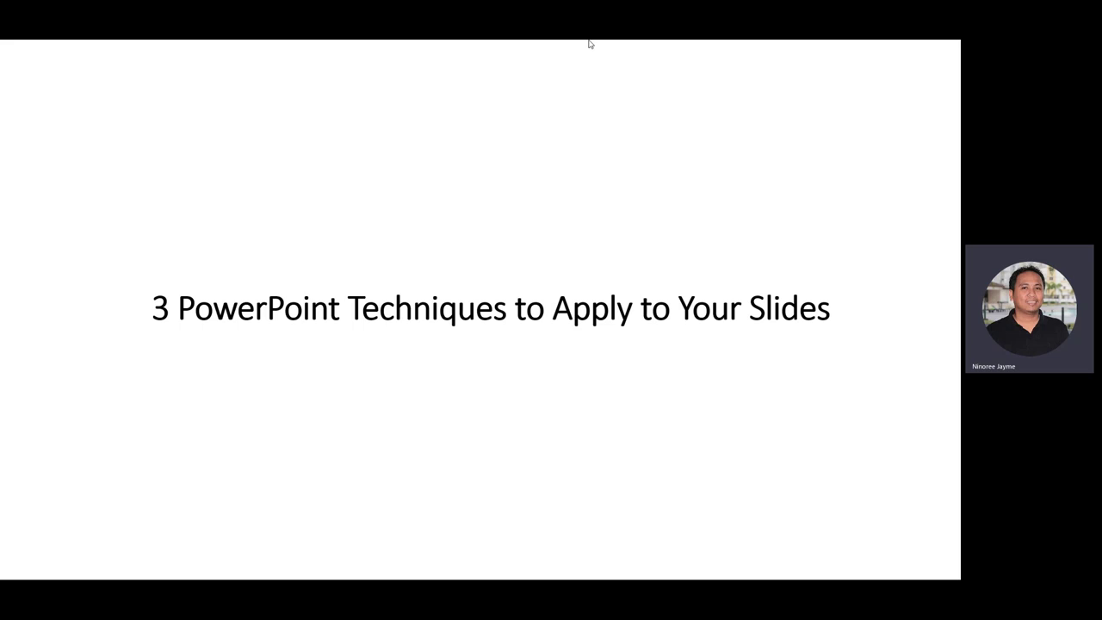
key(Right)
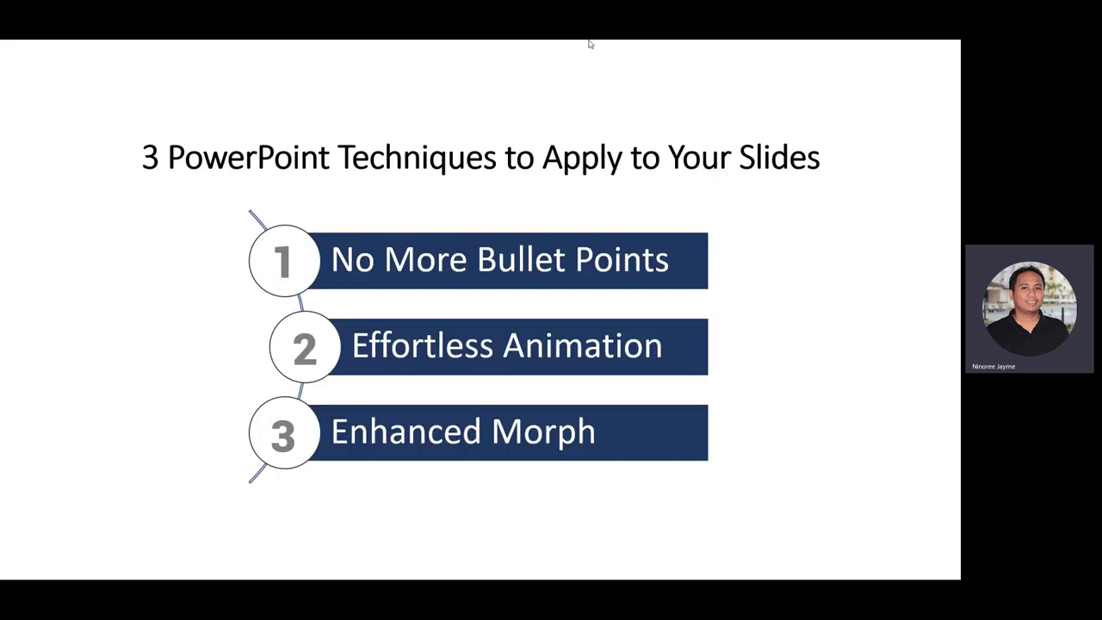
key(Left)
key(Right)
key(Left)
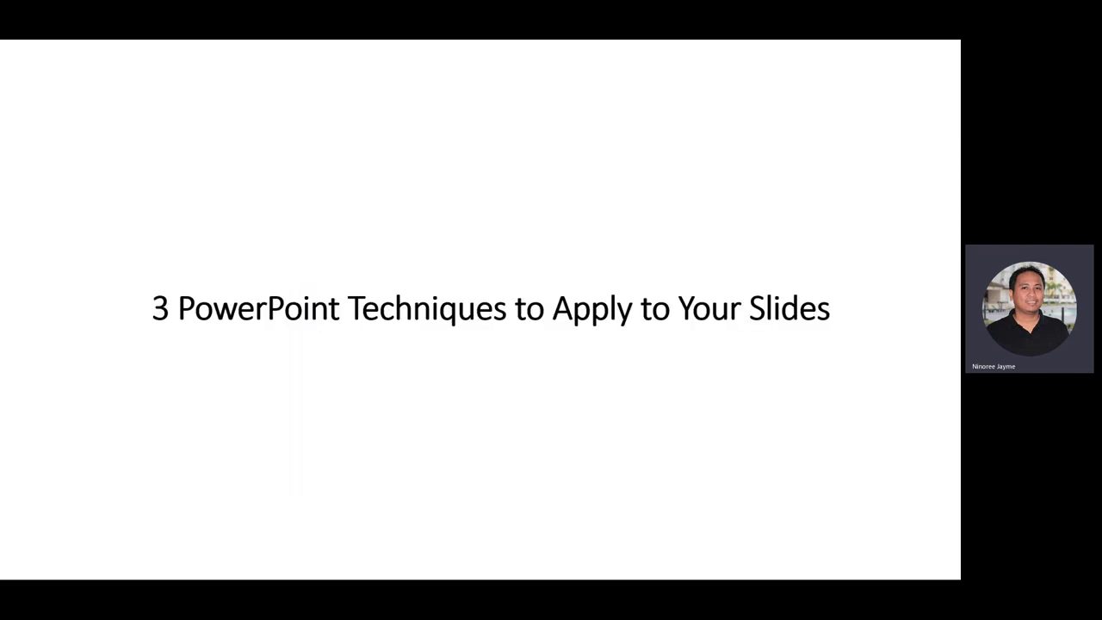
key(Right)
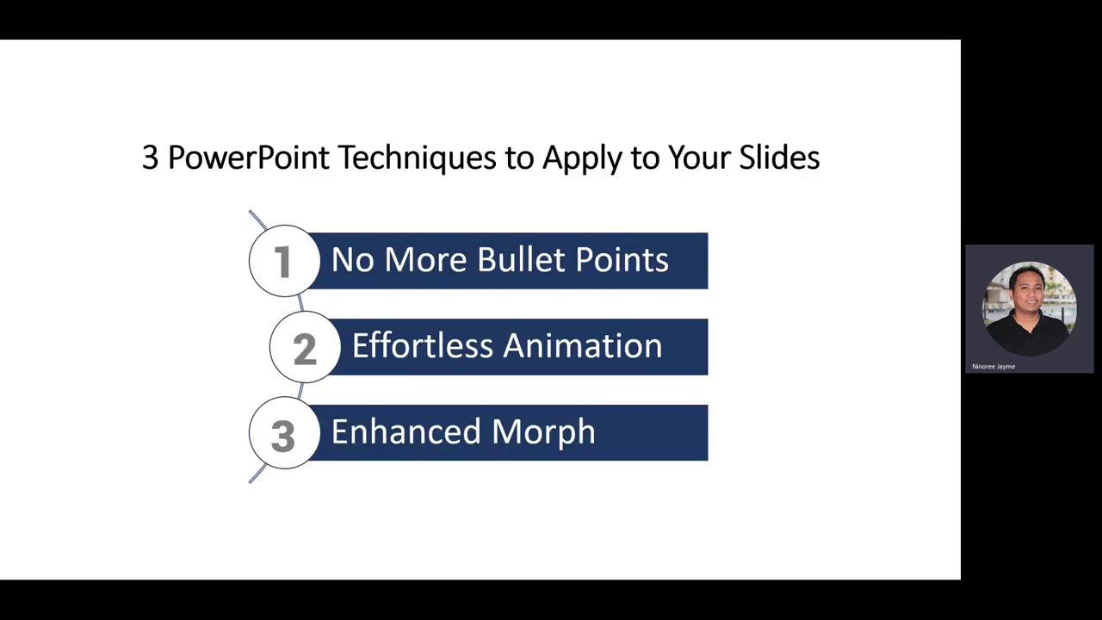
key(Left)
key(Right)
key(Left)
key(Right)
key(Escape)
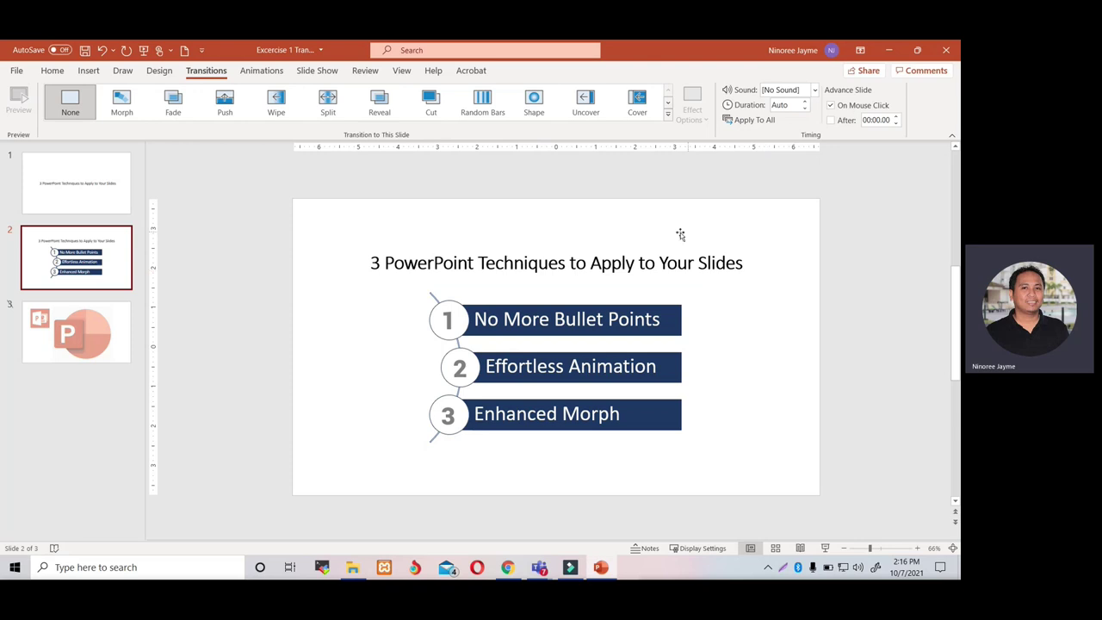
Step: Apply the Morph transition to slides 1 and 2 together
click(78, 196)
shift+click(103, 255)
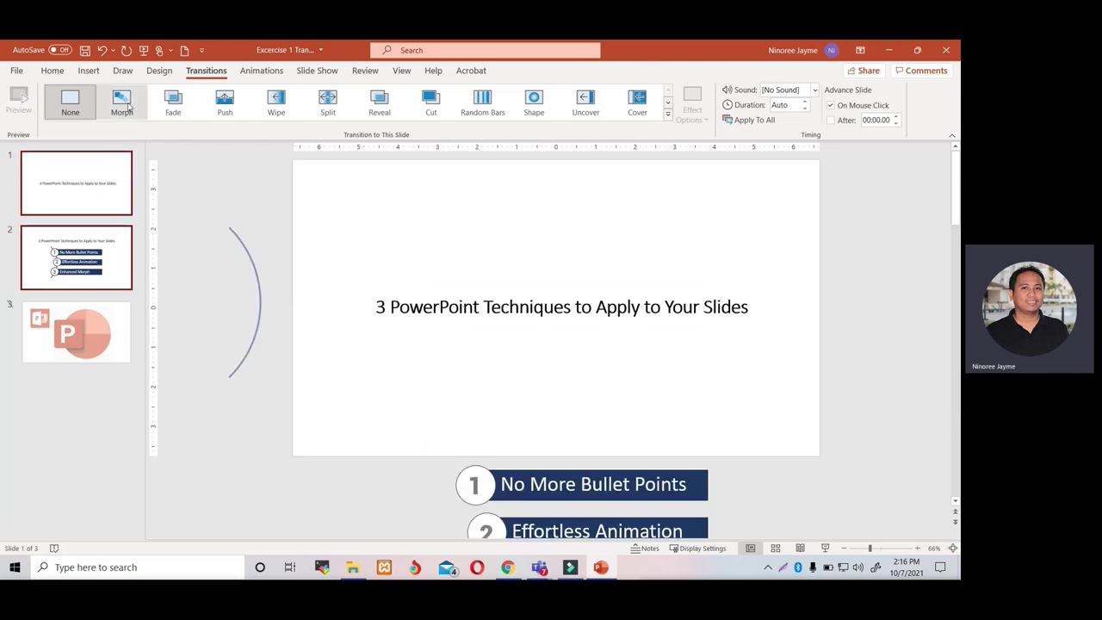
click(121, 102)
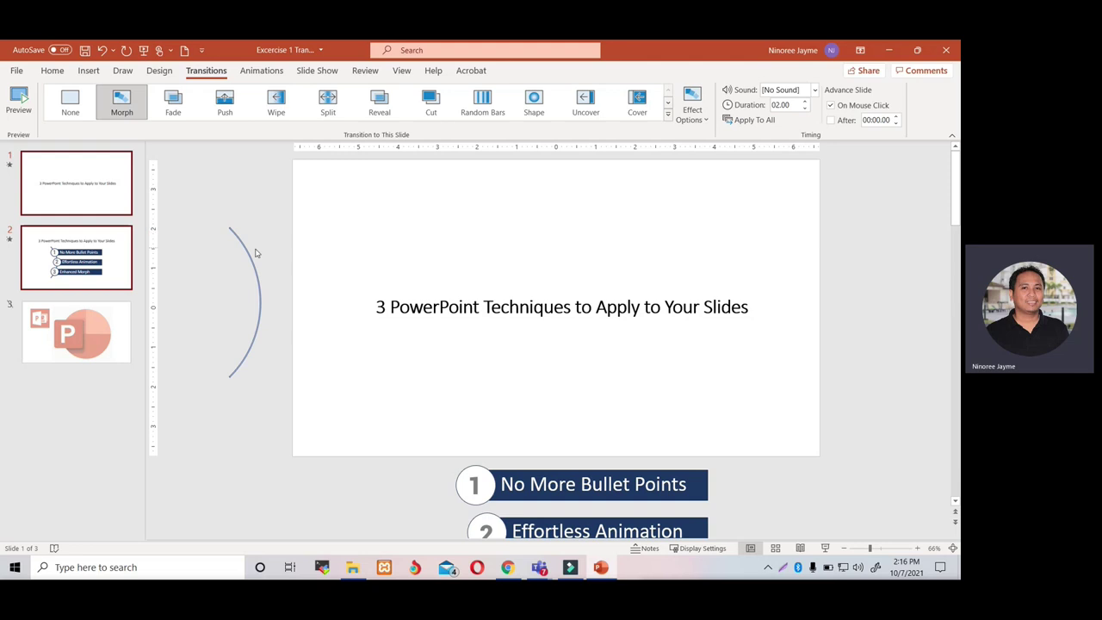
Step: Check slides 1 and 2, then start the slide show from the title slide
click(93, 198)
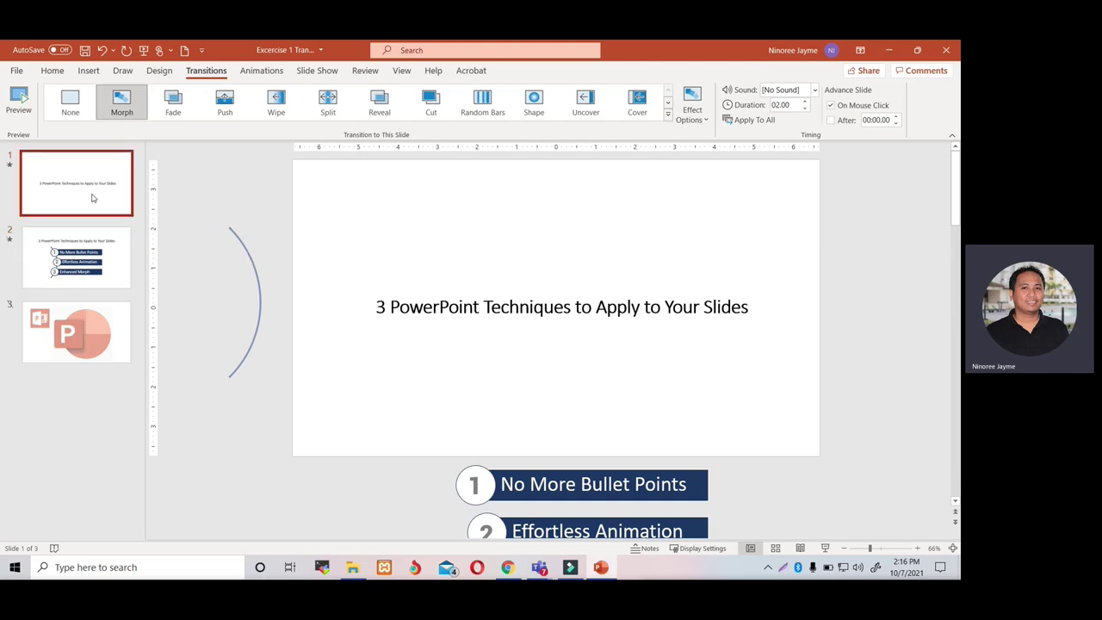
click(99, 258)
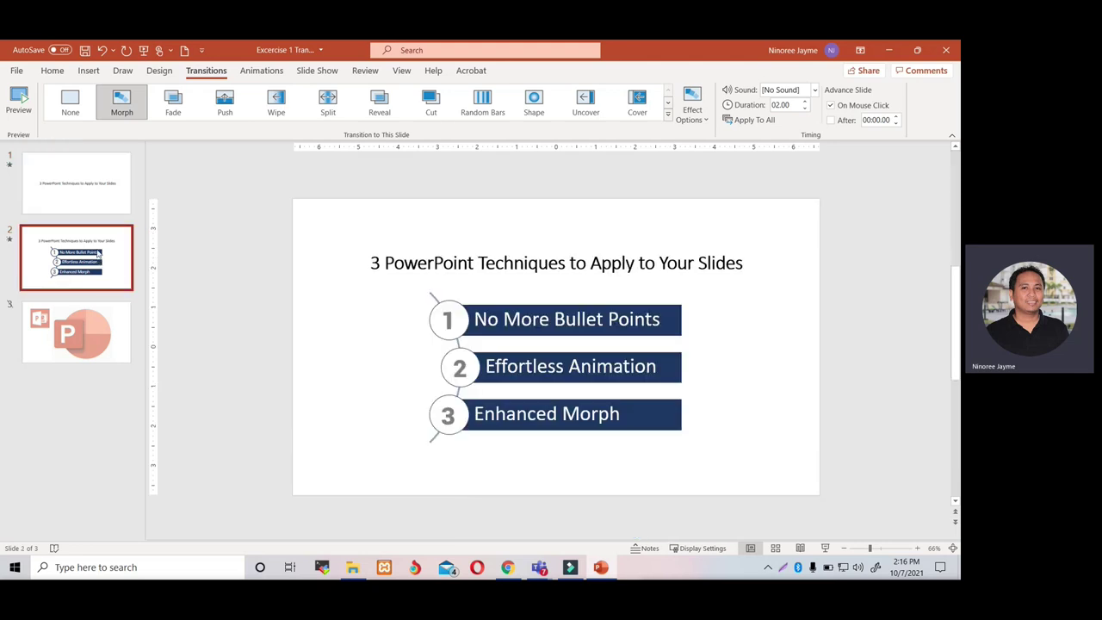
click(93, 189)
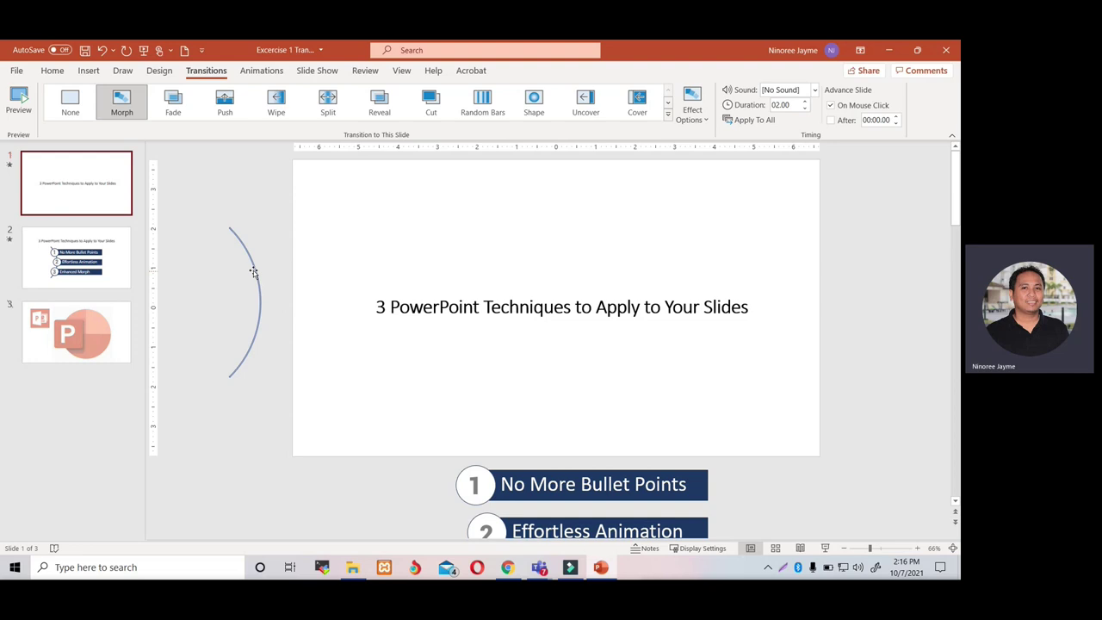
click(99, 211)
click(143, 52)
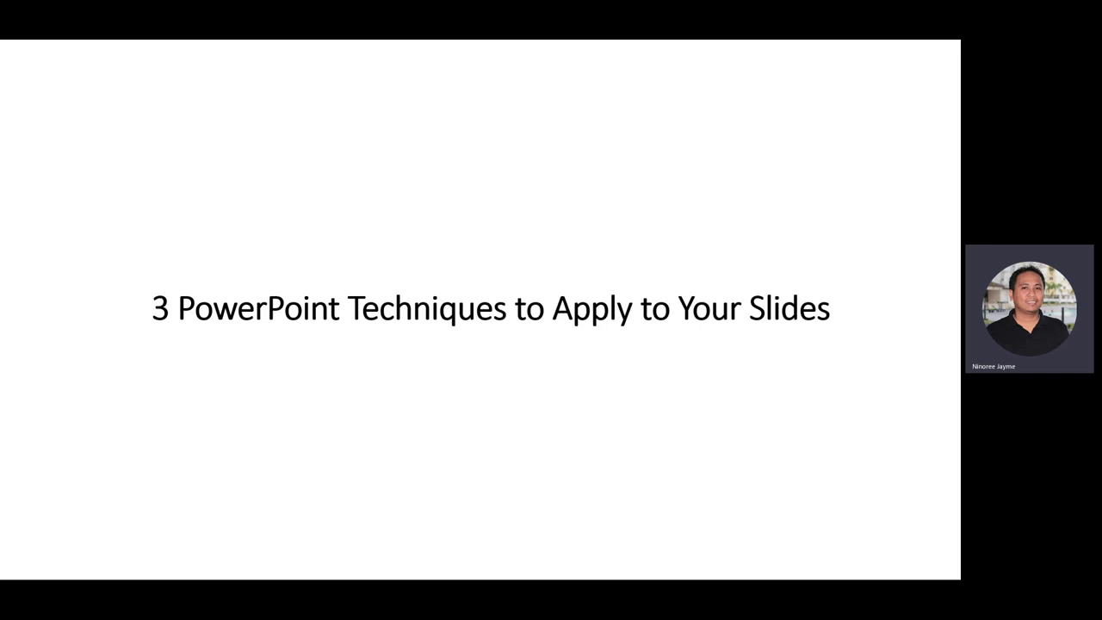
Step: Replay the Morph between the title-only and numbered-banners slides several times, then exit the show
key(Right)
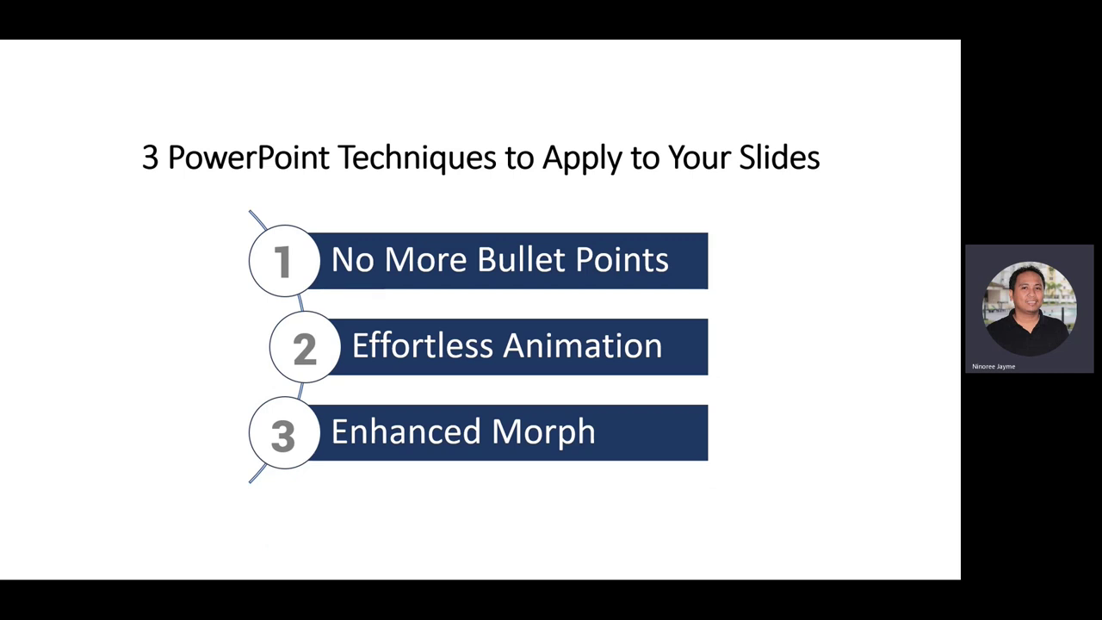
key(Right)
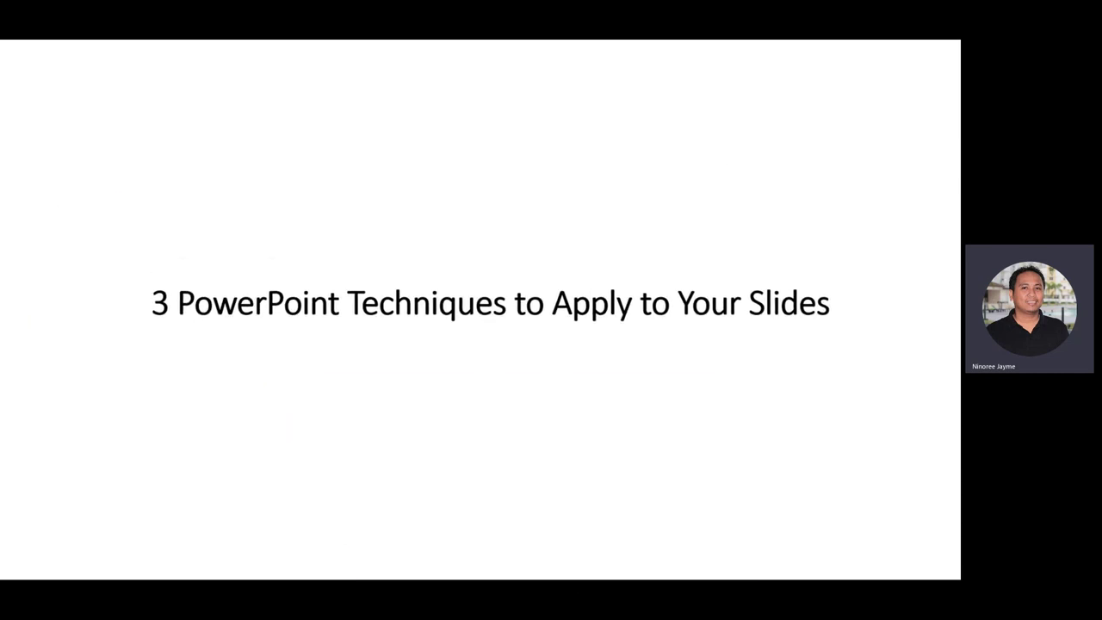
key(Right)
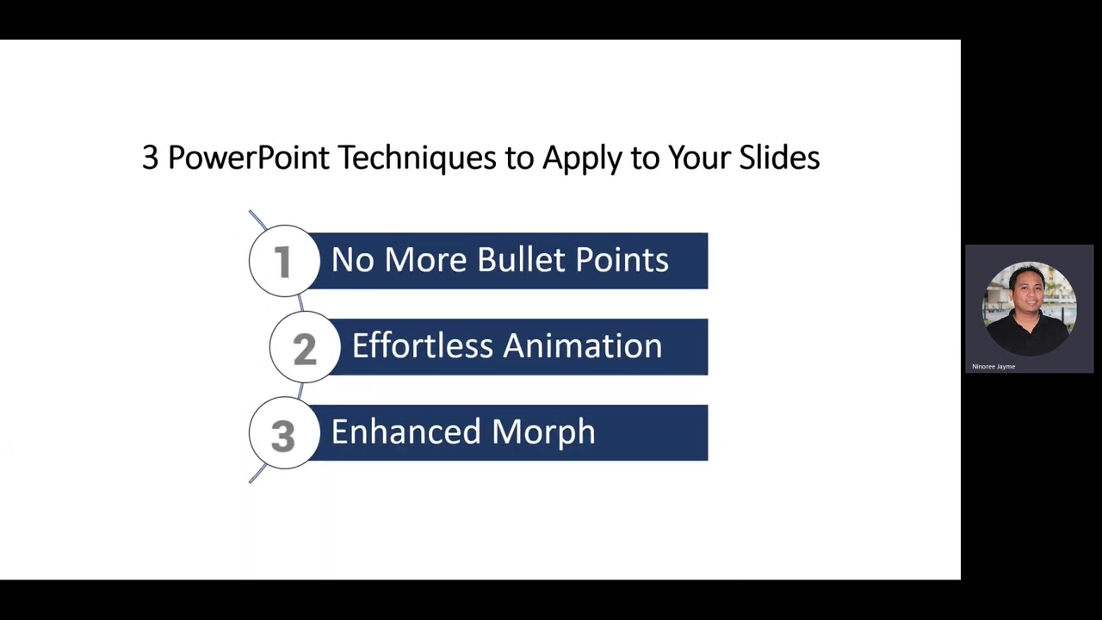
key(Left)
key(Right)
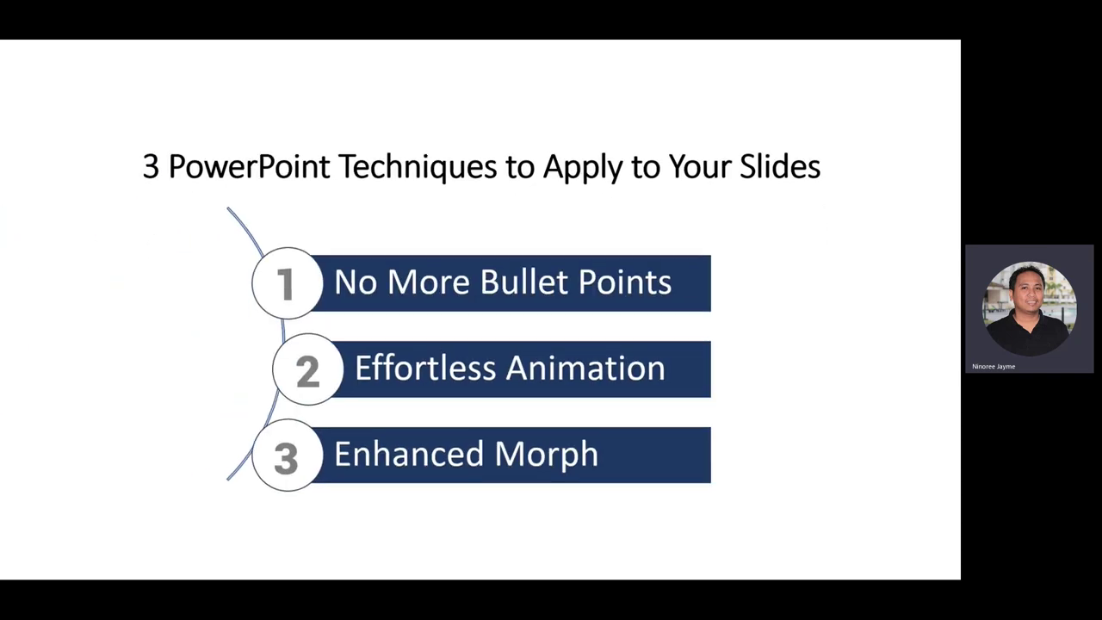
key(Escape)
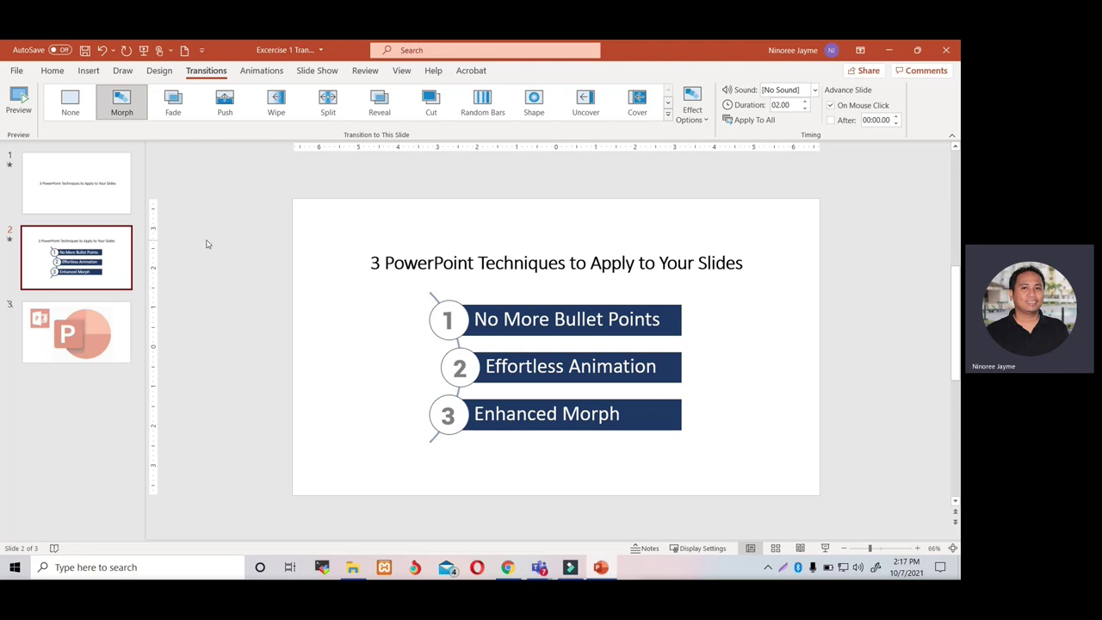
Step: Duplicate slide 2 as slide 3 and nudge its title up slightly
right_click(100, 255)
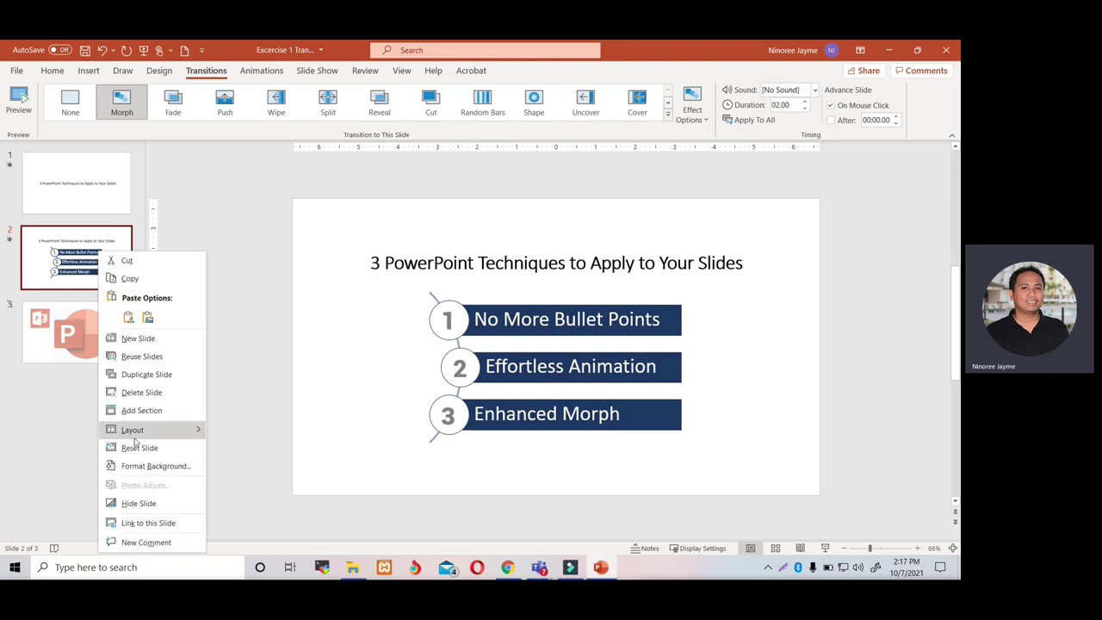
click(147, 374)
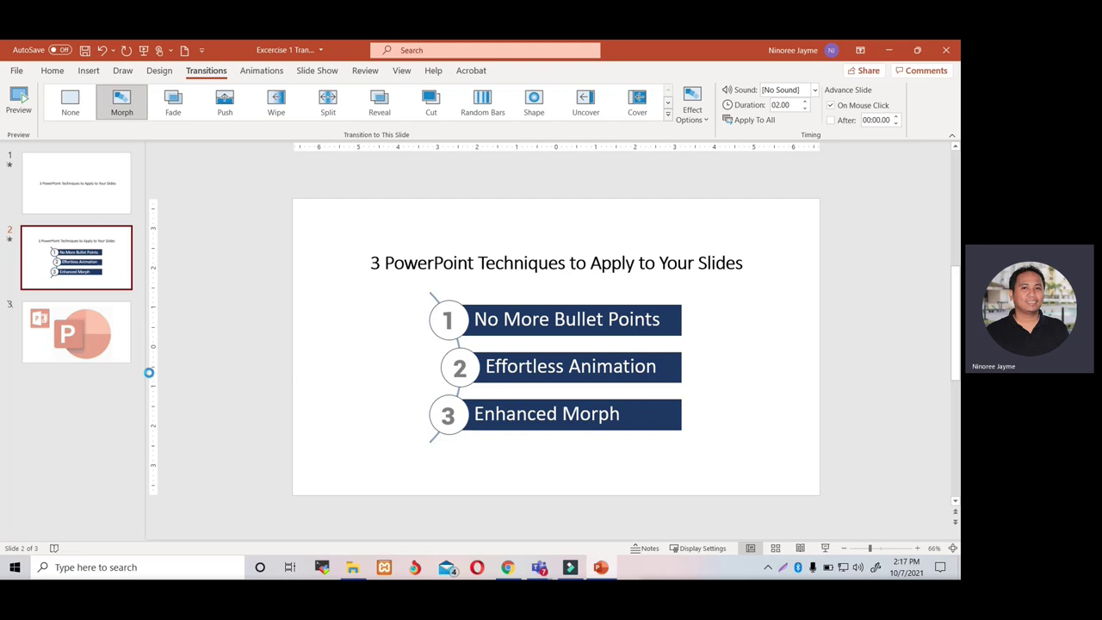
click(504, 332)
click(426, 263)
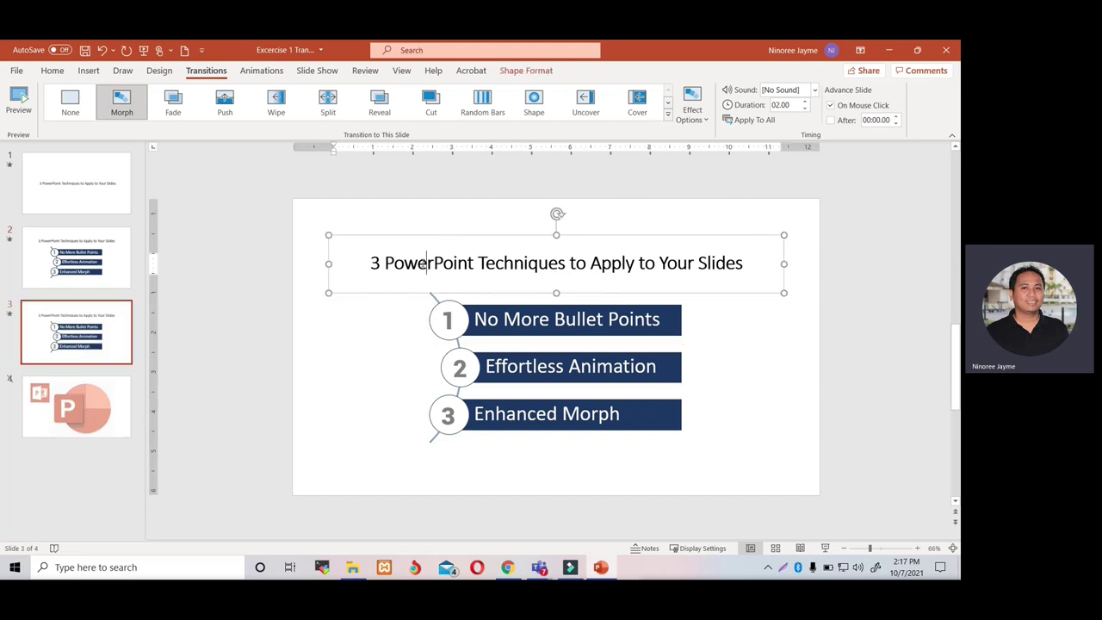
drag(460, 234, 466, 214)
Step: Park the numbered list group above the slide and the arc off to the side
click(500, 360)
click(481, 299)
drag(733, 472, 422, 270)
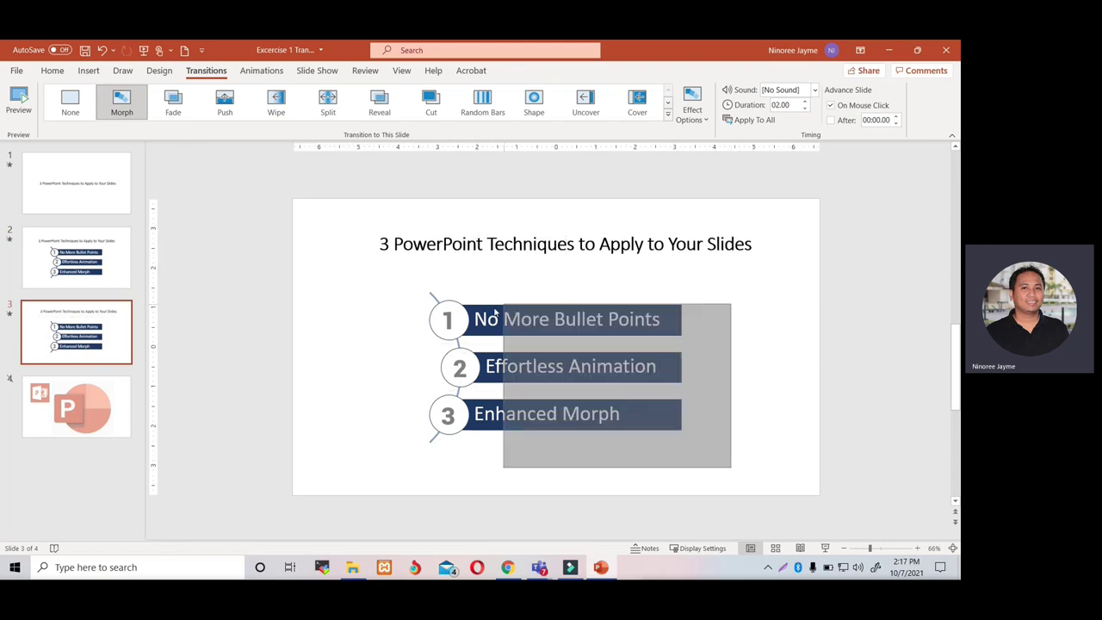
drag(487, 303, 554, 540)
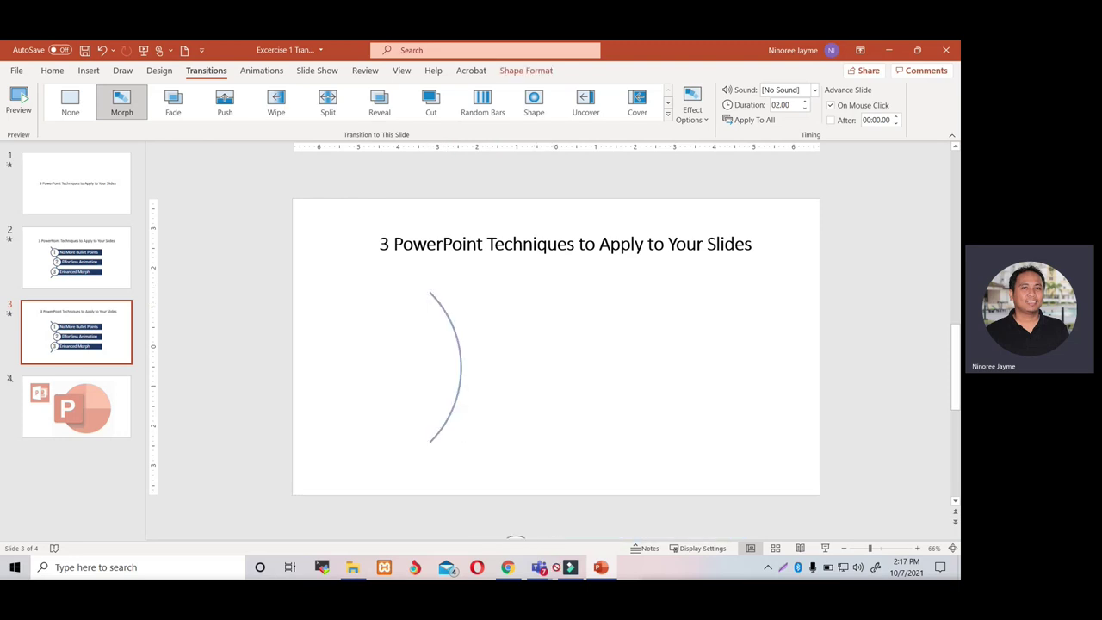
mouse_move(554, 541)
mouse_down()
mouse_move(481, 229)
mouse_move(527, 234)
mouse_up()
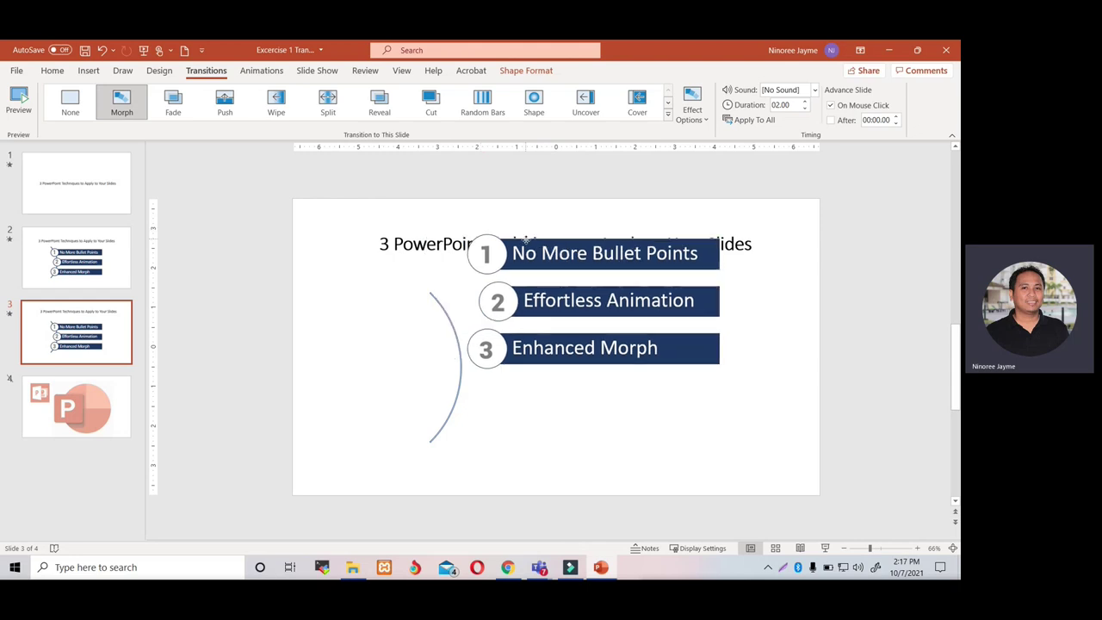
scroll(527, 235, down, 3)
scroll(612, 370, down, 1)
scroll(576, 303, up, 1)
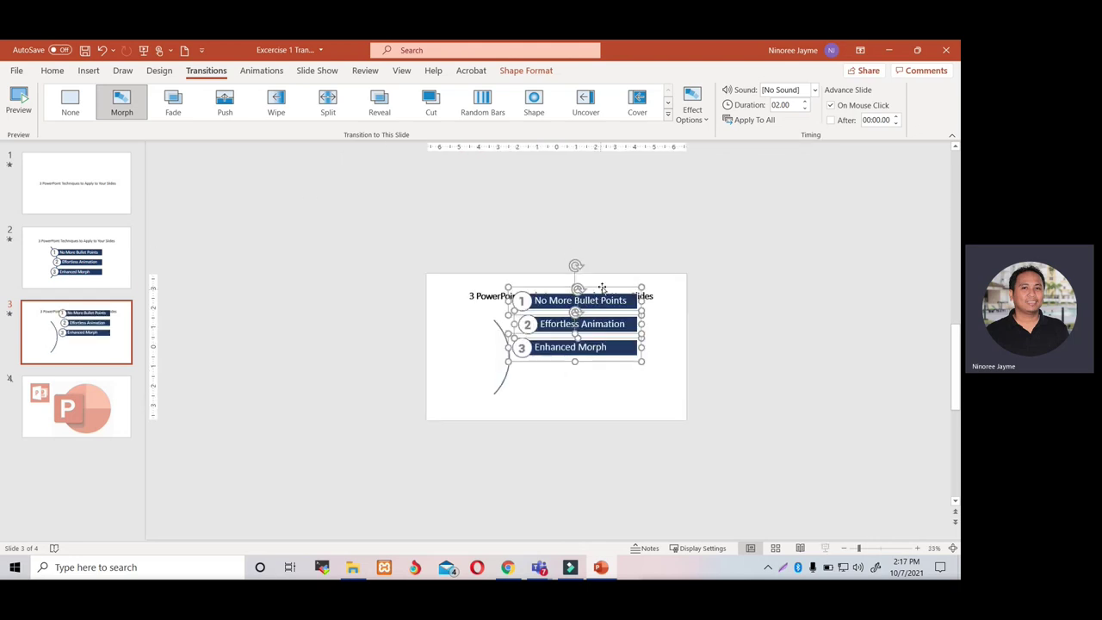
drag(602, 286, 573, 192)
mouse_move(506, 355)
mouse_down()
mouse_move(368, 347)
mouse_move(806, 346)
mouse_up()
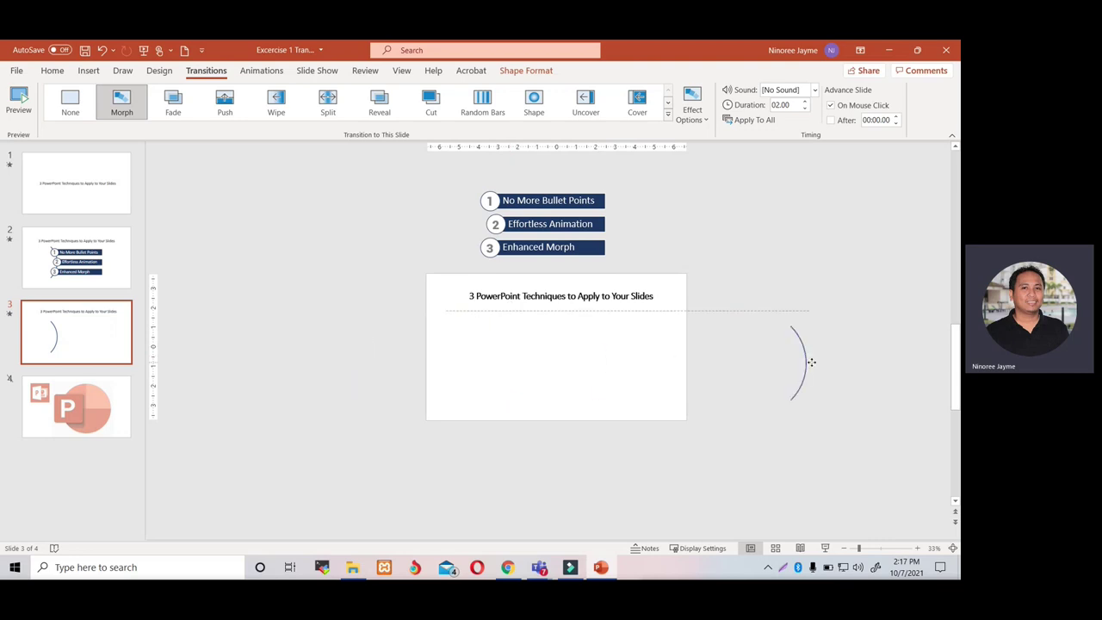
Step: Place the Enhanced Morph banner under the title and compare with slide 2
click(577, 255)
drag(587, 234, 564, 305)
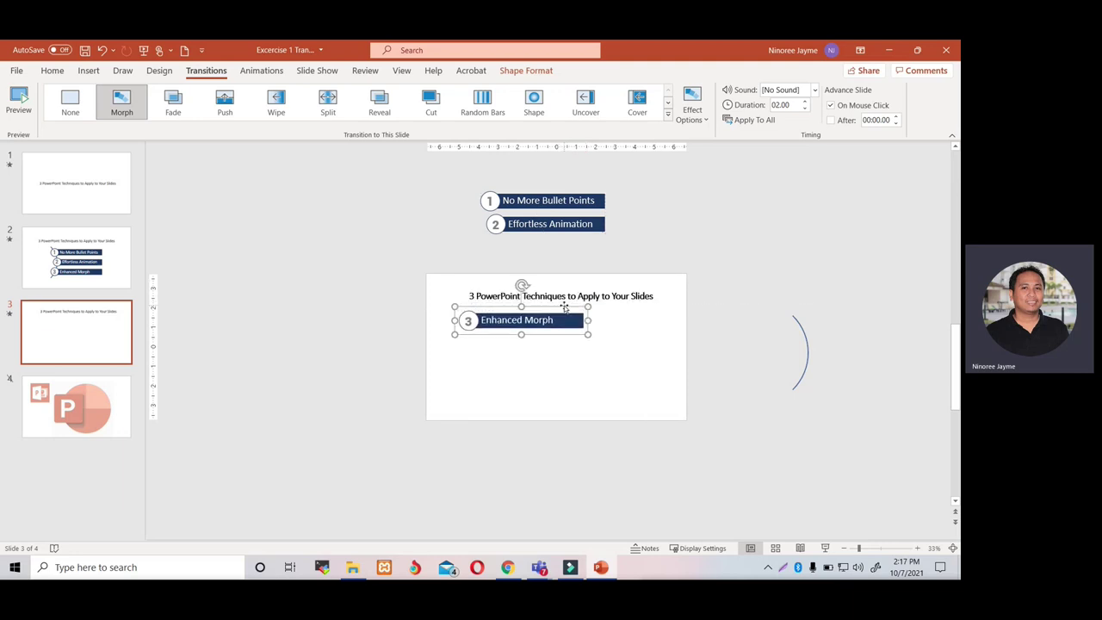
click(739, 283)
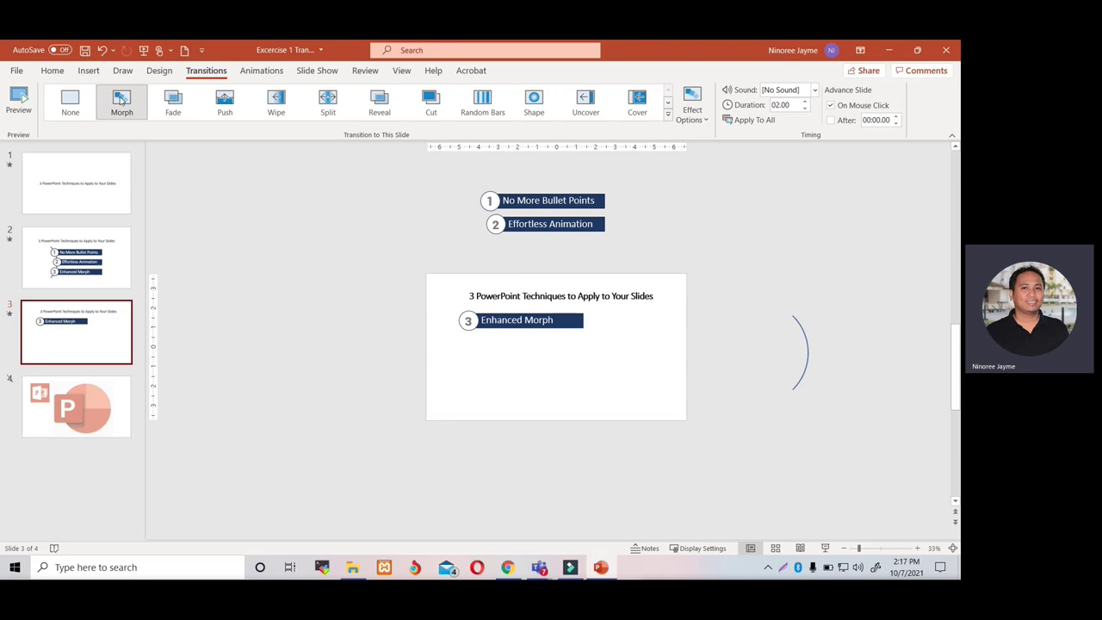
click(48, 276)
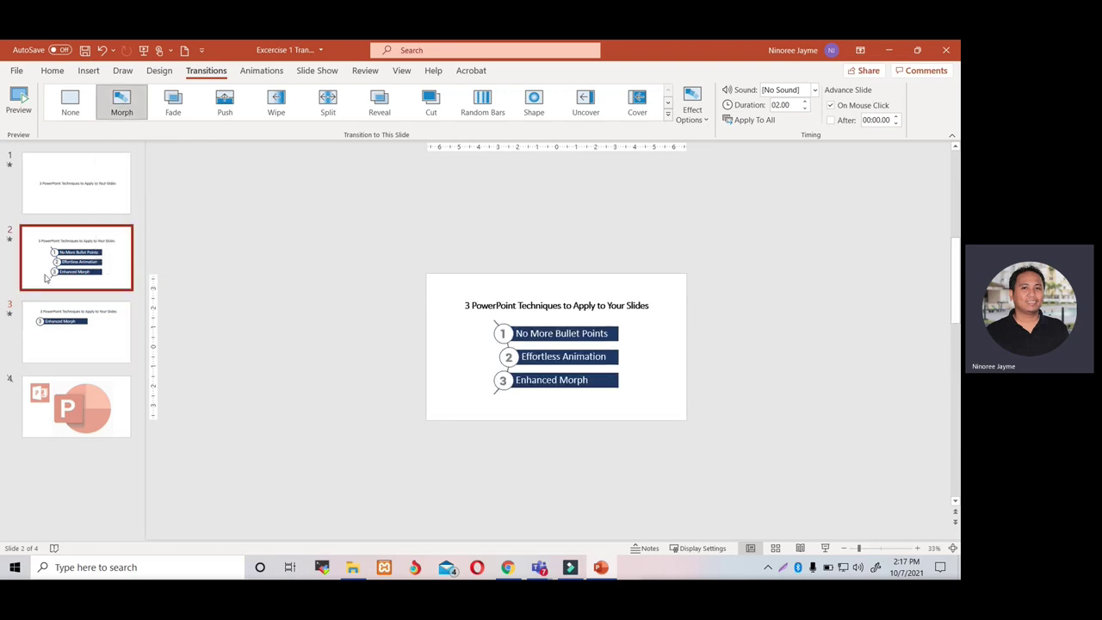
click(74, 342)
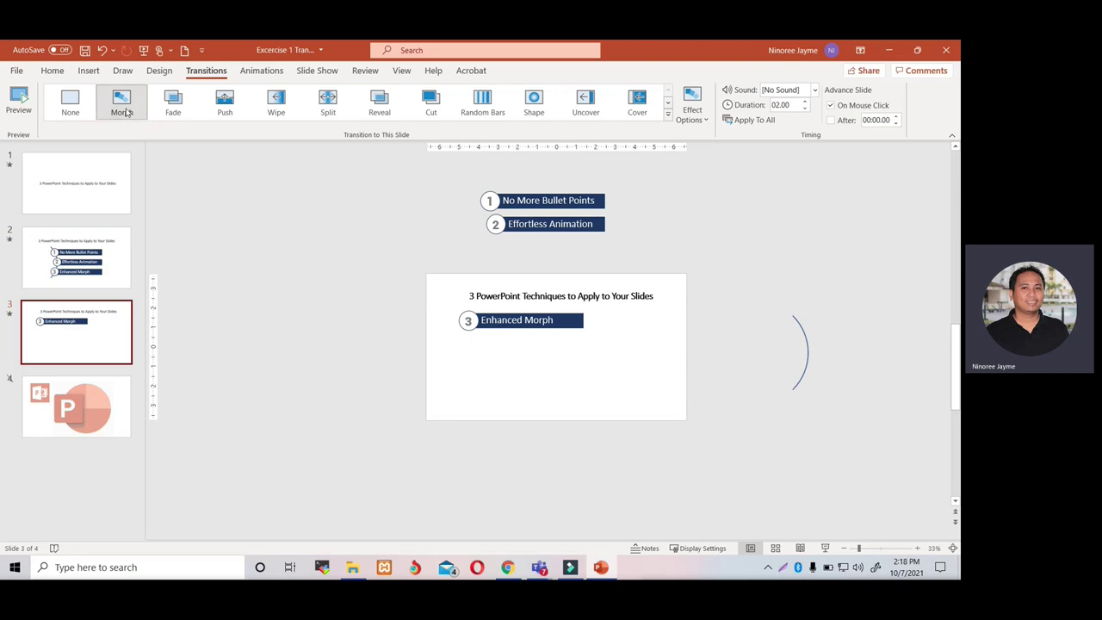
key(Home)
click(144, 51)
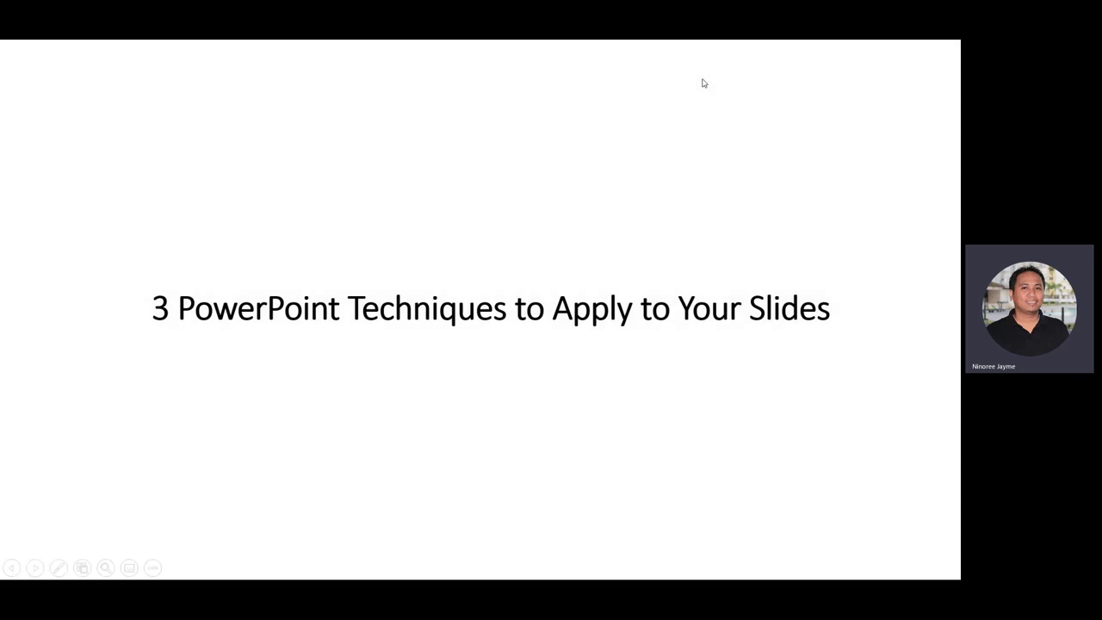
click(701, 83)
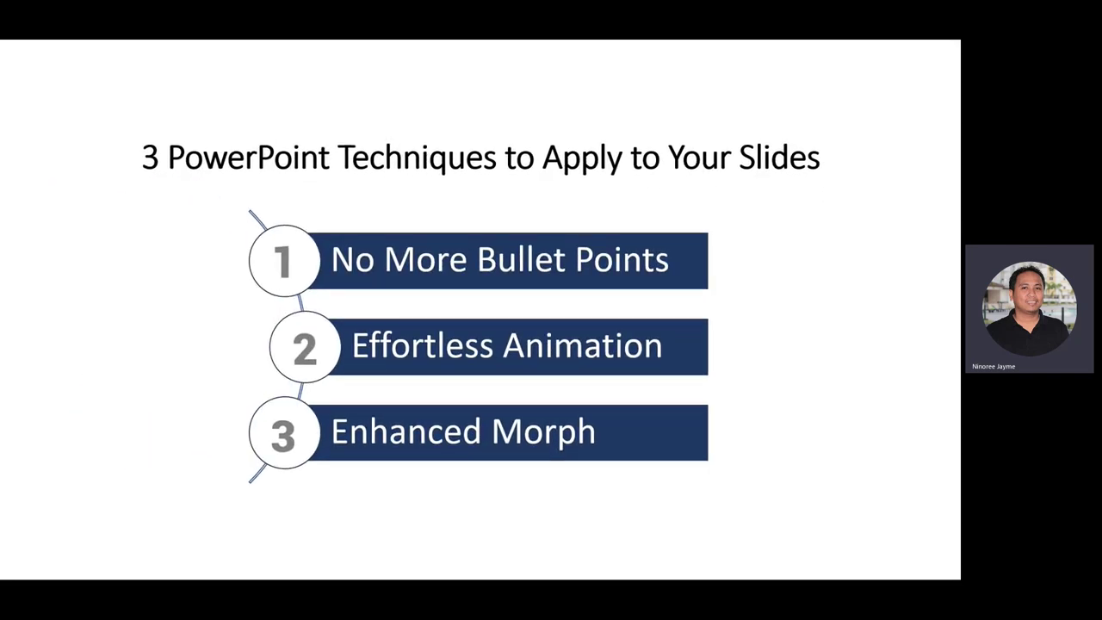
key(Right)
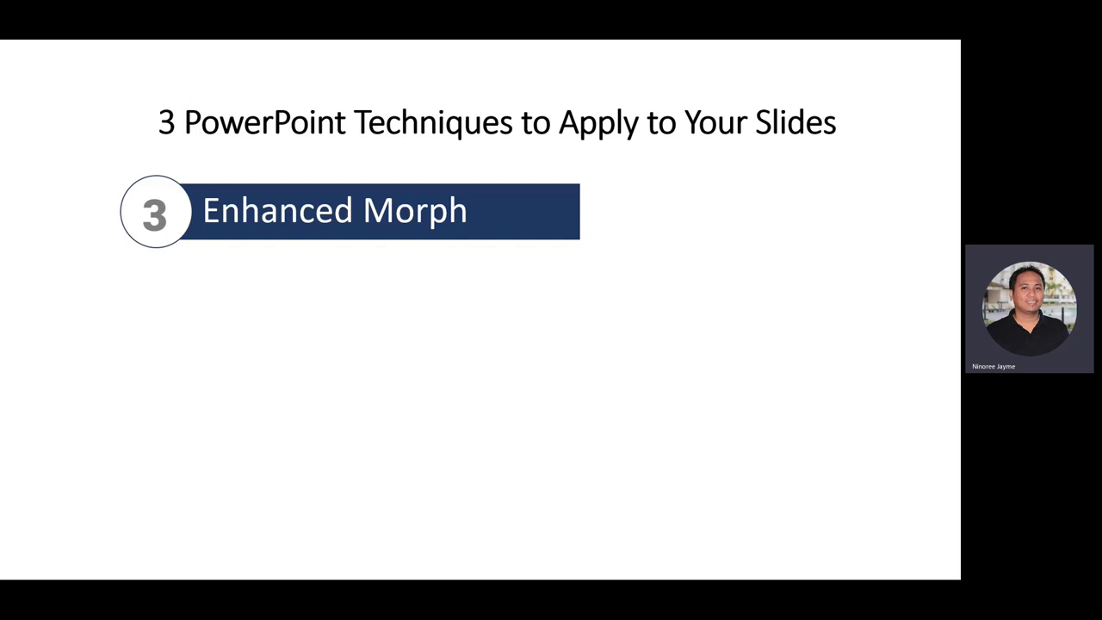
key(Escape)
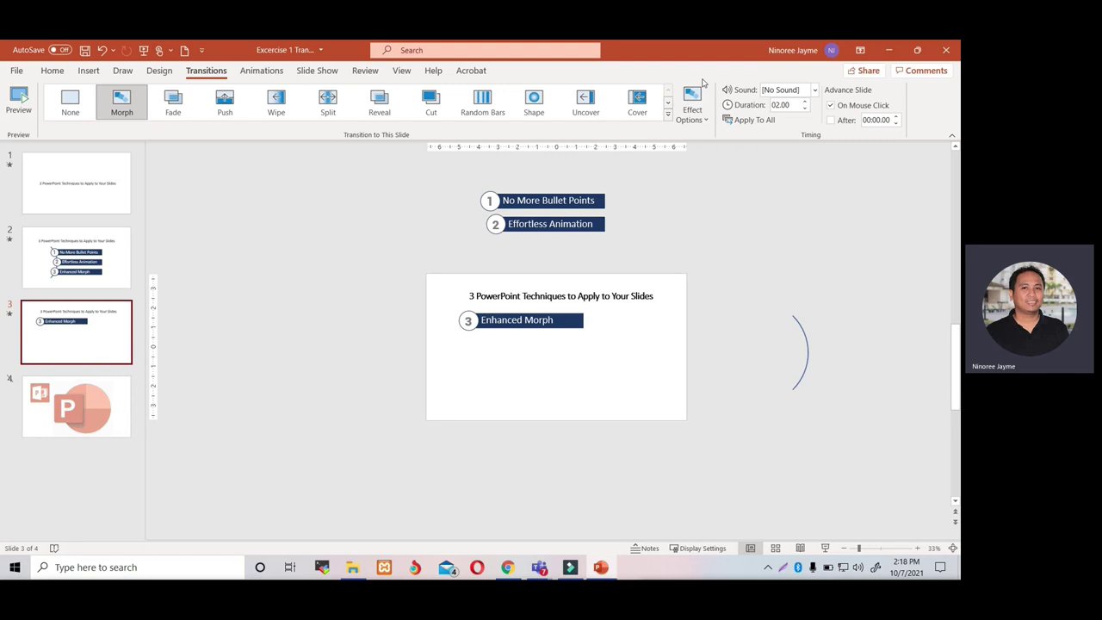
Step: Unhide slide 4 and paste its small PowerPoint icon centred below slide 3's Enhanced Morph banner
right_click(125, 401)
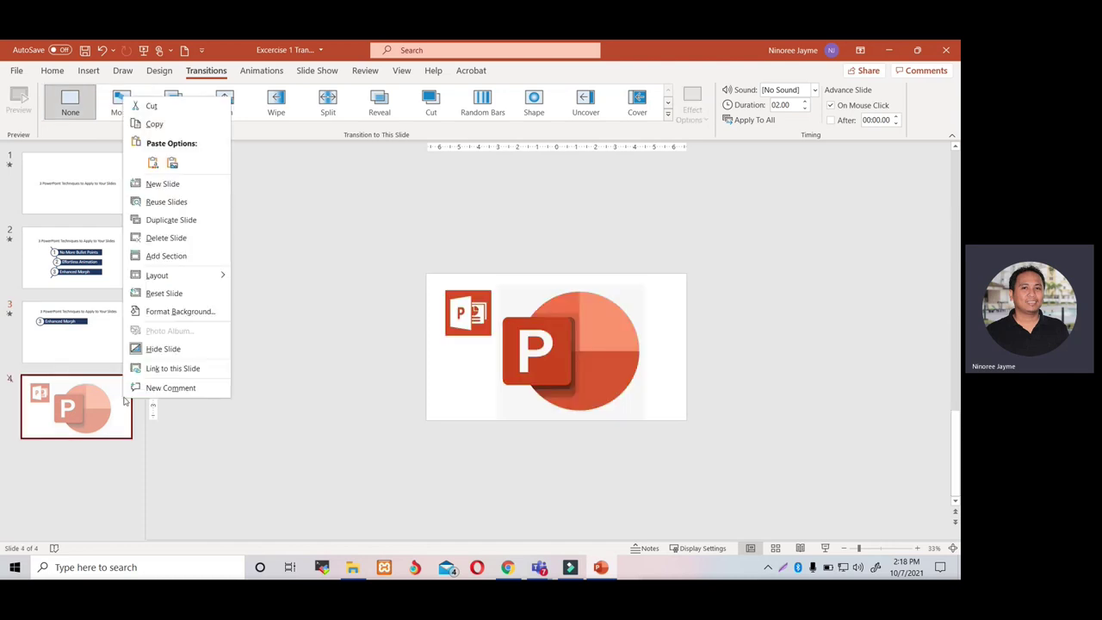
click(153, 350)
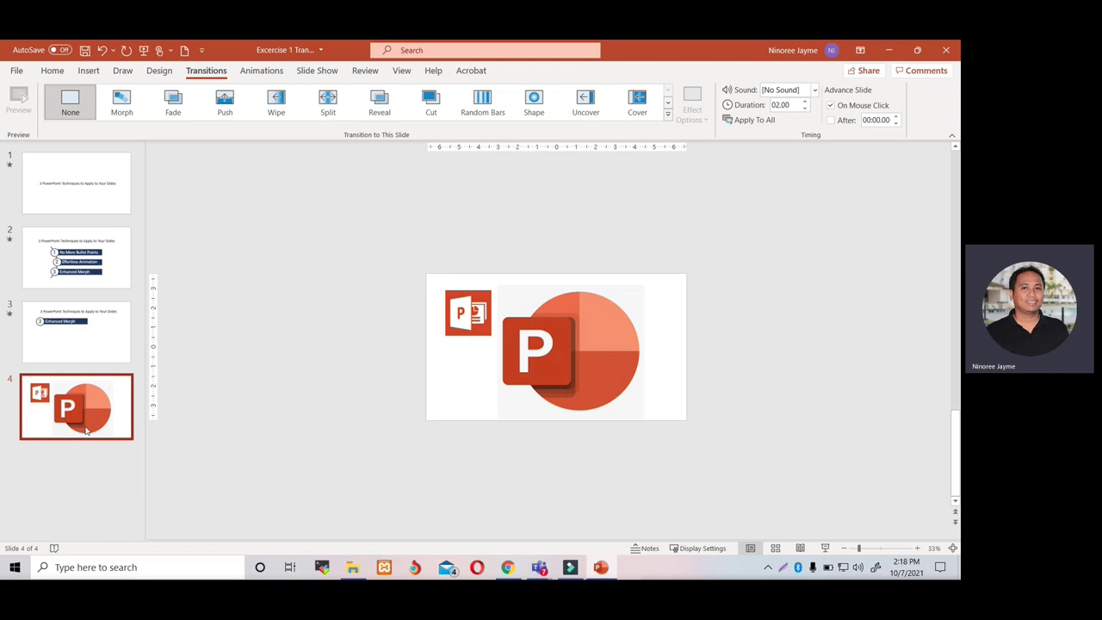
click(461, 314)
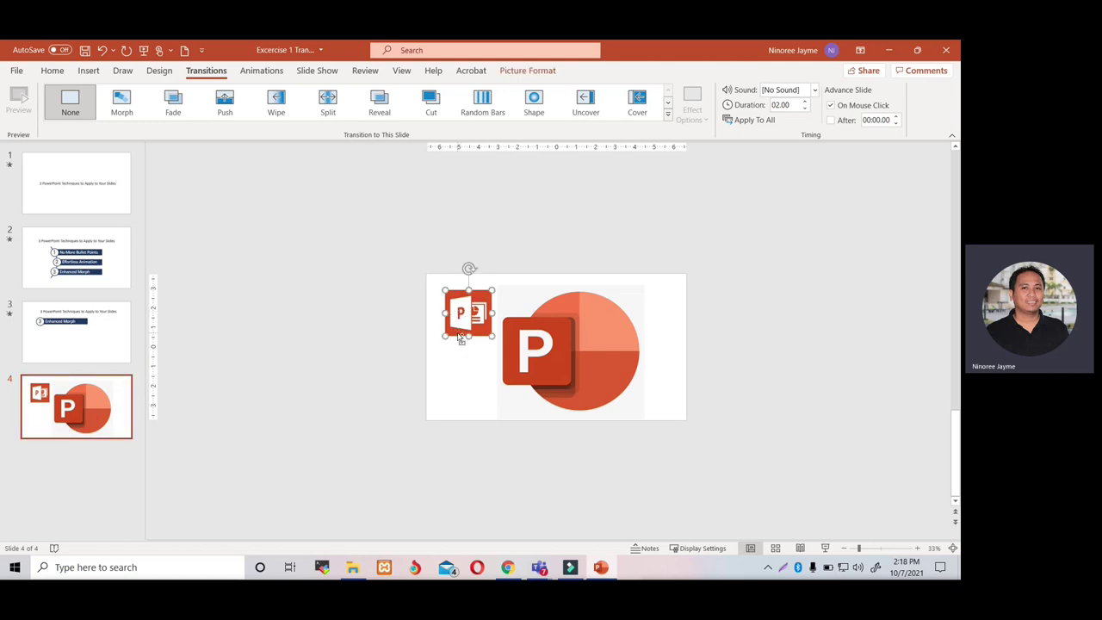
click(38, 345)
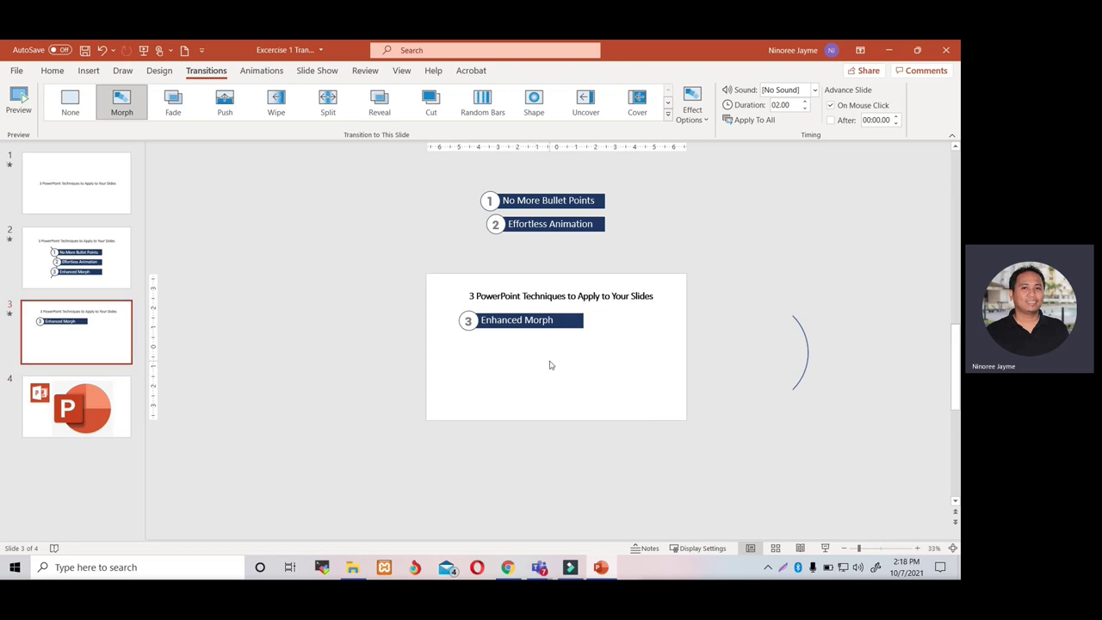
key(ctrl+v)
drag(461, 314, 551, 362)
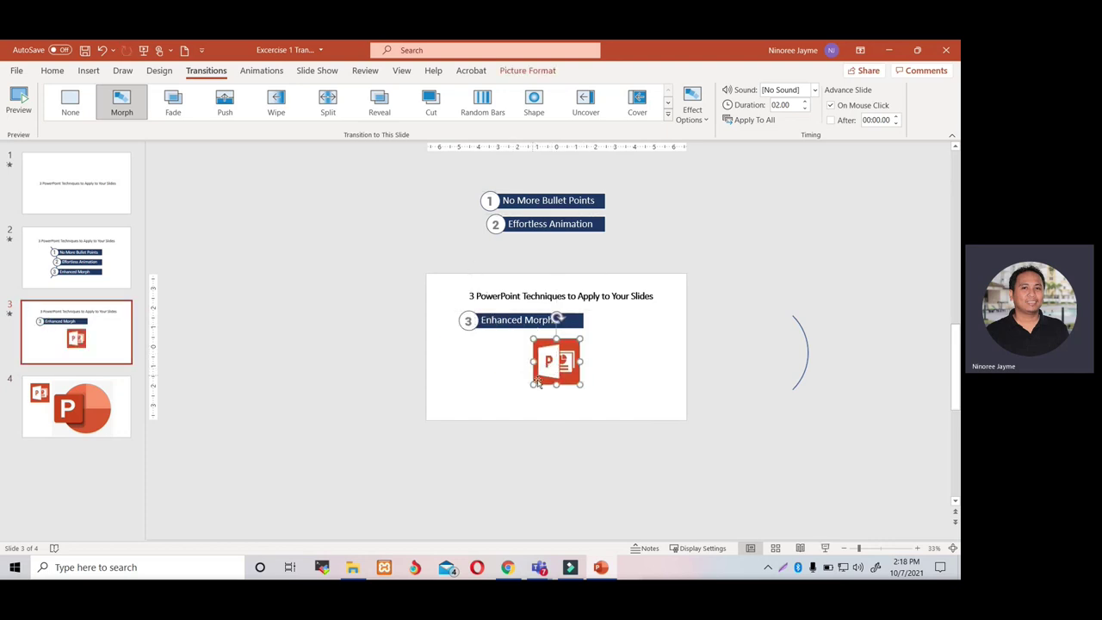
click(600, 359)
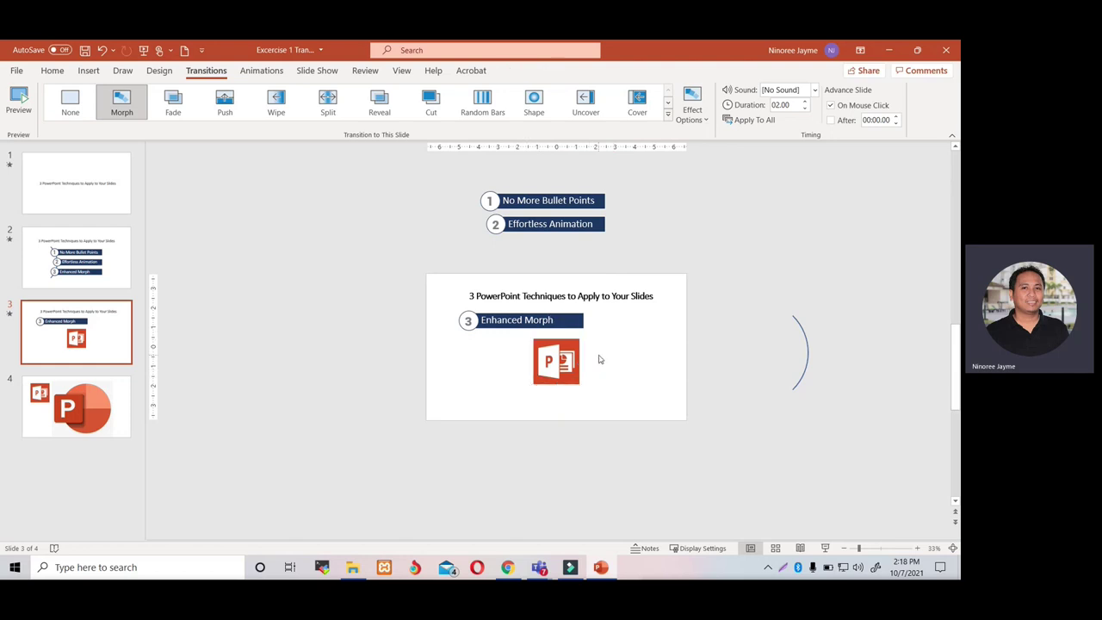
Step: Delete the small icon from slide 4, shift the large logo left, and present from slide 3
click(85, 401)
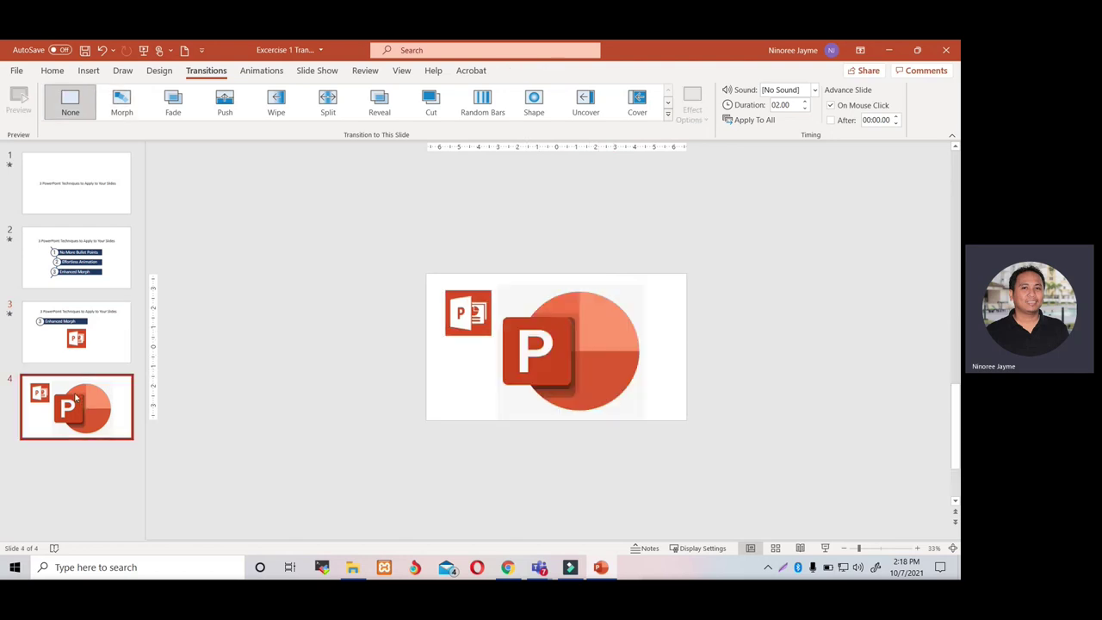
click(507, 342)
click(471, 320)
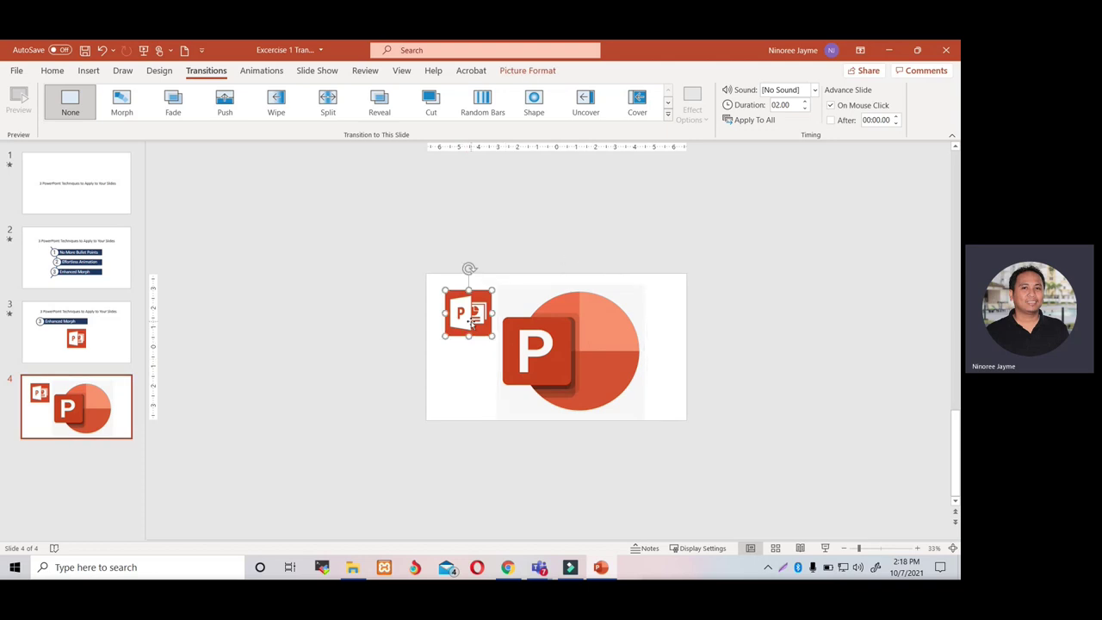
key(Delete)
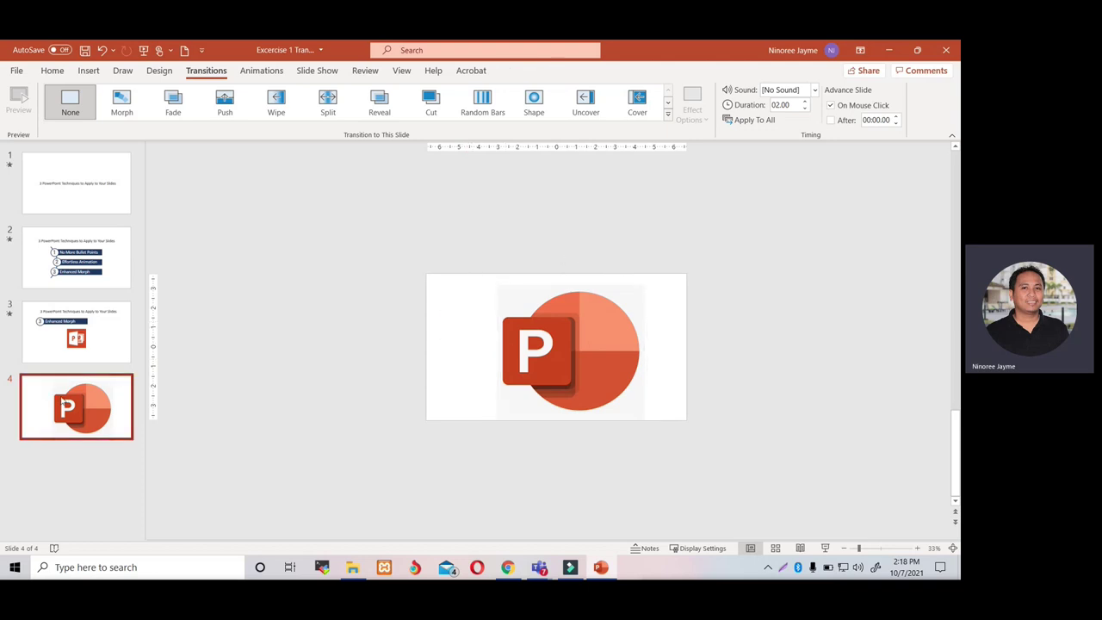
drag(565, 357, 546, 353)
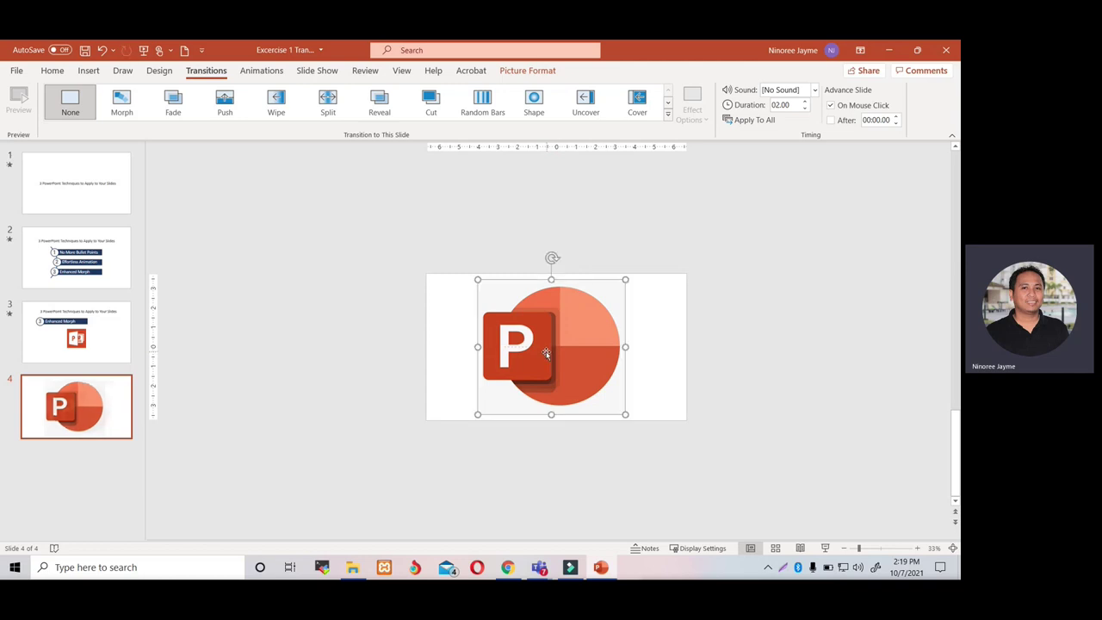
click(103, 349)
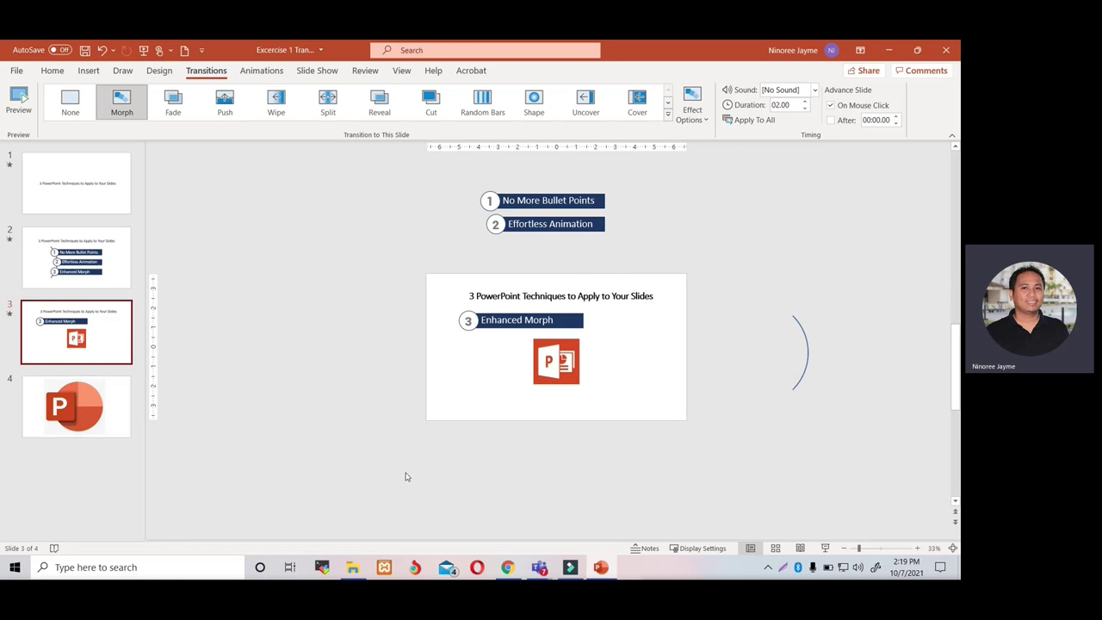
click(825, 549)
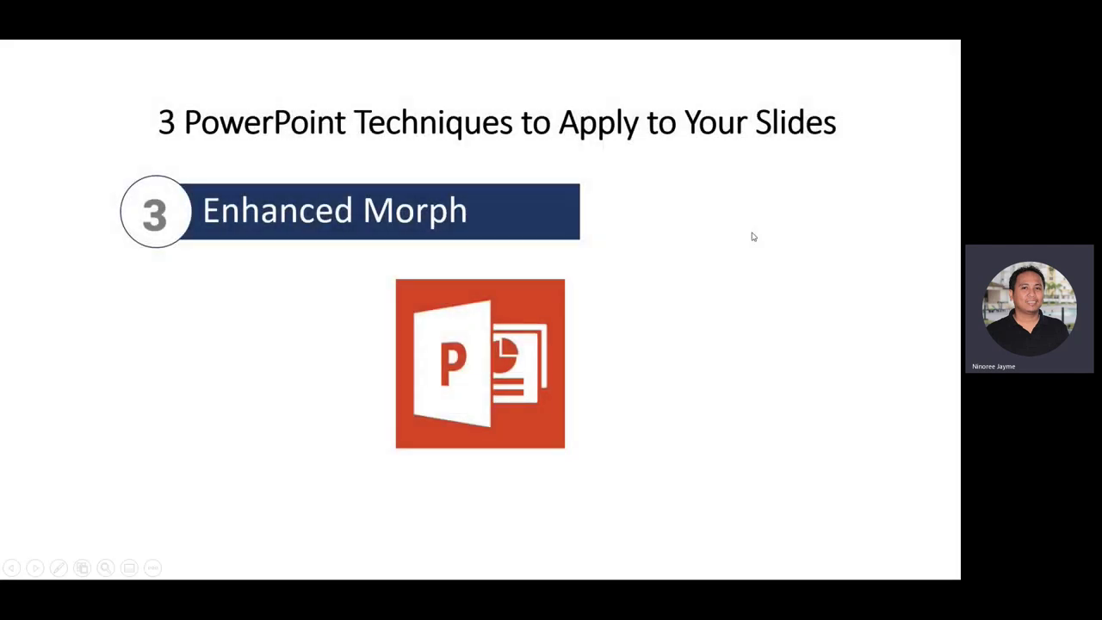
Step: Step between slide 3 and the large logo slide, then leave the show
key(Right)
key(Left)
key(Right)
key(Left)
key(Escape)
Step: Give slide 4 a Morph transition and replay the zoom from slide 3
click(120, 406)
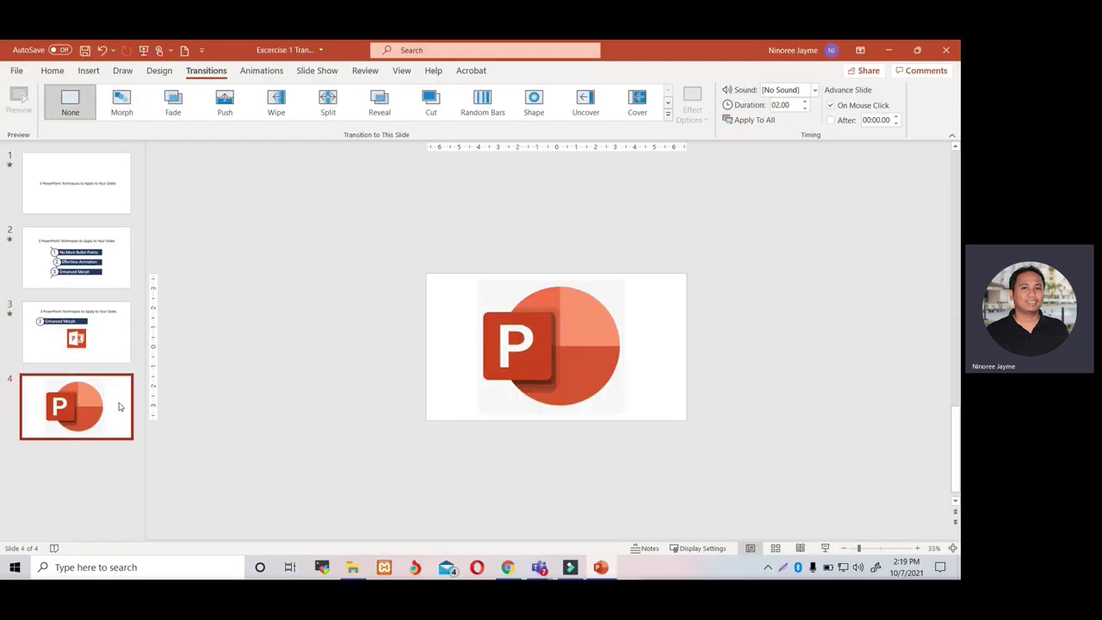
click(121, 103)
click(94, 352)
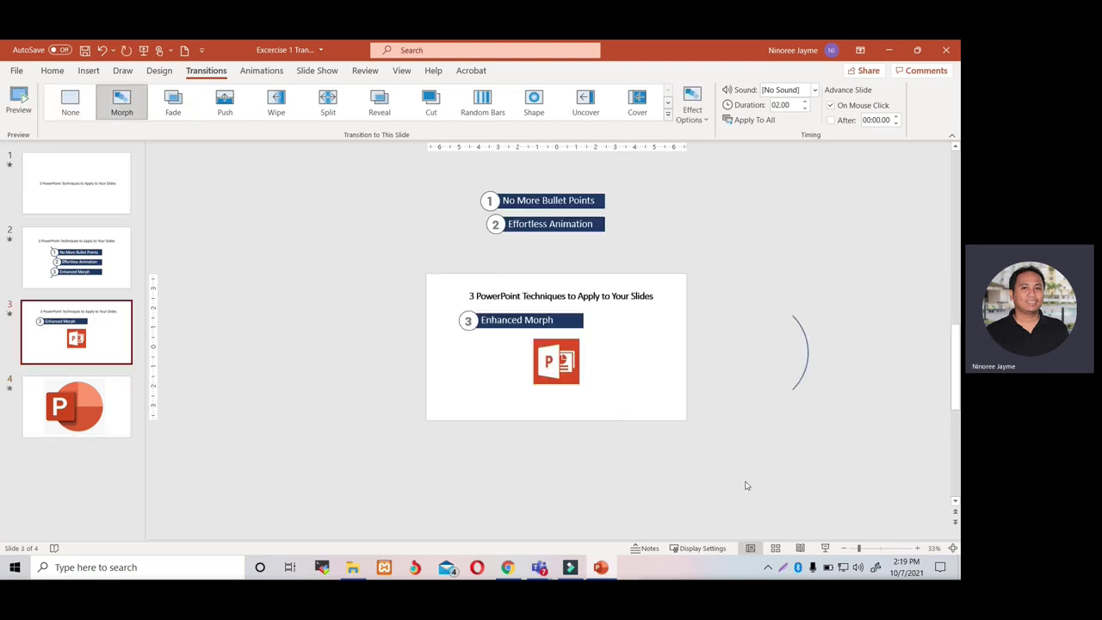
click(827, 549)
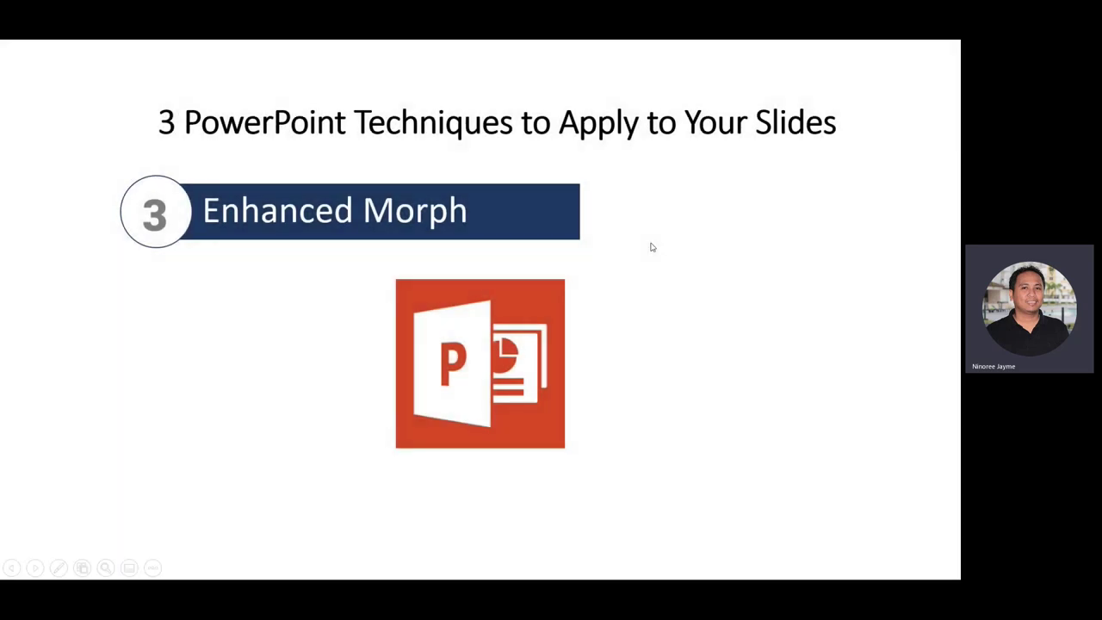
click(652, 247)
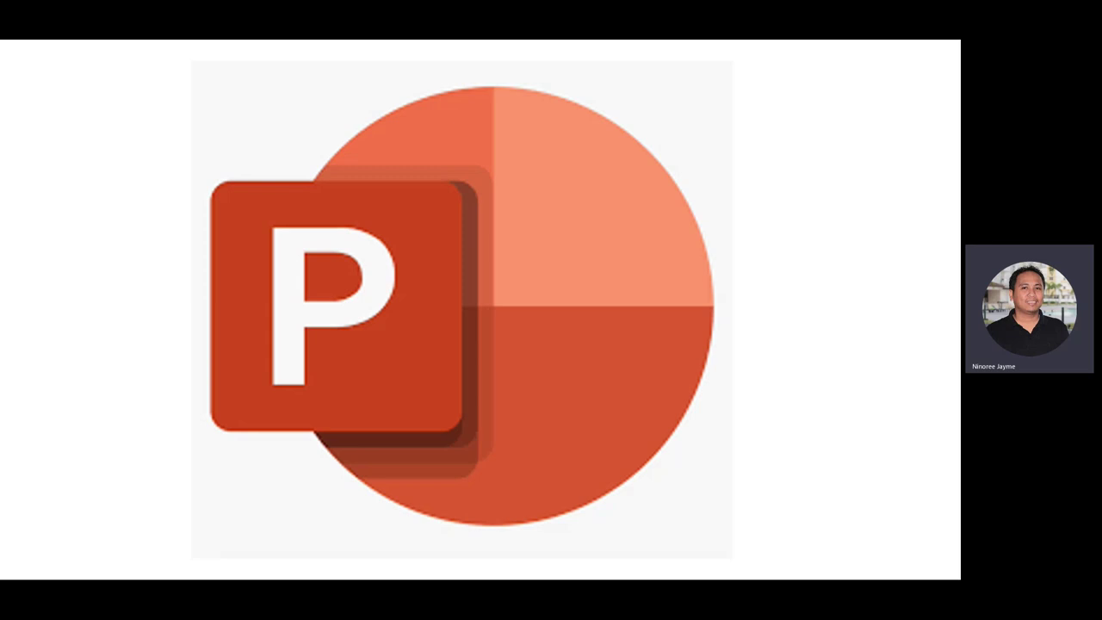
key(Escape)
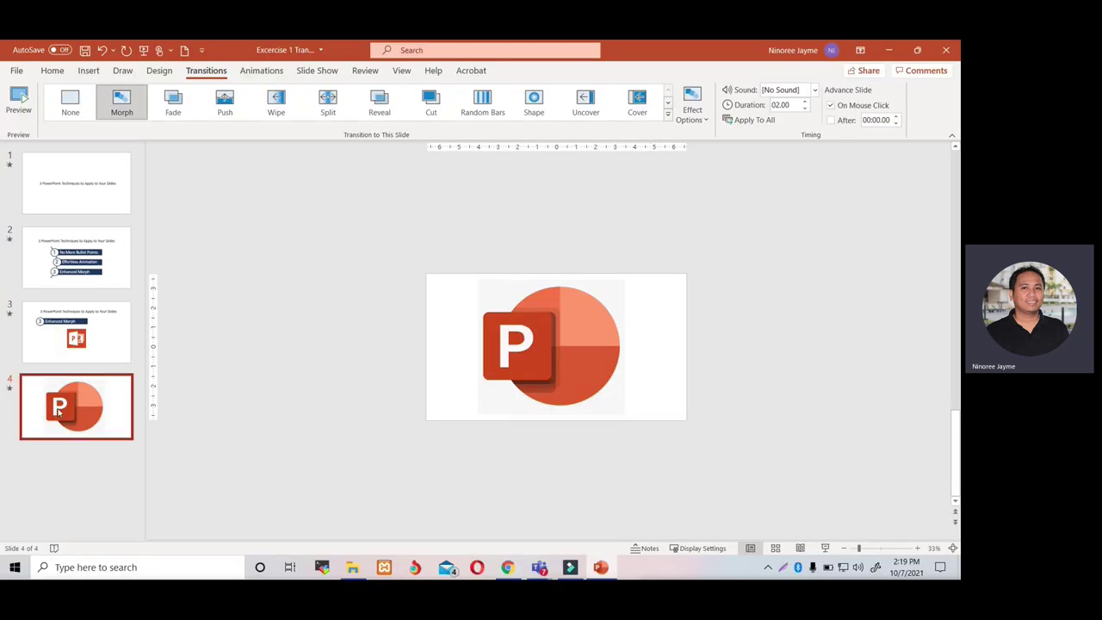
Step: Replace slide 4's circular logo with an enlarged copy of slide 3's square logo
click(532, 346)
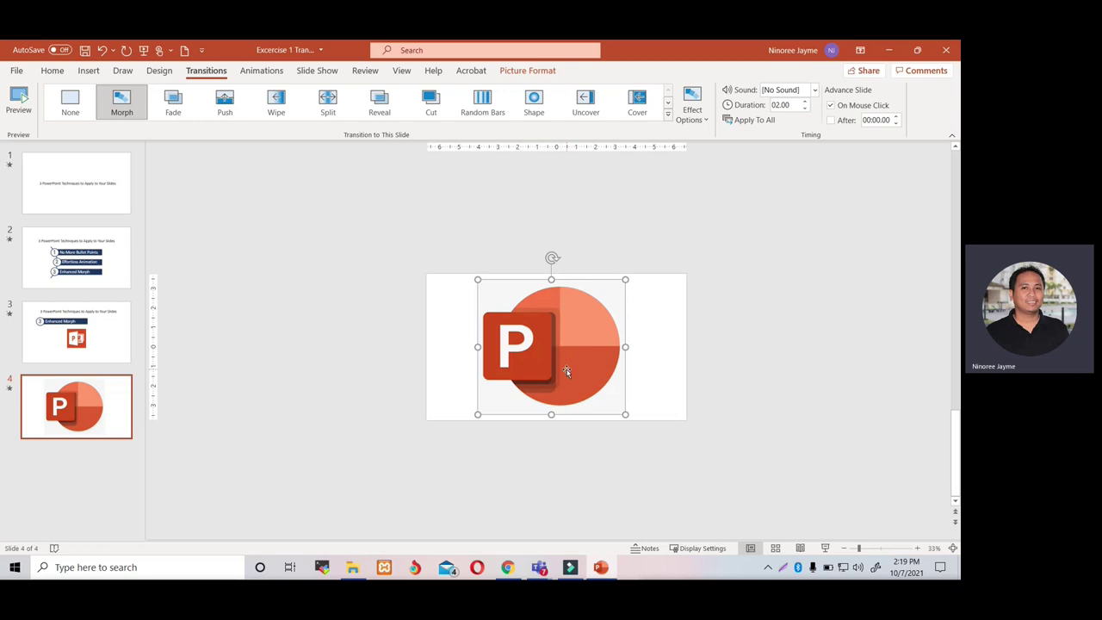
key(Delete)
click(75, 332)
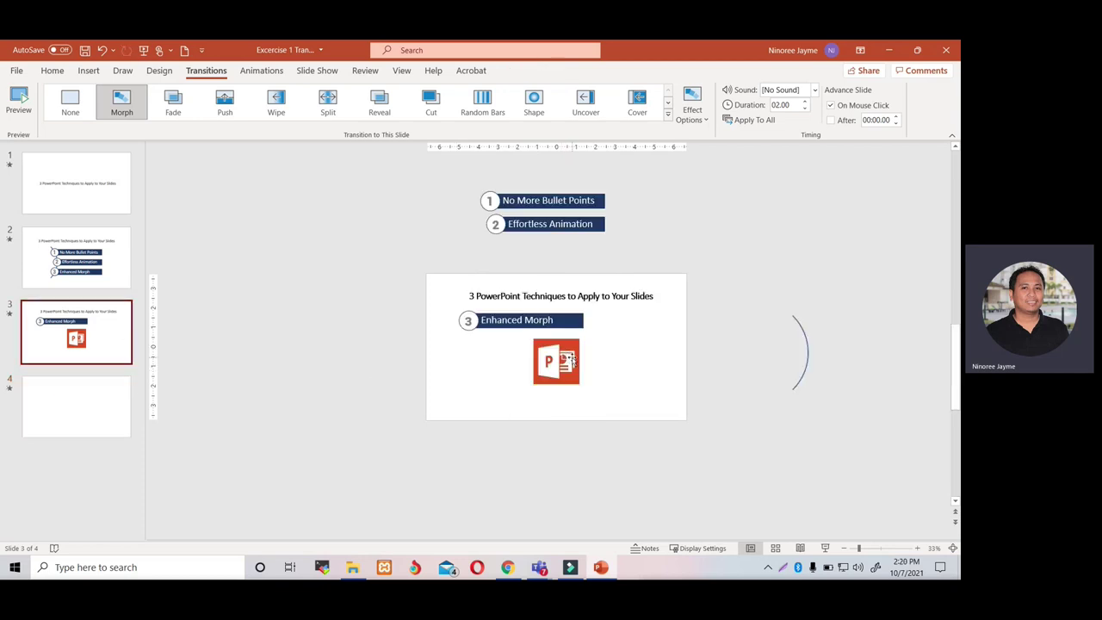
click(101, 399)
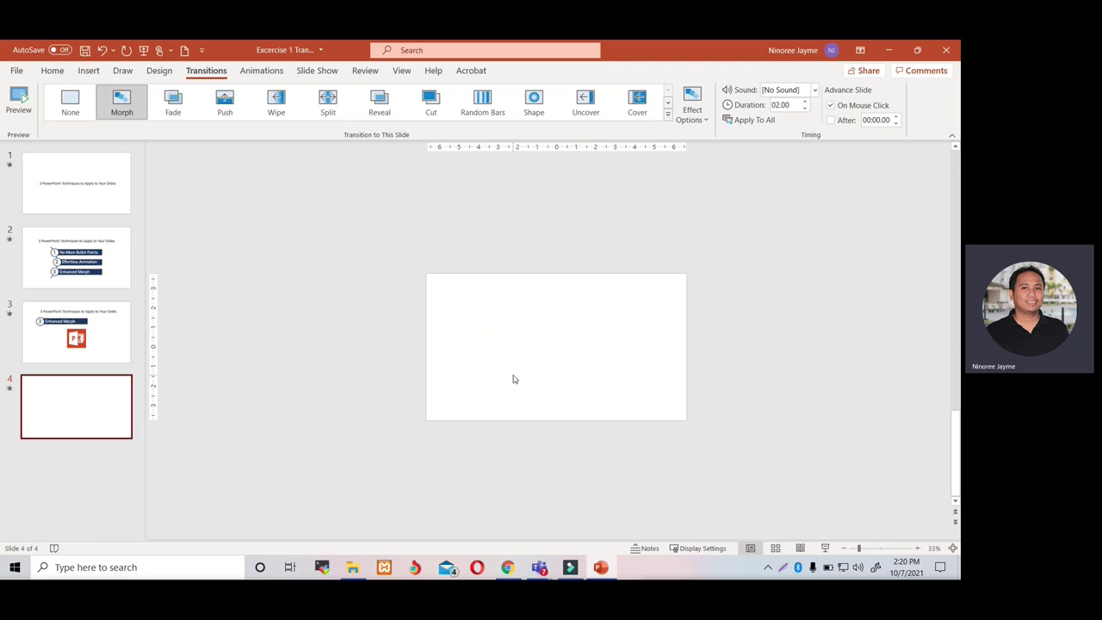
key(ctrl+v)
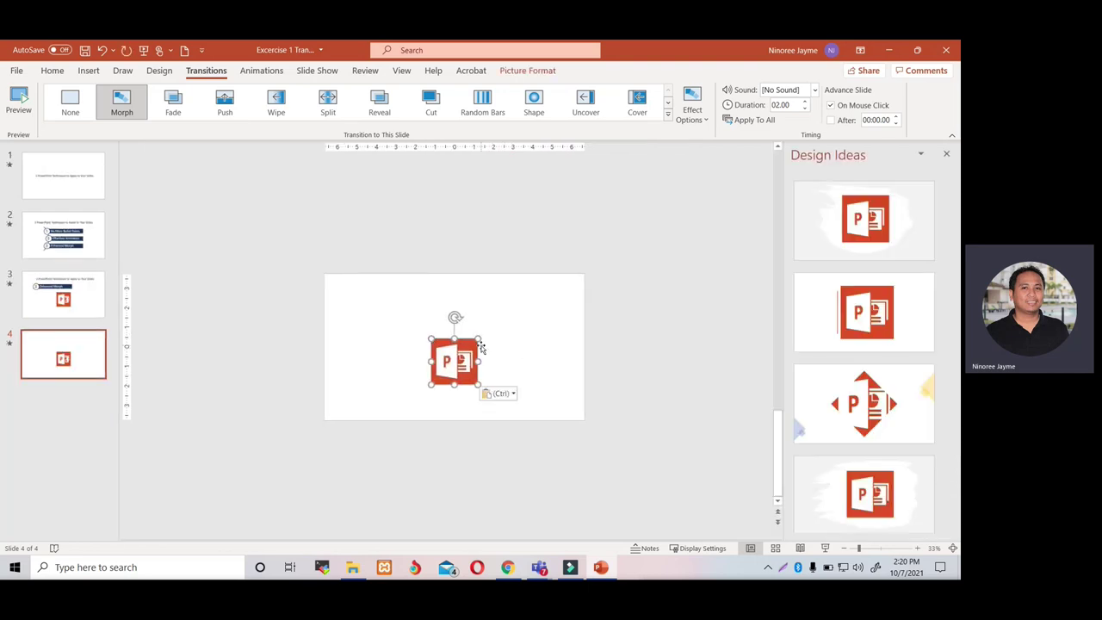
mouse_move(479, 339)
mouse_down()
mouse_move(530, 286)
mouse_move(497, 336)
mouse_up()
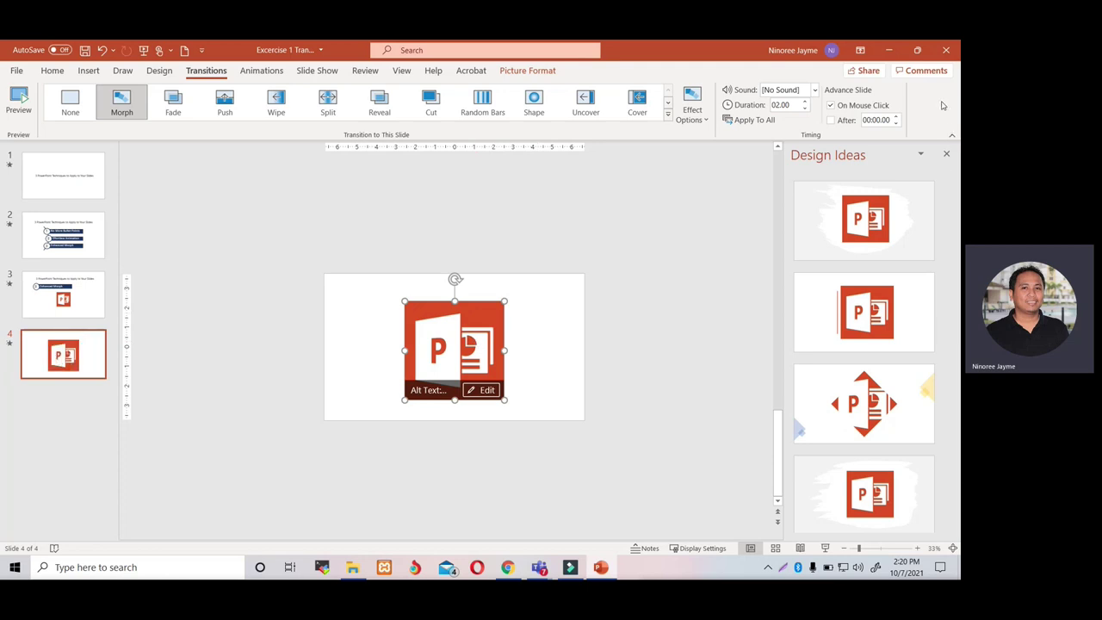
Step: Close the Designer panel and present from slide 3
click(947, 154)
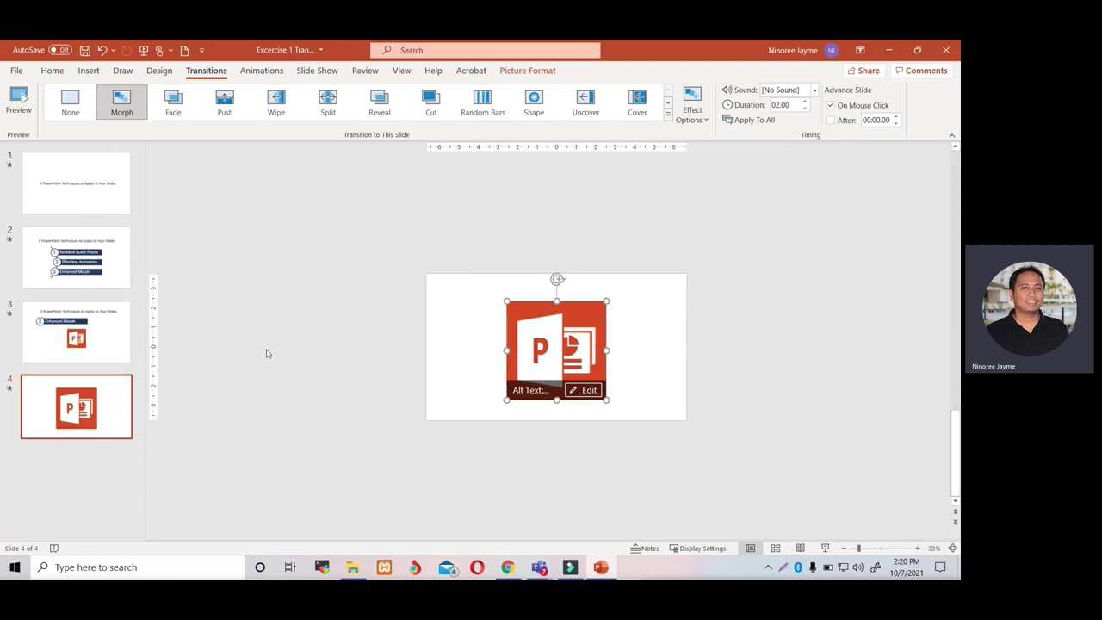
key(Page_Up)
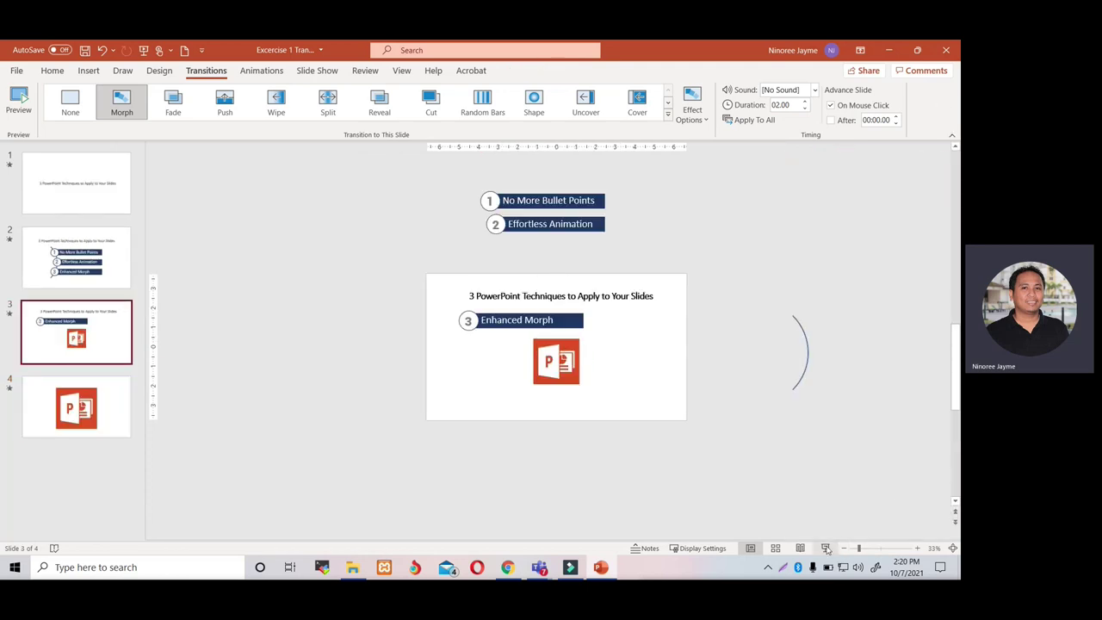
click(826, 548)
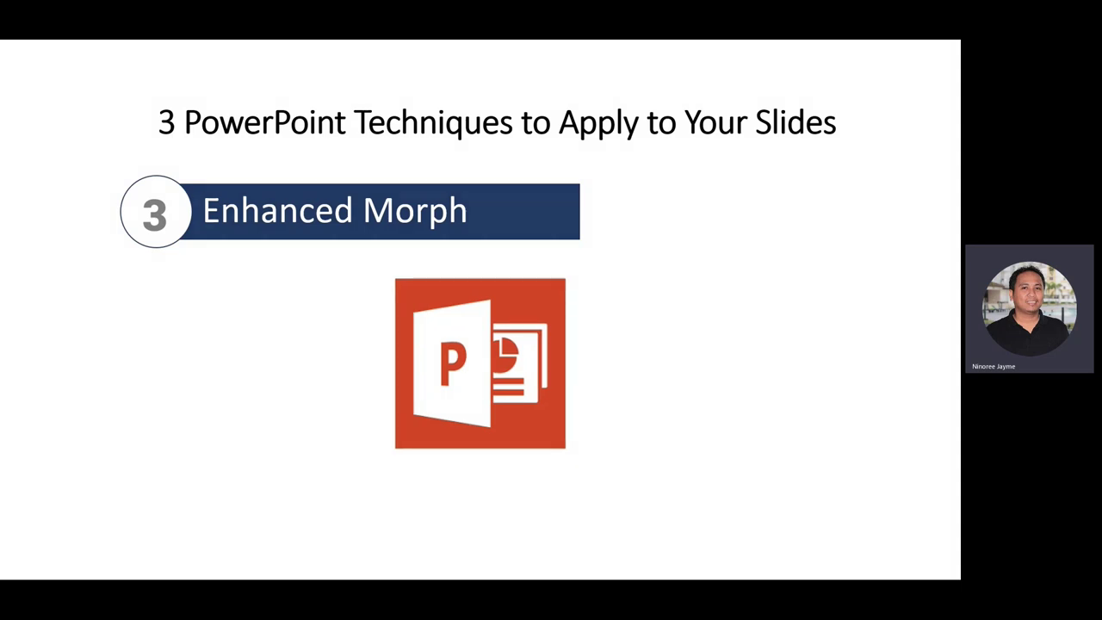
Step: Replay the morph from slide 3's small logo to the large square logo, then reopen slide 4
key(Right)
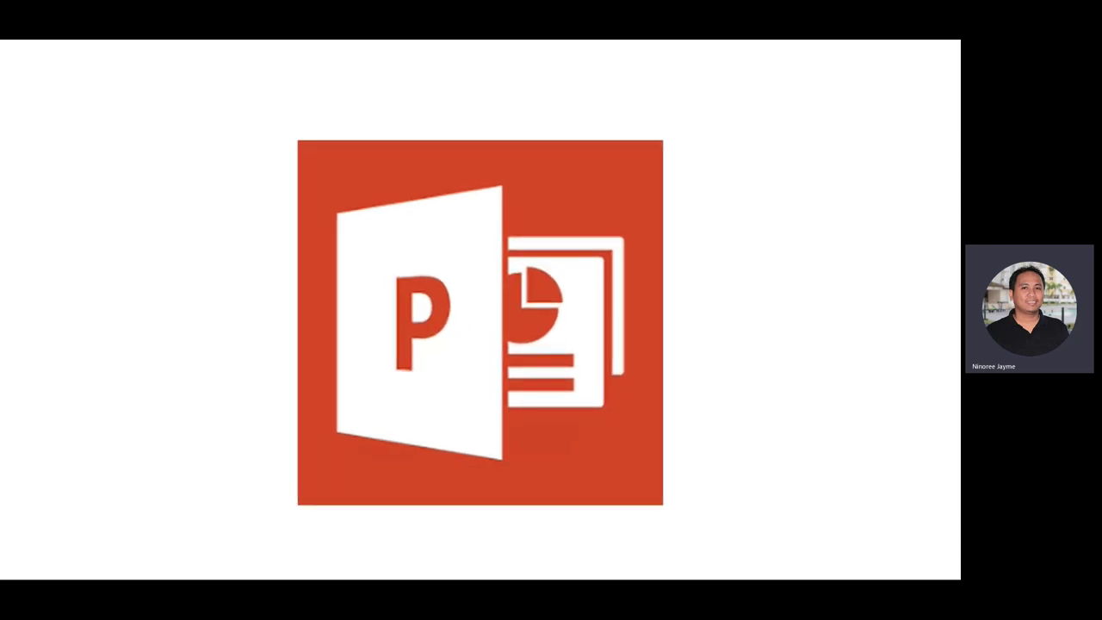
key(Right)
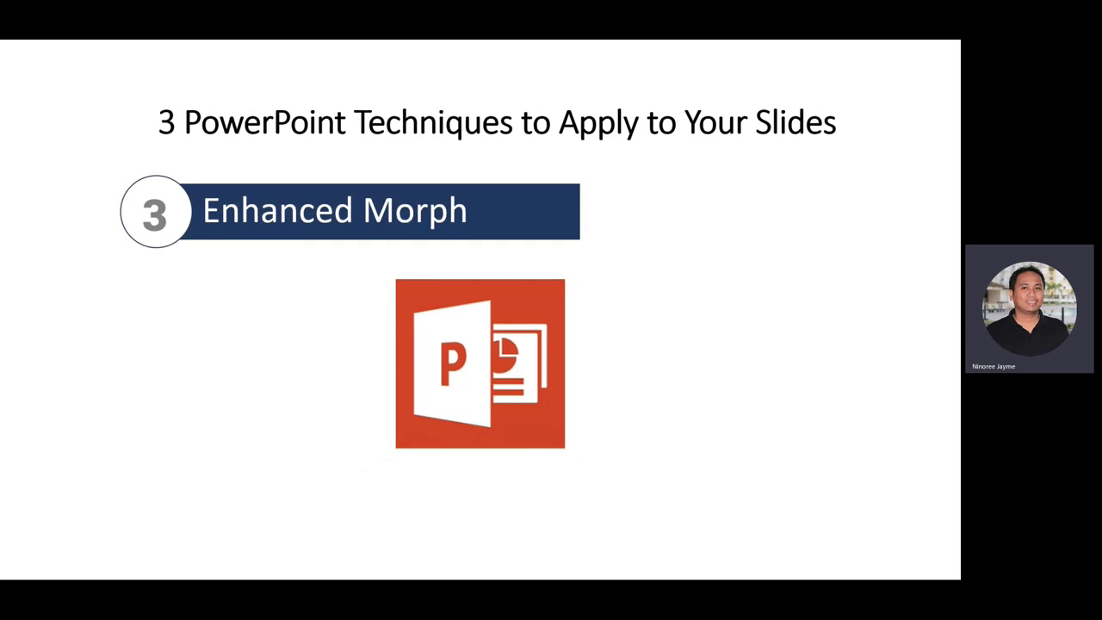
key(Right)
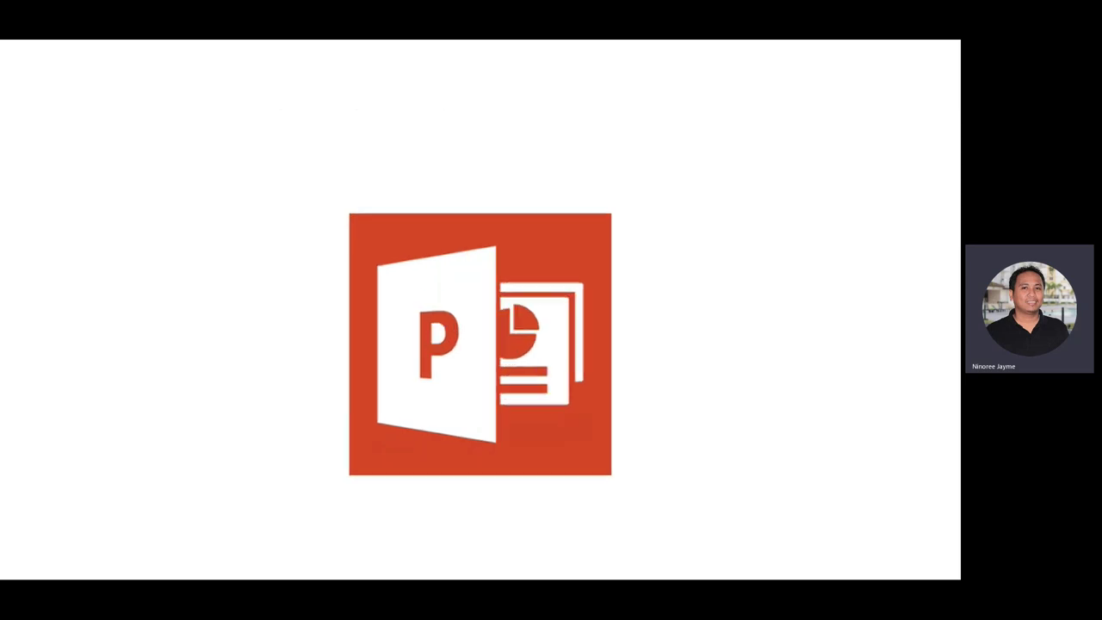
key(Right)
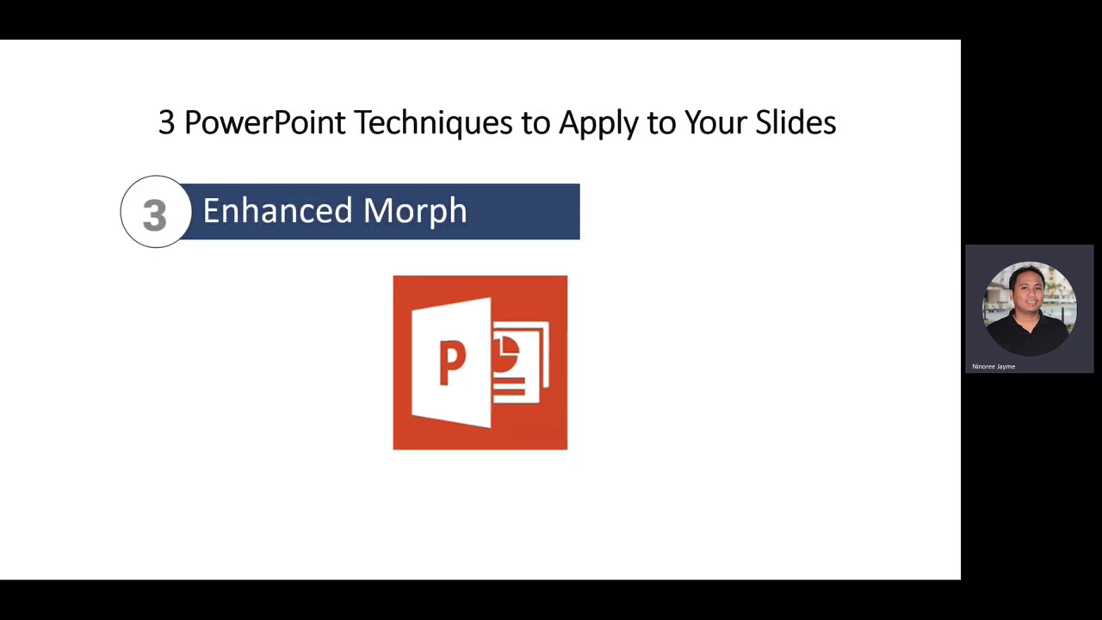
key(Right)
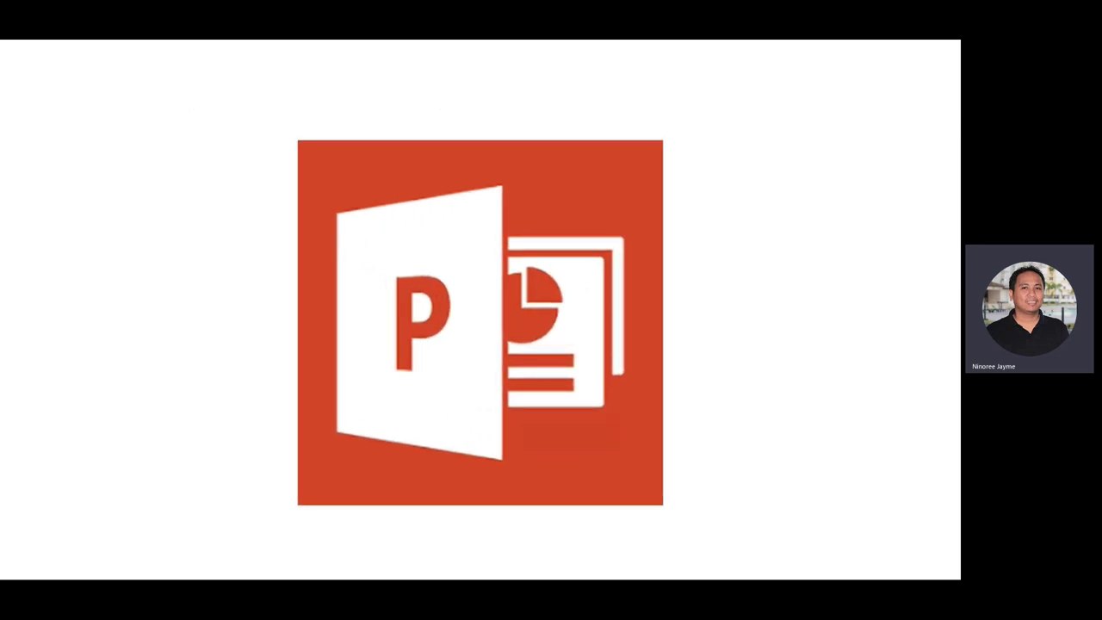
key(Right)
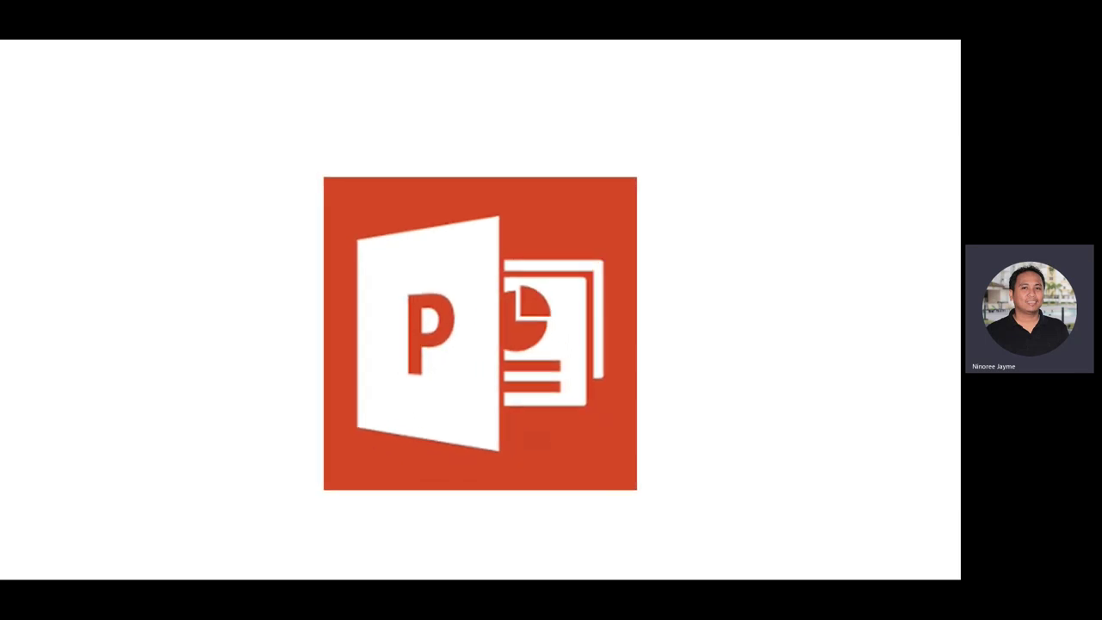
key(Escape)
click(79, 409)
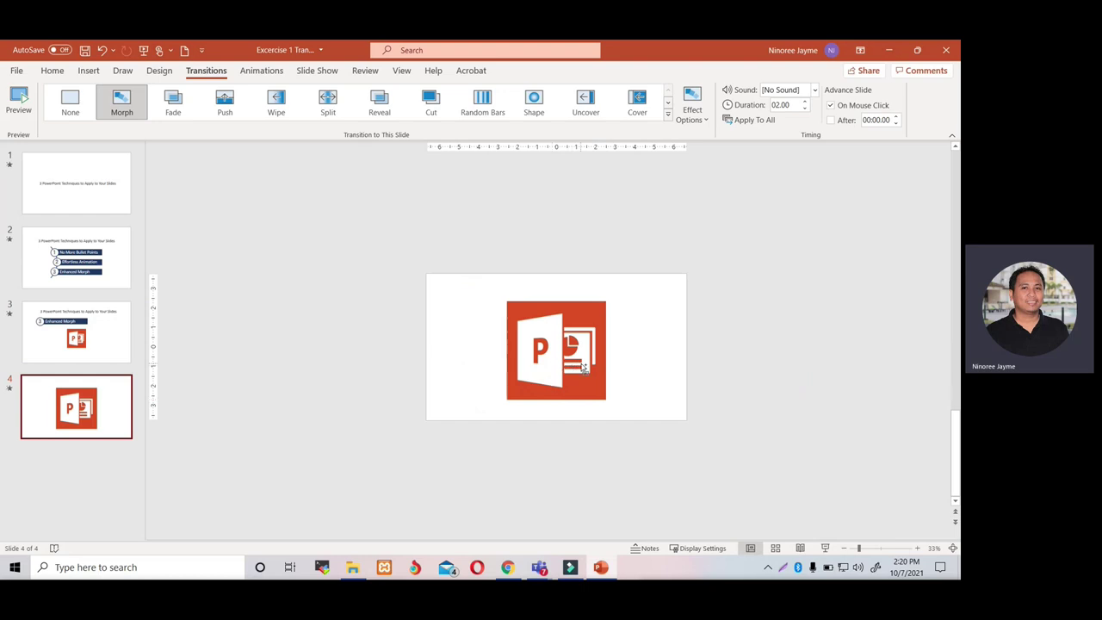
Step: Undo the logo swap to restore slide 4's circular logo, then return to slide 3 on Home
click(575, 366)
key(ctrl+v)
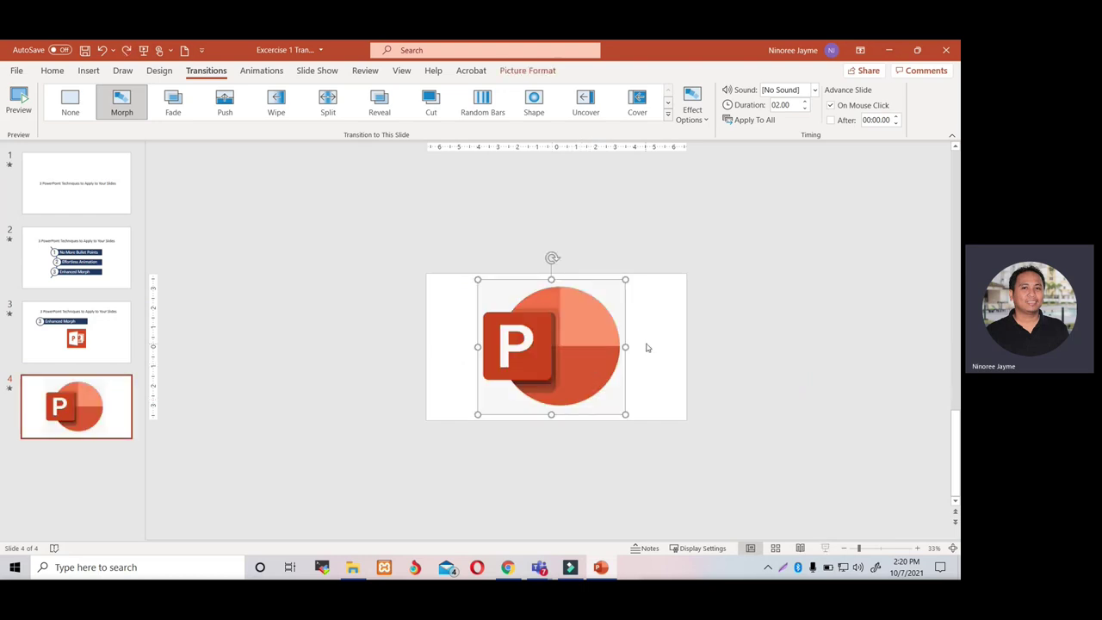
click(644, 348)
click(78, 345)
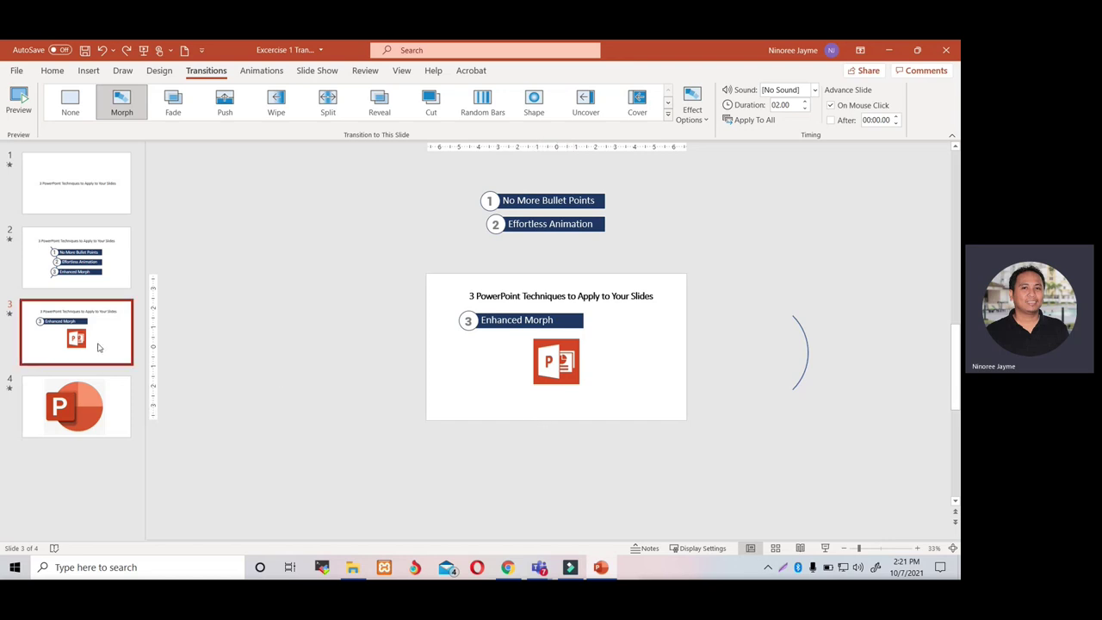
click(564, 366)
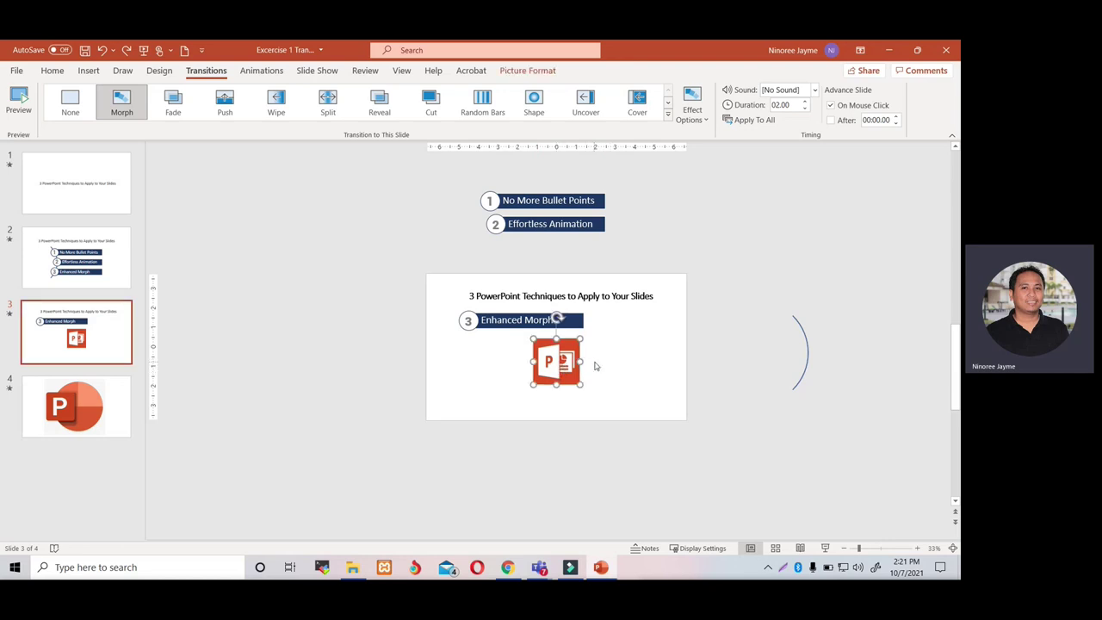
click(660, 347)
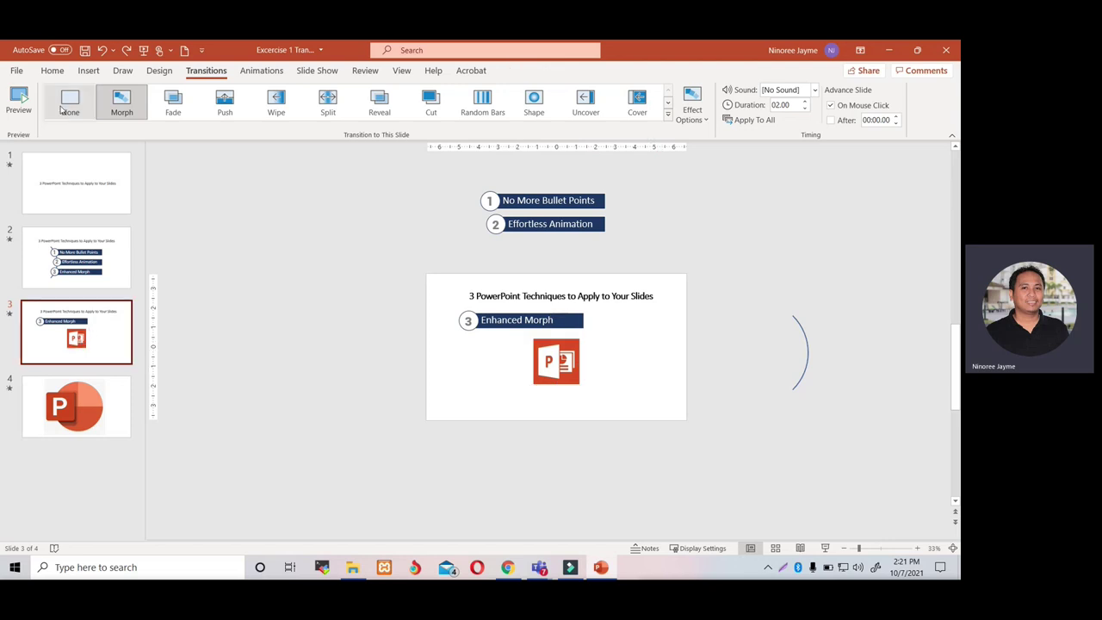
click(52, 70)
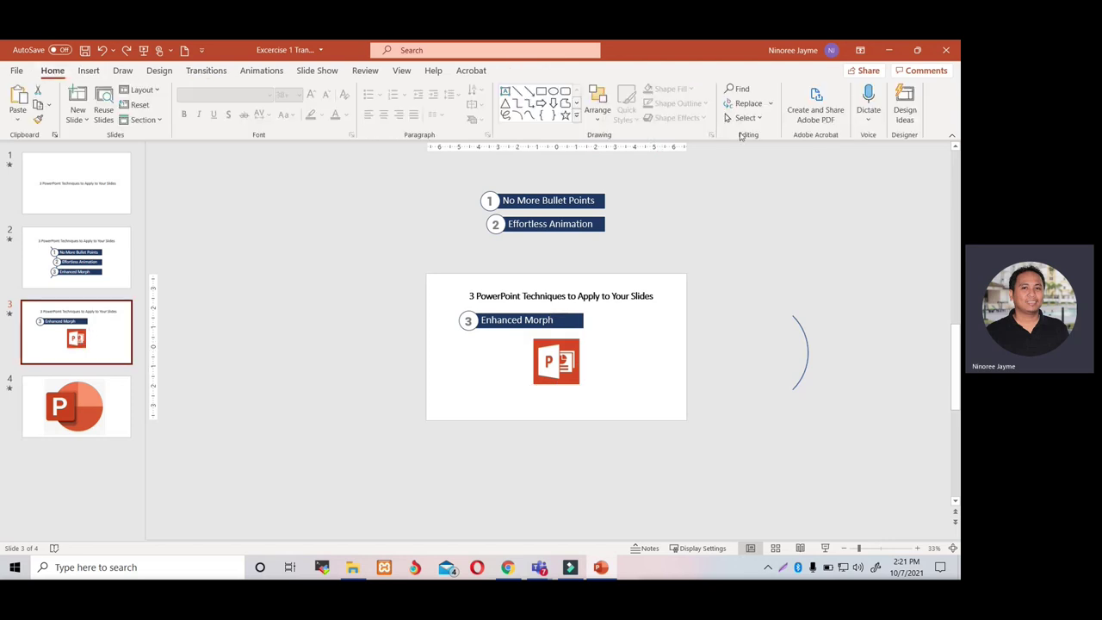
Step: Open the Selection pane and start renaming slide 3's small logo, Picture 18
click(748, 118)
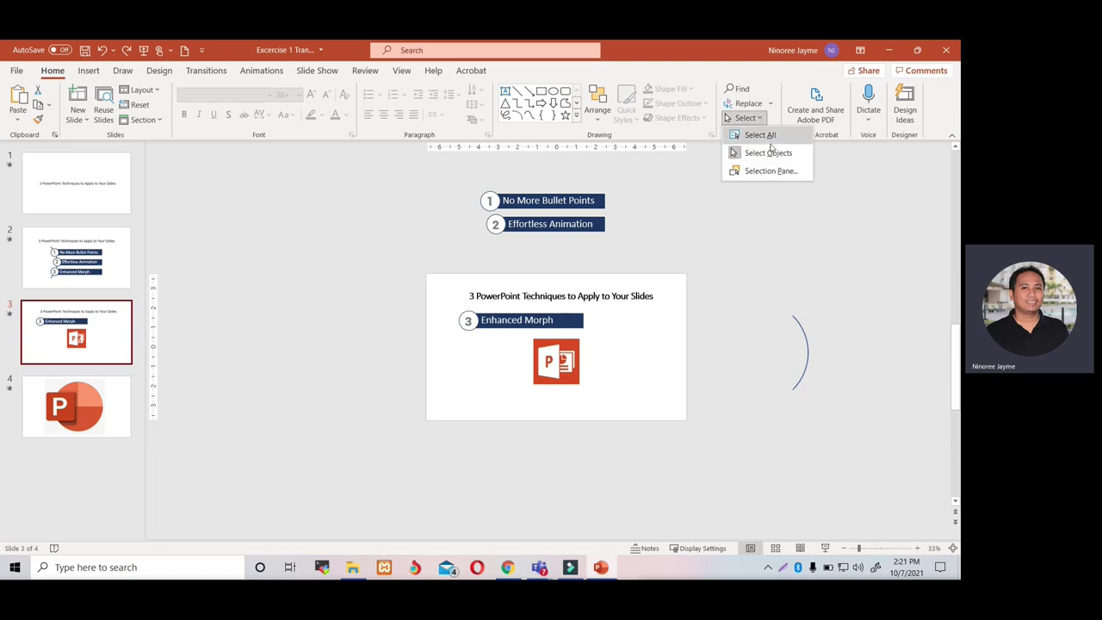
click(771, 171)
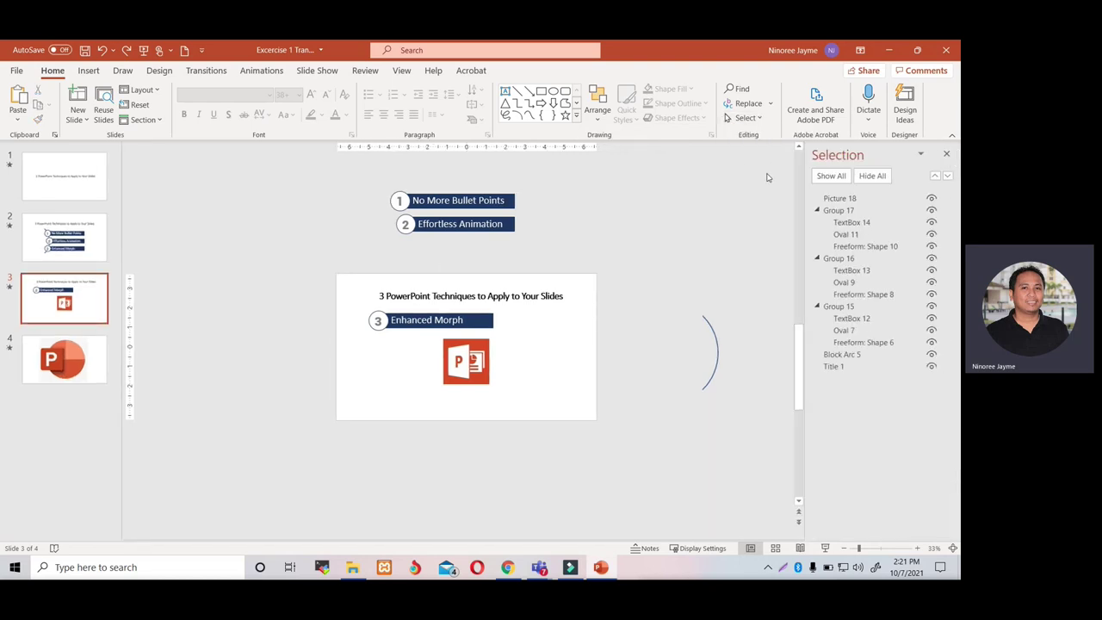
click(465, 344)
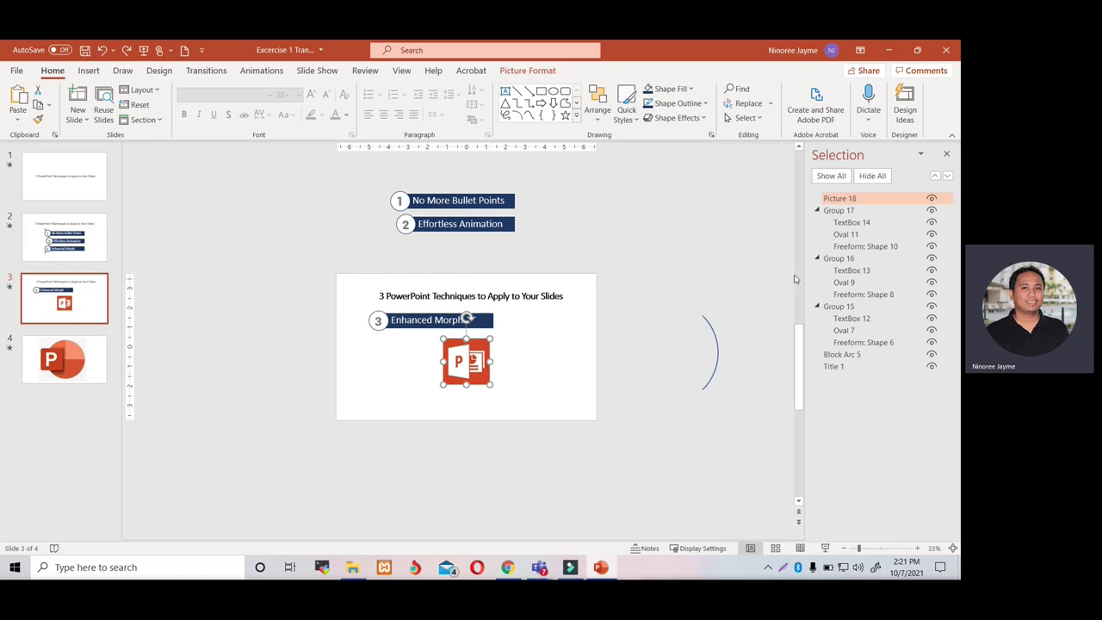
double_click(862, 200)
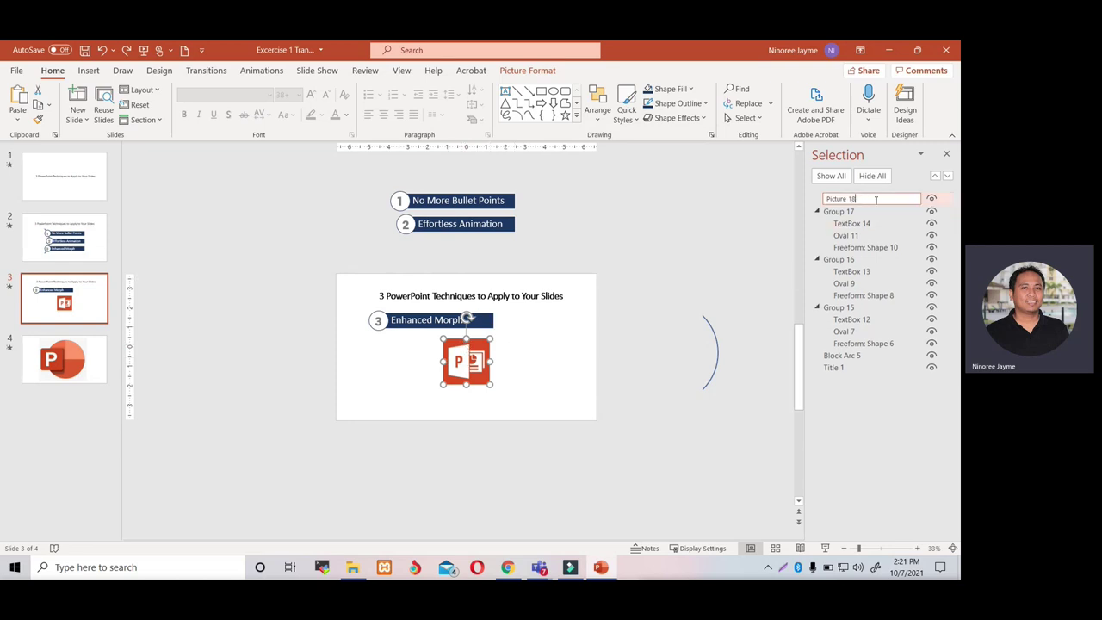
key(BackSpace)
key(ctrl+a)
text(I)
double_click(850, 198)
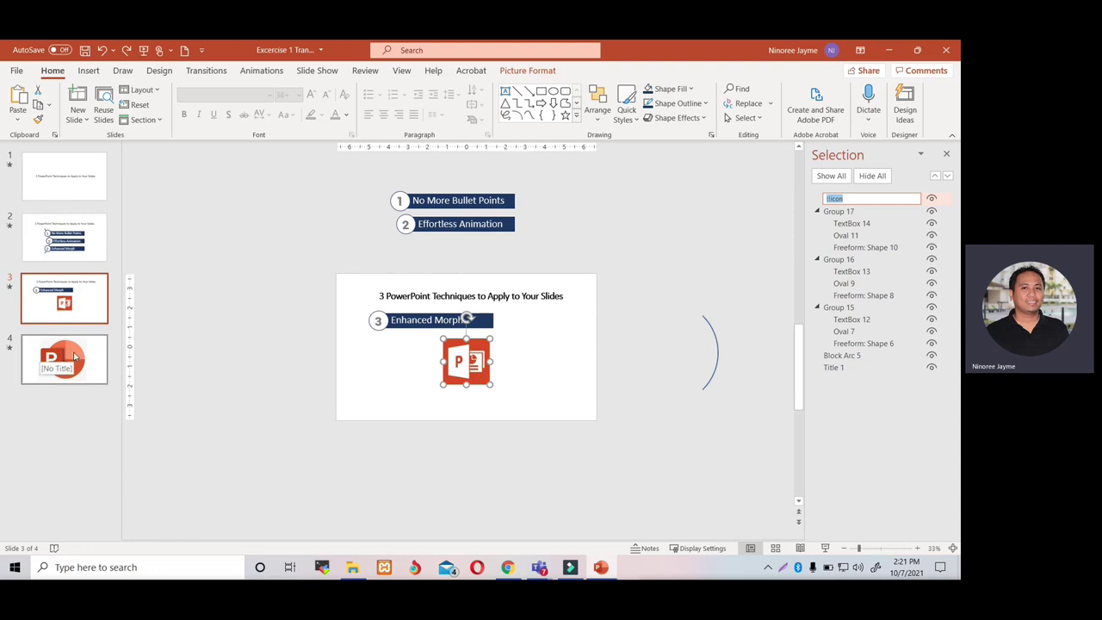
Step: Rename slide 4's circular logo from Picture 4 to !!icon
click(75, 356)
click(450, 328)
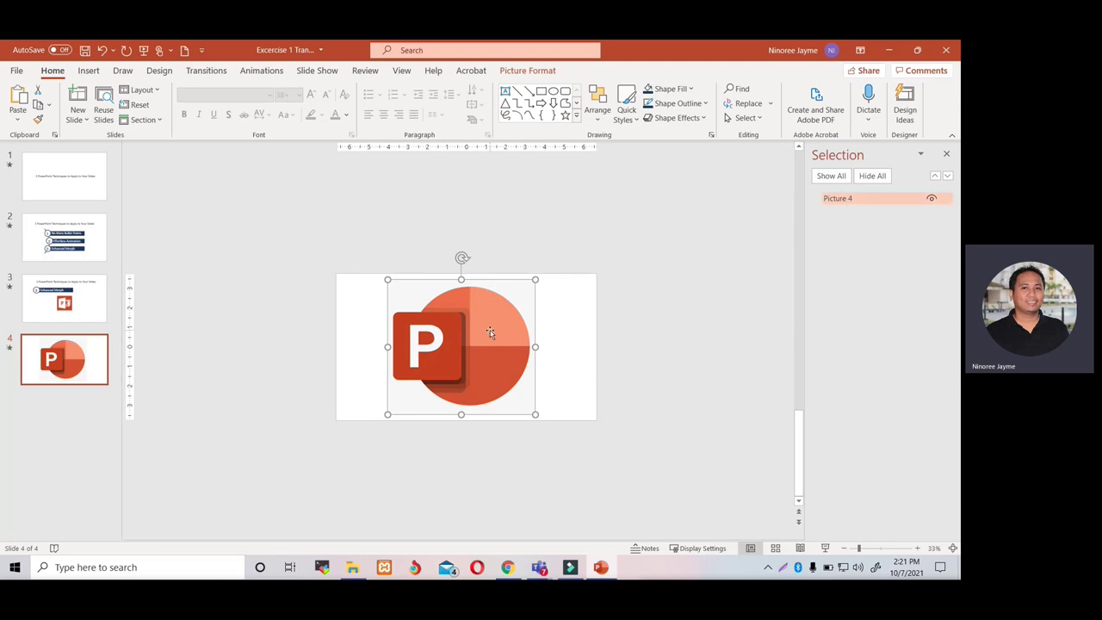
double_click(856, 199)
text(!!icon)
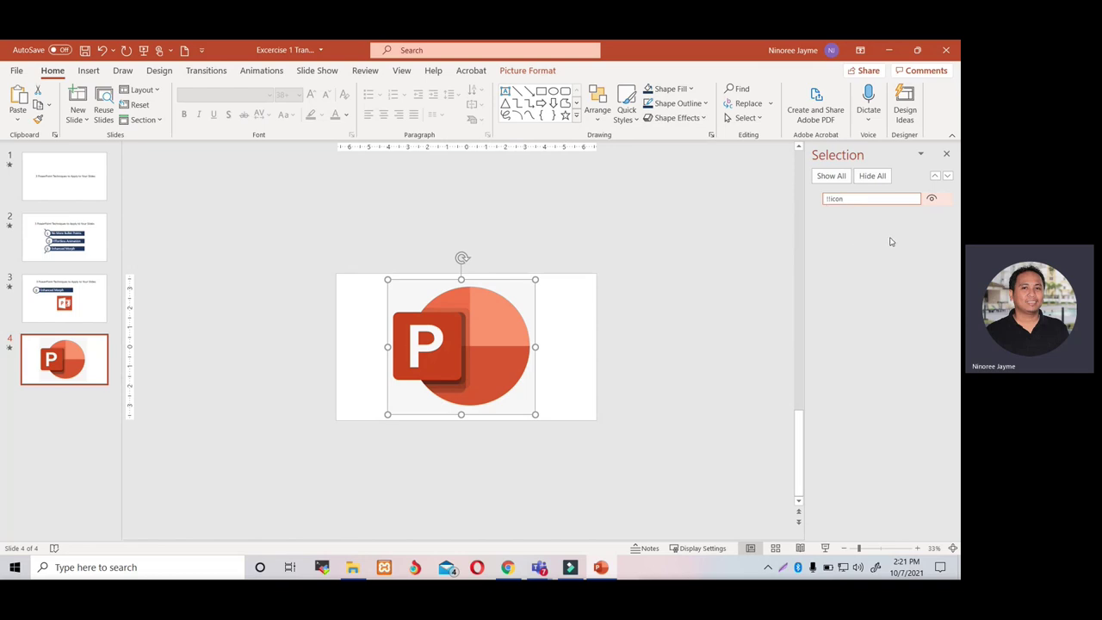
click(688, 373)
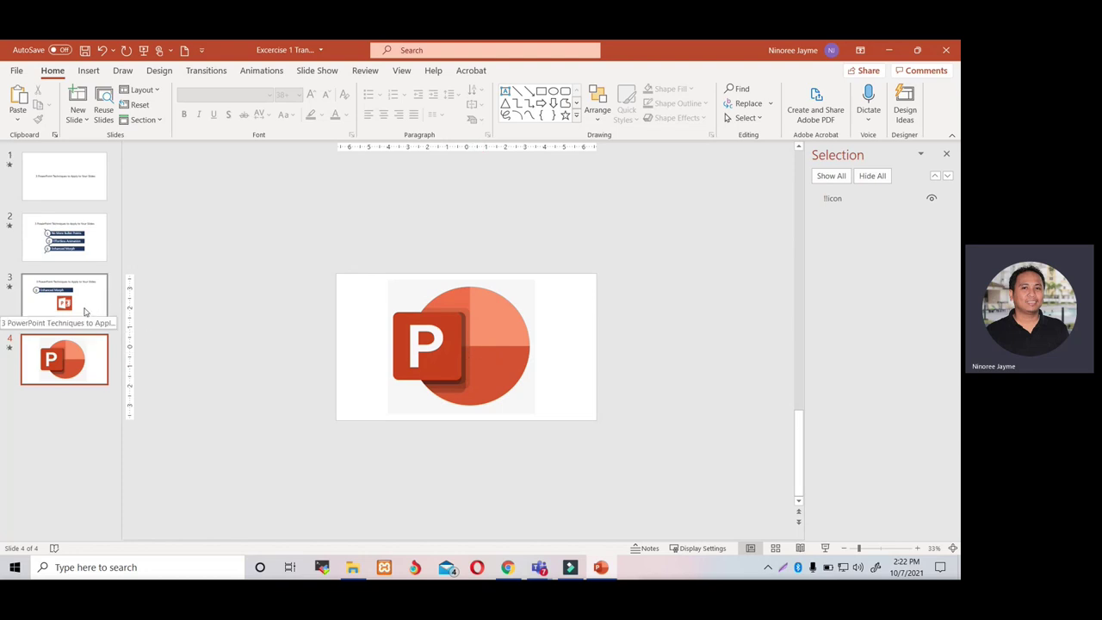
Step: Run the slide show from slide 3, replaying the small-to-large logo Morph back and forth, then exit
click(82, 311)
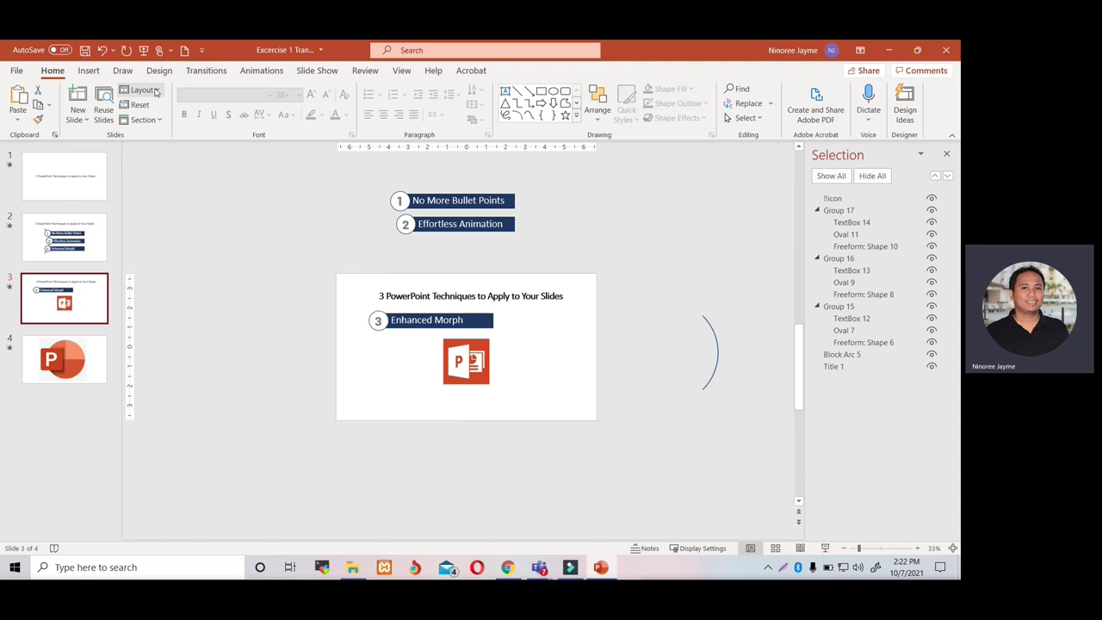
click(826, 550)
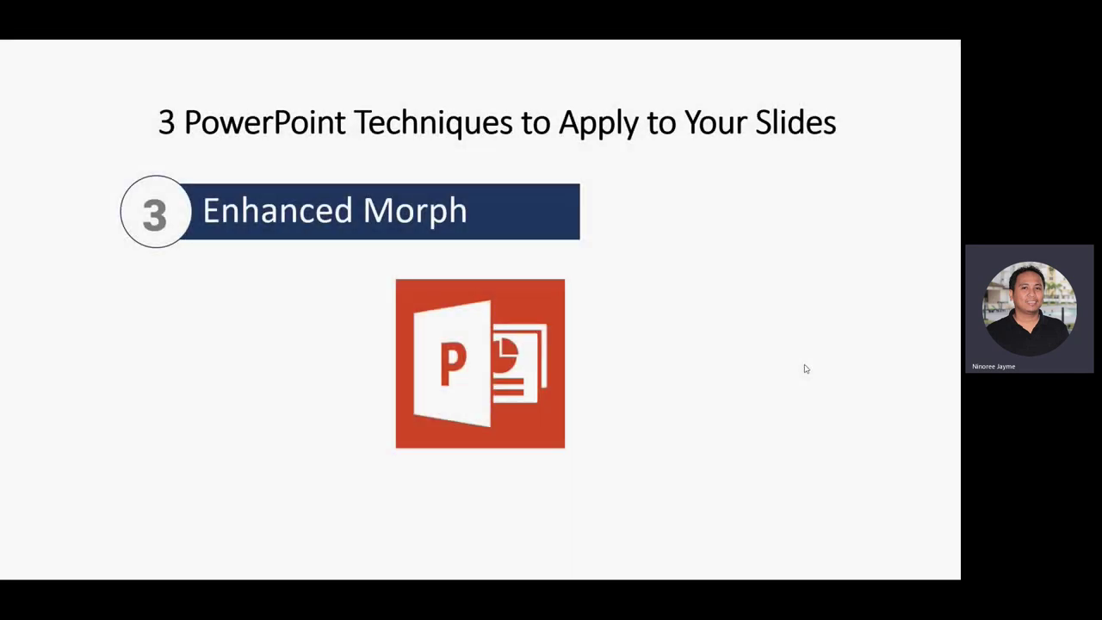
click(806, 368)
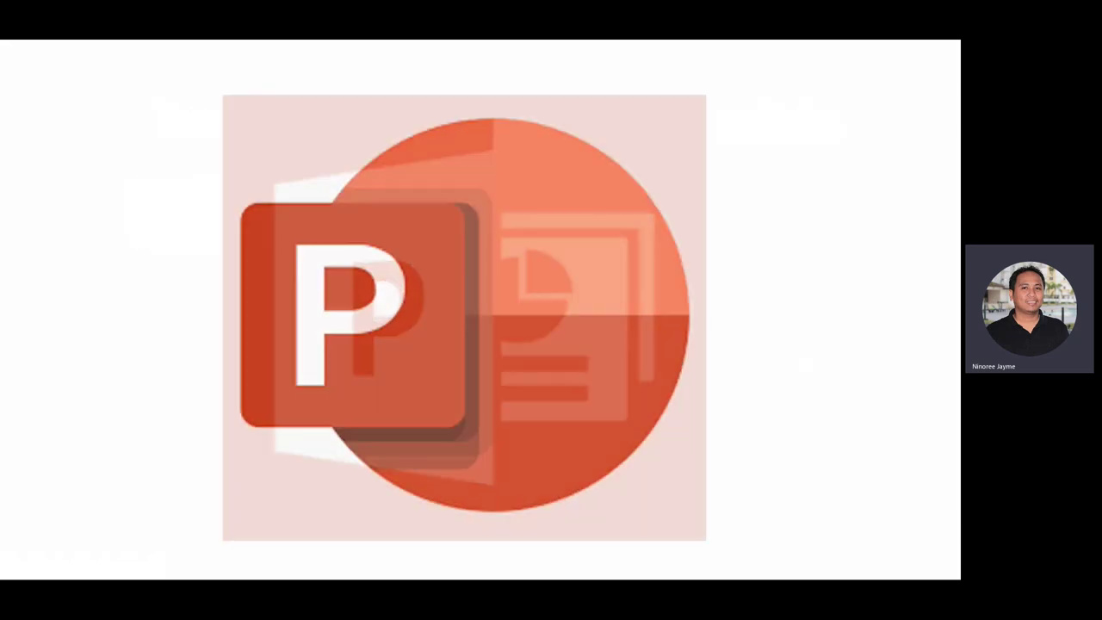
key(Right)
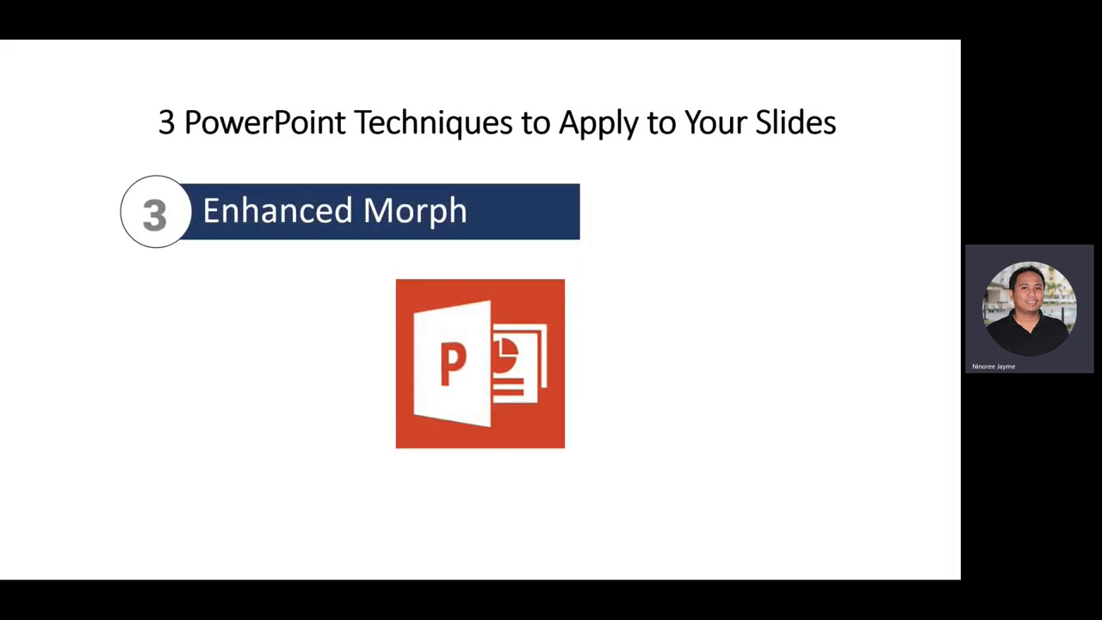
key(Right)
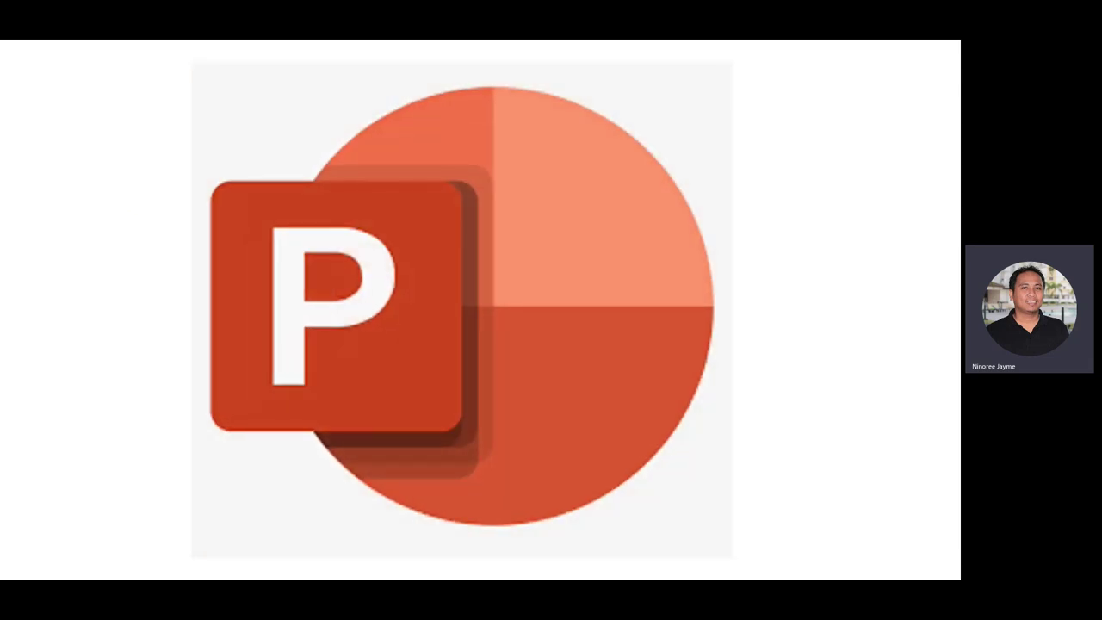
key(Left)
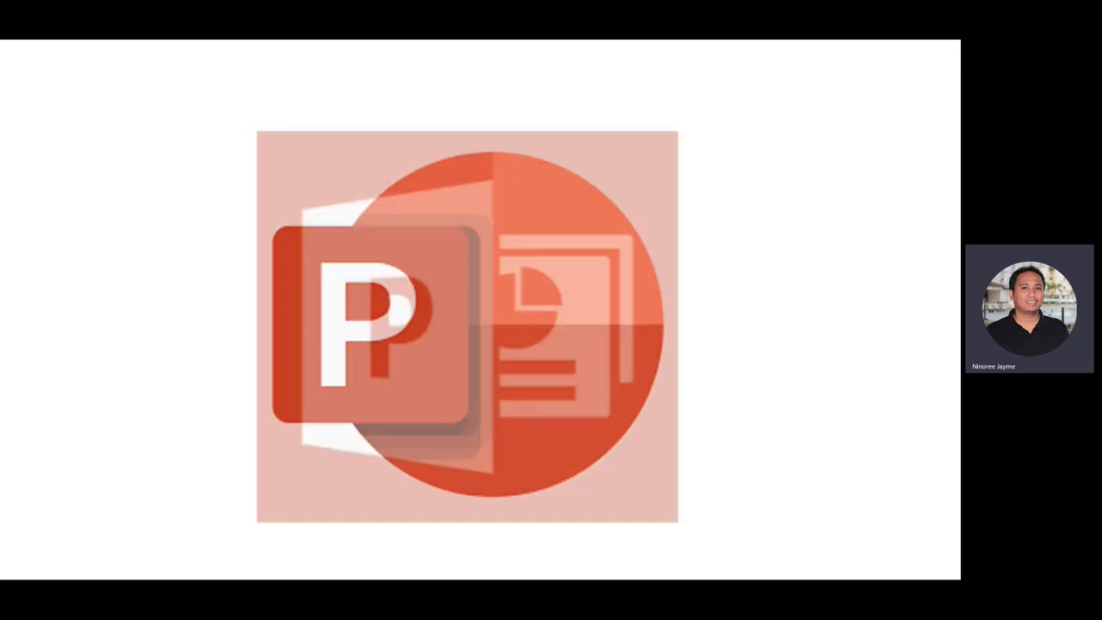
key(Right)
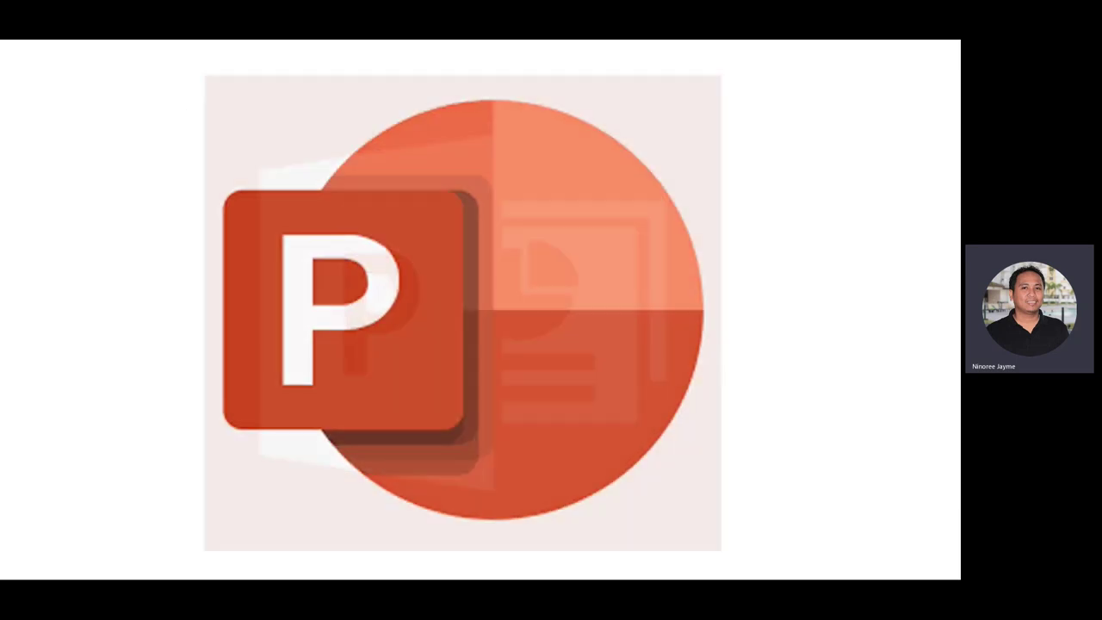
key(Left)
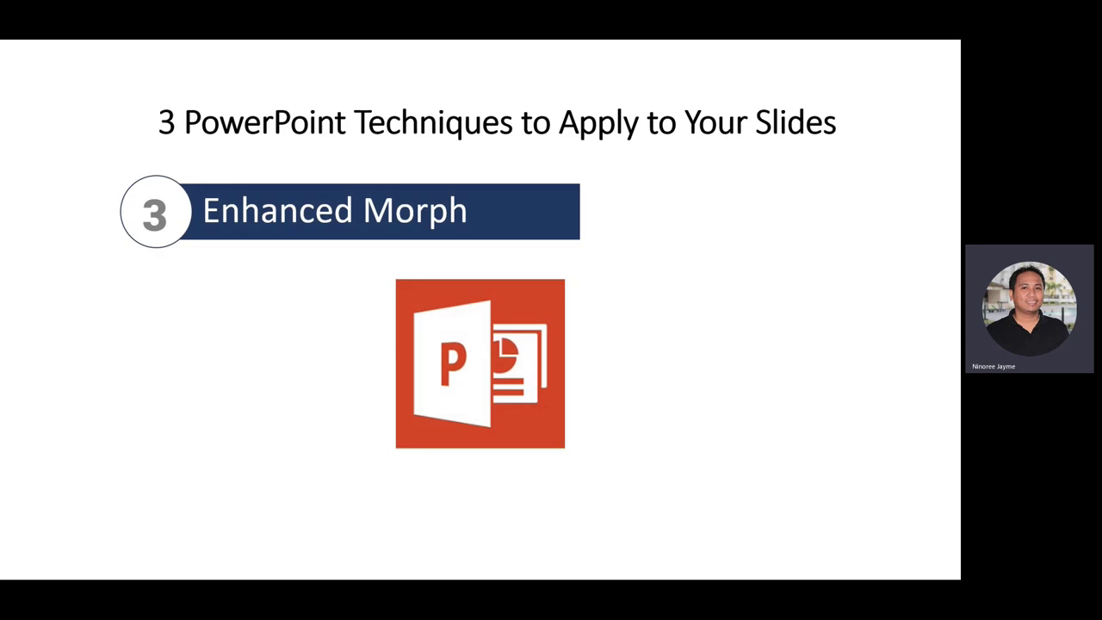
key(Right)
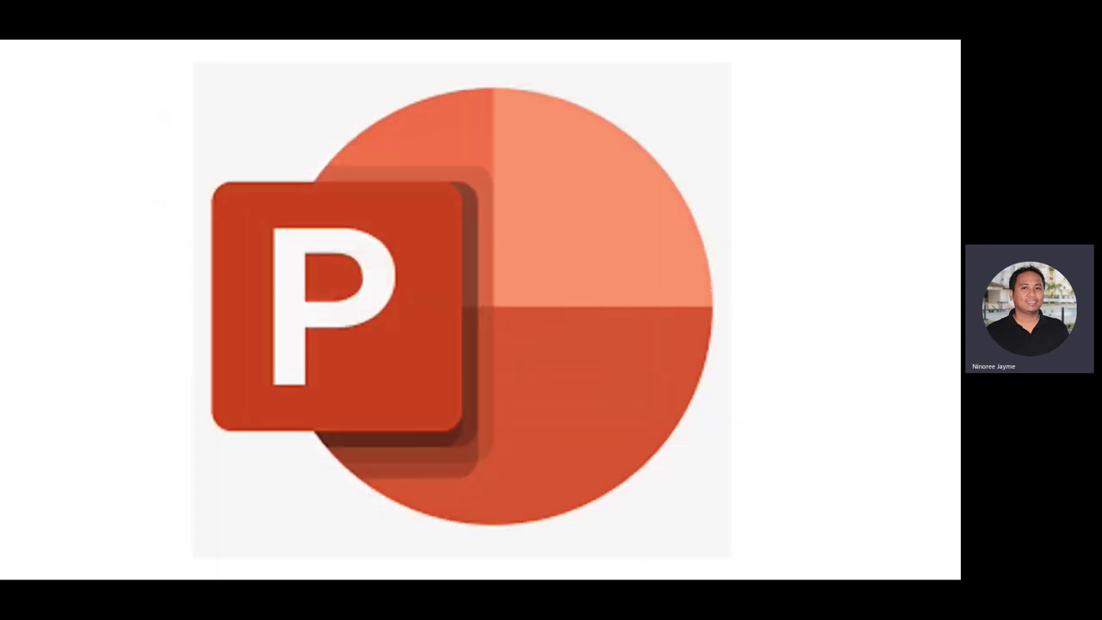
key(Left)
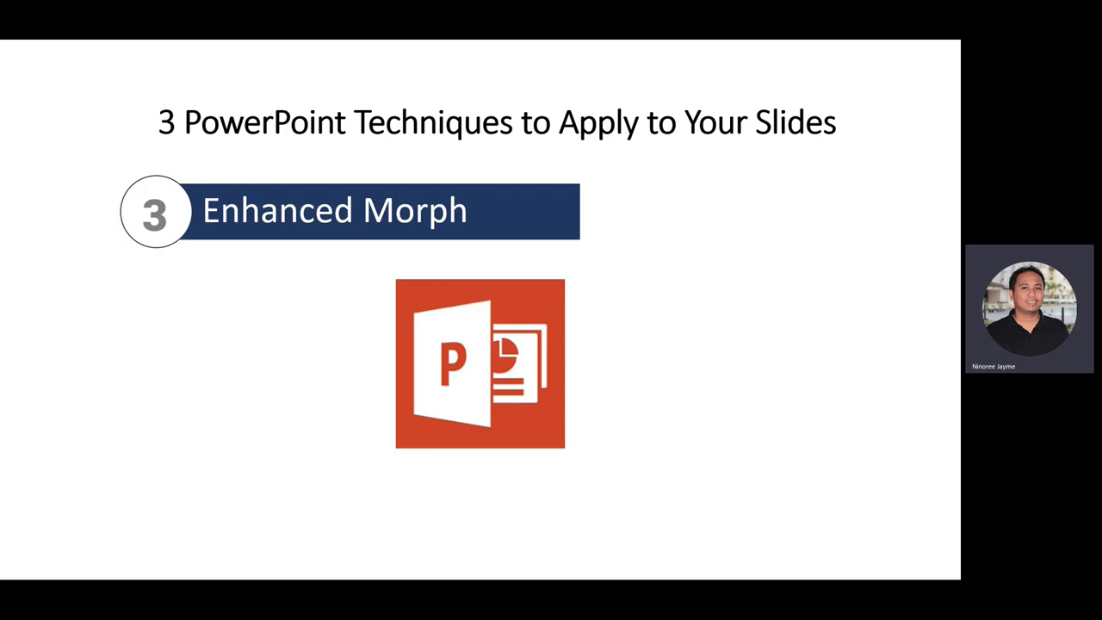
key(Escape)
key(Up)
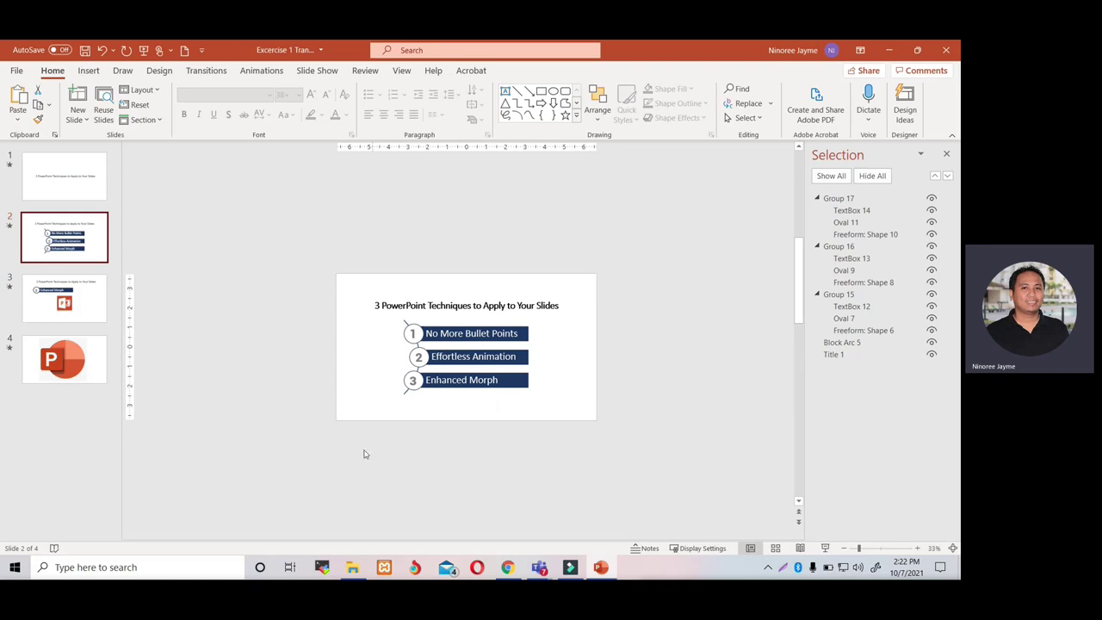
Step: Duplicate slide 2 and move the copy to the end of the deck as slide 5
right_click(52, 236)
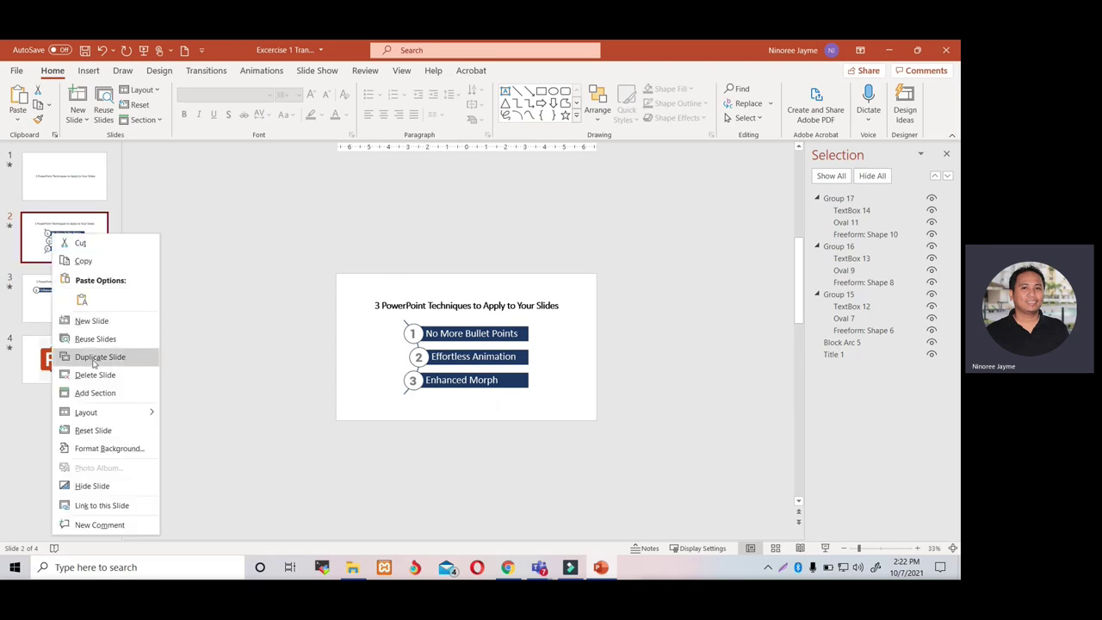
click(113, 359)
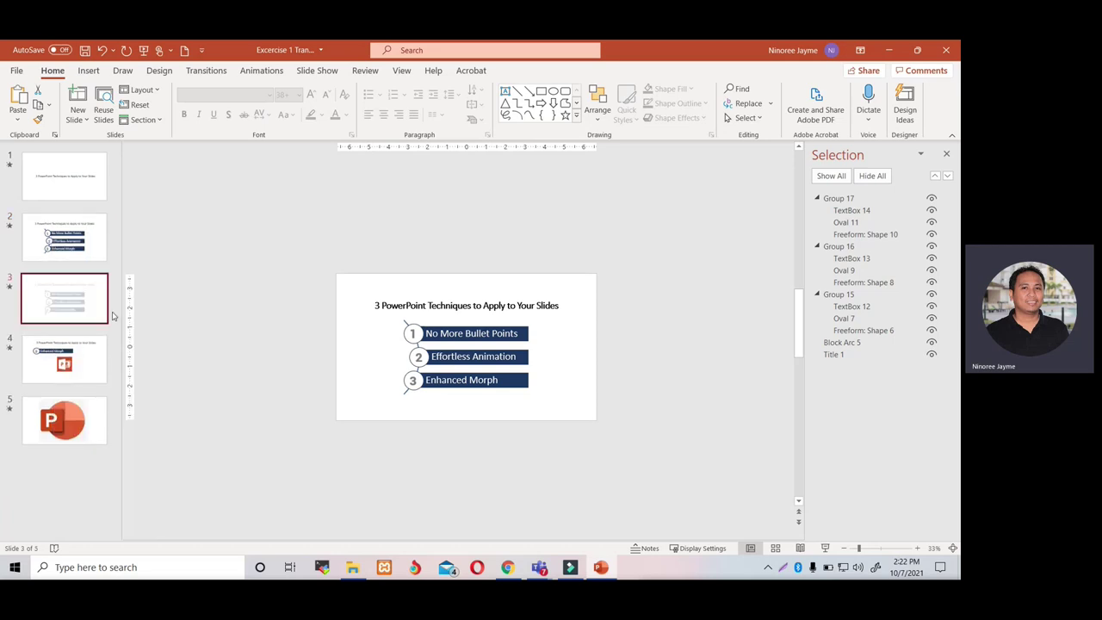
drag(92, 320, 91, 444)
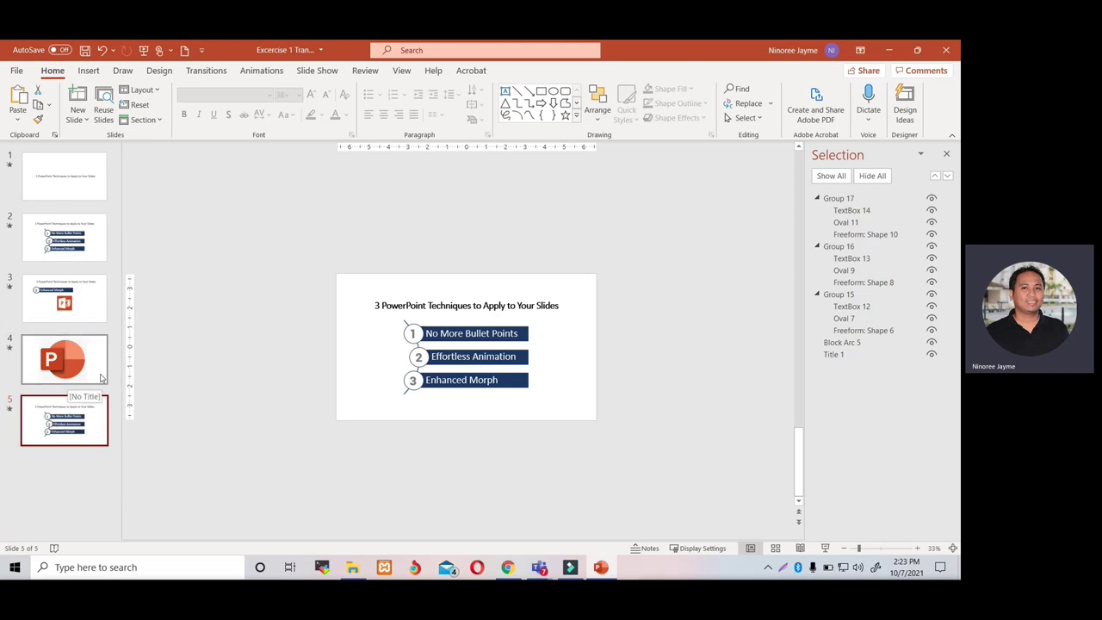
Step: Select and copy the three numbered label groups on slide 5
click(426, 344)
drag(556, 414, 229, 315)
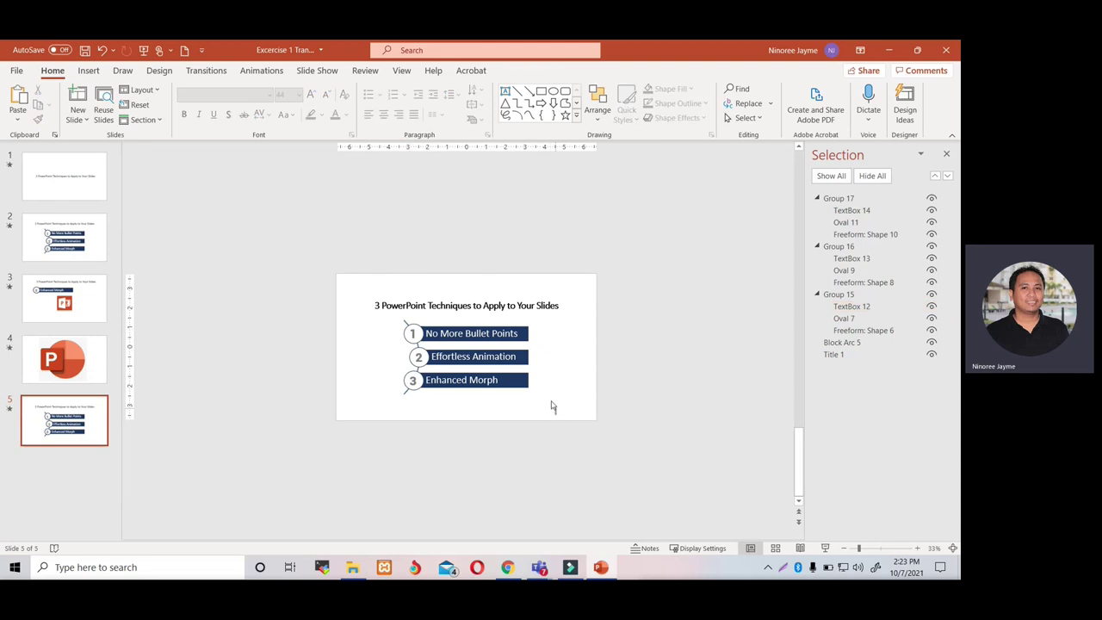
click(530, 404)
click(408, 326)
click(408, 330)
click(420, 347)
shift+click(431, 360)
shift+click(440, 382)
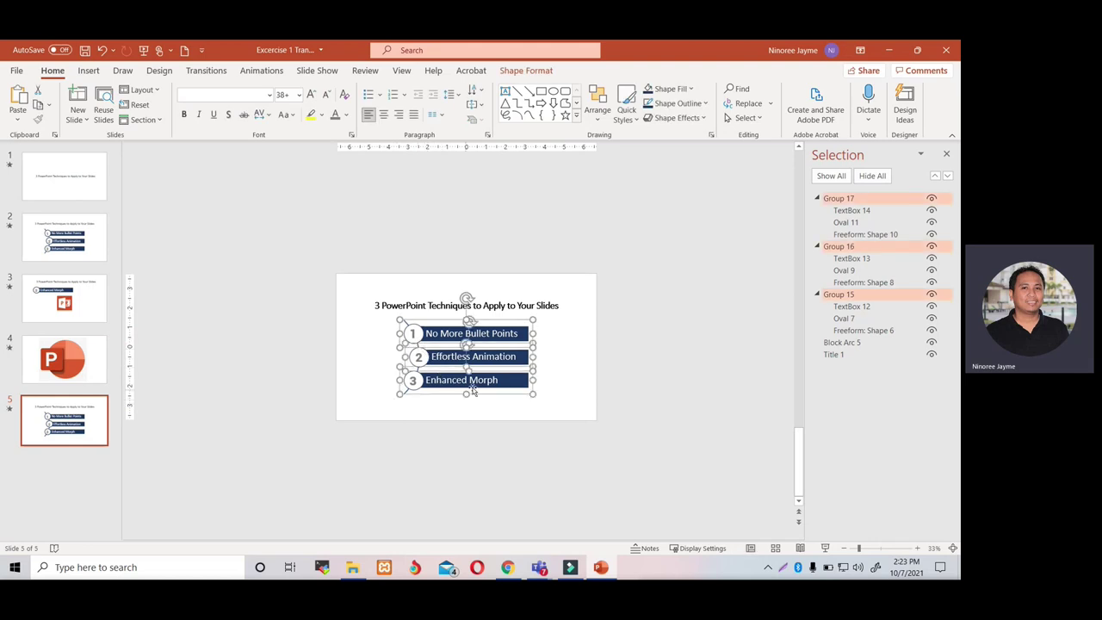
key(ctrl+c)
Step: Paste the labels onto slide 4 and move No More Bullet Points off-slide at the top right
click(65, 359)
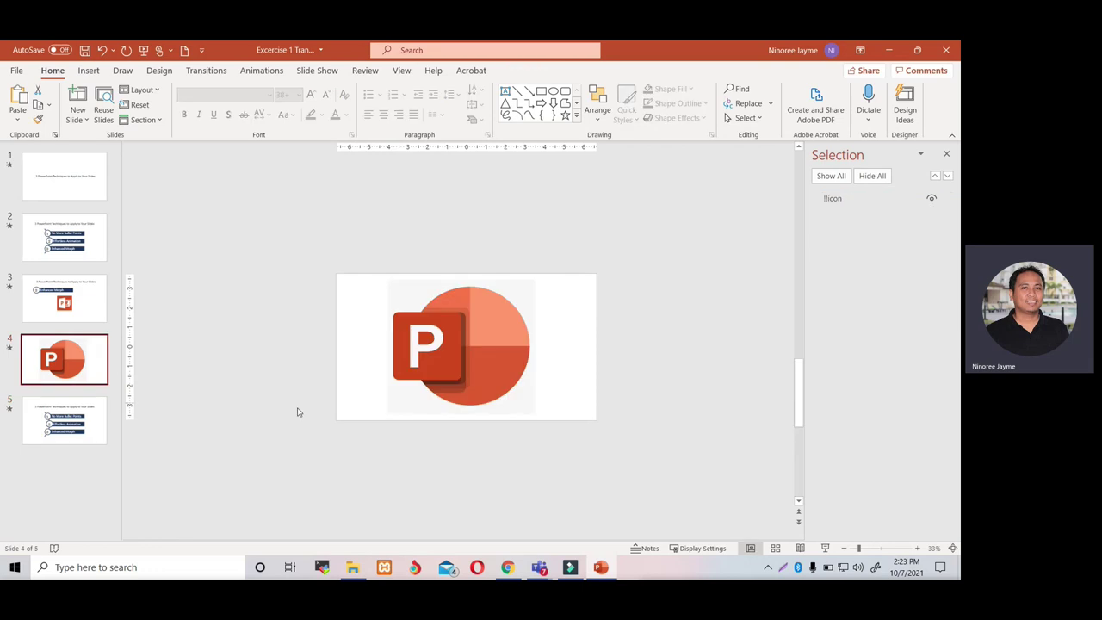
key(ctrl+v)
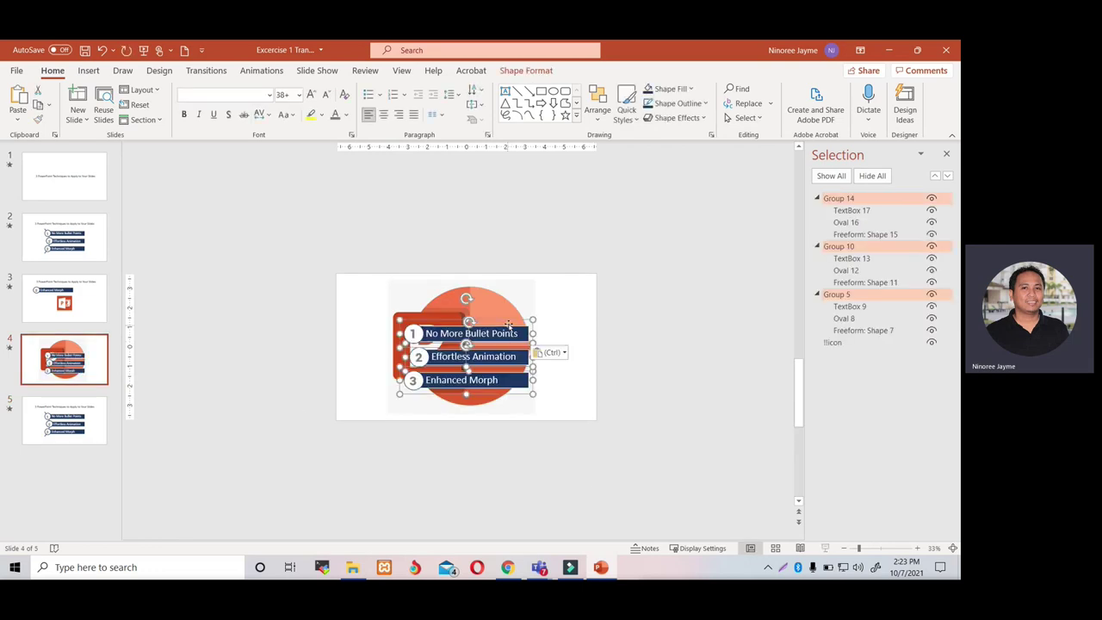
drag(509, 326, 528, 334)
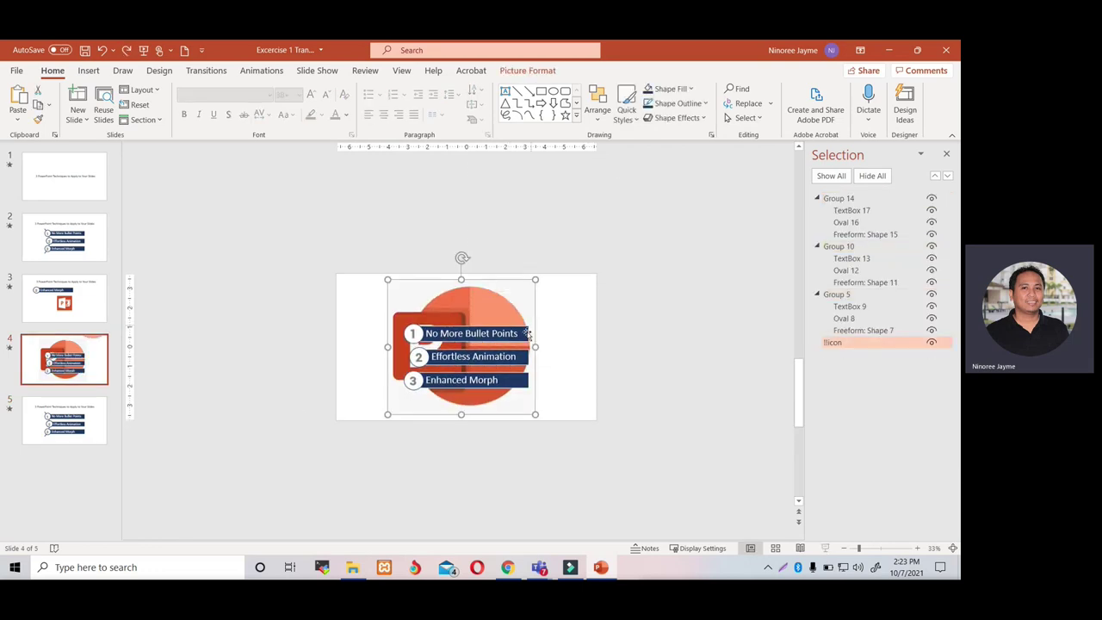
click(511, 335)
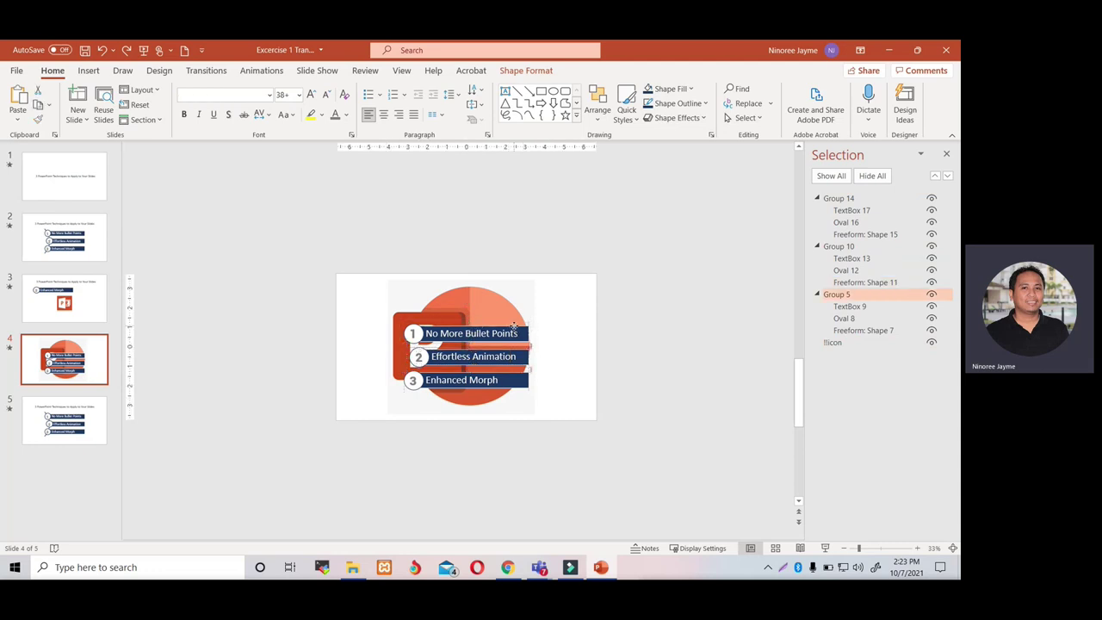
drag(472, 327, 618, 212)
Step: Move Effortless Animation and Enhanced Morph off the slide to the right of the large logo
click(521, 353)
drag(506, 366, 642, 343)
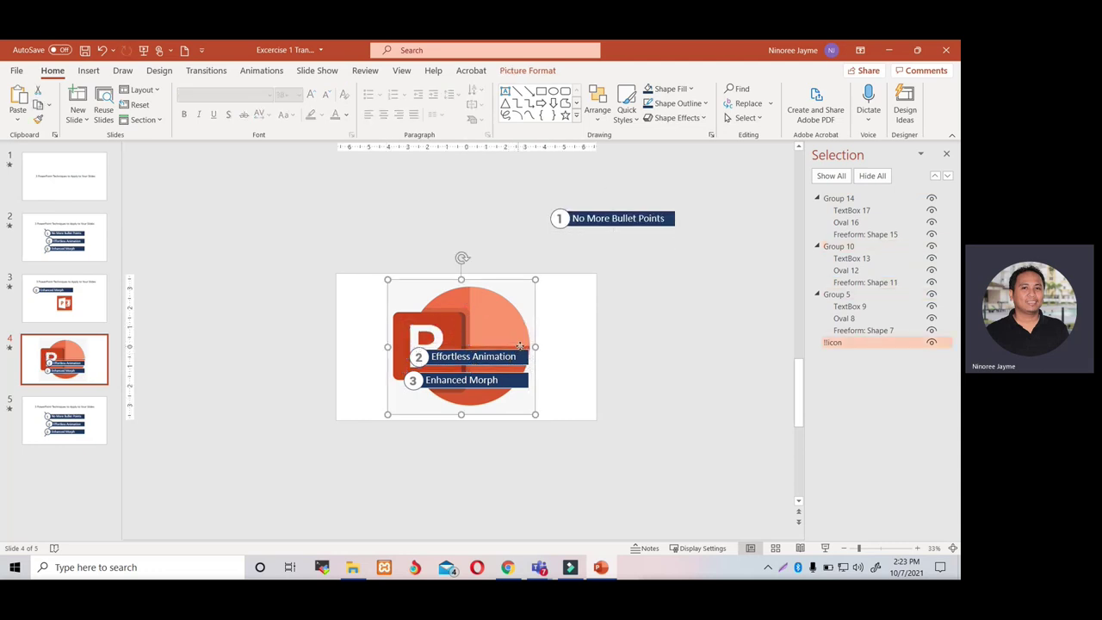
key(ctrl+z)
click(509, 362)
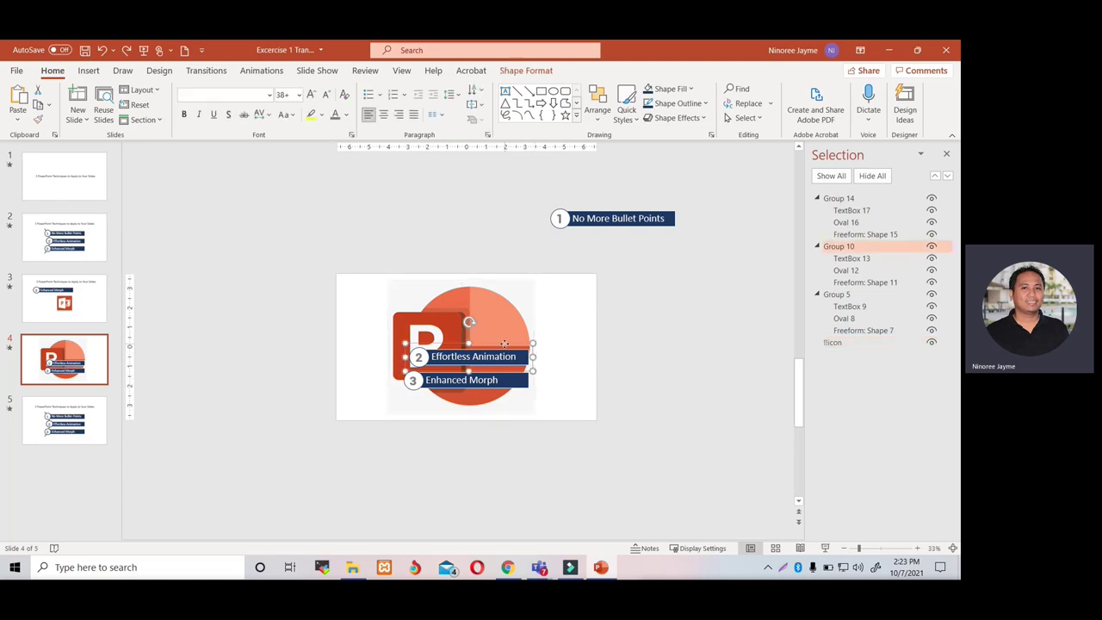
drag(504, 343, 706, 298)
click(509, 369)
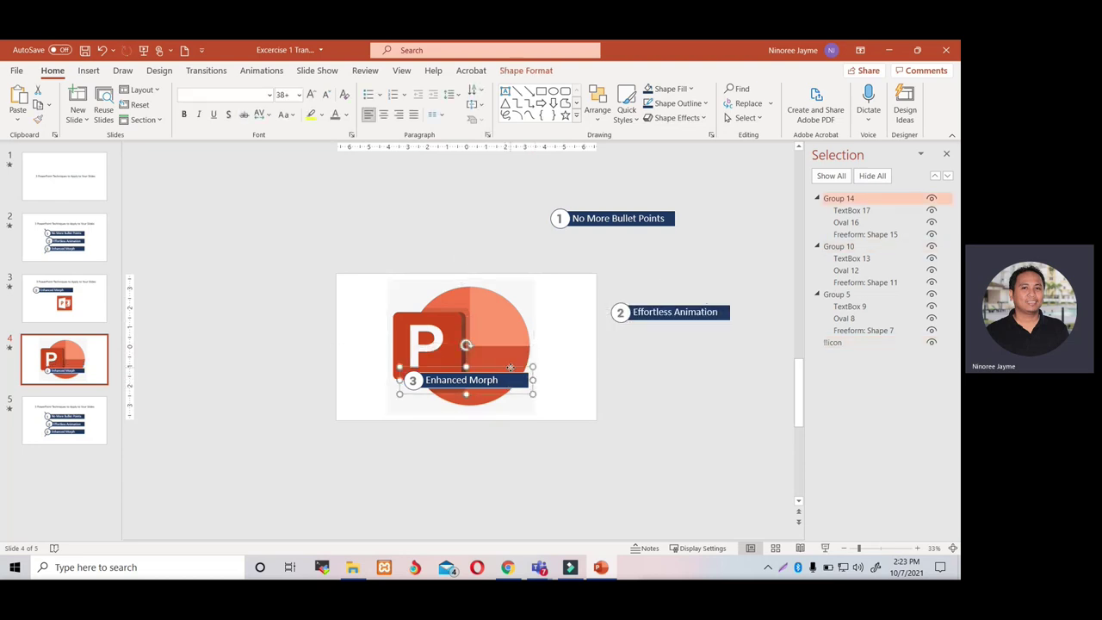
drag(511, 368, 712, 378)
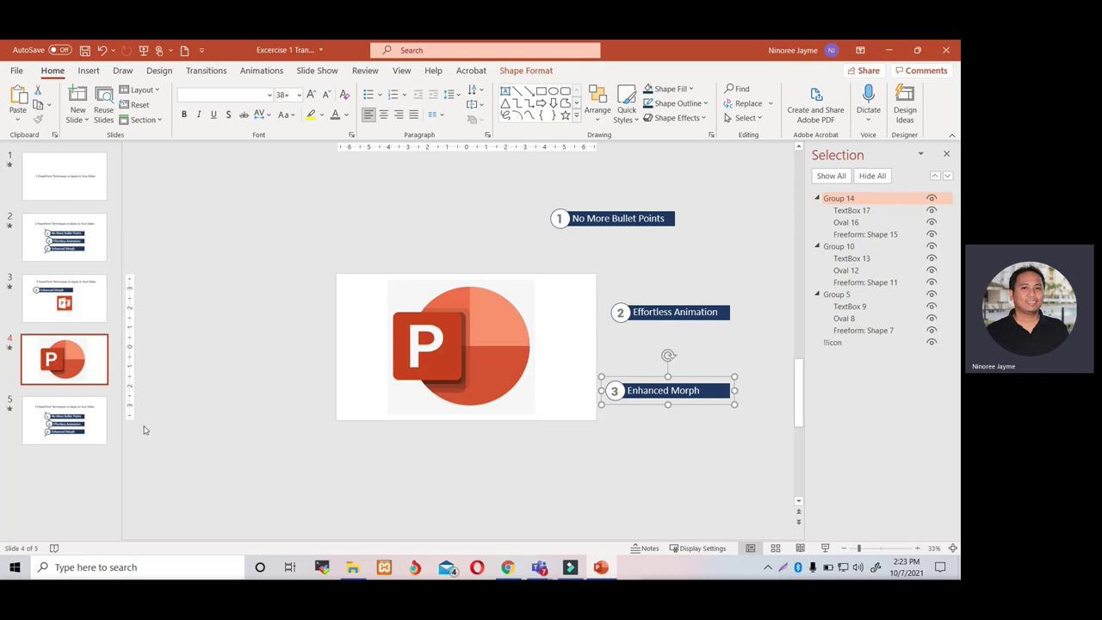
click(65, 426)
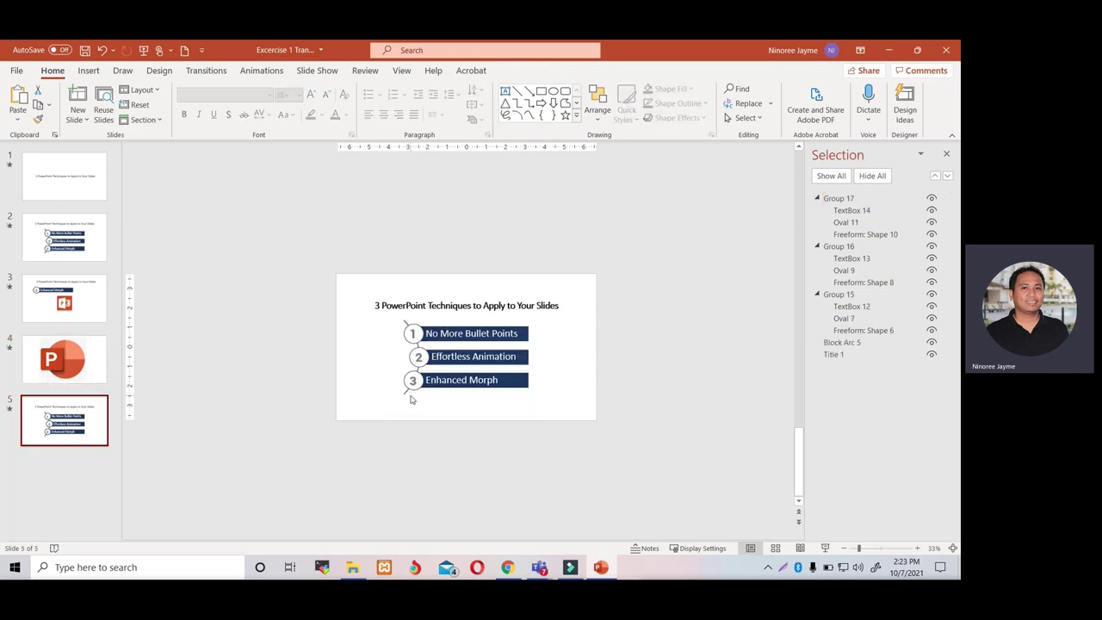
Step: Copy slide 5's curved arc onto slide 4, placed to the left of the slide
click(401, 322)
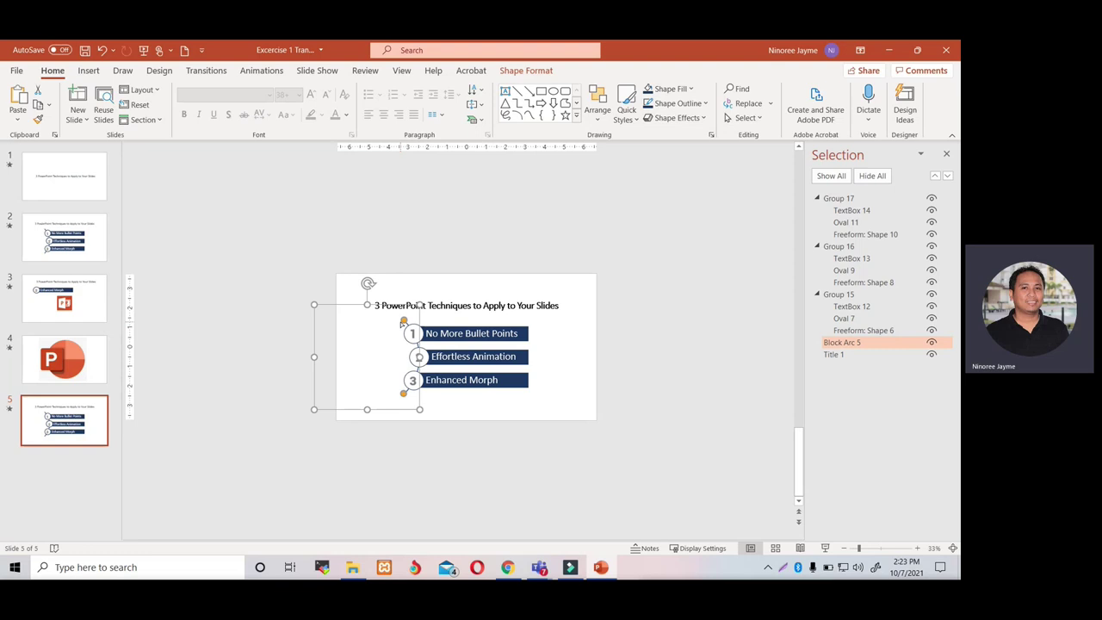
key(Page_Up)
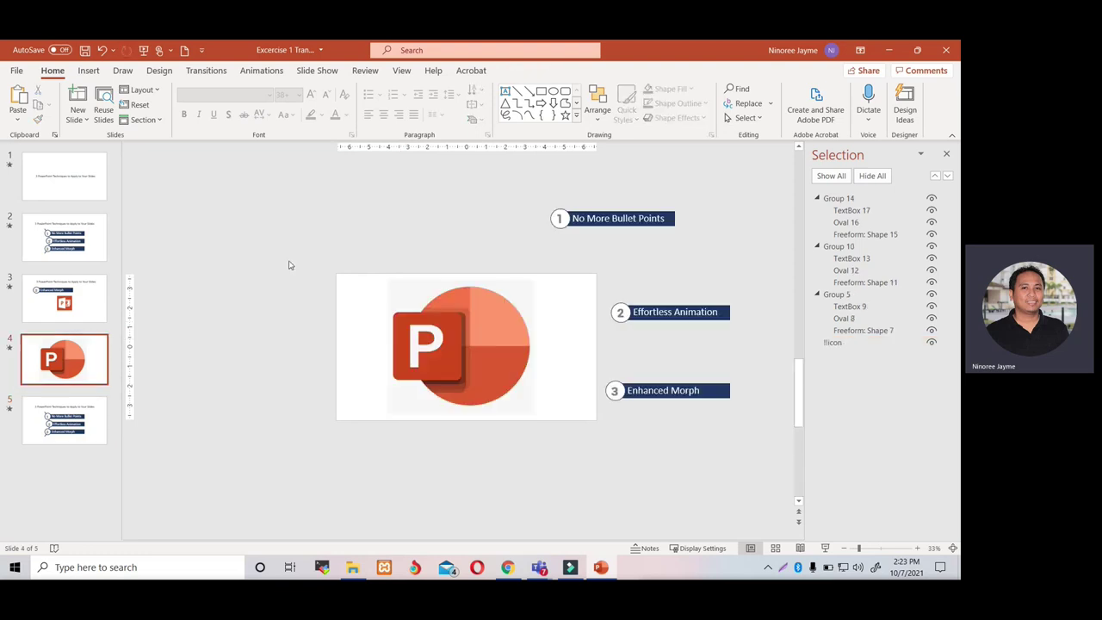
key(ctrl+v)
drag(337, 304, 218, 293)
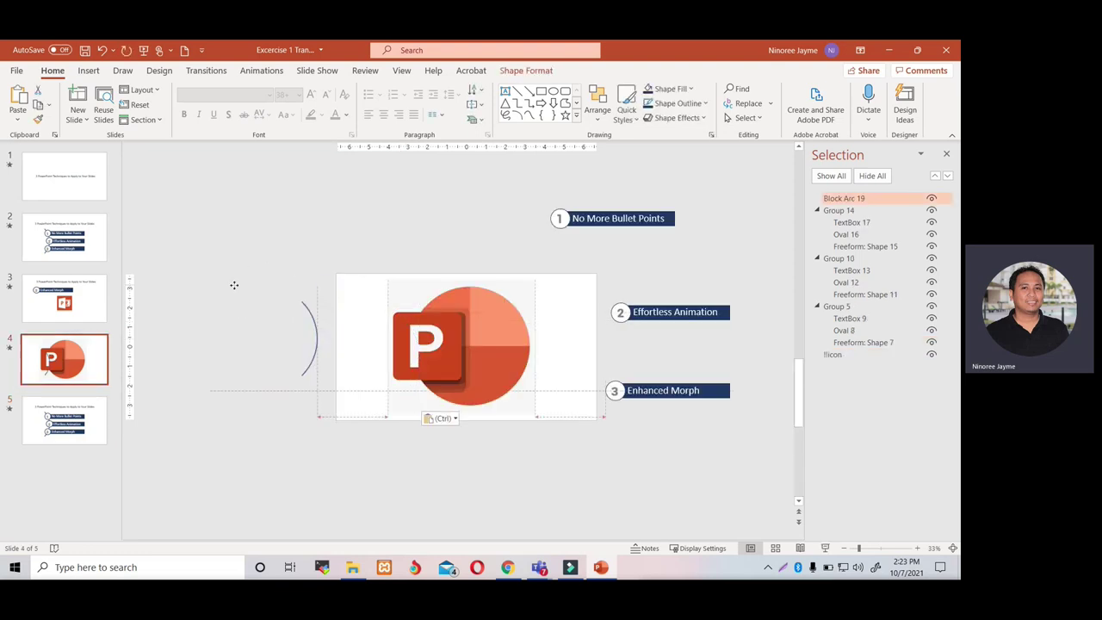
Step: Reposition the off-slide labels on slide 4: No More Bullet Points above, Enhanced Morph below, Effortless Animation right
click(582, 215)
drag(582, 215, 453, 220)
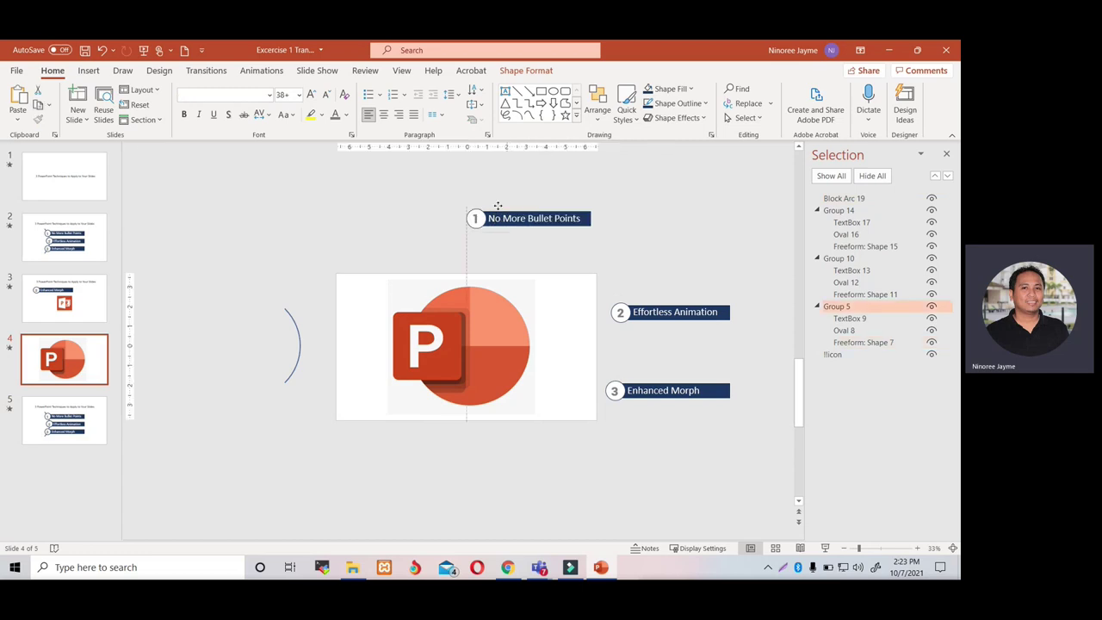
click(670, 315)
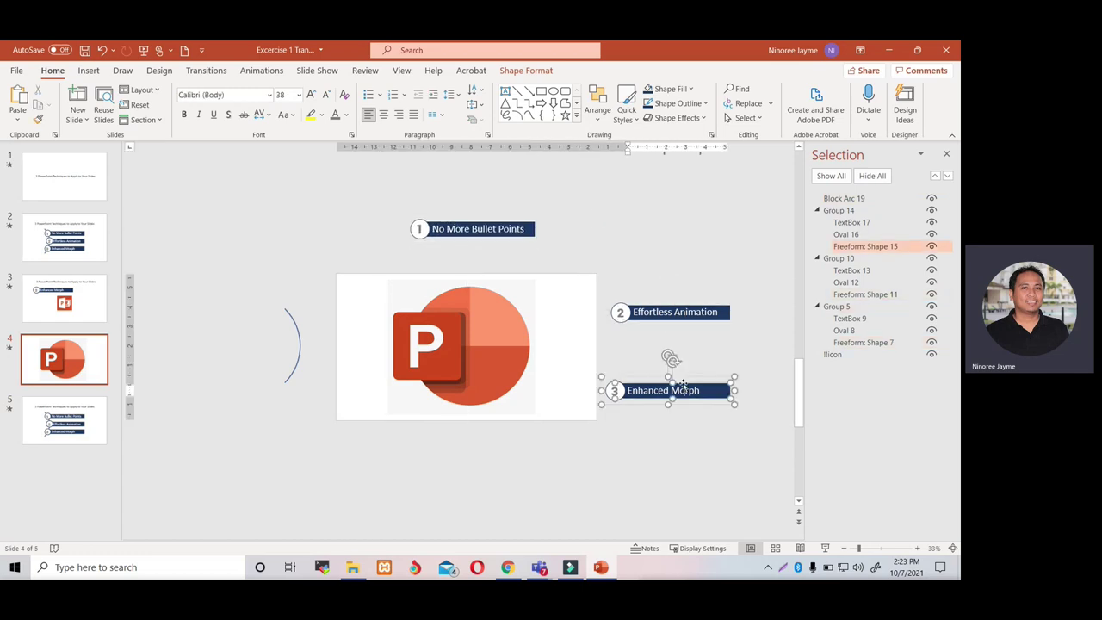
drag(681, 385, 495, 462)
click(688, 310)
drag(688, 310, 704, 324)
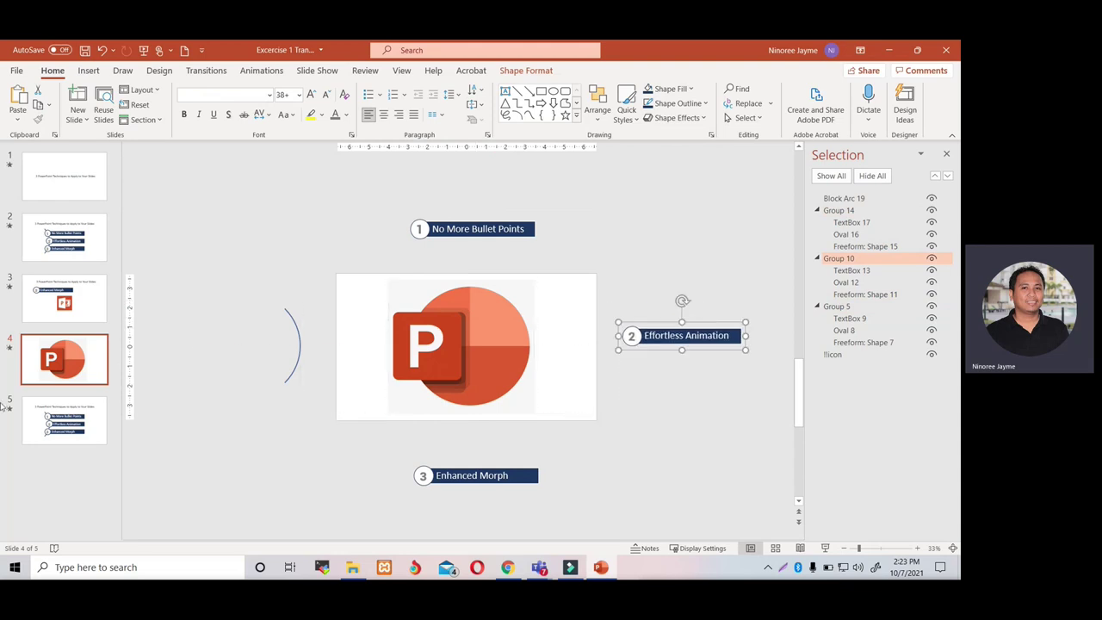
Step: Check slide 5's Morph transition settings and preview the transition
click(90, 424)
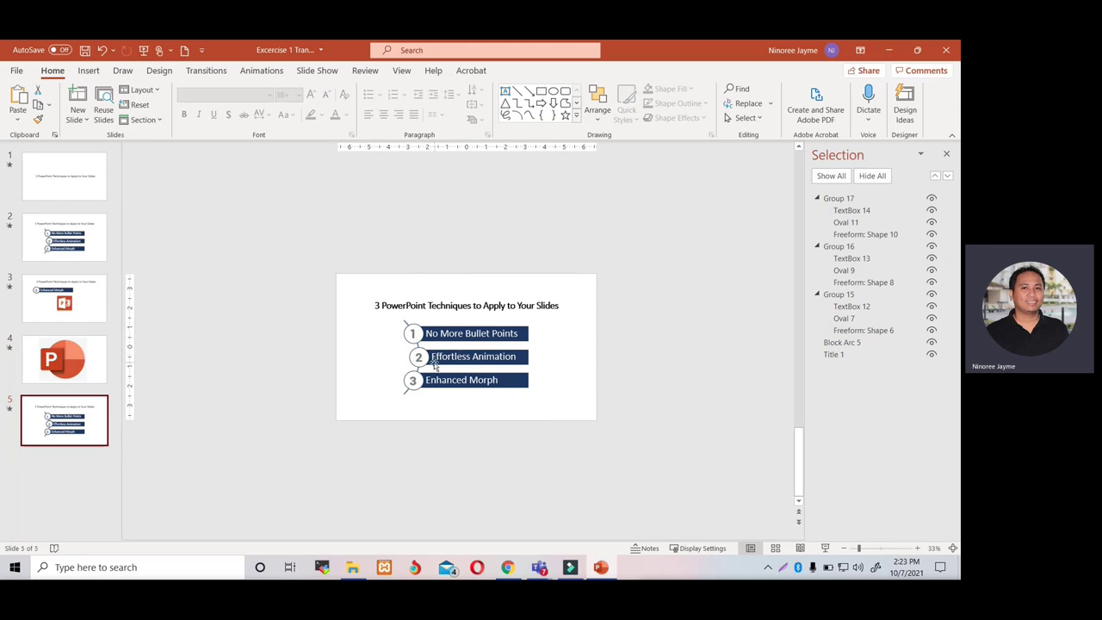
key(Home)
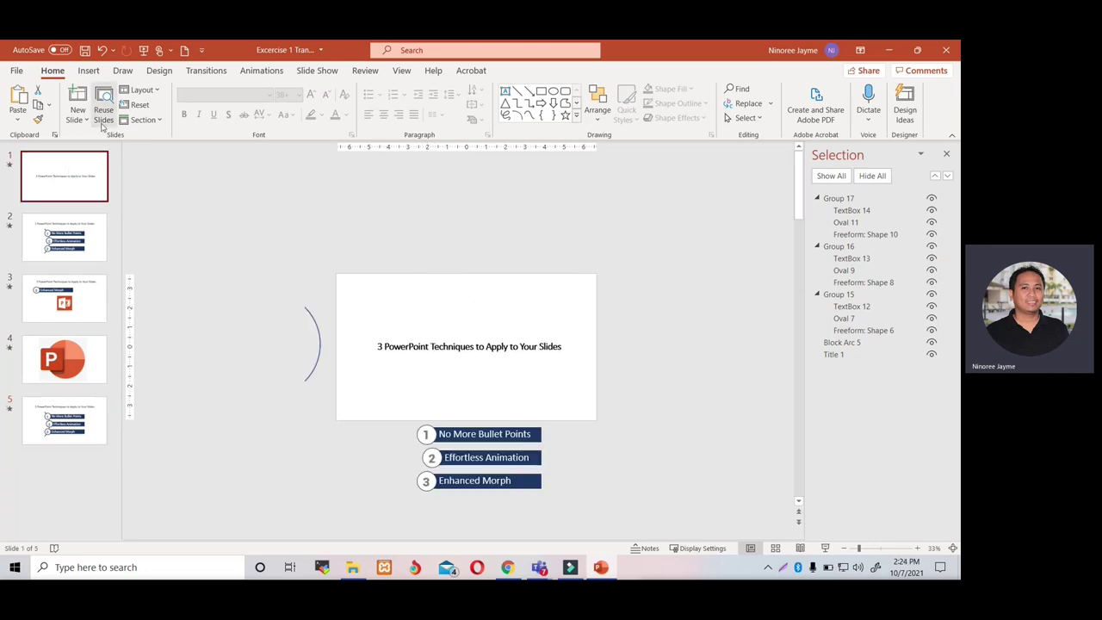
click(96, 422)
click(206, 70)
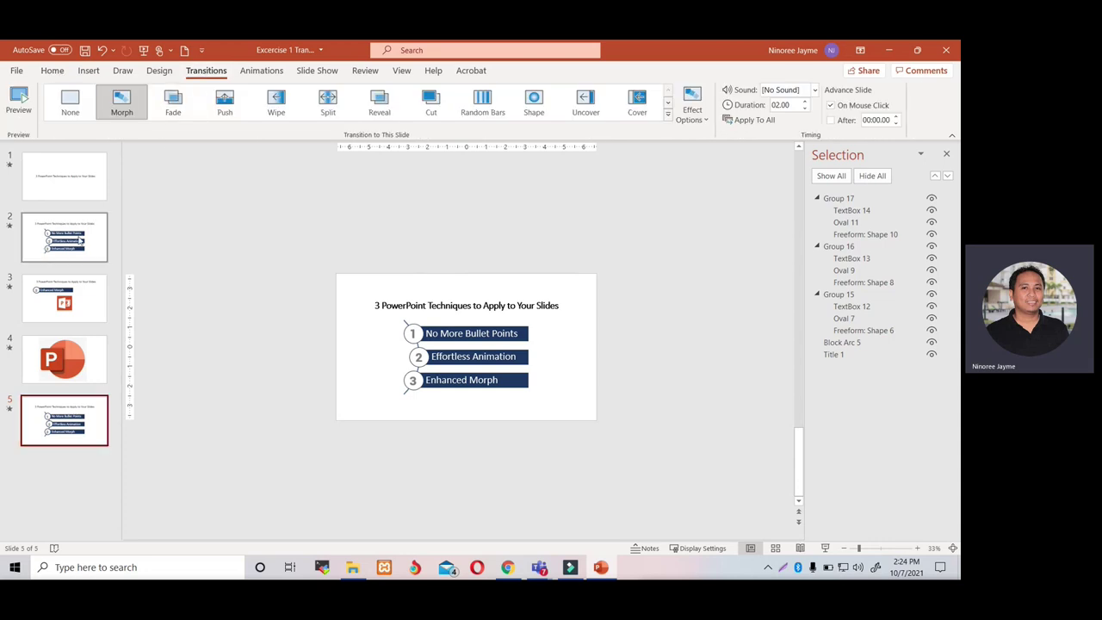
key(Home)
Step: Play the deck from the beginning through the numbered bars and Enhanced Morph slides
click(143, 51)
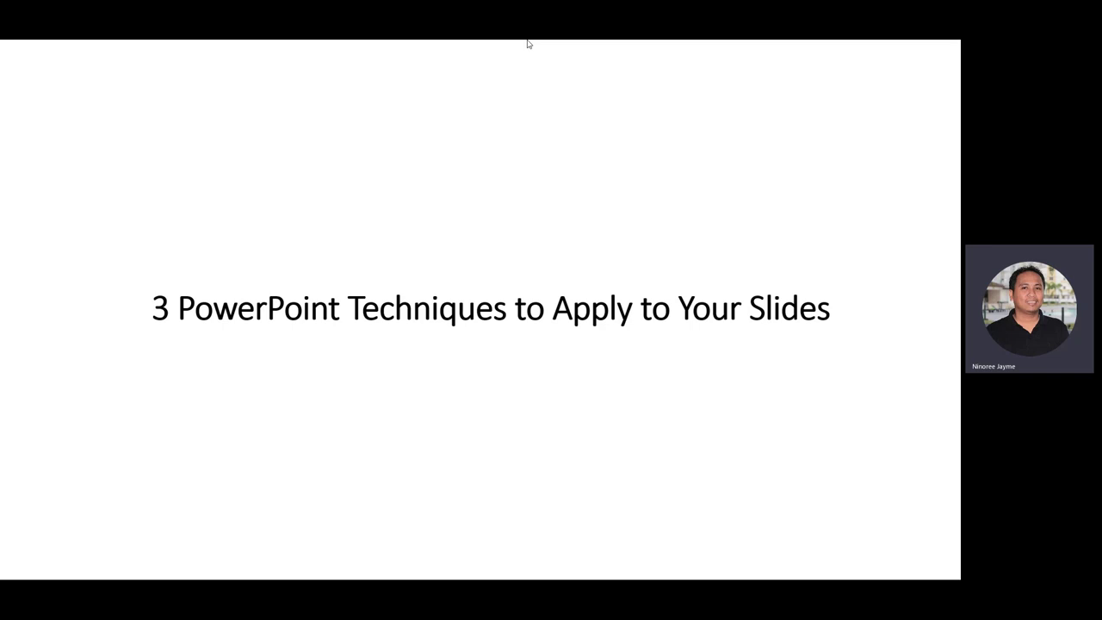
click(529, 43)
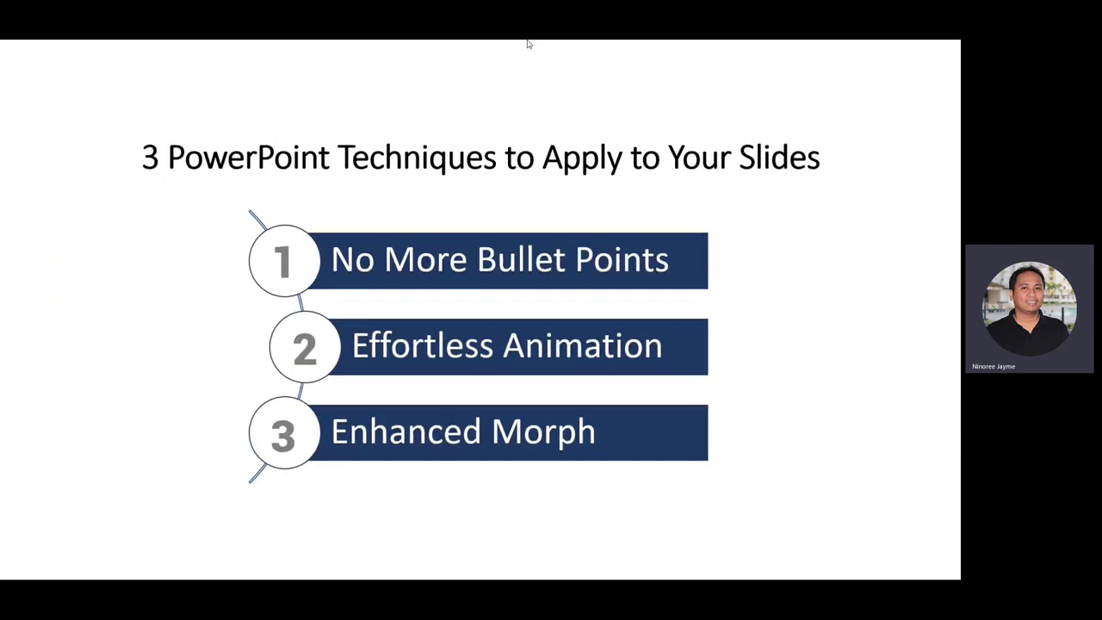
click(529, 43)
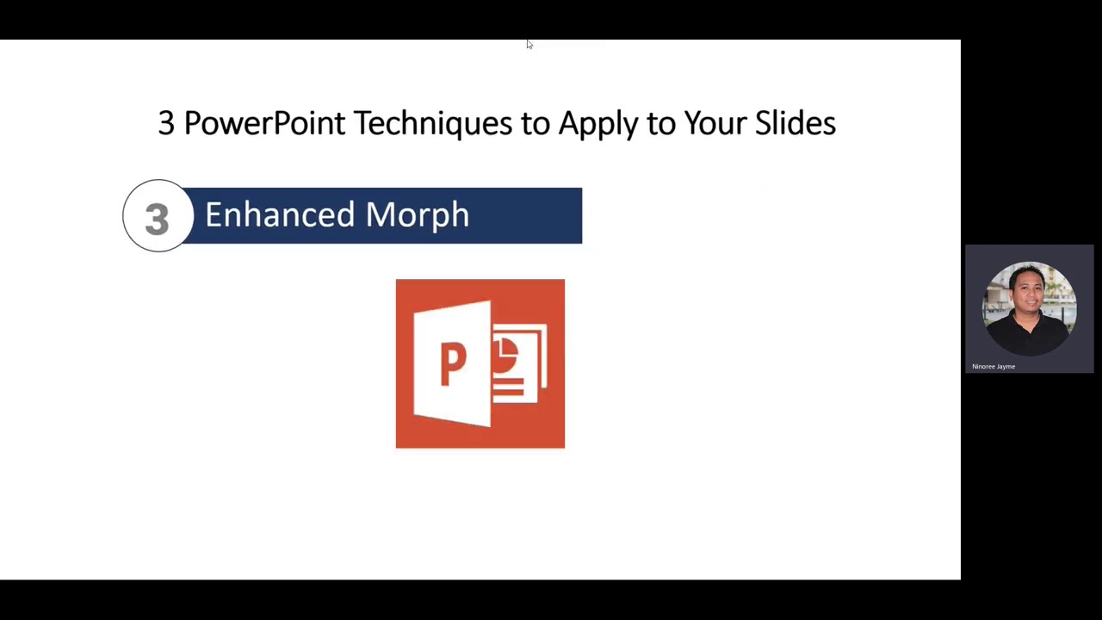
click(529, 43)
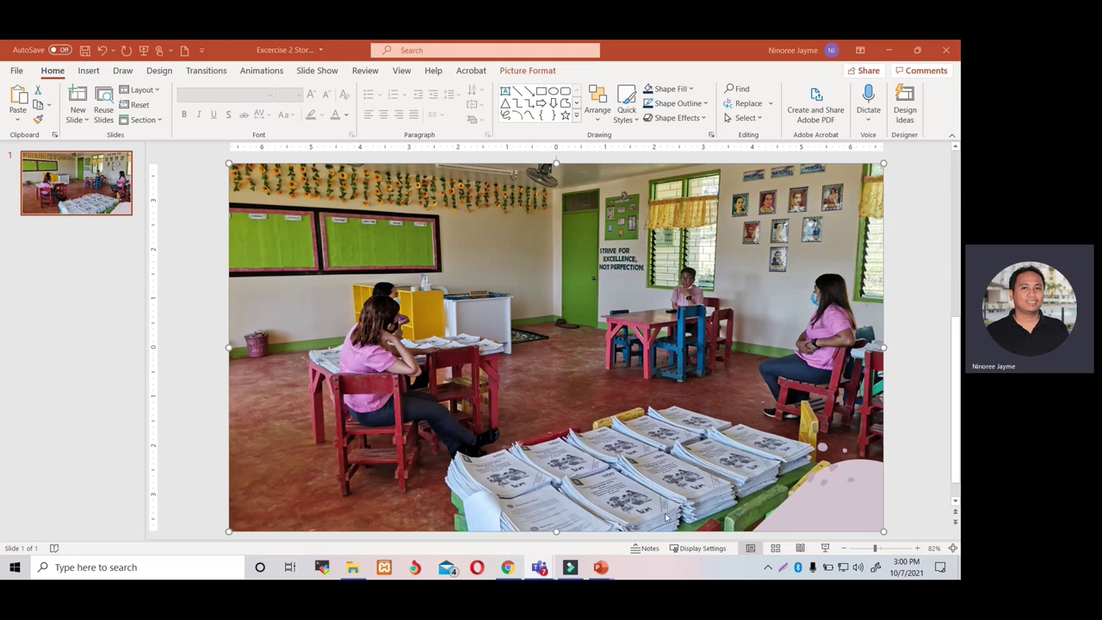
Step: Duplicate slide 1 of the Exercise 2 classroom photo deck
click(82, 207)
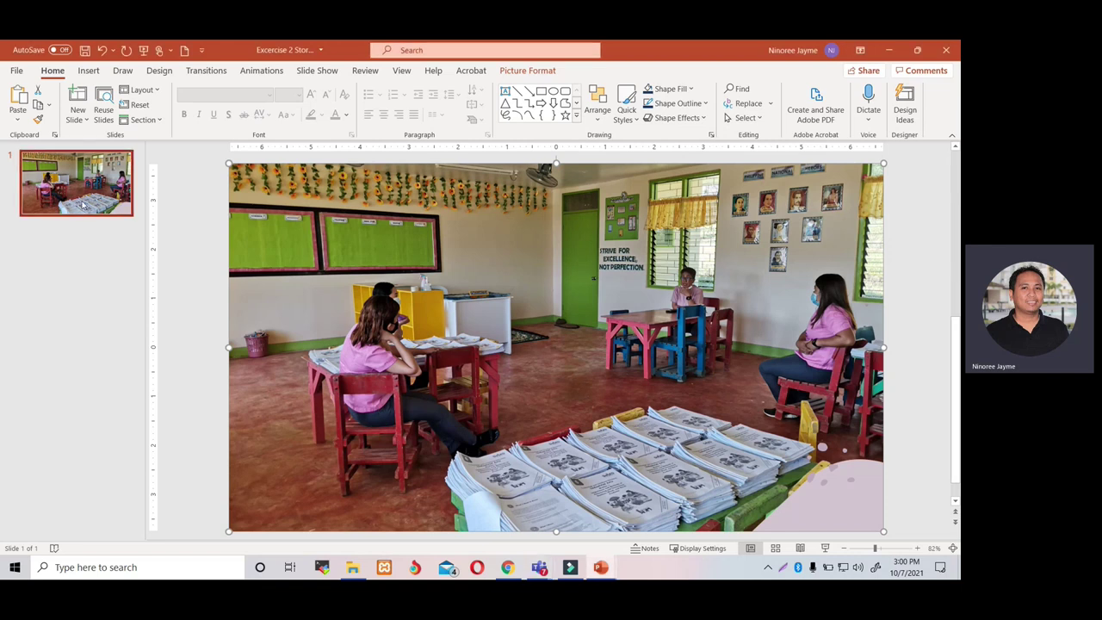
right_click(83, 203)
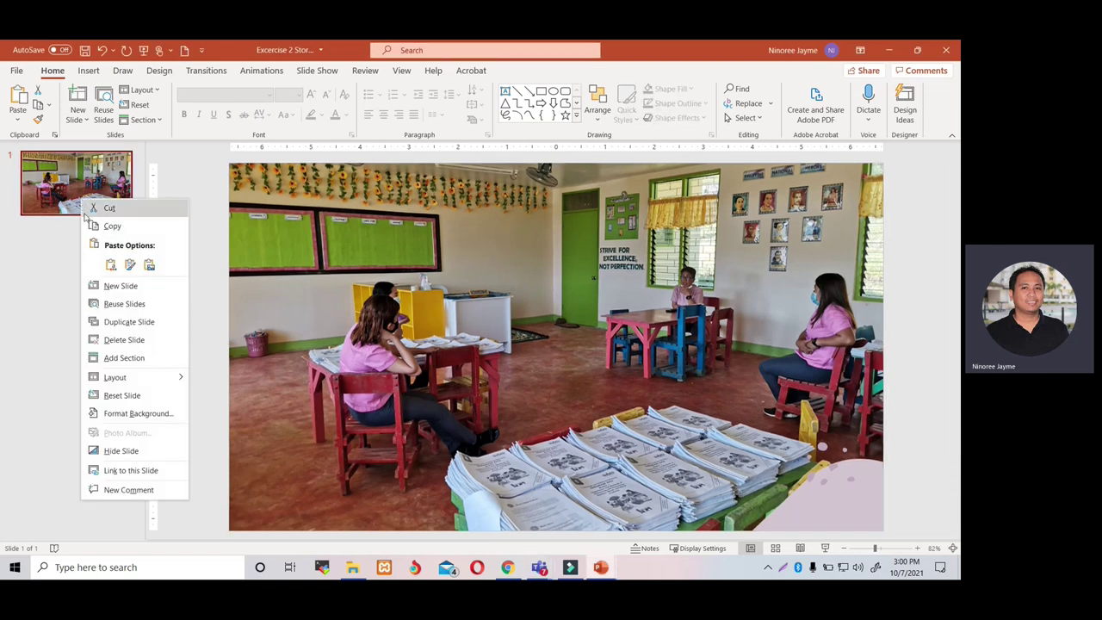
click(121, 323)
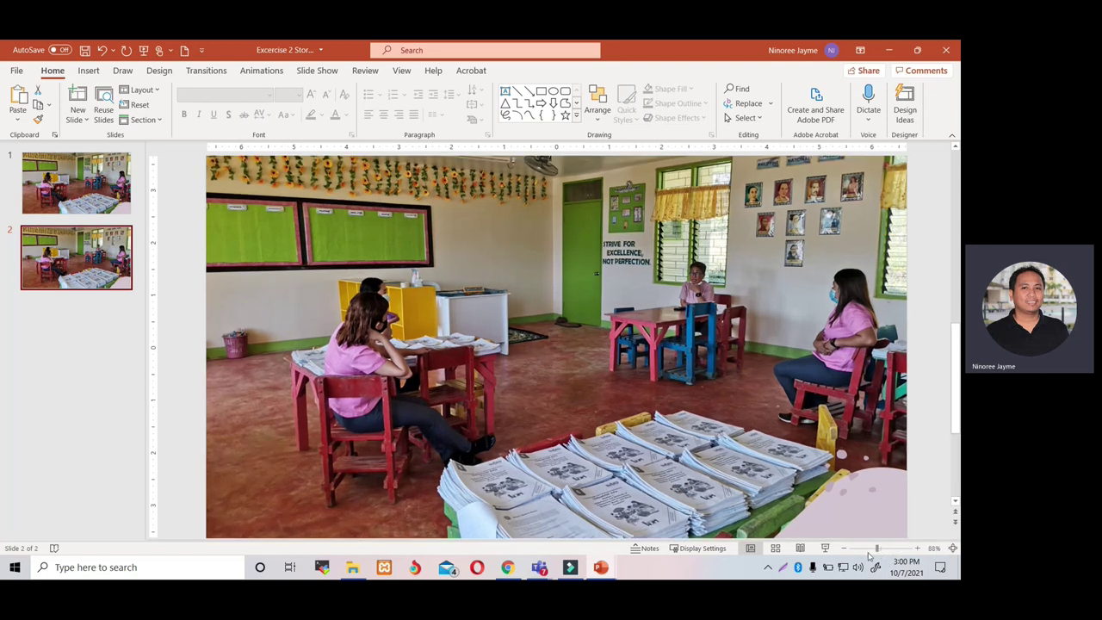
Step: Zoom out to 33%, widen the thumbnails, and move slide 2's photo to the slide's centre-left
drag(877, 548, 859, 549)
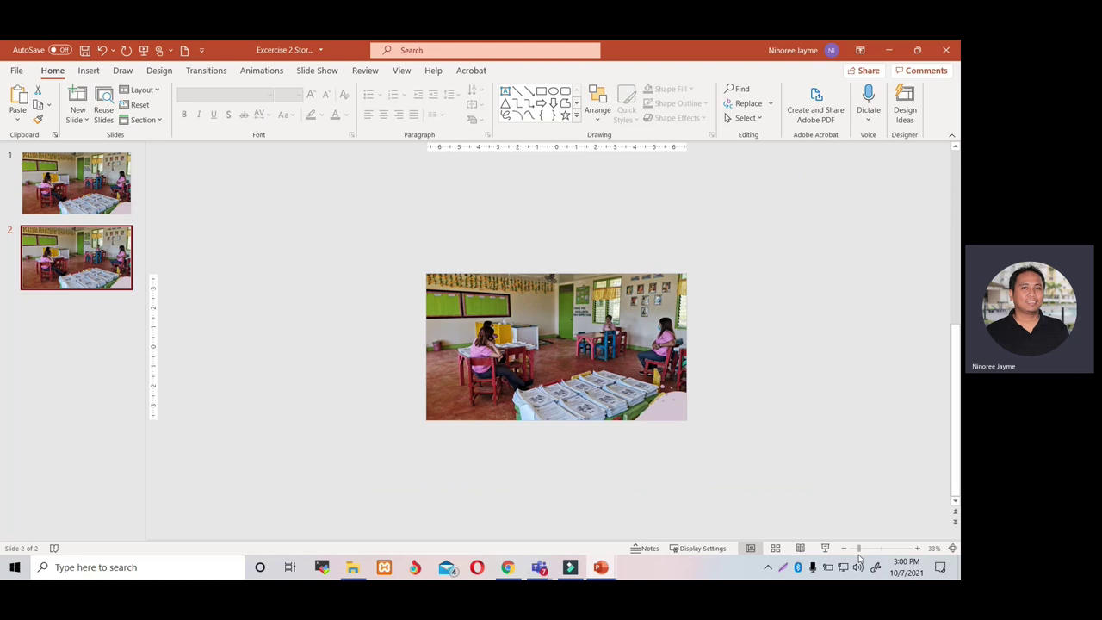
drag(147, 316, 218, 346)
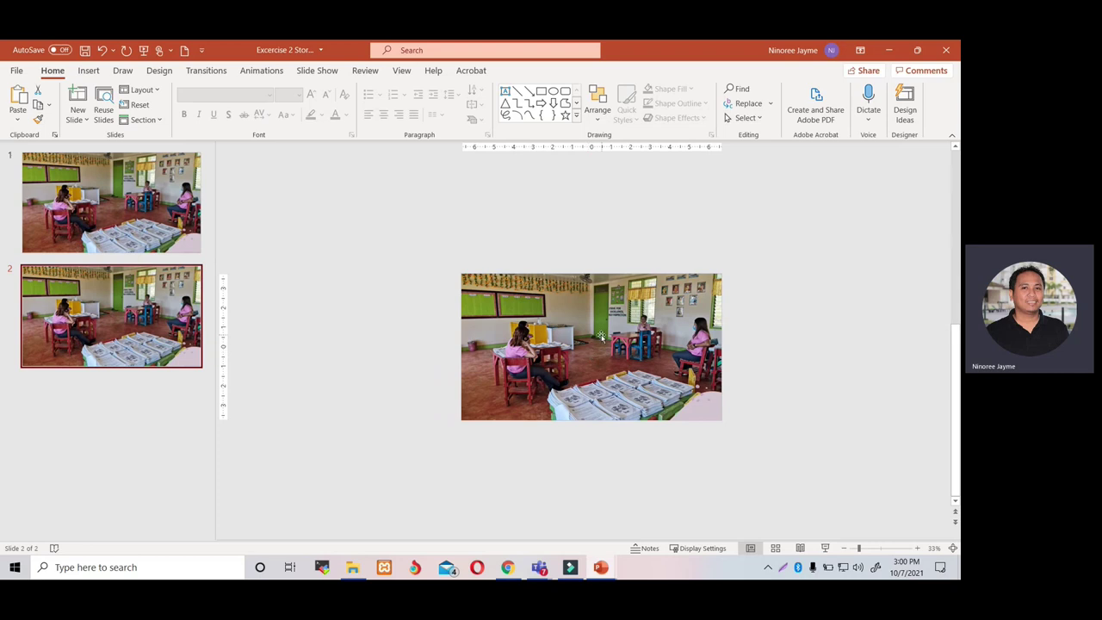
mouse_move(559, 346)
mouse_down()
mouse_move(529, 377)
mouse_move(875, 405)
mouse_move(861, 398)
mouse_up()
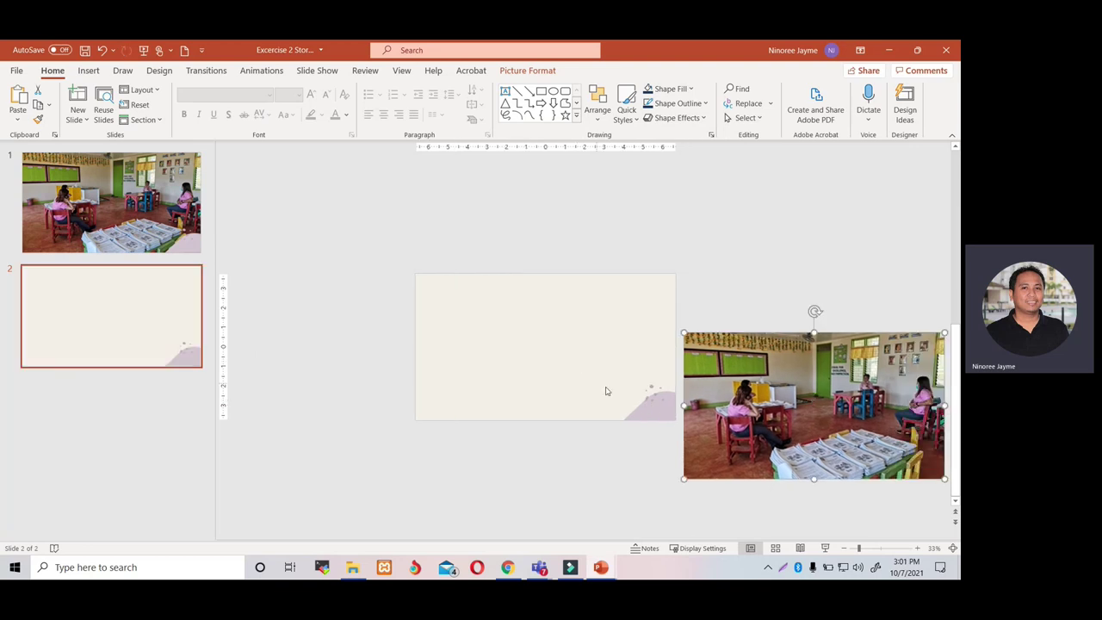
click(669, 405)
drag(796, 423, 517, 411)
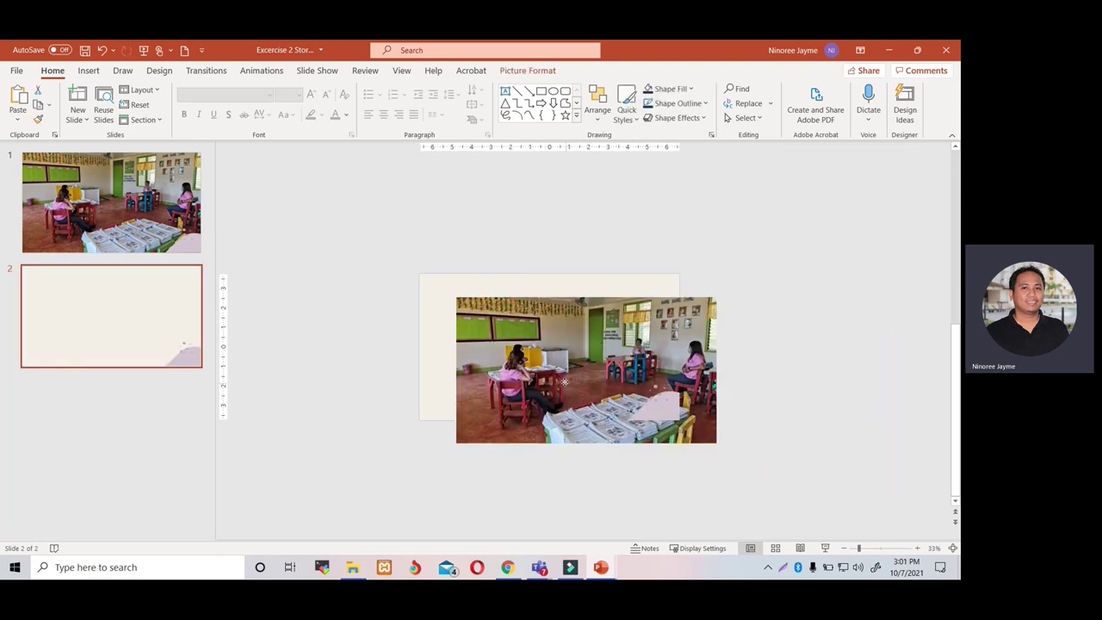
key(ctrl+z)
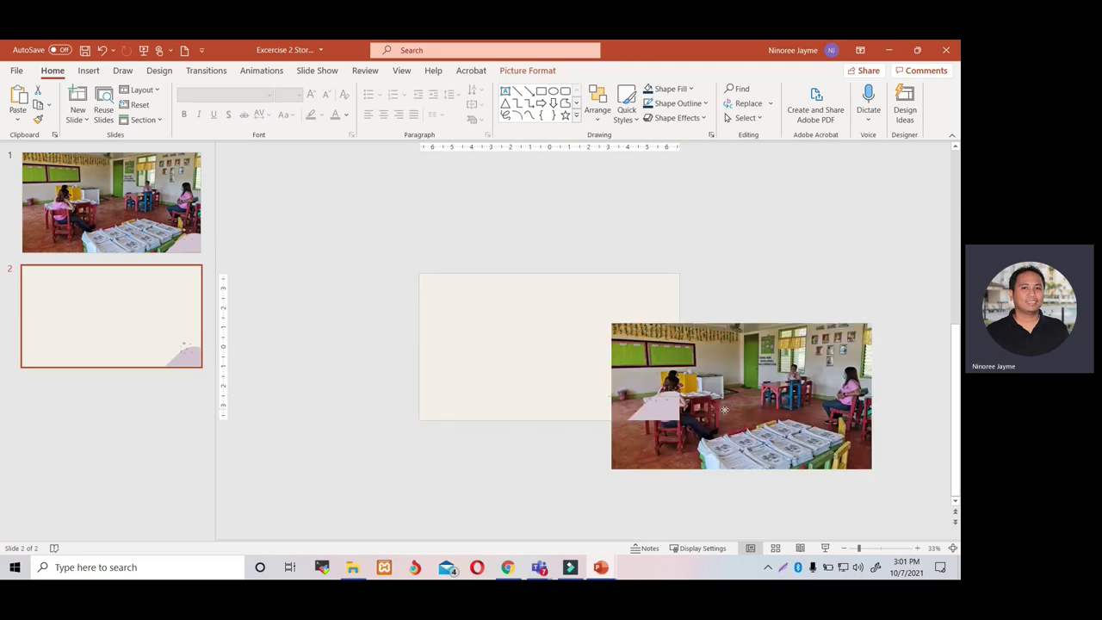
drag(699, 362, 562, 322)
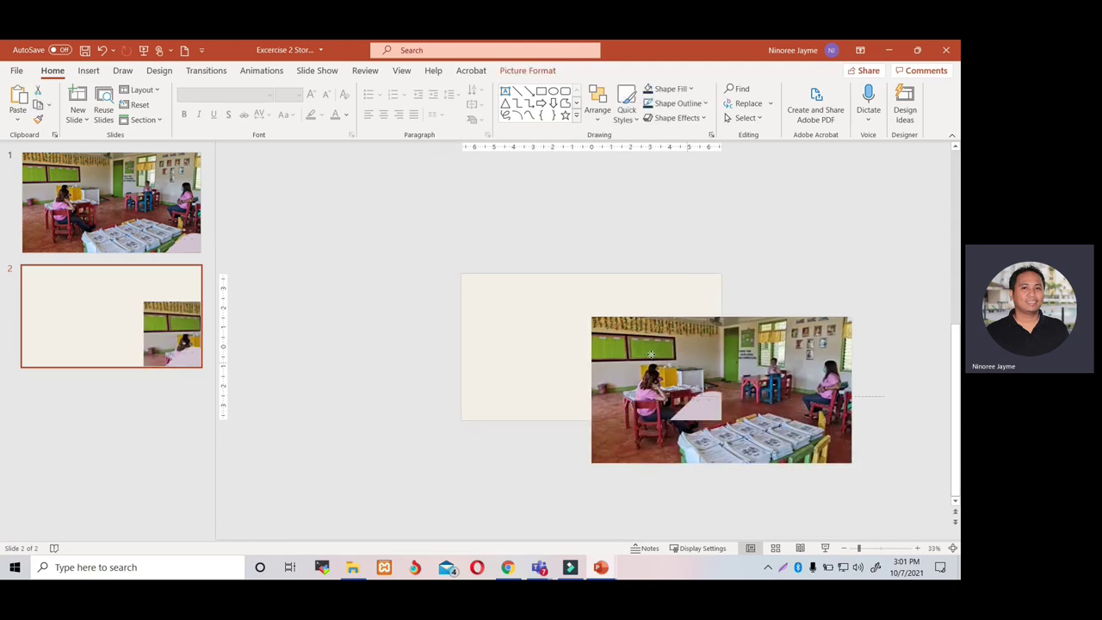
Step: Enlarge slide 2's photo from its corners and position it over the slide
drag(501, 286, 328, 159)
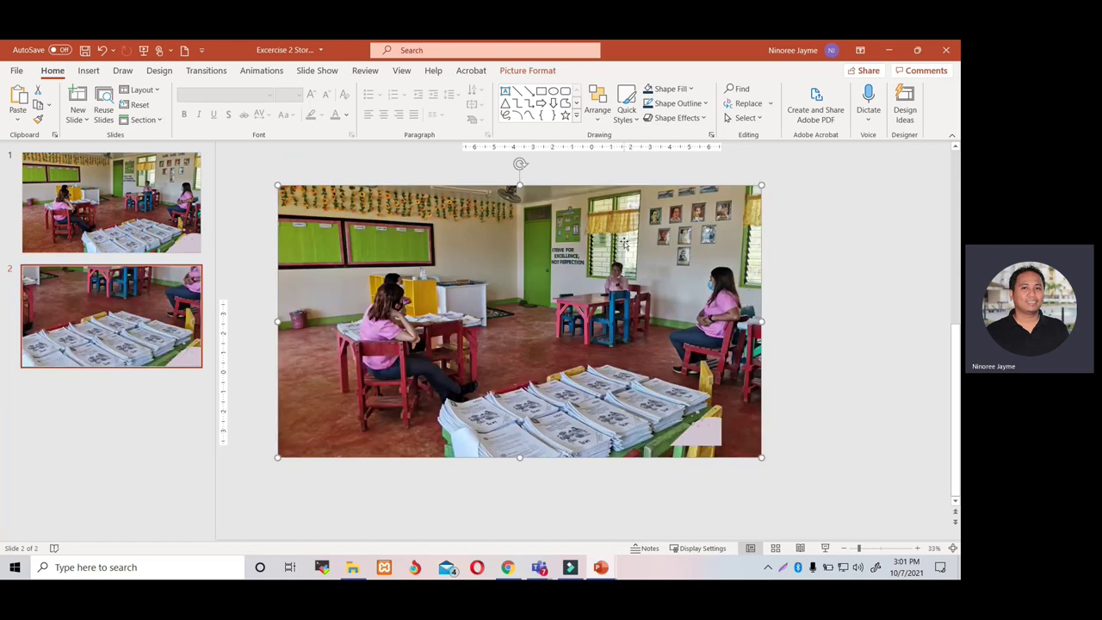
drag(624, 239, 647, 283)
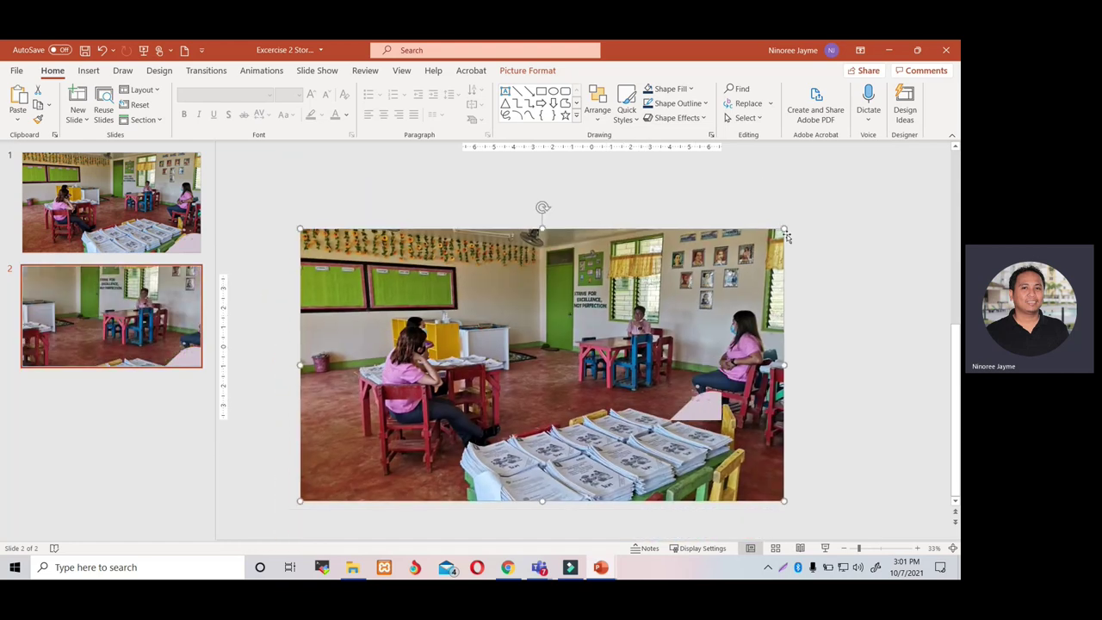
mouse_move(782, 230)
mouse_down()
mouse_move(815, 196)
mouse_move(896, 163)
mouse_up()
drag(829, 210, 765, 260)
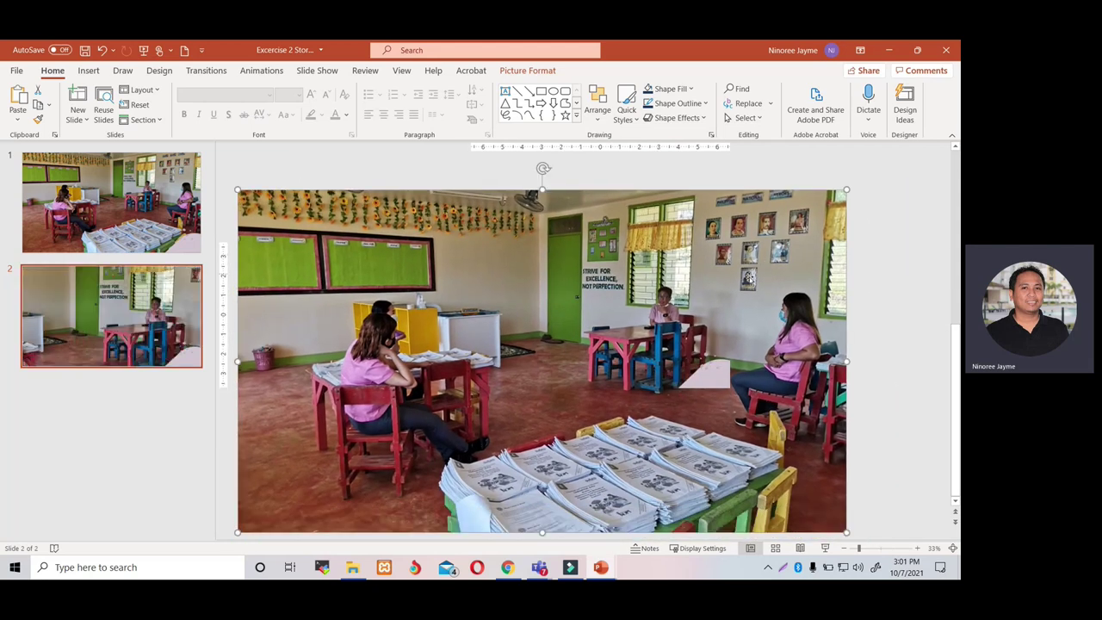
drag(708, 307, 729, 299)
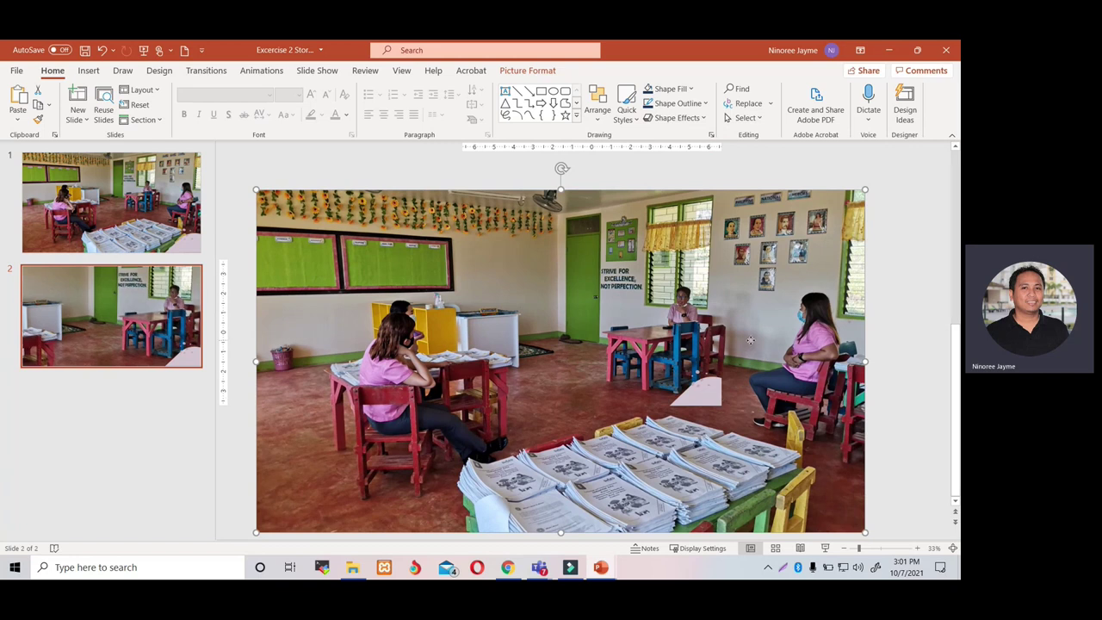
Step: Send the photo to back and enlarge it past the slide edges, framing the woman under STRIVE FOR EXCELLENCE
right_click(751, 346)
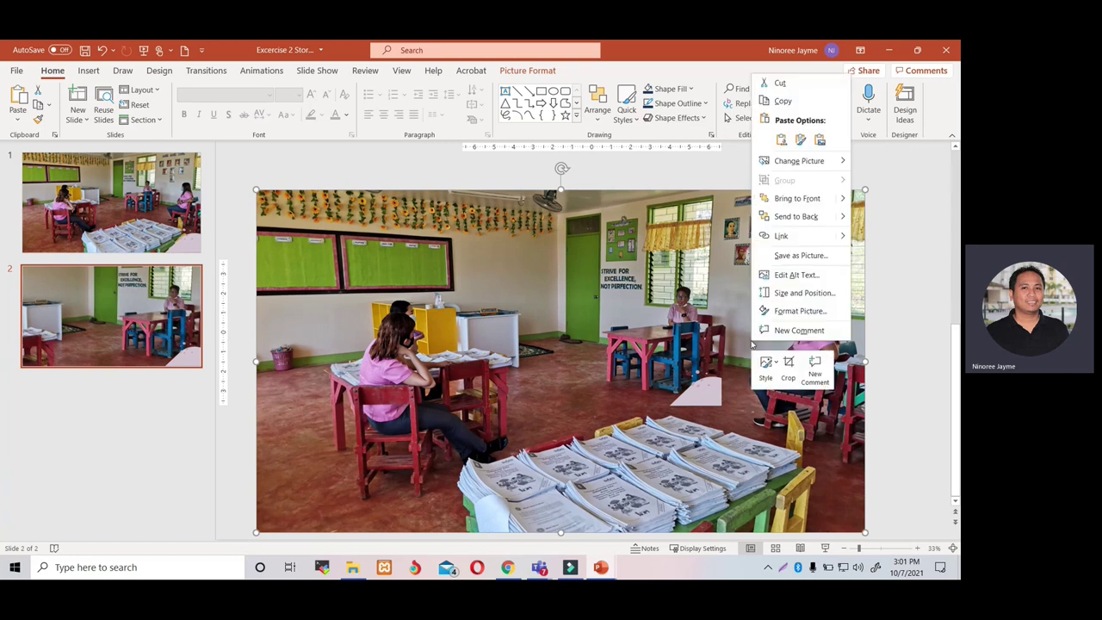
click(792, 216)
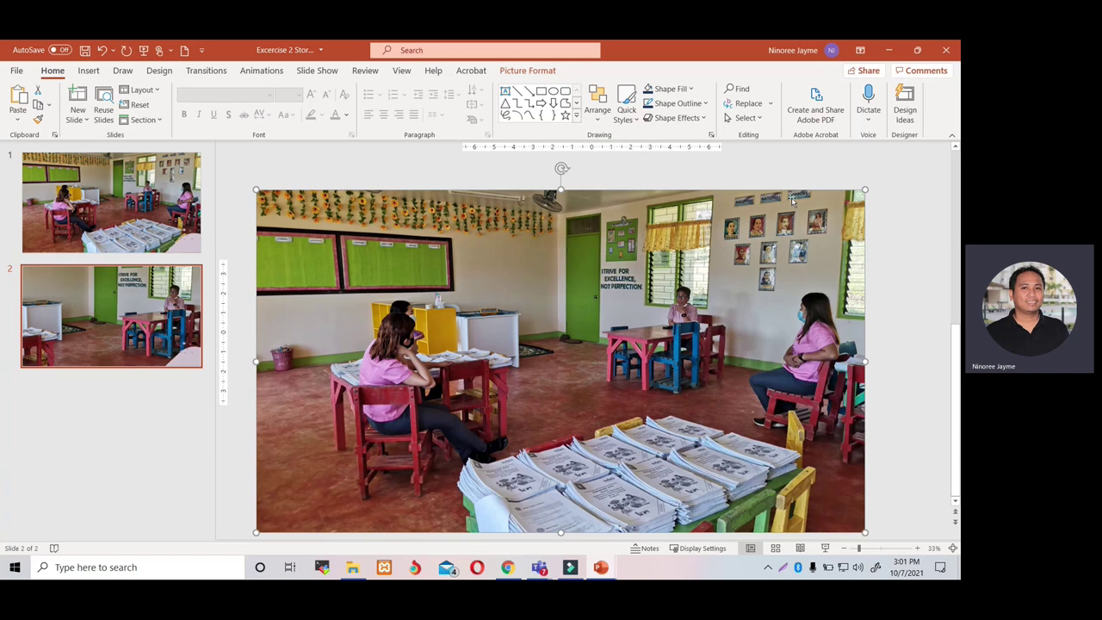
mouse_move(725, 308)
mouse_down()
mouse_move(732, 330)
mouse_move(732, 312)
mouse_up()
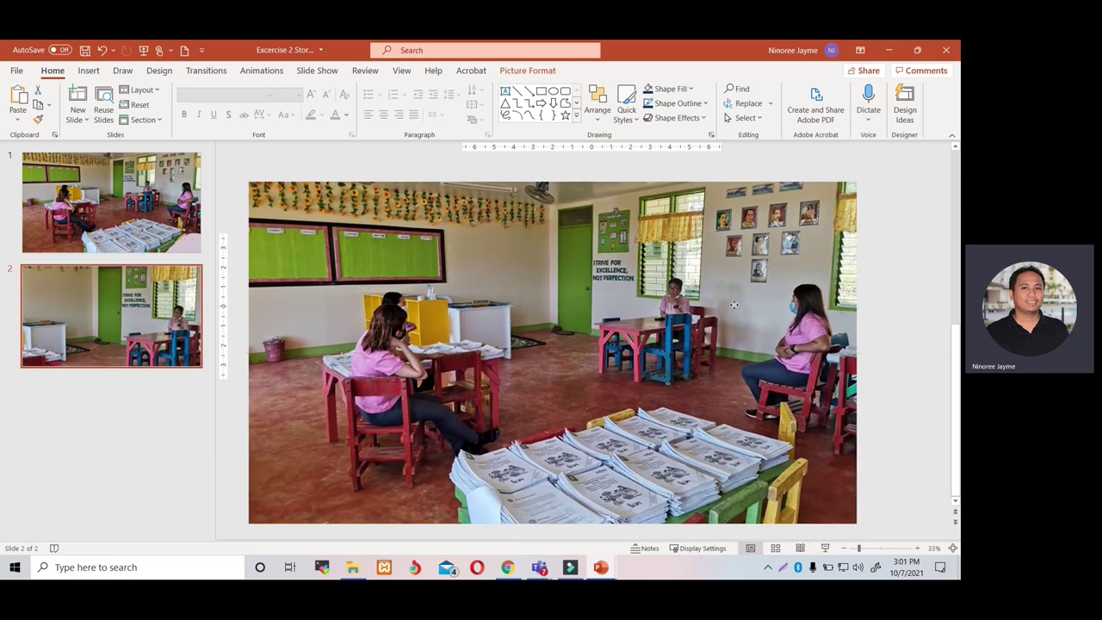
drag(856, 189, 946, 157)
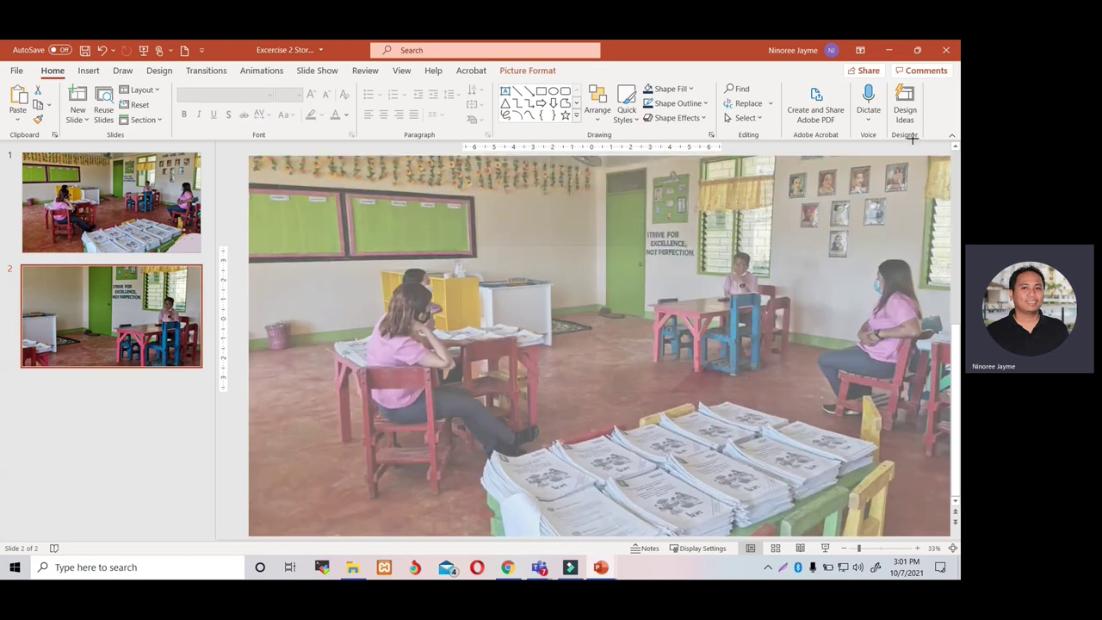
scroll(838, 296, down, 3)
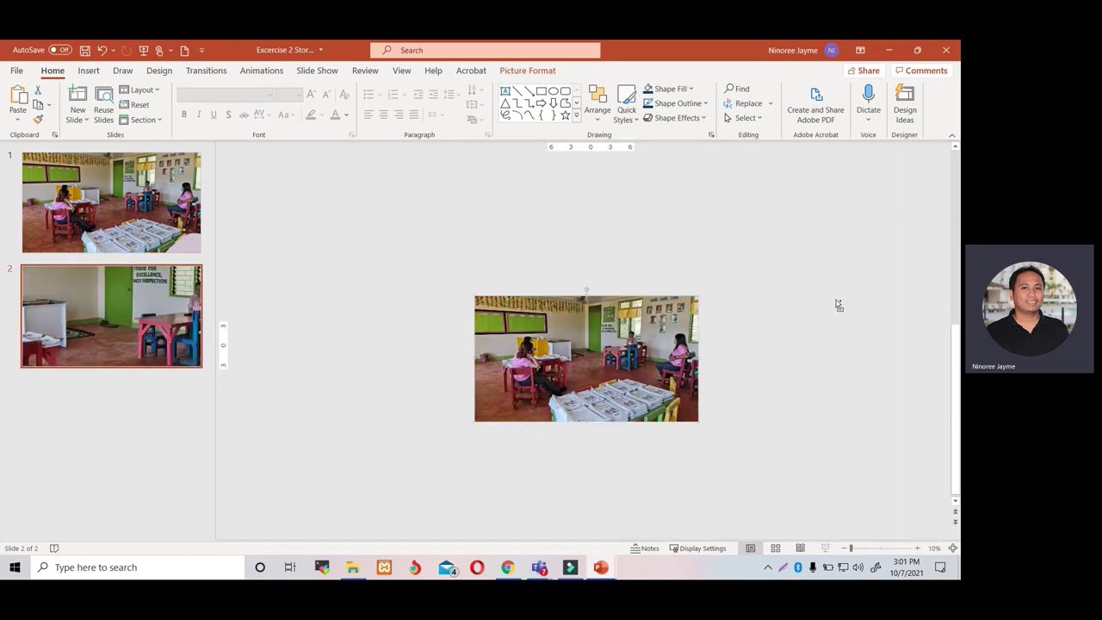
drag(636, 330, 614, 328)
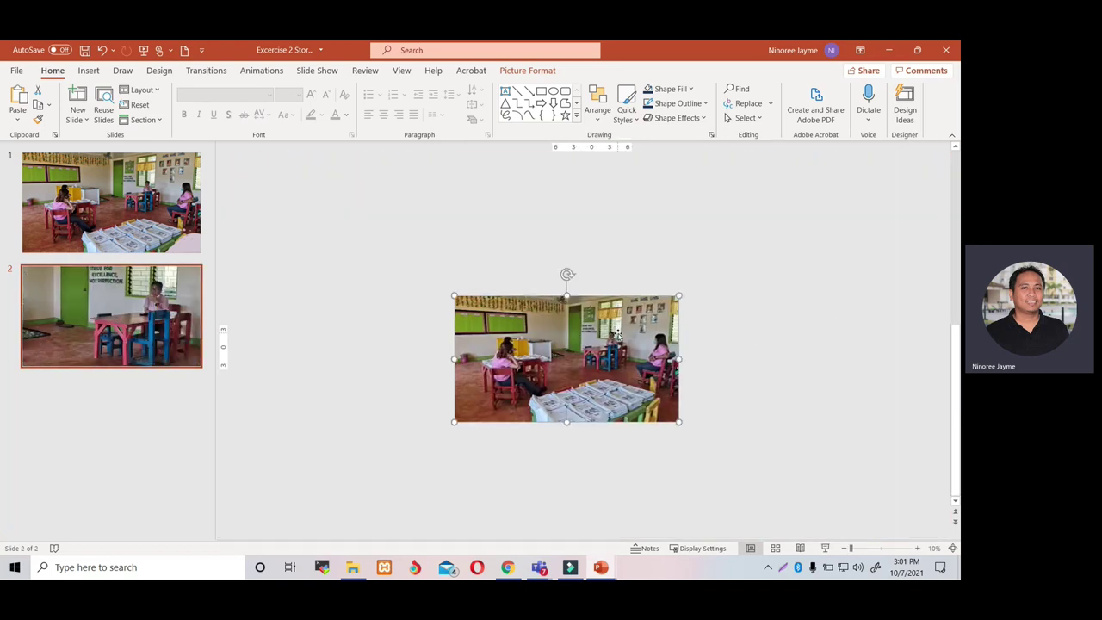
mouse_move(680, 296)
mouse_down()
mouse_move(737, 262)
mouse_move(665, 324)
mouse_up()
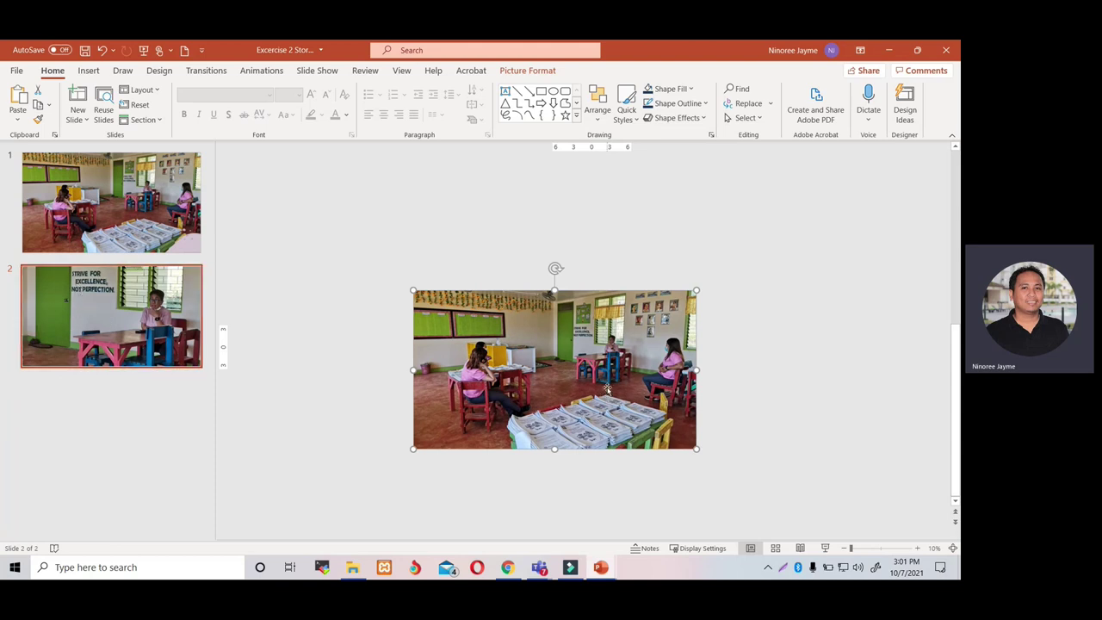
drag(695, 448, 683, 441)
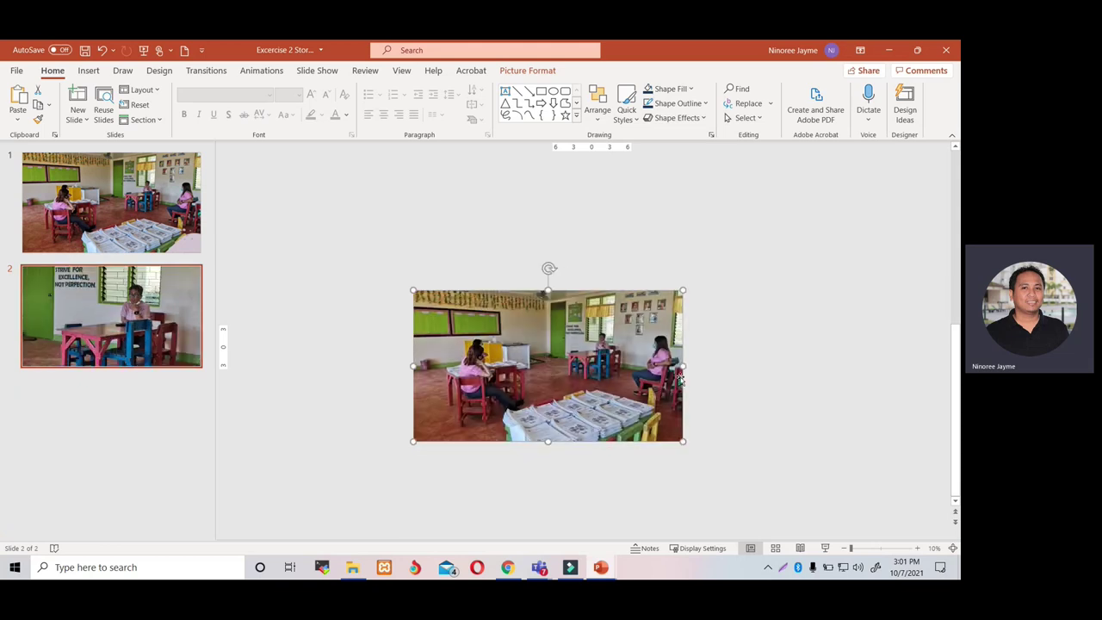
drag(685, 289, 709, 280)
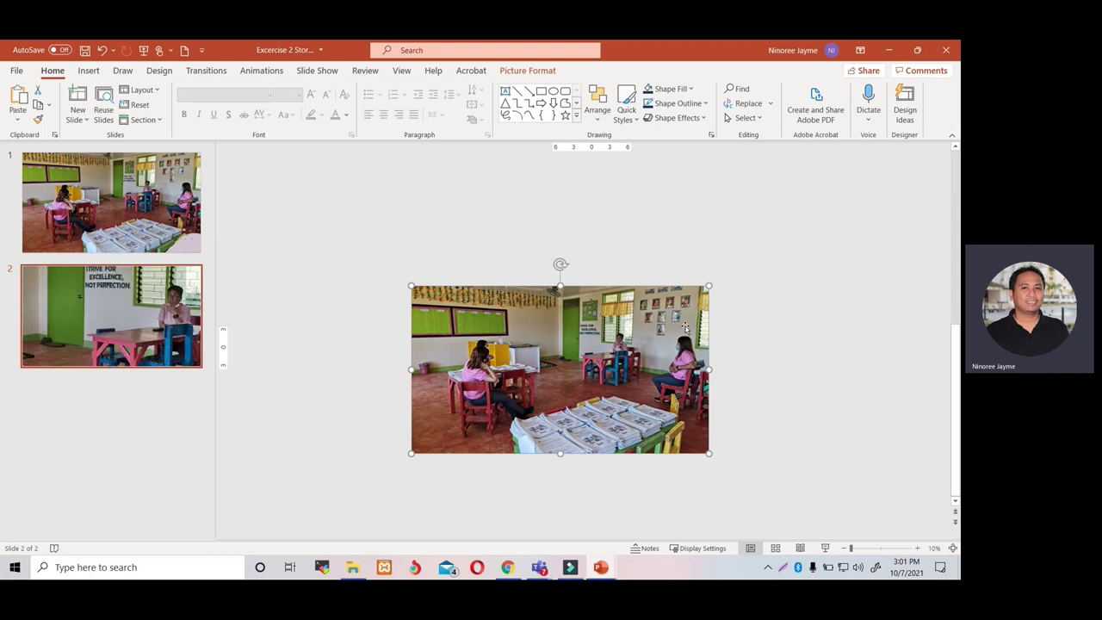
key(Escape)
drag(685, 328, 653, 341)
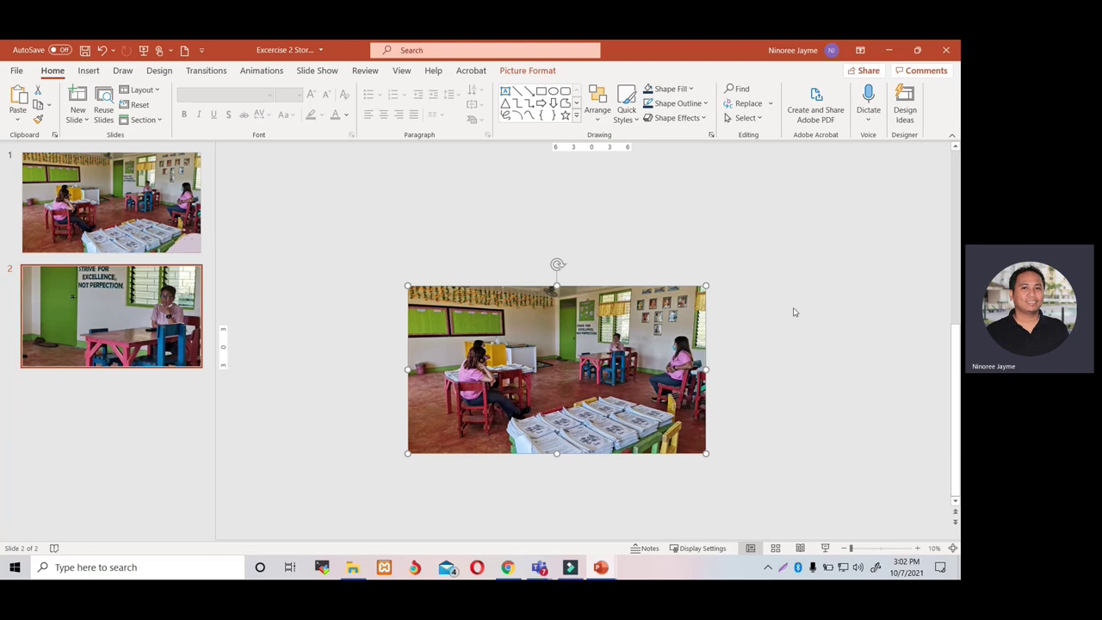
click(832, 310)
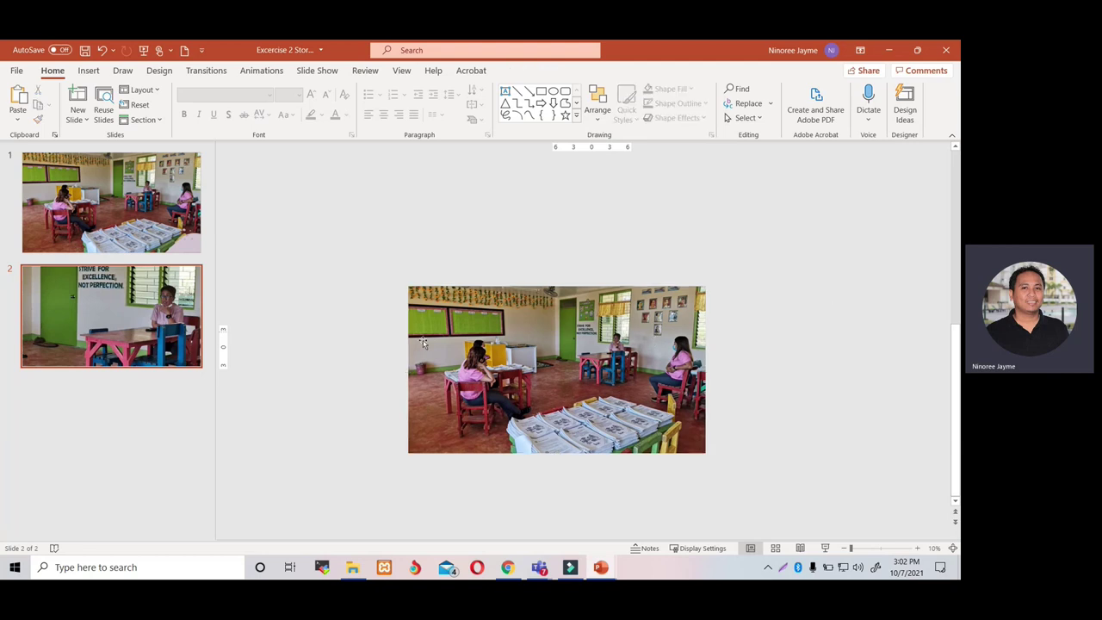
Step: Duplicate slide 2 as slide 3, then shrink and shift its photo to frame the woman in pink
right_click(125, 343)
click(142, 381)
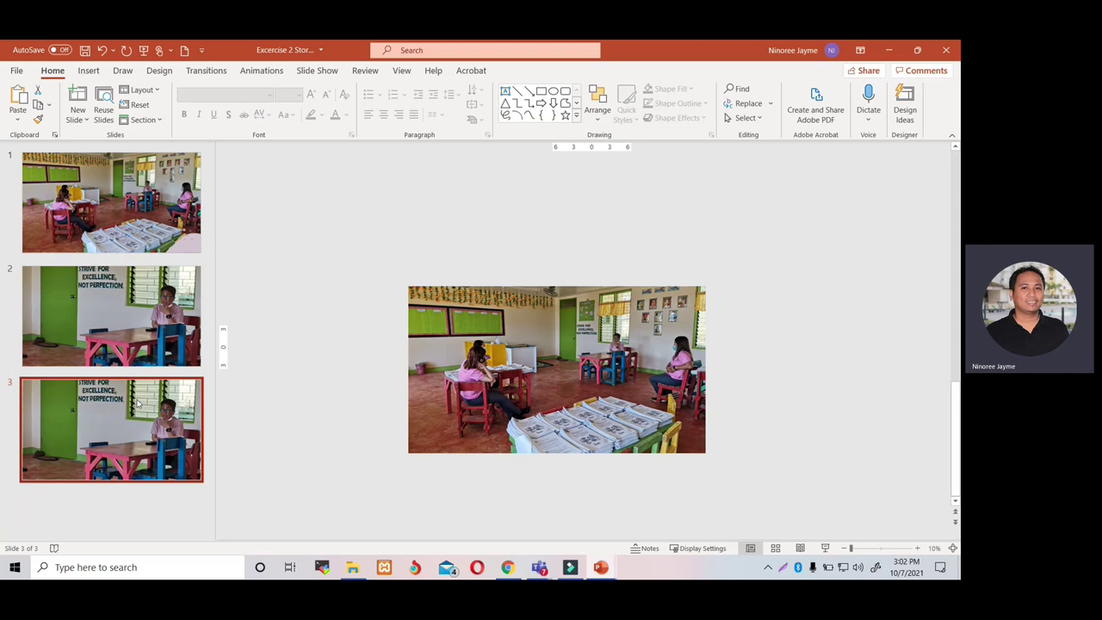
drag(438, 384, 565, 360)
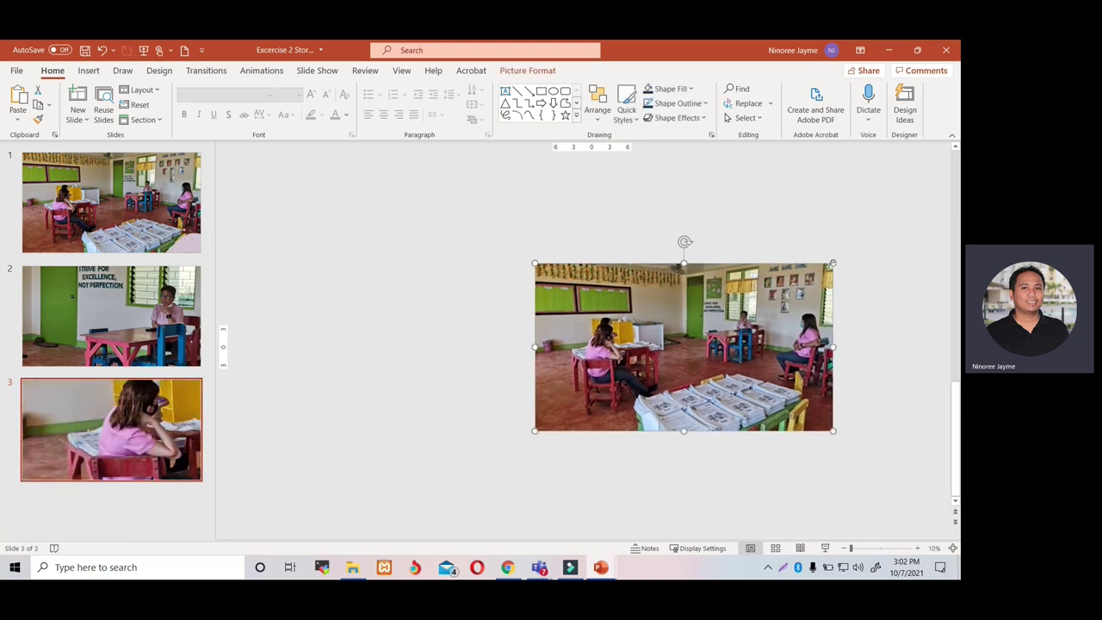
drag(832, 264, 739, 348)
mouse_move(732, 426)
mouse_down()
mouse_move(760, 401)
mouse_move(689, 377)
mouse_up()
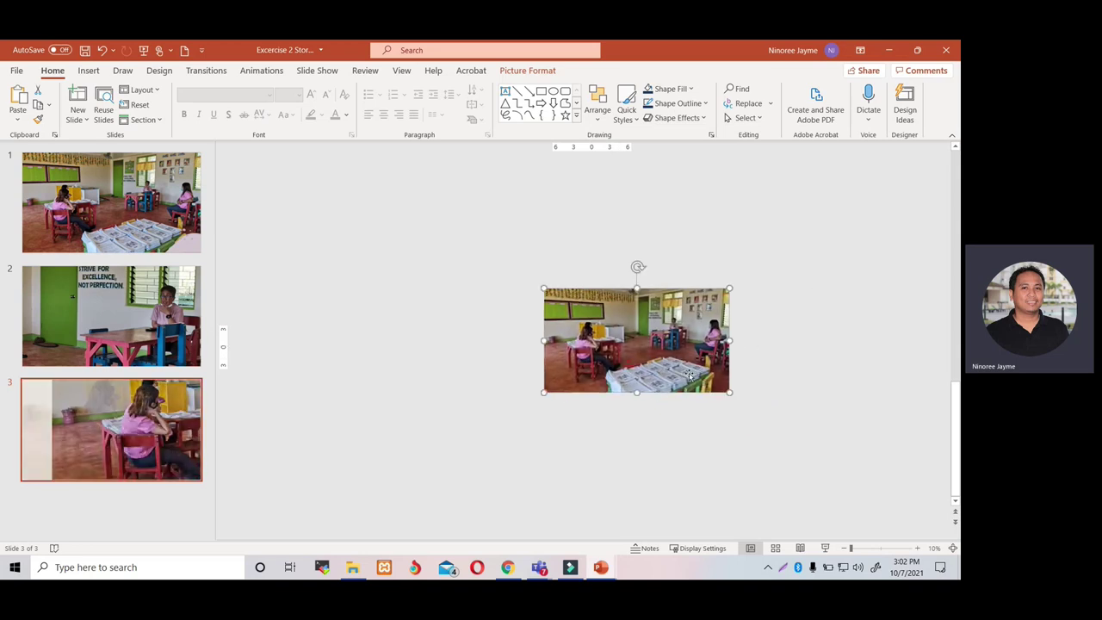
drag(729, 290, 711, 299)
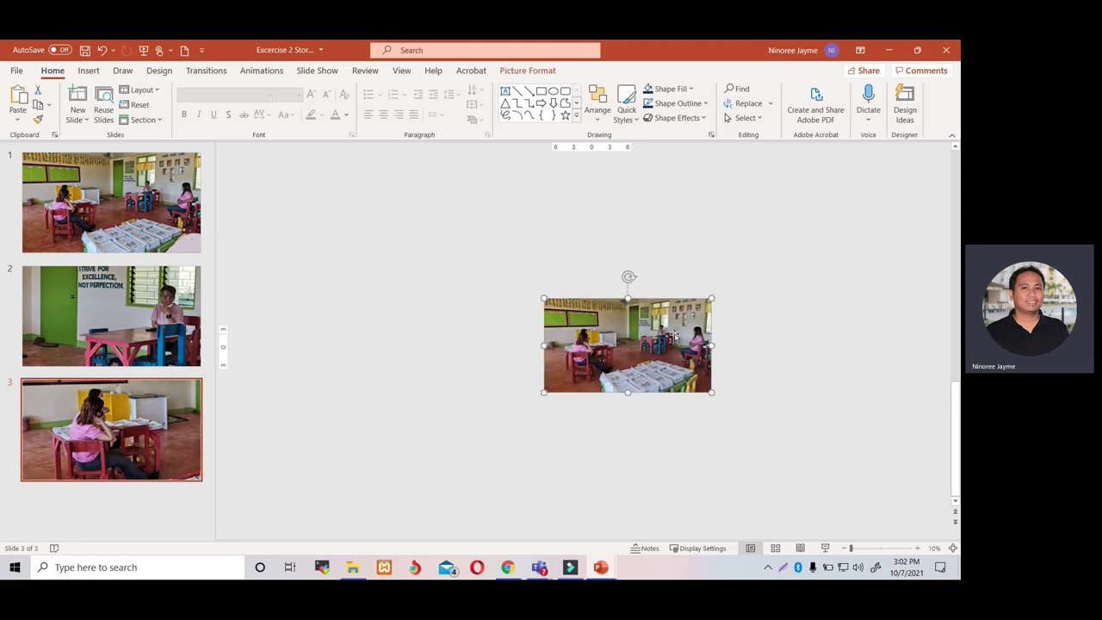
drag(675, 336, 668, 341)
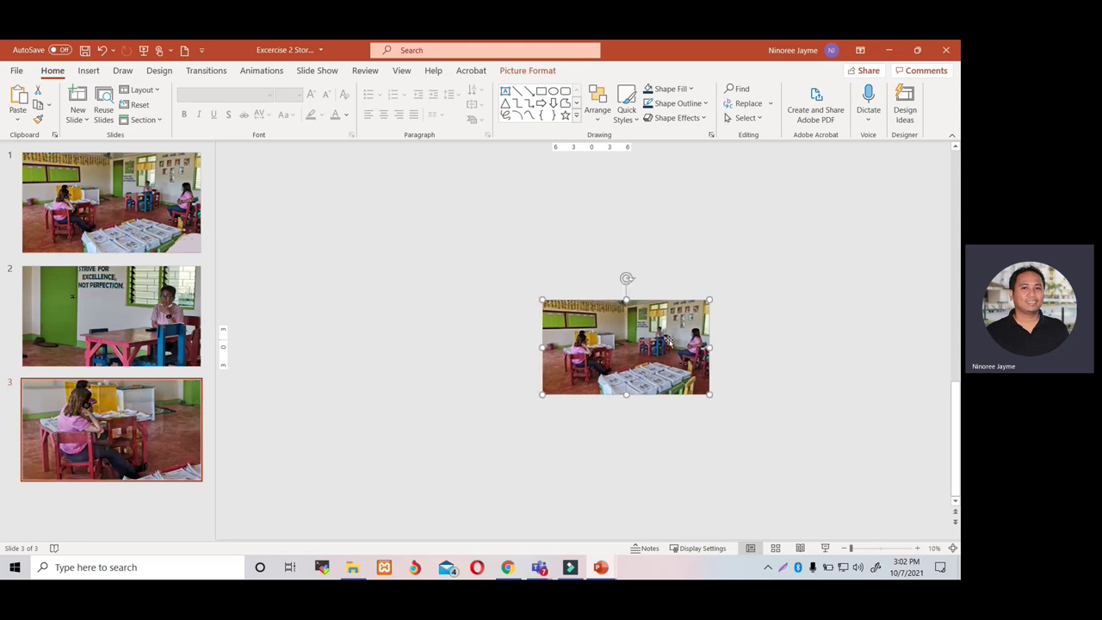
key(Escape)
click(668, 340)
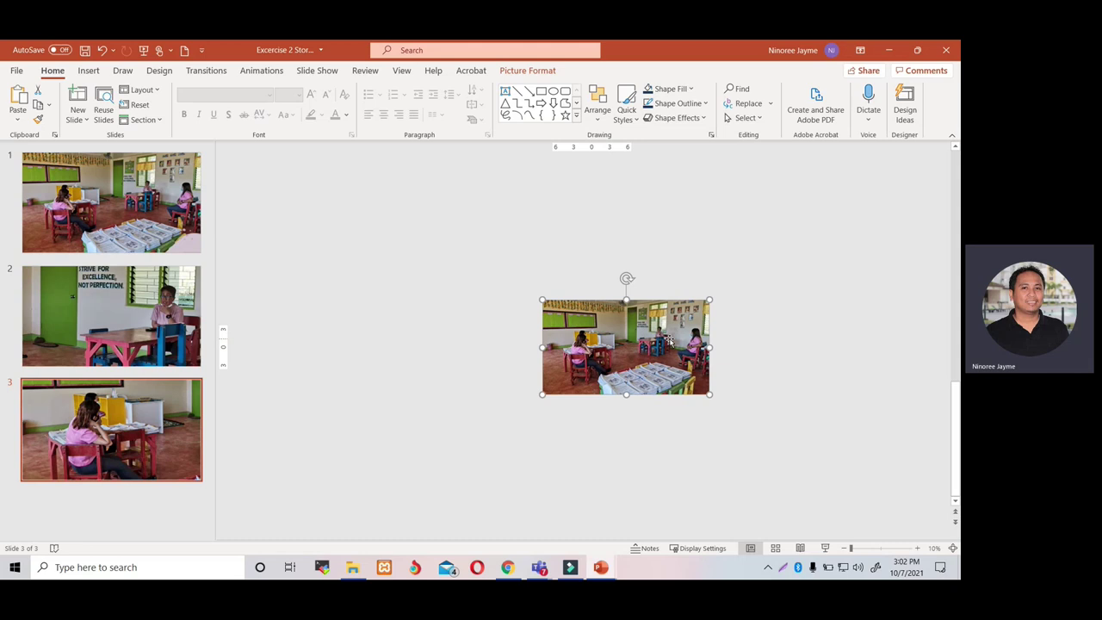
right_click(105, 443)
Step: Duplicate slide 3 as slide 4, then resize and move its photo so the printed module stacks fill the slide
click(151, 261)
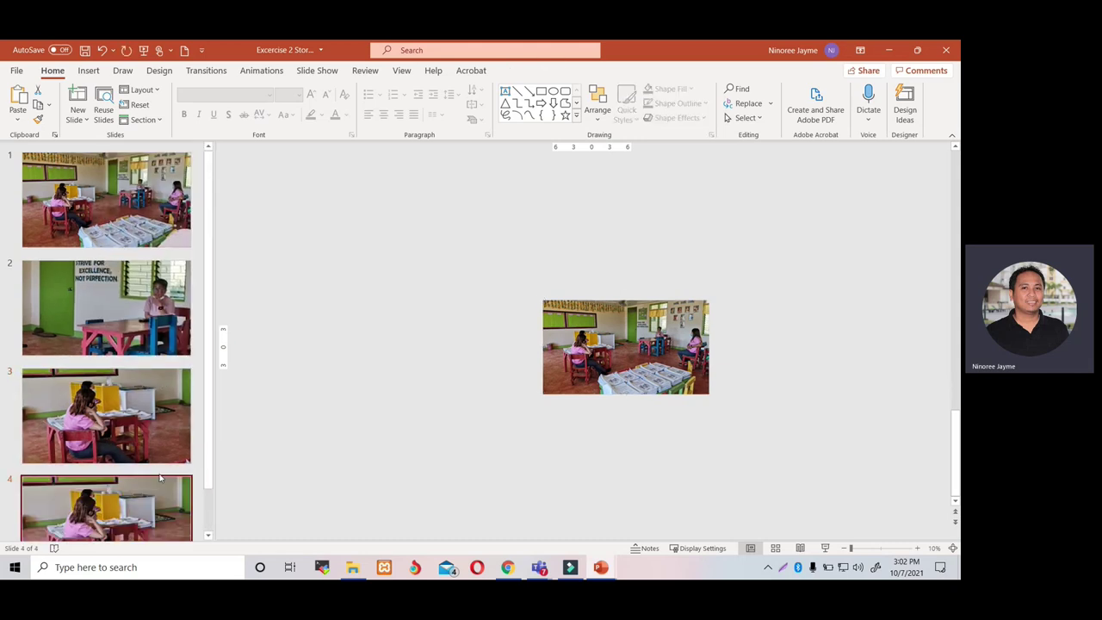
click(627, 374)
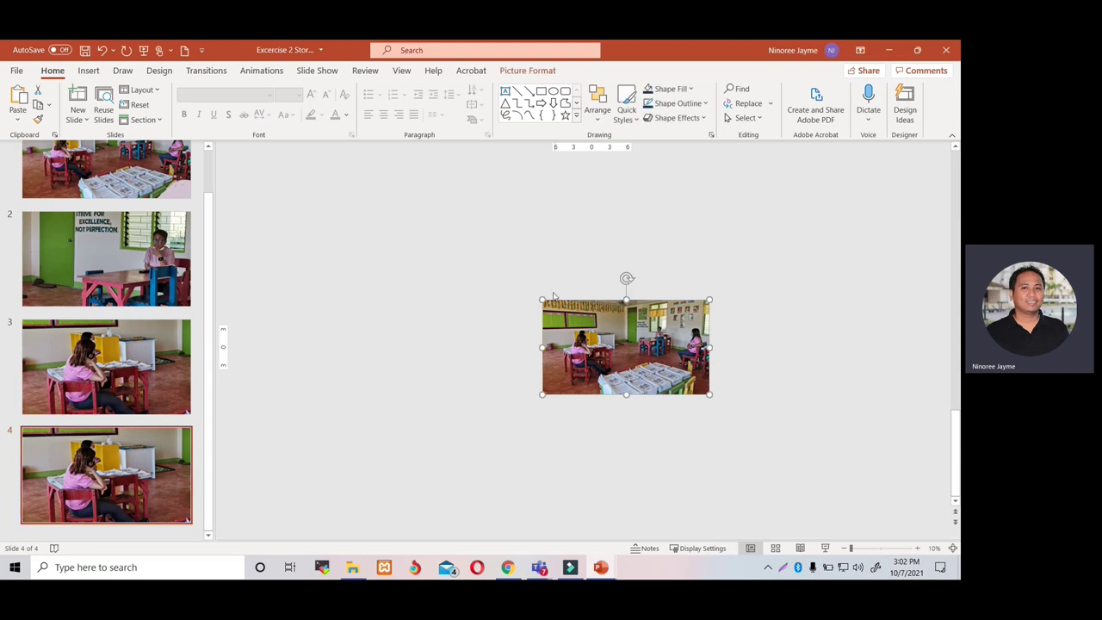
drag(543, 299, 448, 236)
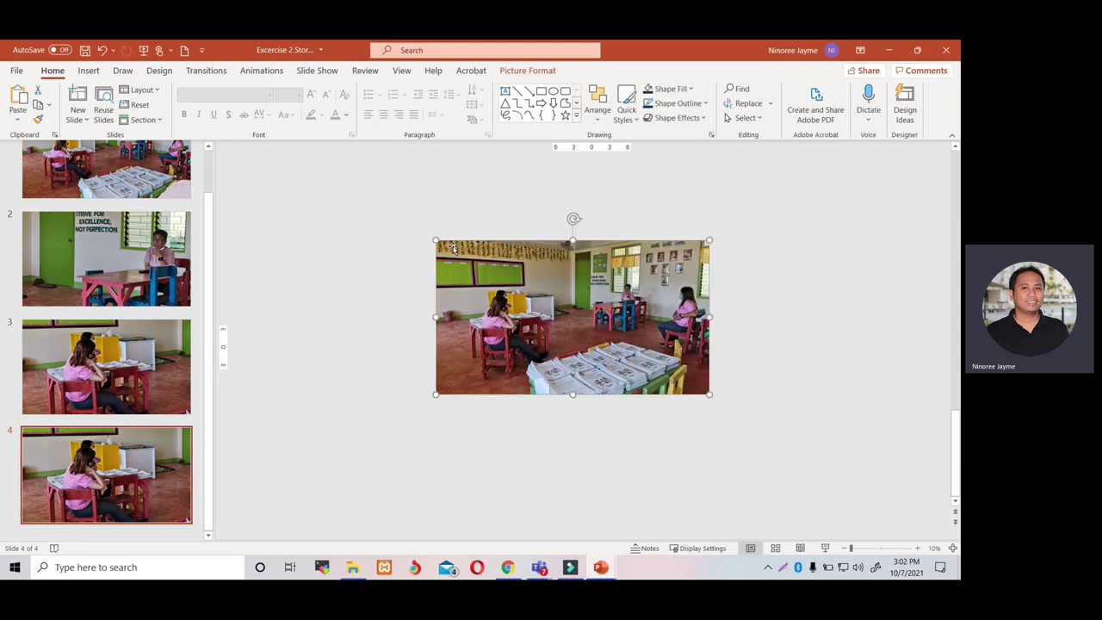
drag(597, 353, 593, 341)
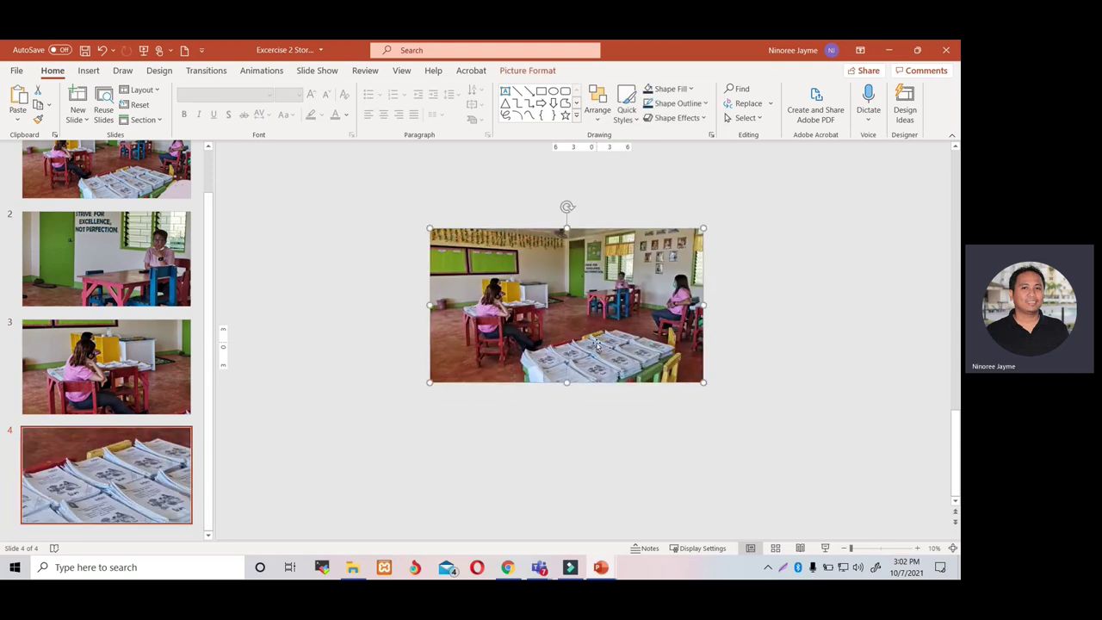
drag(702, 229, 687, 243)
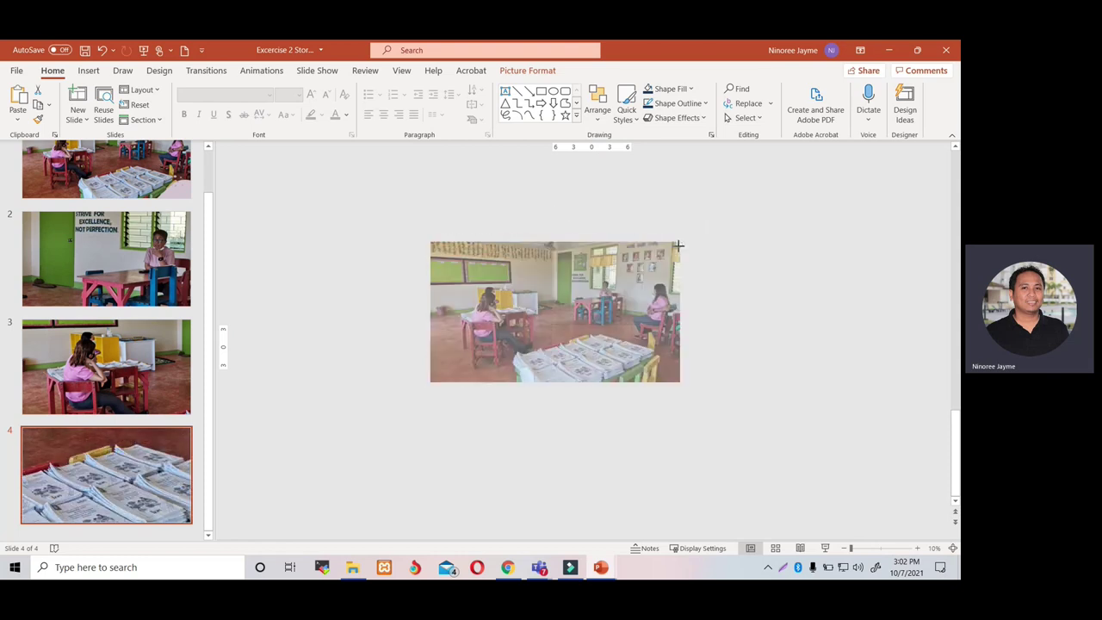
drag(688, 236, 657, 283)
mouse_move(680, 234)
mouse_down()
mouse_move(657, 249)
mouse_move(658, 284)
mouse_move(621, 295)
mouse_up()
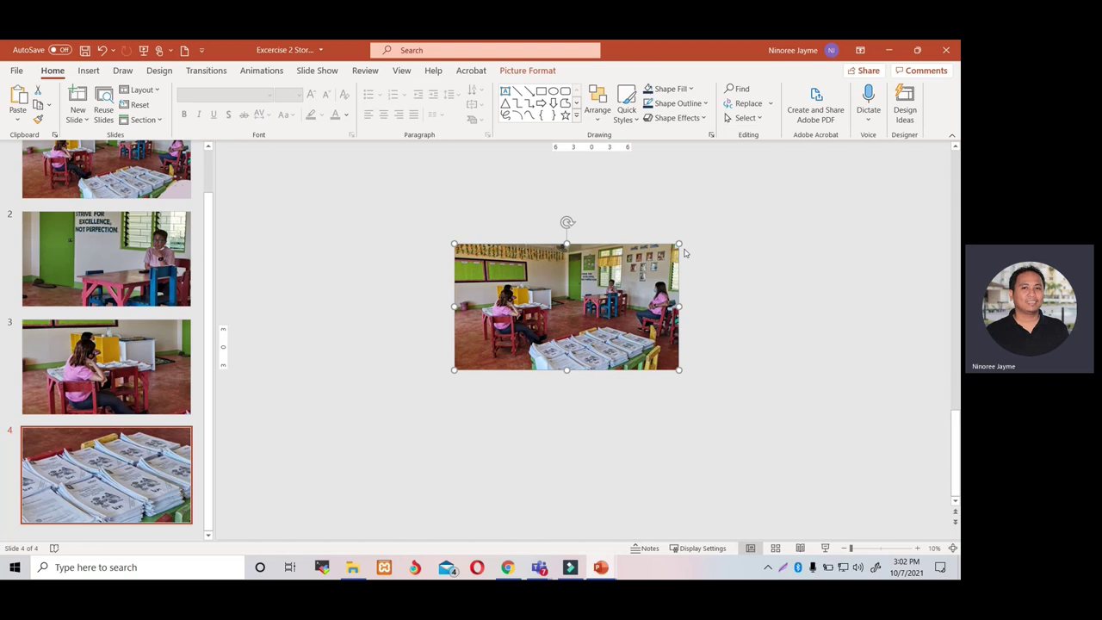
drag(679, 249, 635, 287)
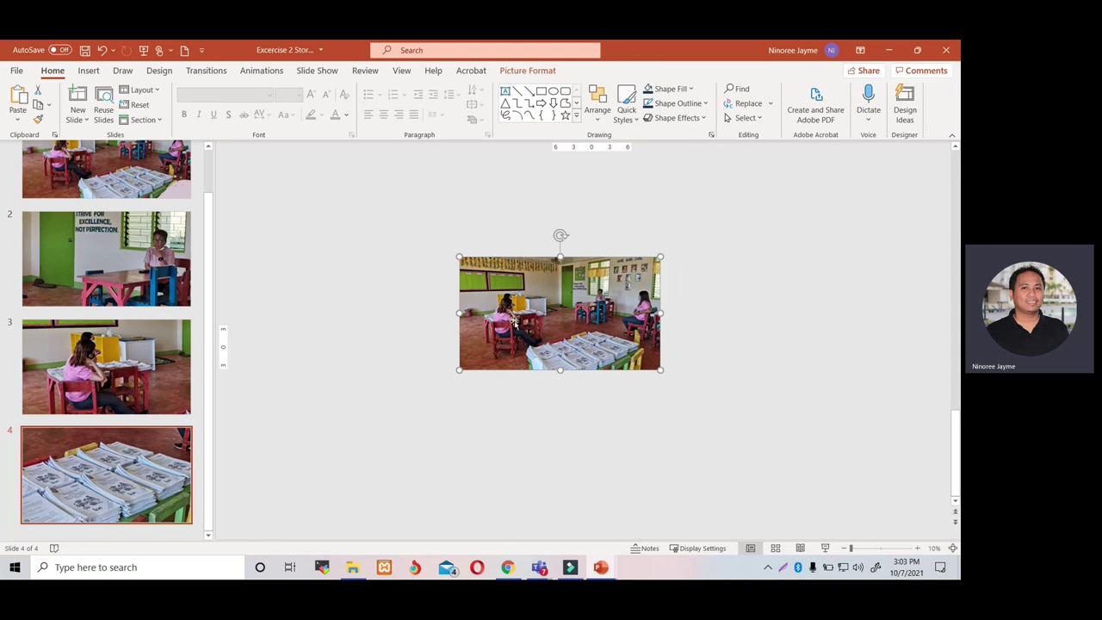
drag(458, 372, 520, 347)
drag(579, 313, 579, 336)
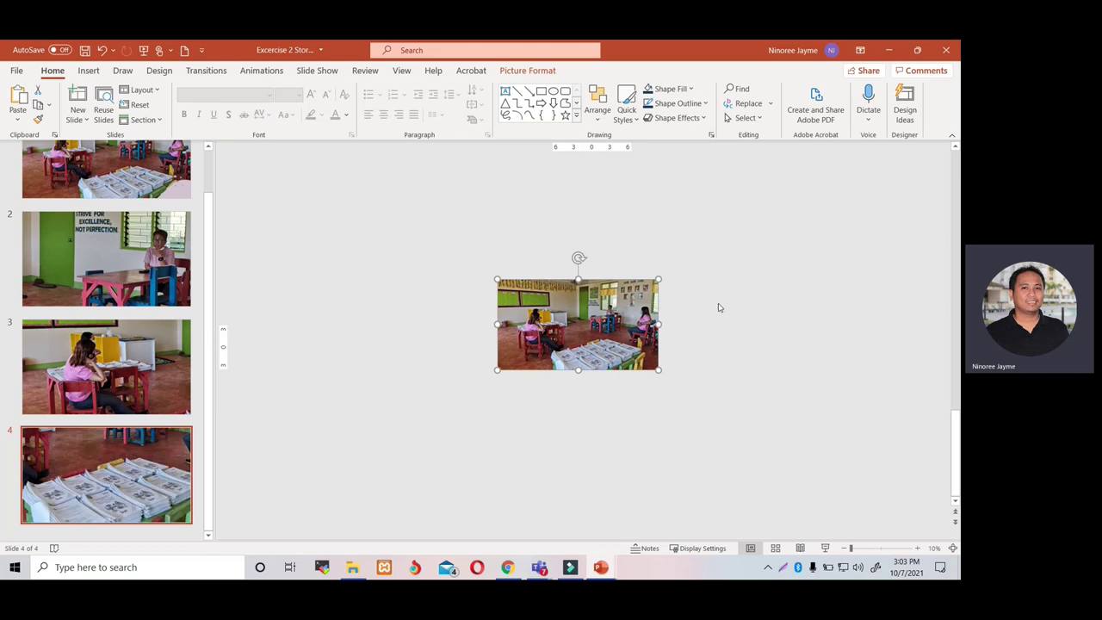
drag(661, 280, 663, 276)
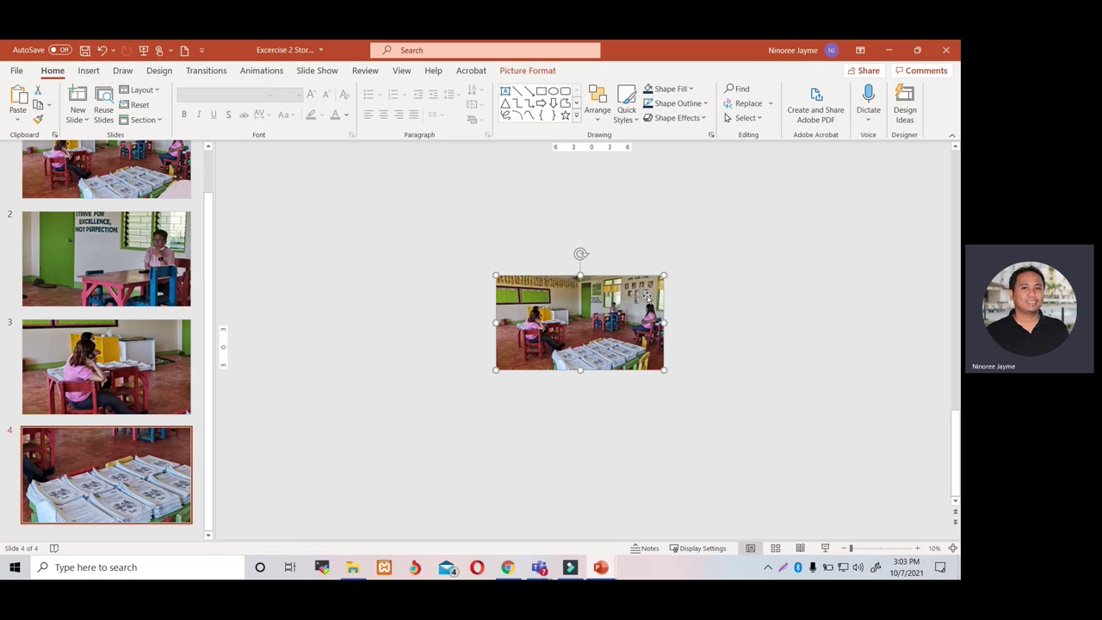
click(773, 318)
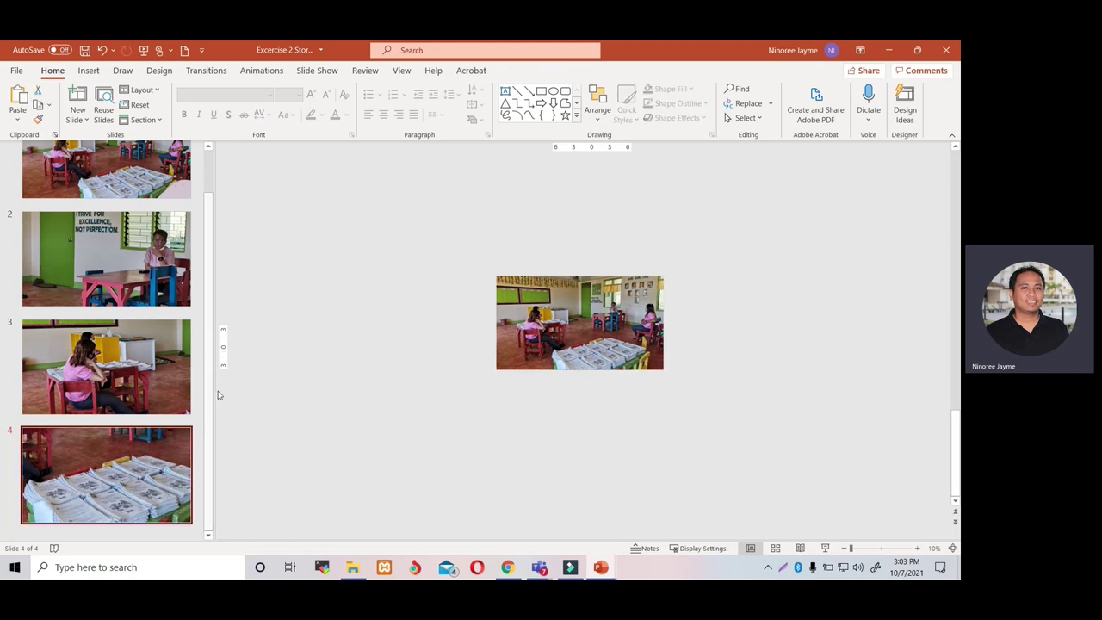
Step: Play the four-slide Exercise 2 show from slide 1, exit, and narrow the thumbnail pane
scroll(207, 385, up, 2)
click(100, 351)
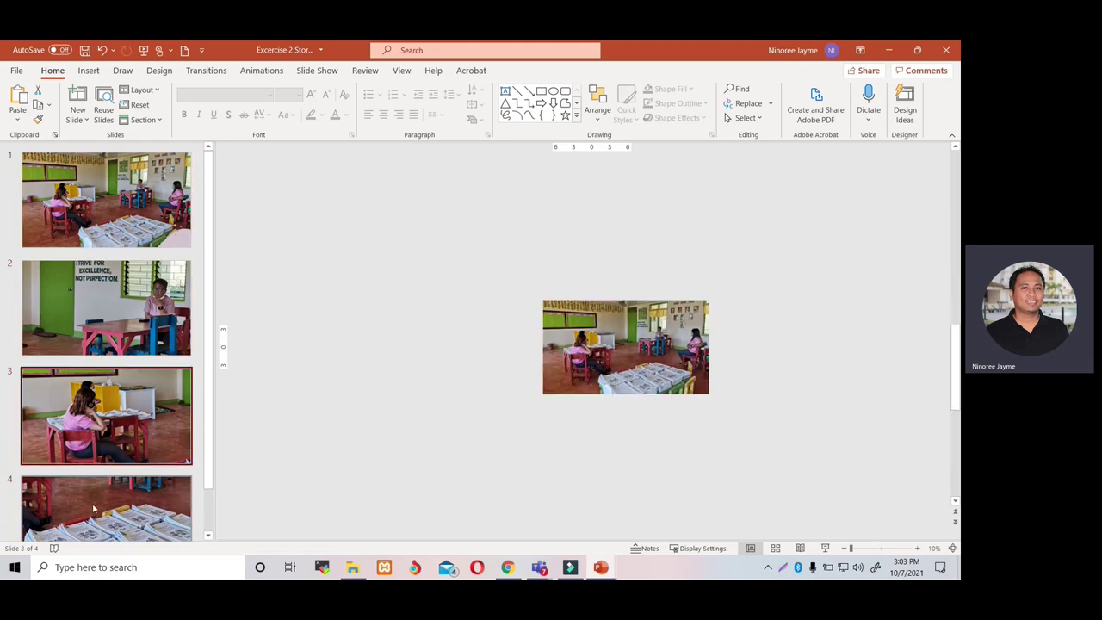
scroll(108, 335, down, 1)
scroll(119, 299, up, 1)
click(122, 226)
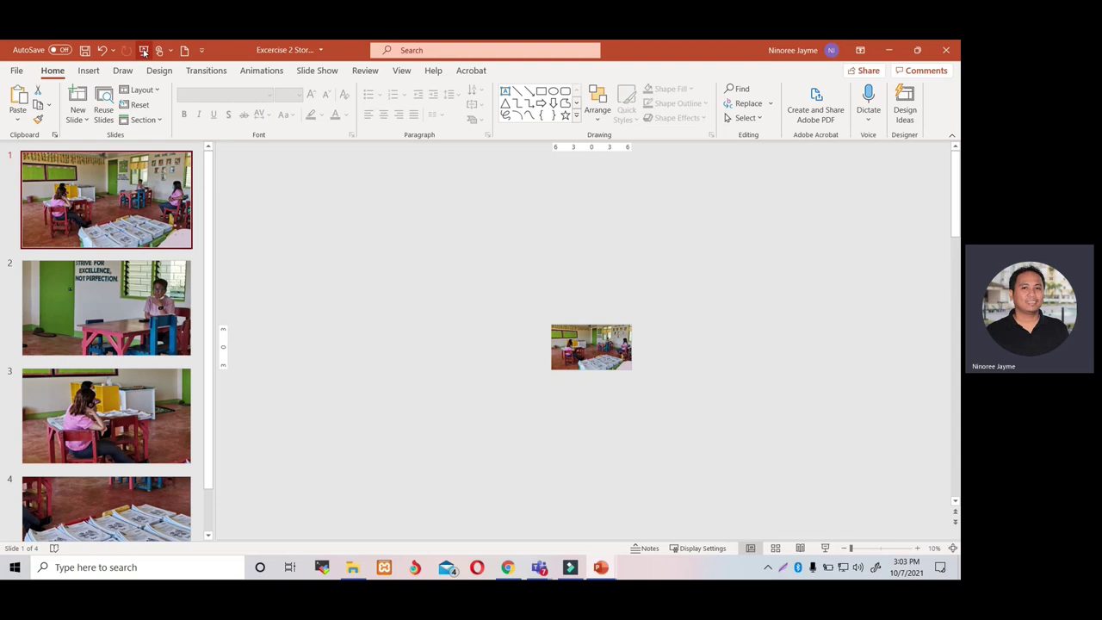
click(144, 51)
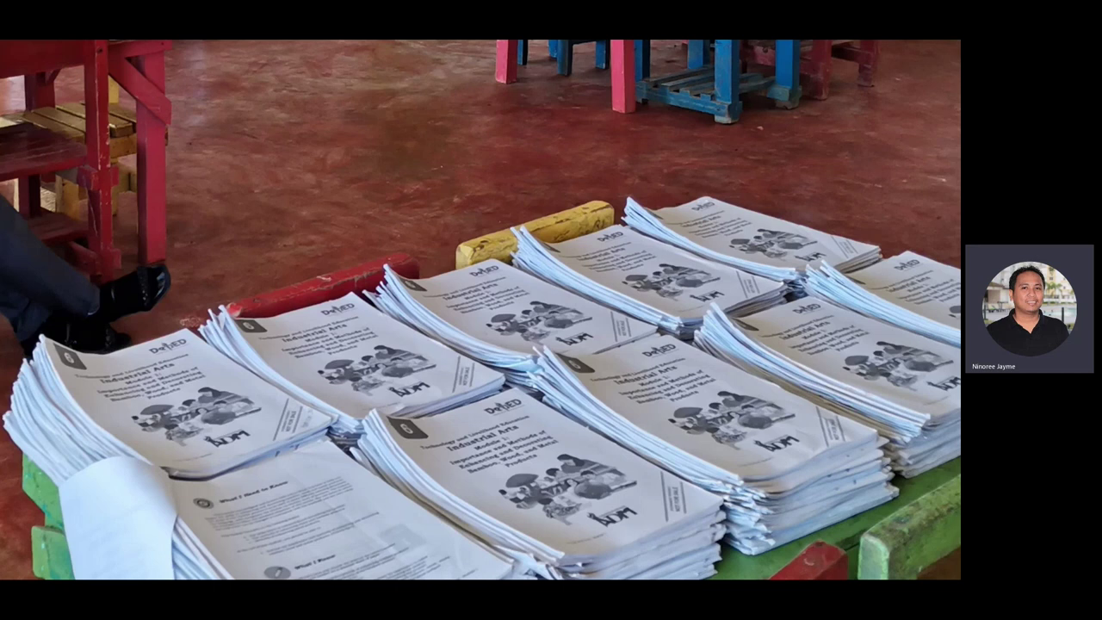
key(Escape)
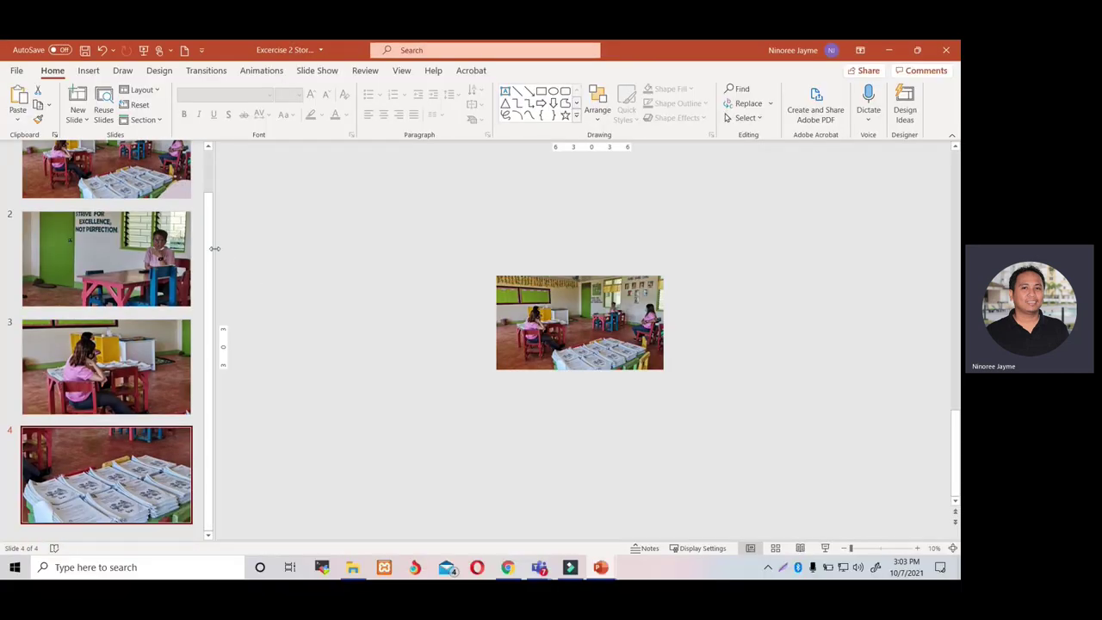
drag(214, 249, 128, 234)
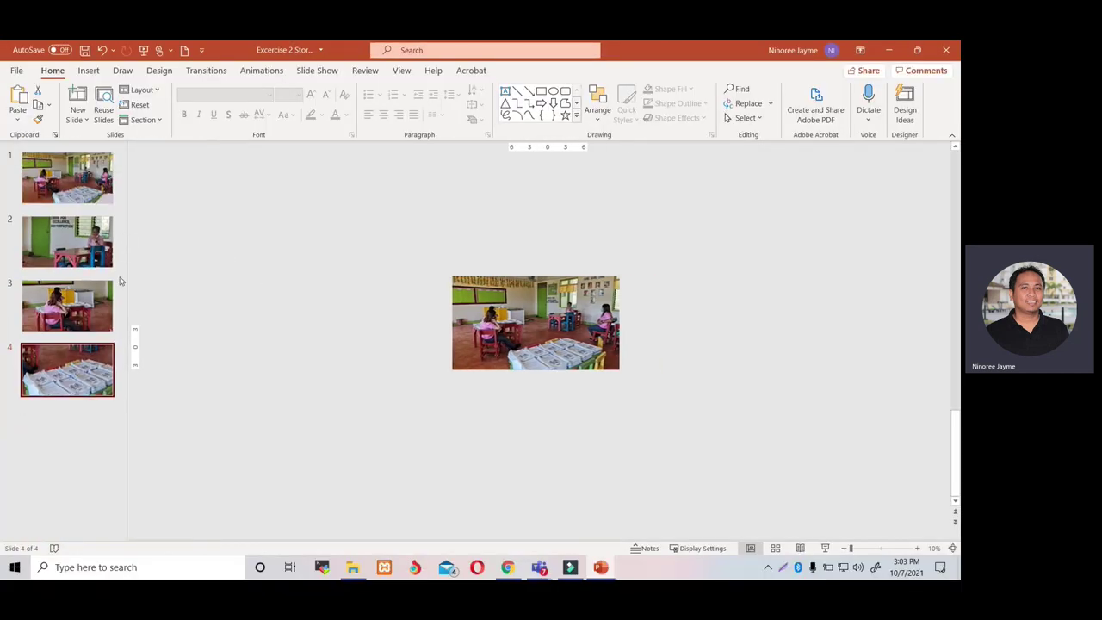
Step: Apply the Morph transition to slides 2, 3 and 4 together
click(83, 248)
shift+click(80, 362)
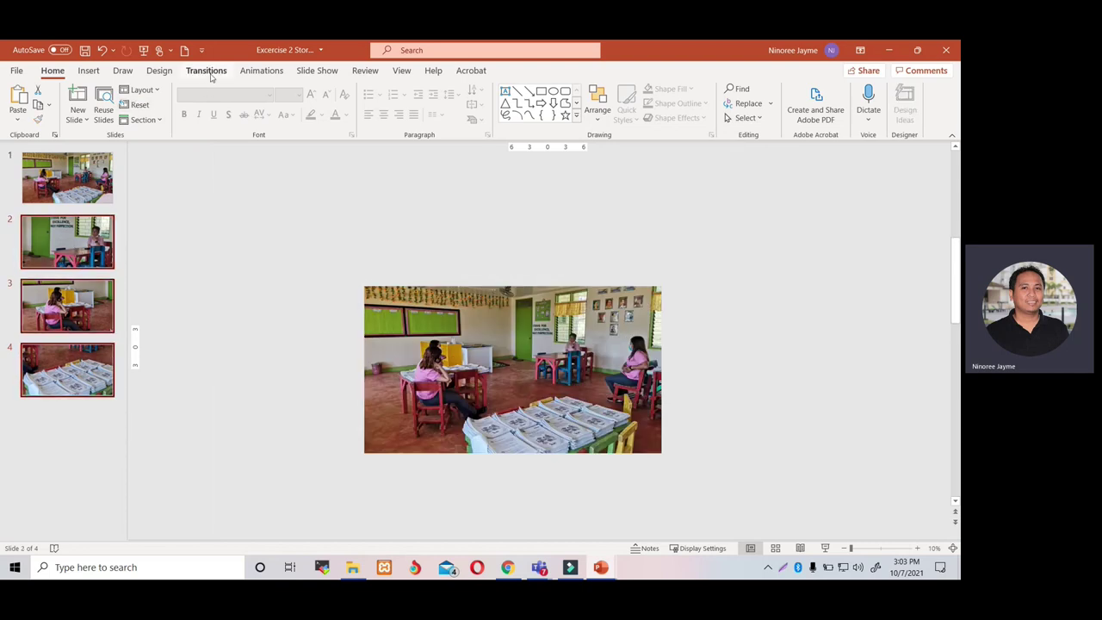
click(207, 71)
click(121, 101)
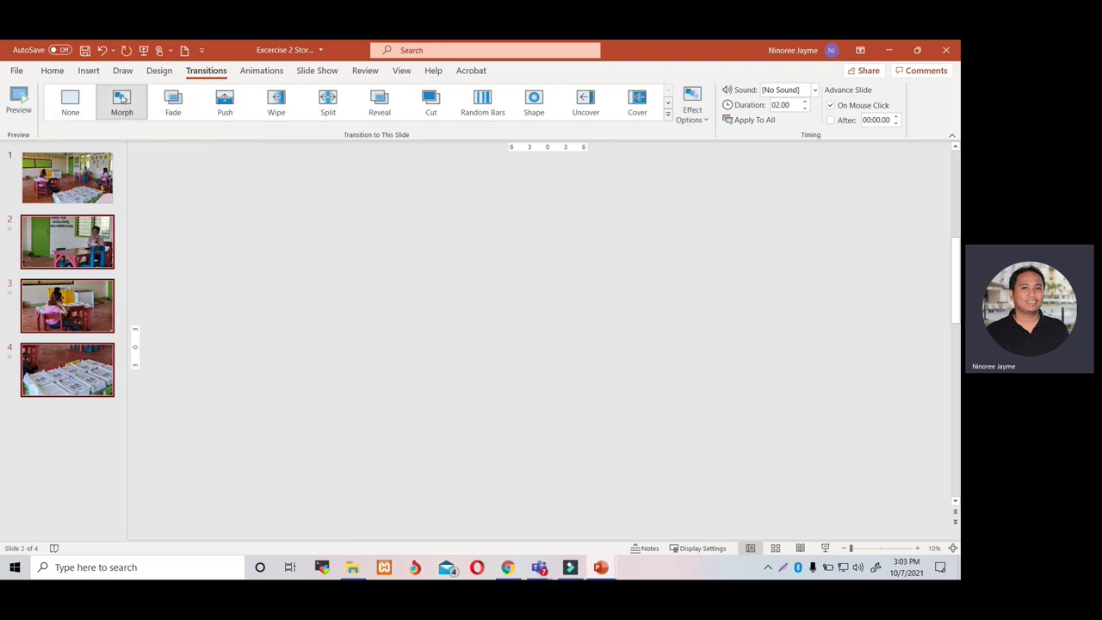
Step: Preview the whole deck as a slideshow from the beginning, then return to slide 1
click(715, 355)
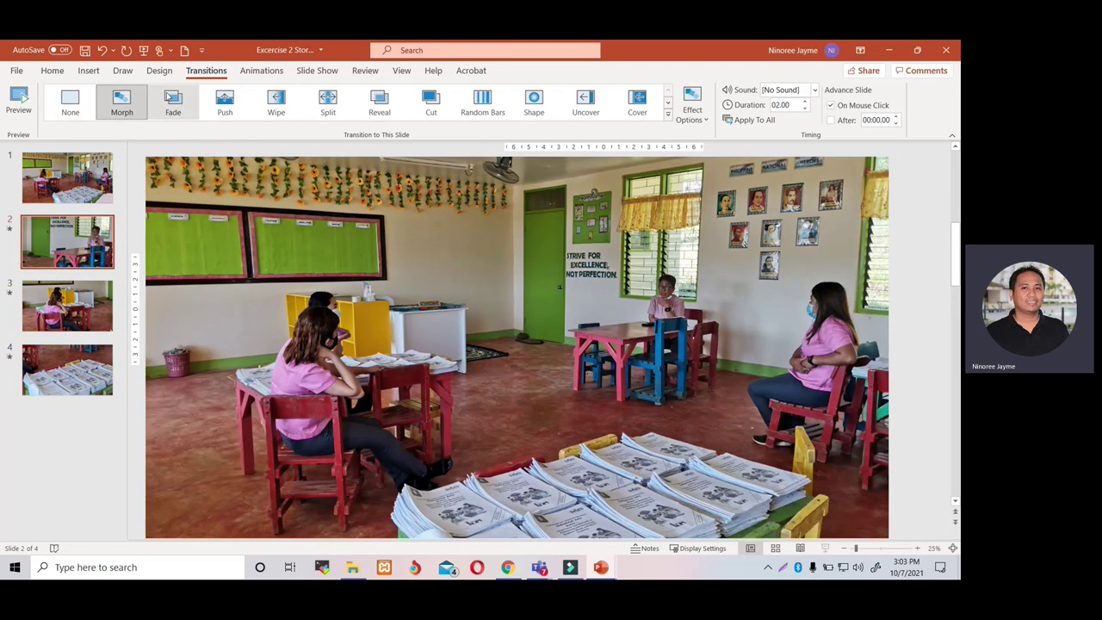
click(144, 51)
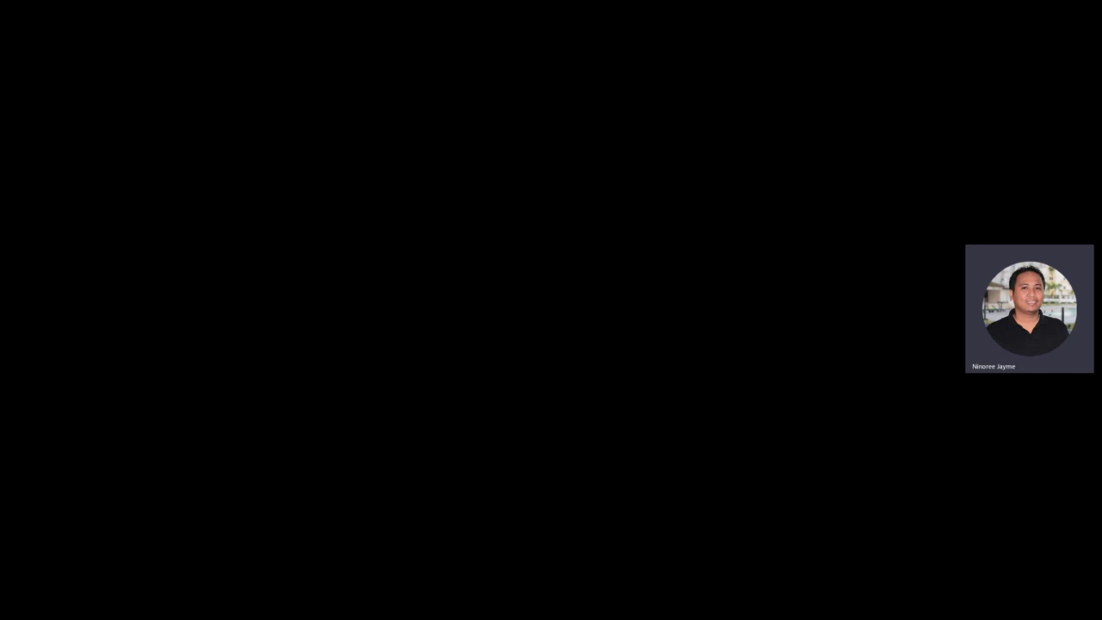
click(742, 245)
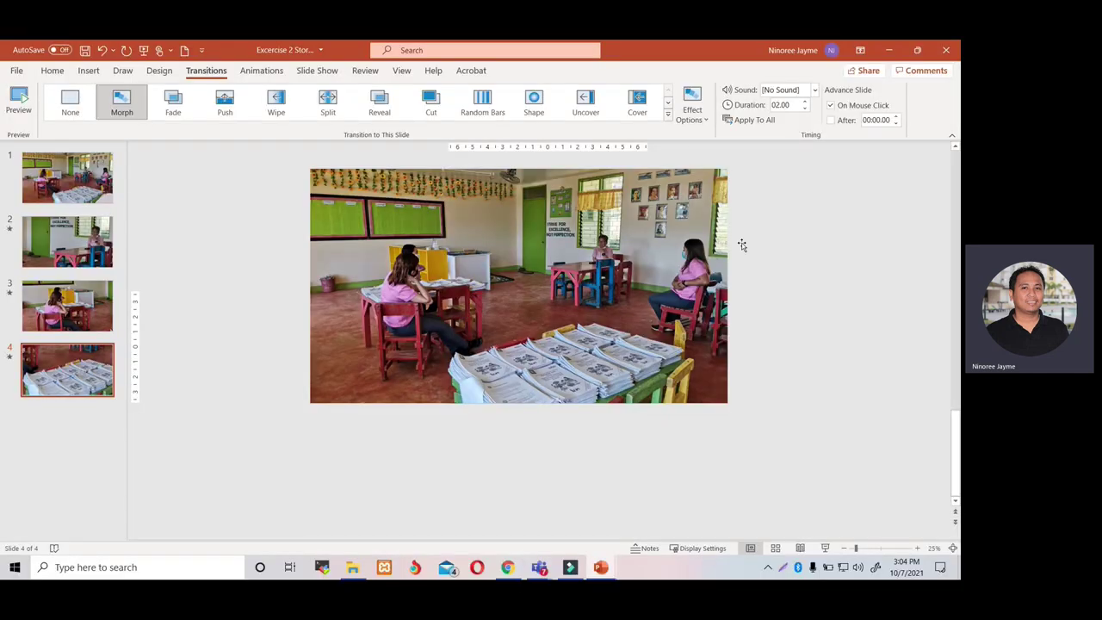
key(Page_Up)
key(Page_Up)
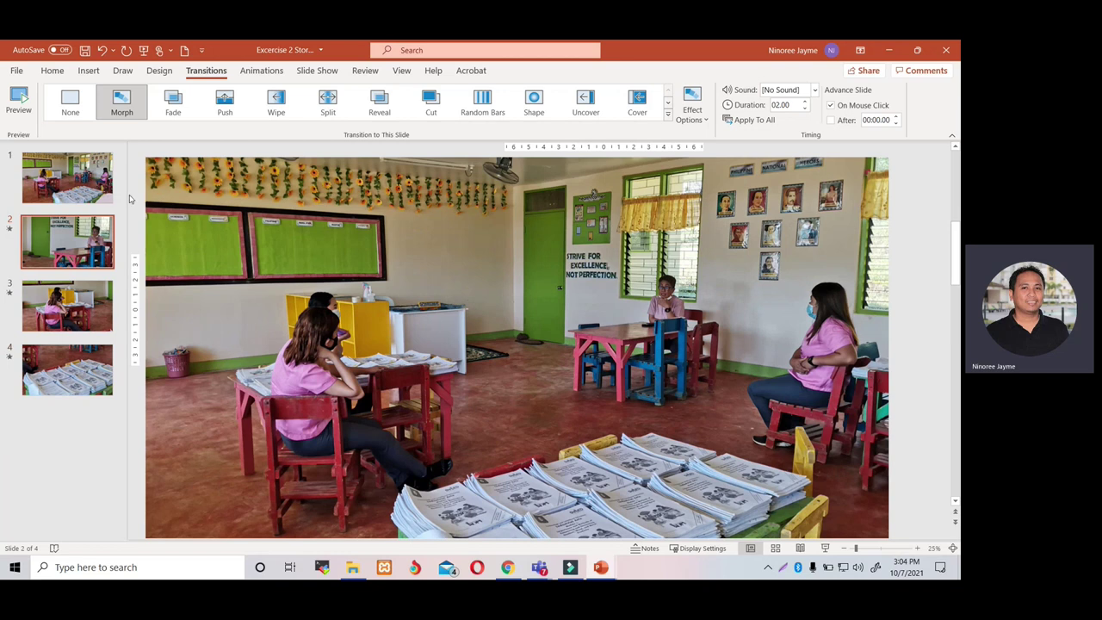
click(75, 181)
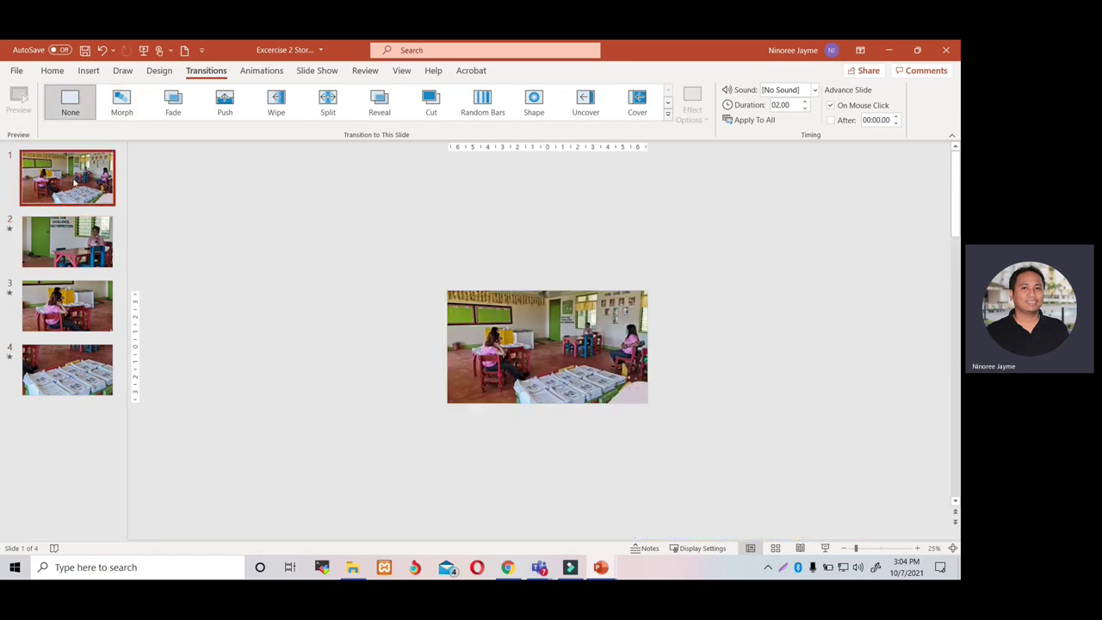
Step: Duplicate slide 1 and move the copy to the end as slide 5
right_click(75, 182)
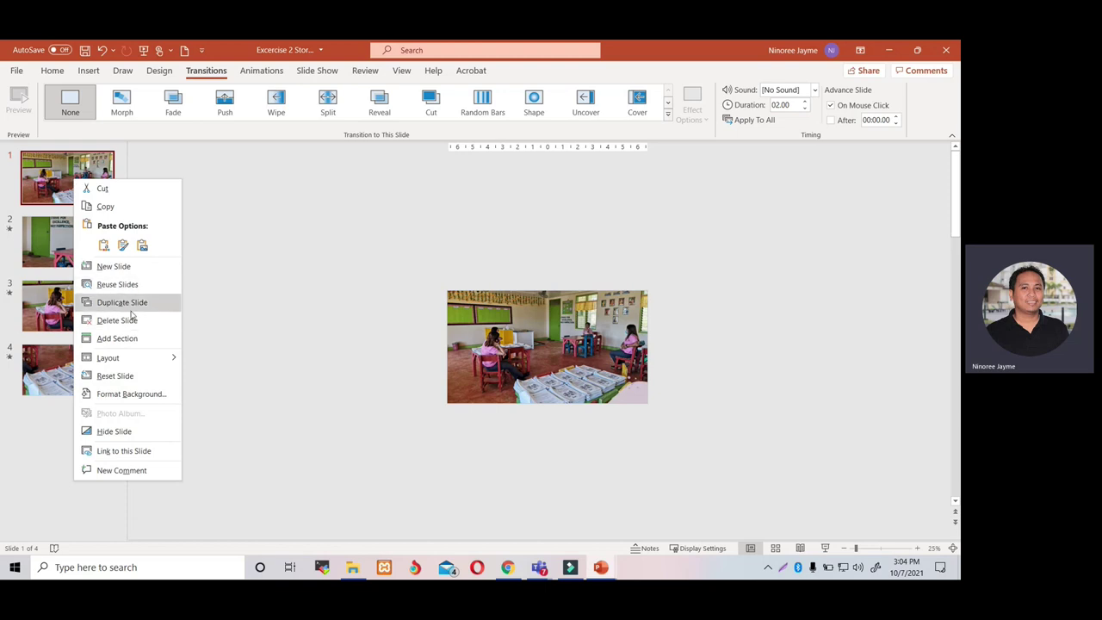
click(131, 306)
drag(67, 241, 69, 456)
Step: Give slide 5 the Morph transition and start the slideshow from the beginning
click(125, 105)
click(67, 178)
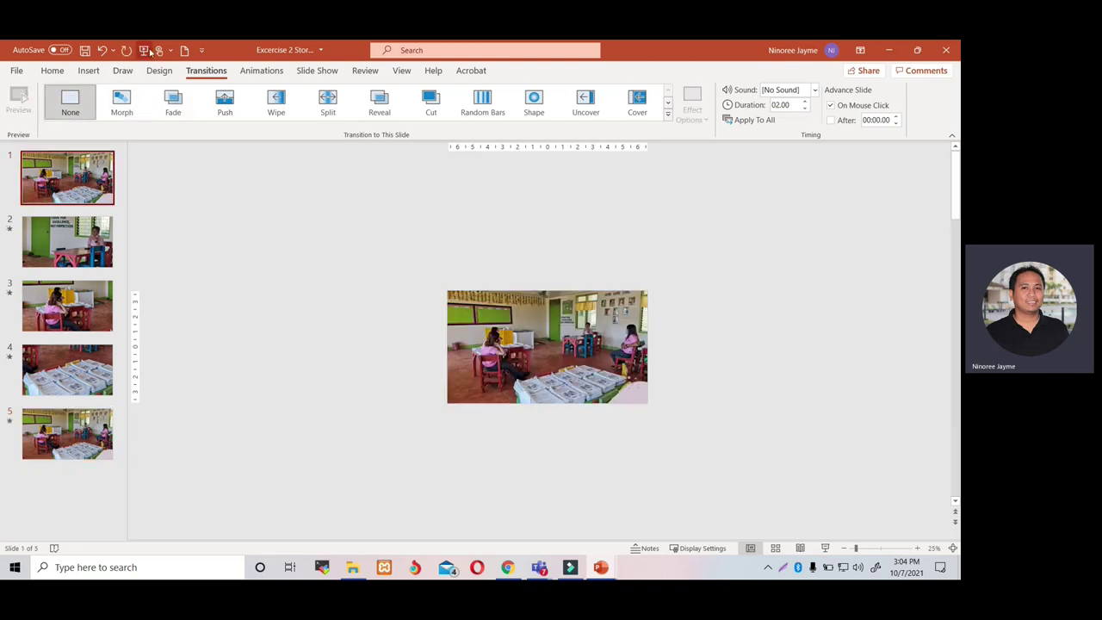
click(145, 51)
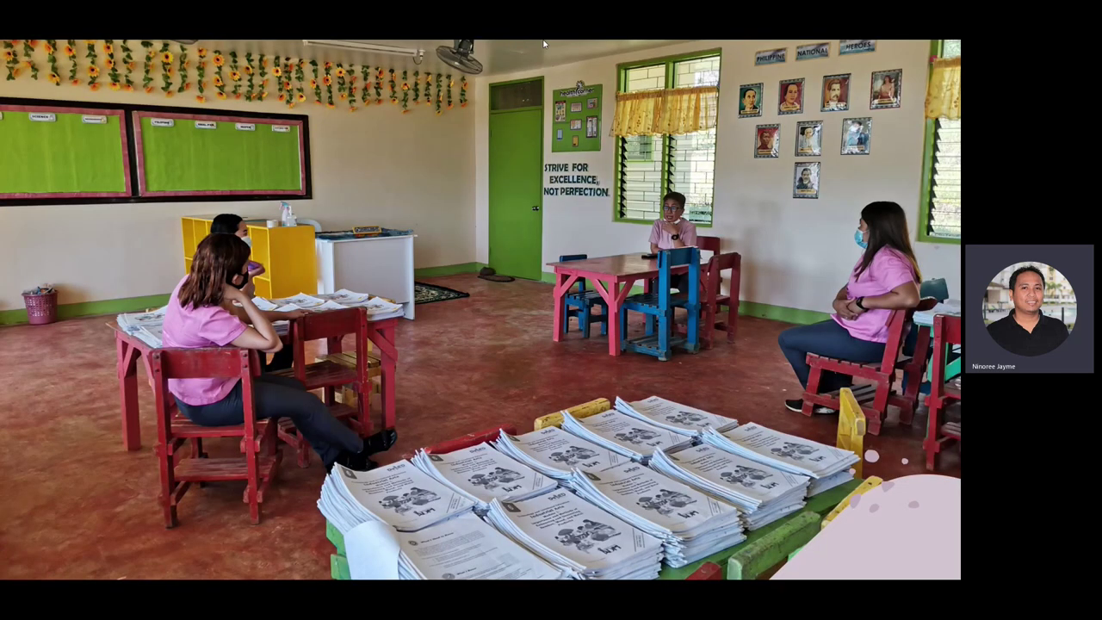
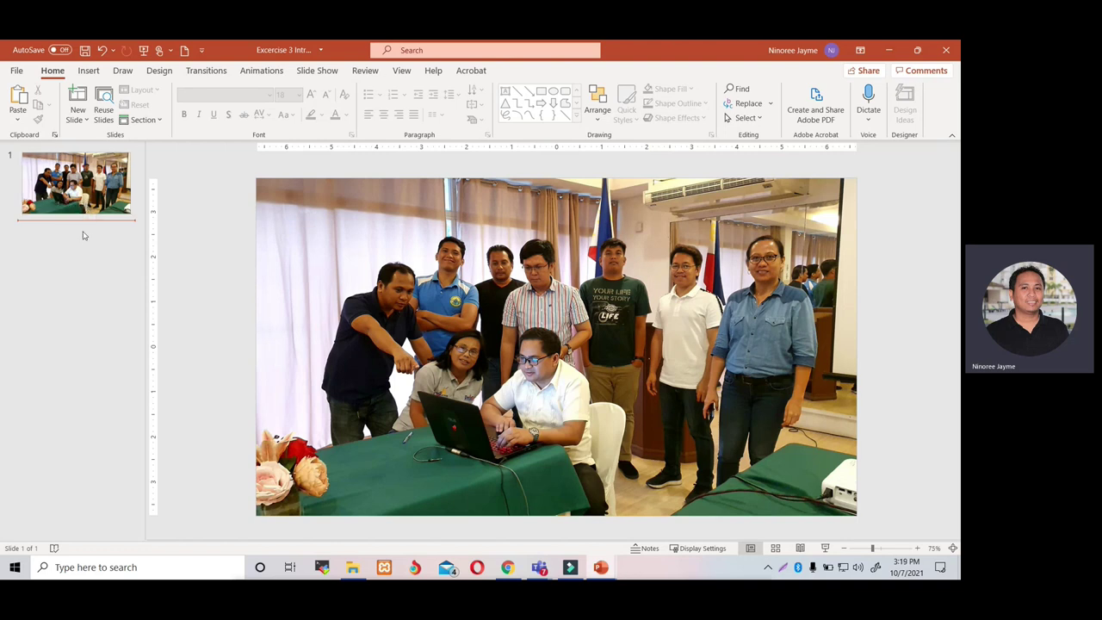
Step: On slide 1, move the group photo slightly down from its earlier position
click(54, 192)
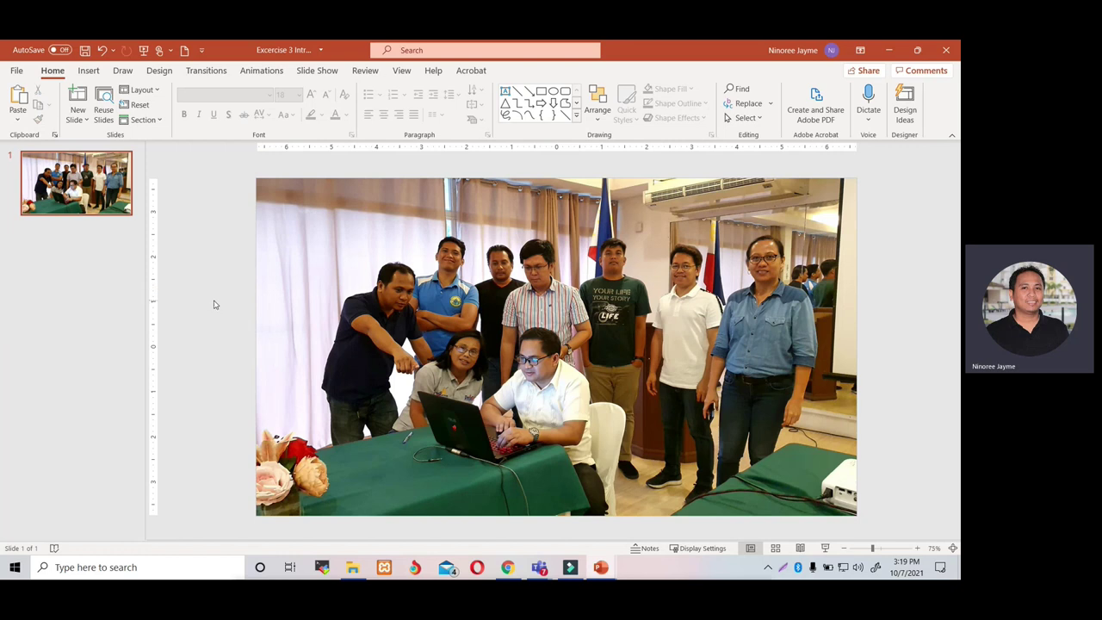
click(99, 196)
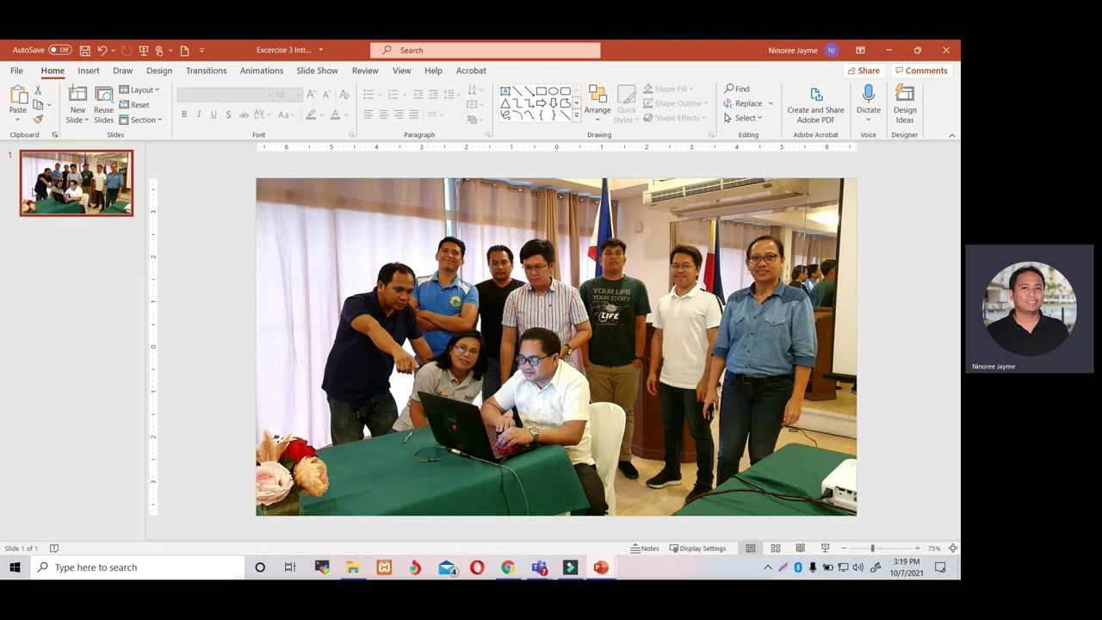
click(320, 249)
mouse_move(313, 245)
mouse_down()
mouse_move(373, 267)
mouse_move(452, 255)
mouse_move(317, 236)
mouse_up()
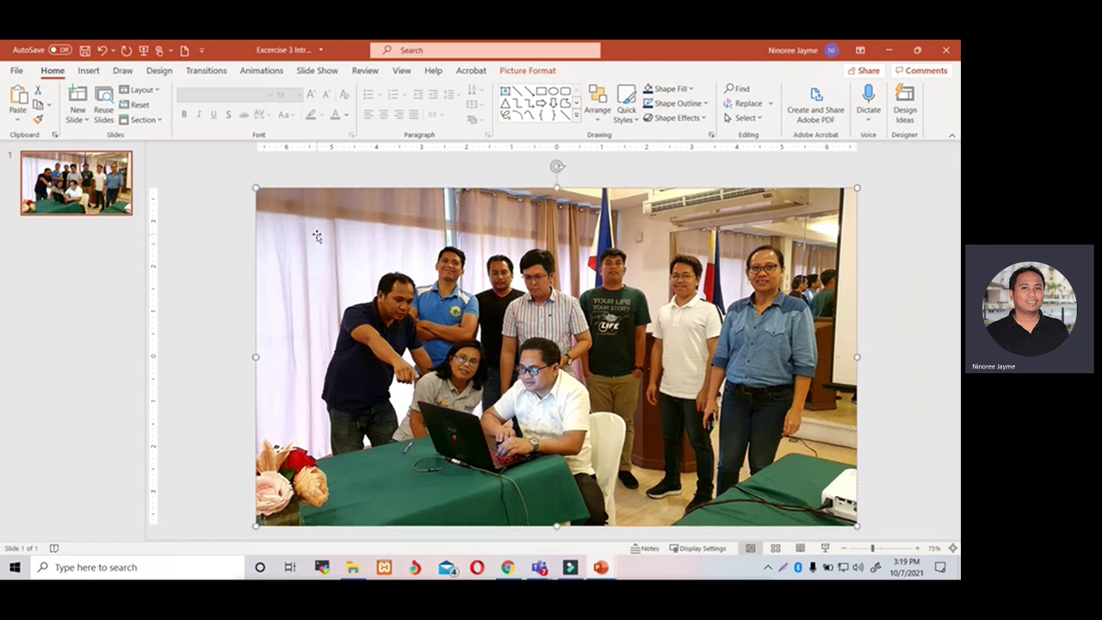
Step: Copy and paste the group photo, positioning the duplicate to cover the slide
right_click(317, 236)
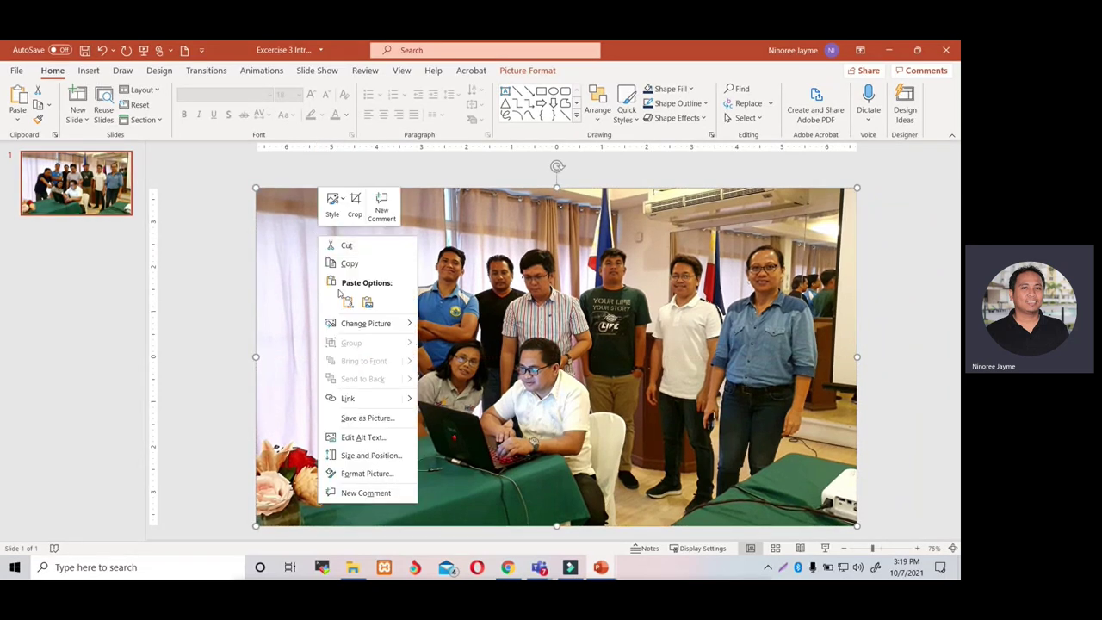
key(Escape)
right_click(335, 248)
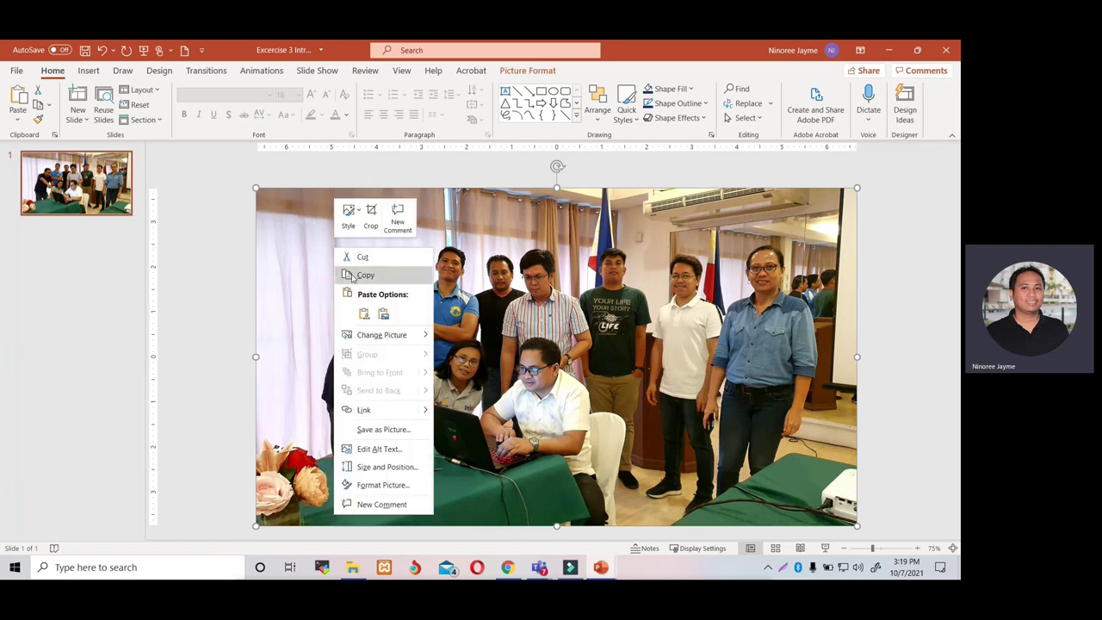
click(296, 320)
key(ctrl+v)
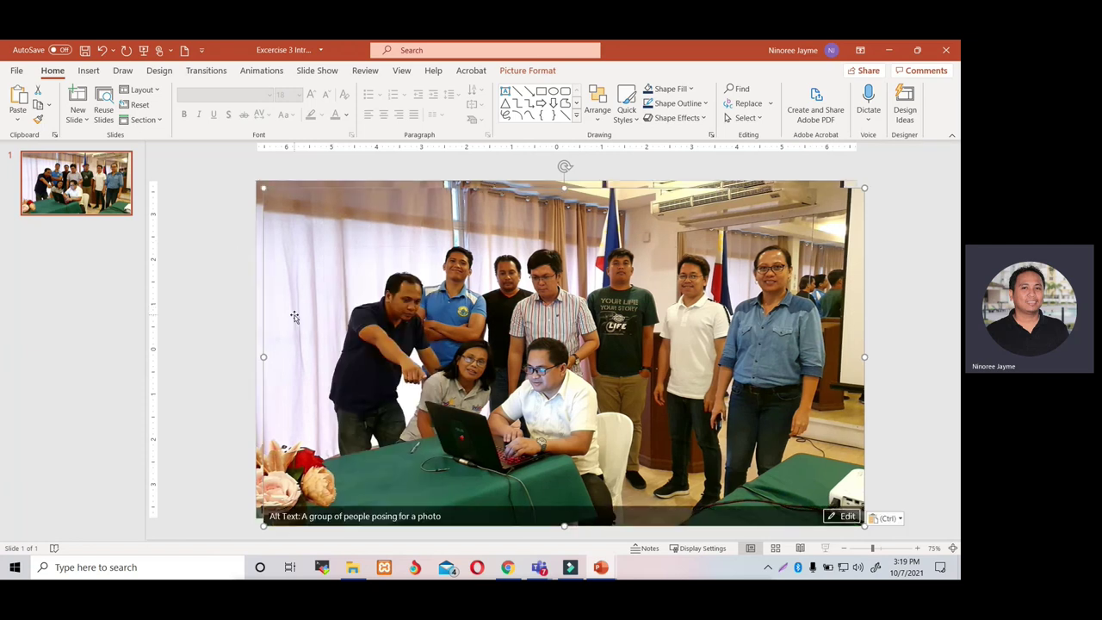
drag(295, 318, 423, 274)
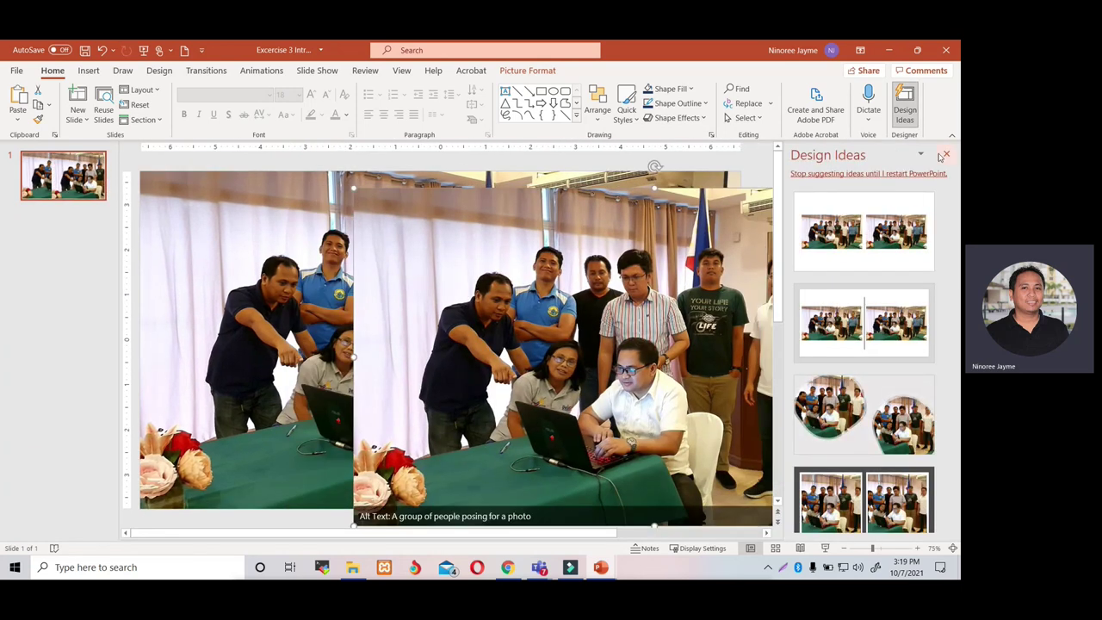
click(944, 155)
mouse_move(416, 236)
mouse_down()
mouse_move(271, 207)
mouse_move(355, 212)
mouse_move(281, 220)
mouse_up()
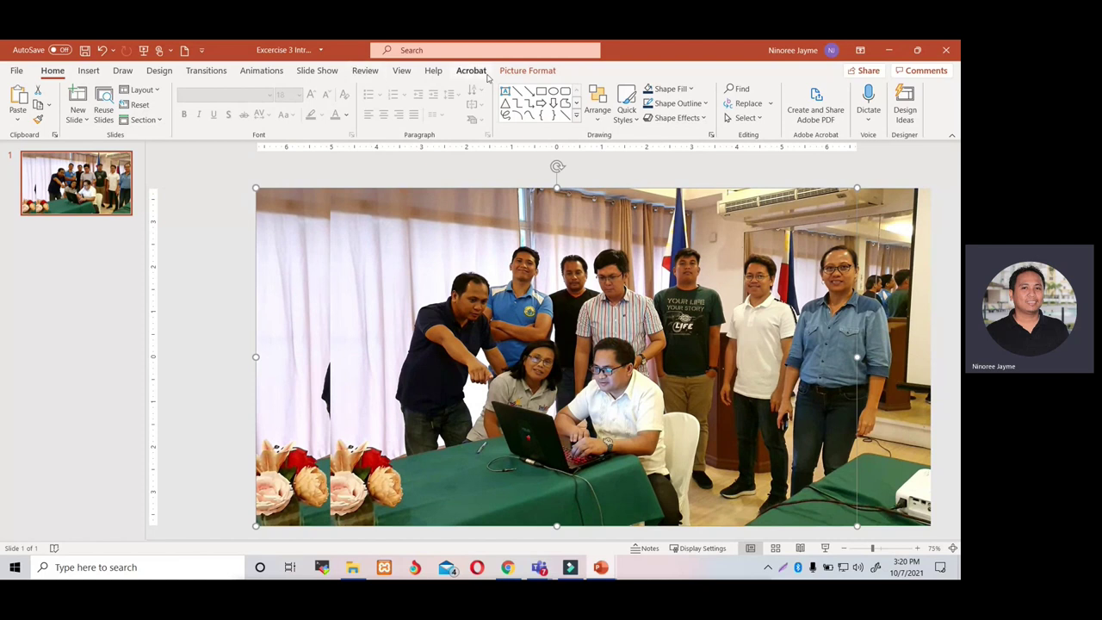
Step: Recolour the copy Light Gray and align the full-colour photo exactly over it
click(515, 73)
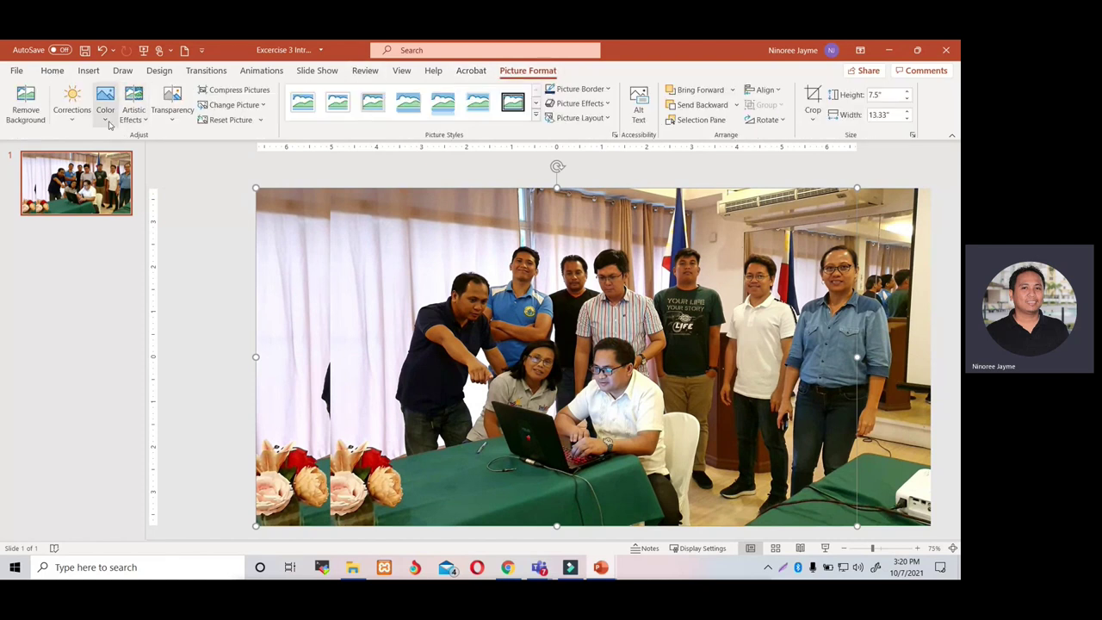
click(107, 116)
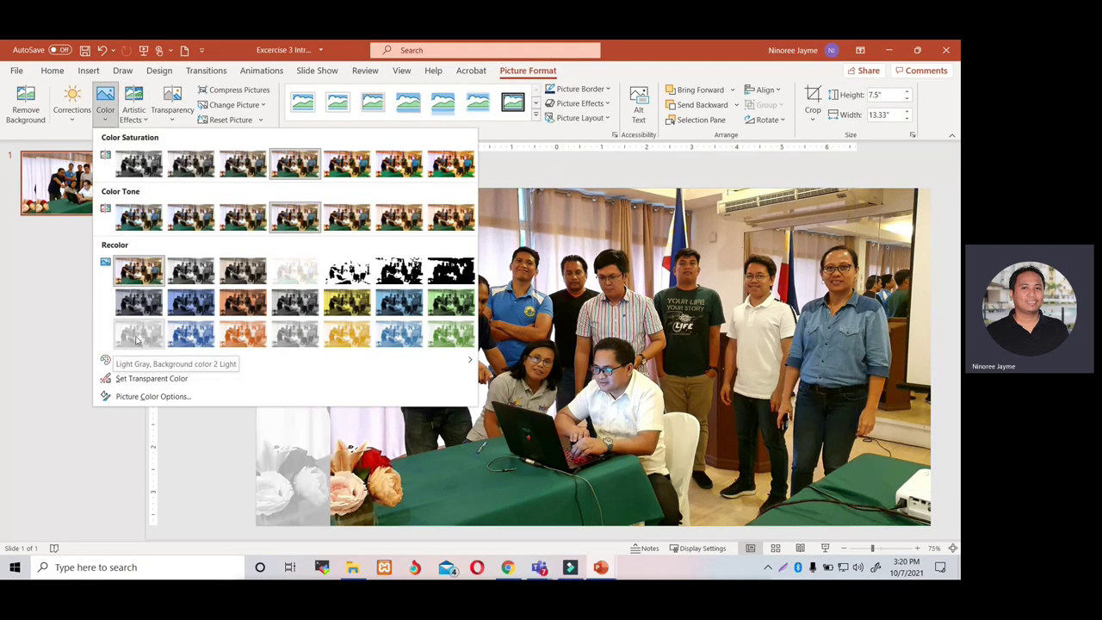
click(137, 340)
click(417, 253)
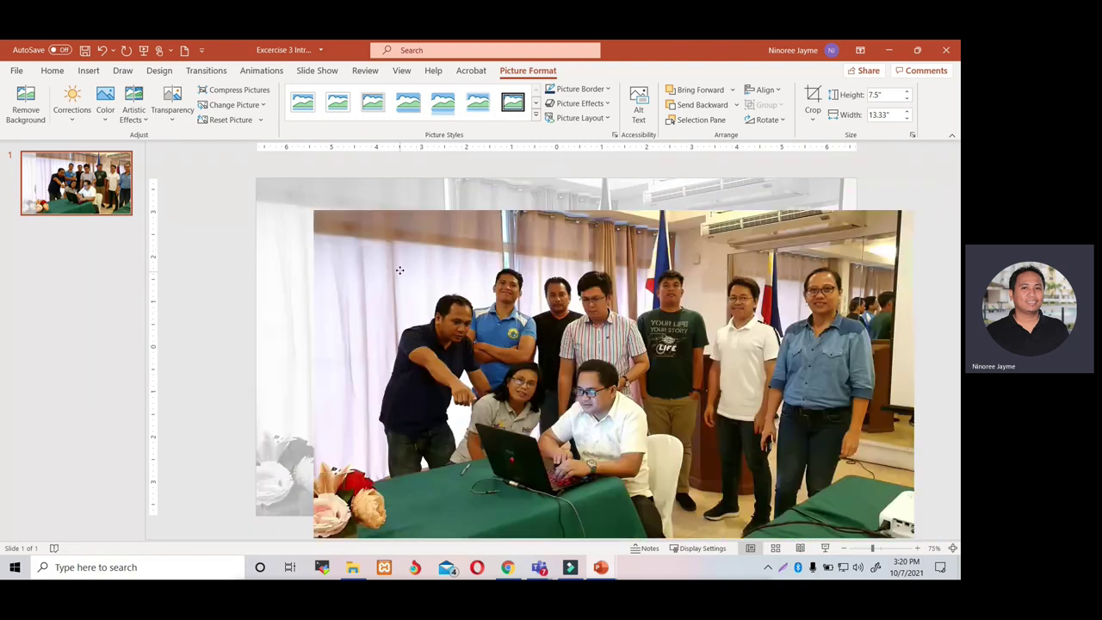
drag(400, 270, 349, 236)
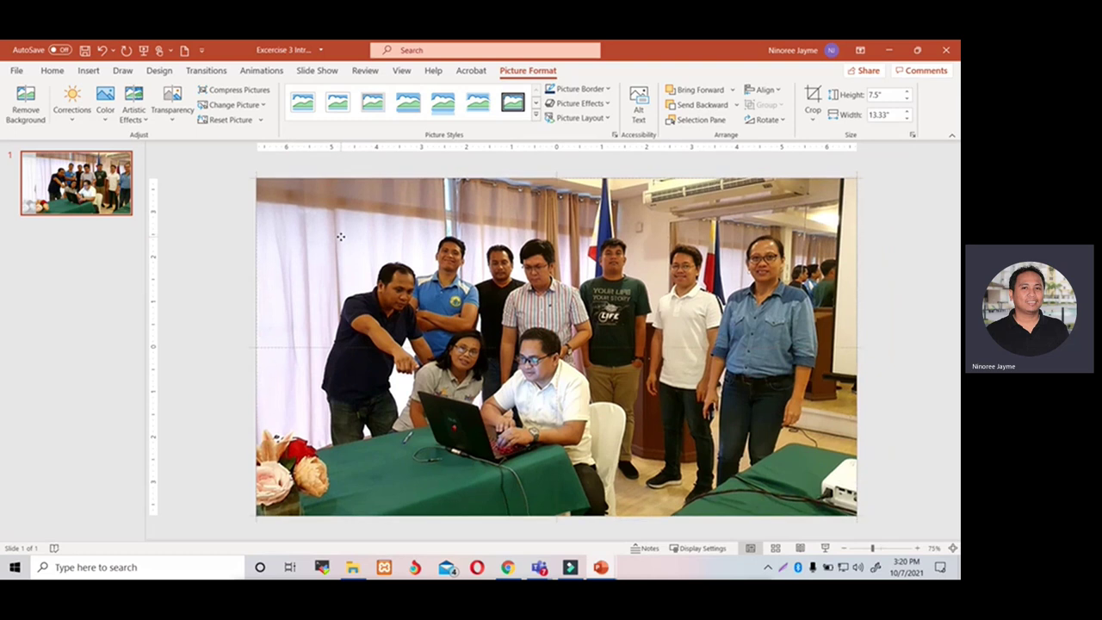
key(ctrl+z)
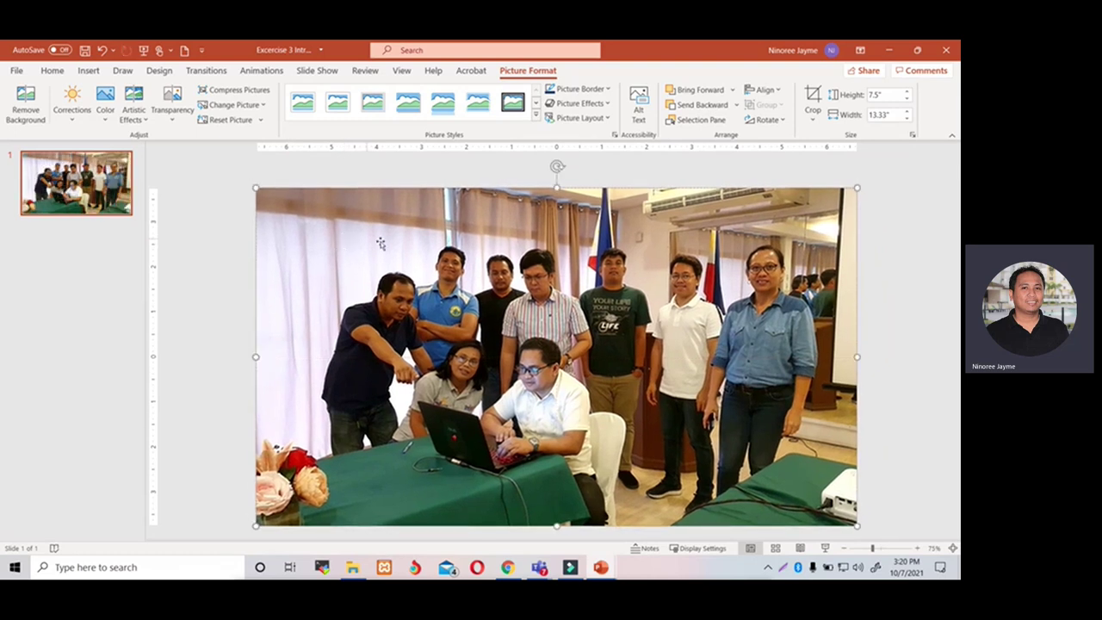
key(ctrl+y)
click(893, 296)
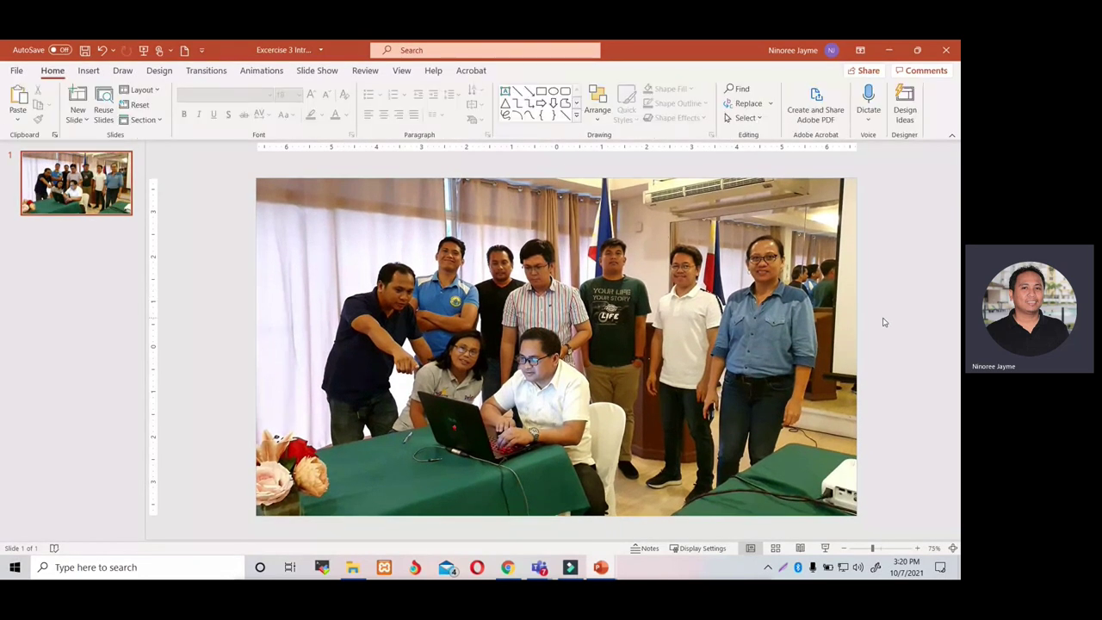
Step: Duplicate slide 1 to create slide 2 and select its photo
scroll(880, 328, down, 1)
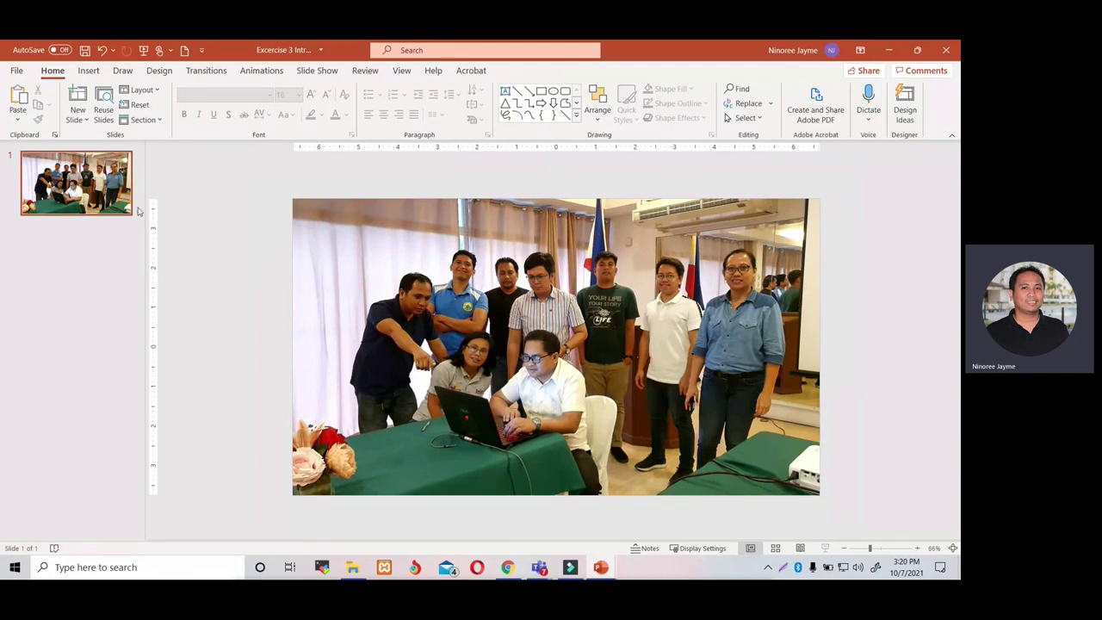
right_click(98, 200)
click(142, 320)
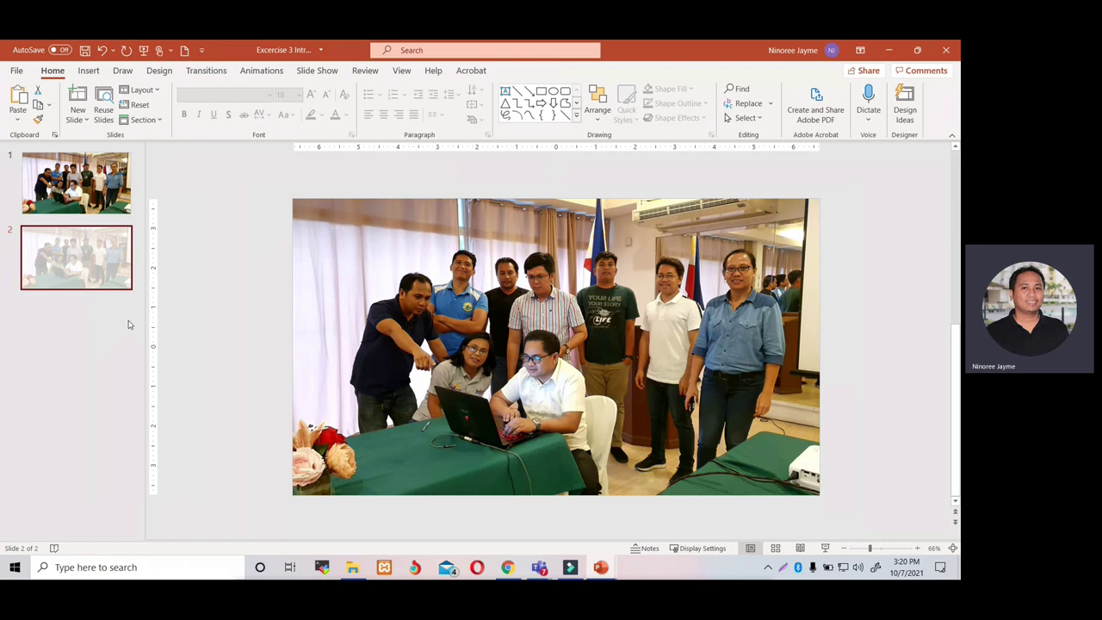
scroll(844, 303, down, 1)
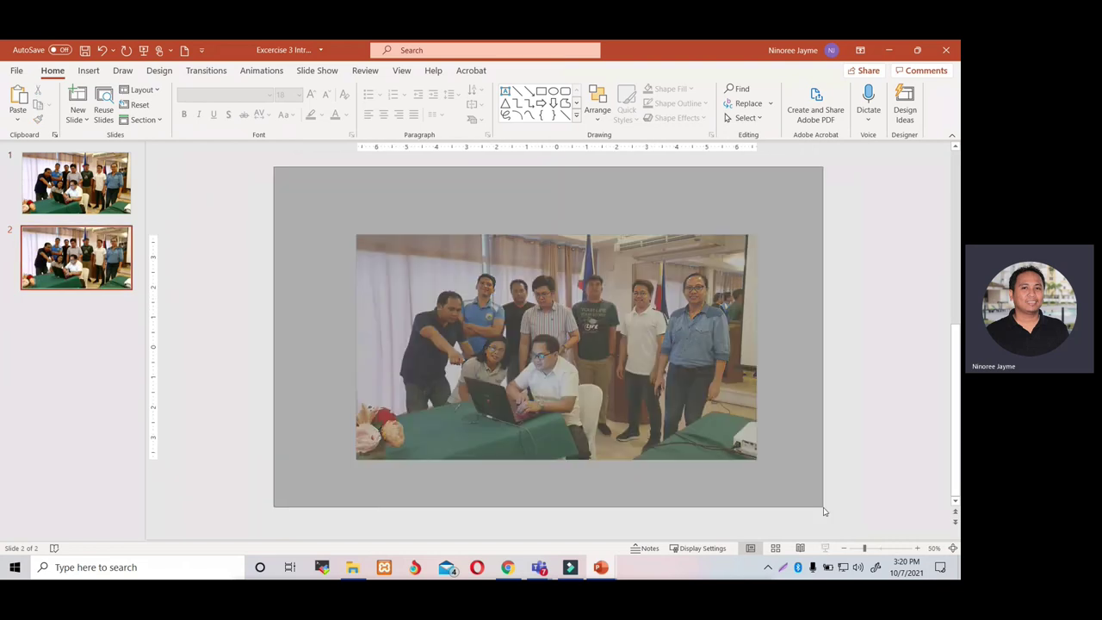
drag(298, 213, 824, 512)
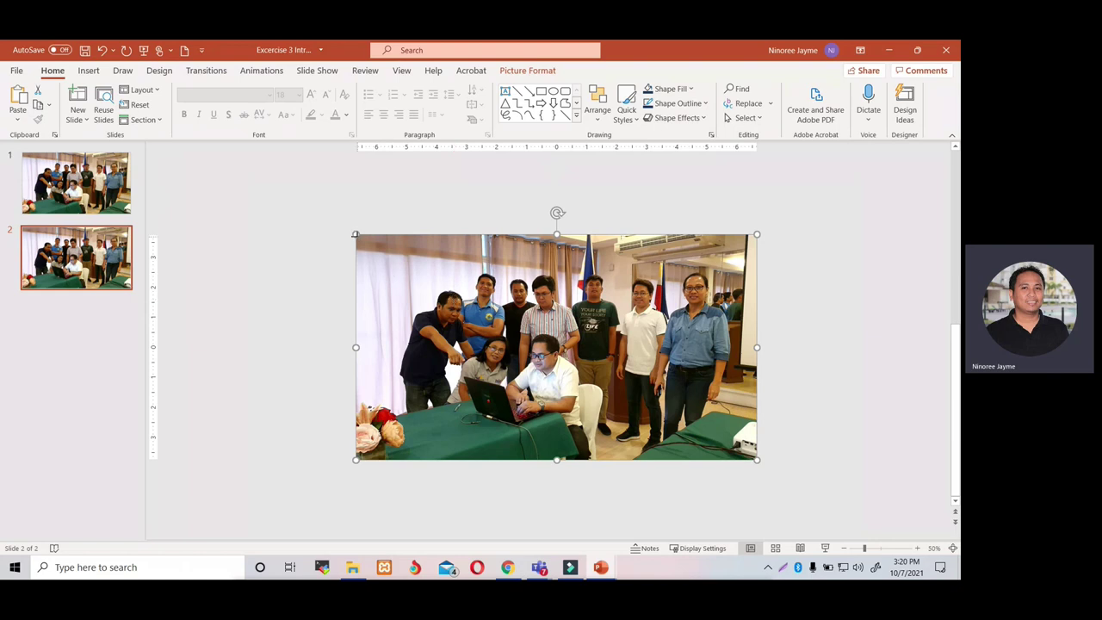
Step: Enlarge slide 2's colour photo from its top-left corner and shift it right past the slide edge
drag(355, 233, 255, 179)
mouse_move(488, 219)
mouse_down()
mouse_move(493, 246)
mouse_move(518, 249)
mouse_up()
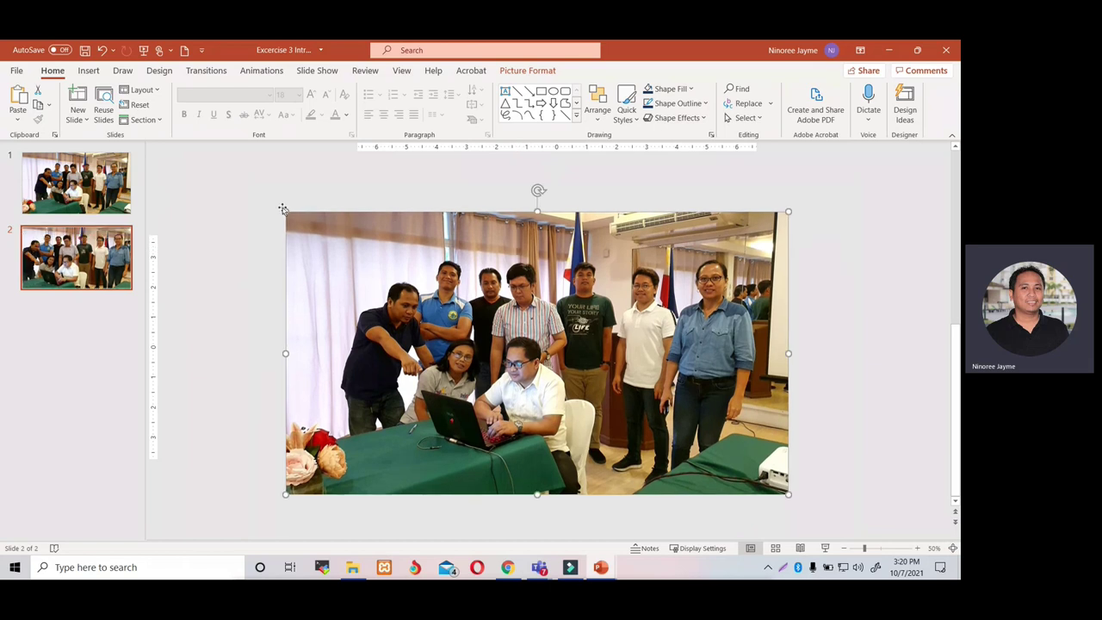
drag(285, 211, 270, 203)
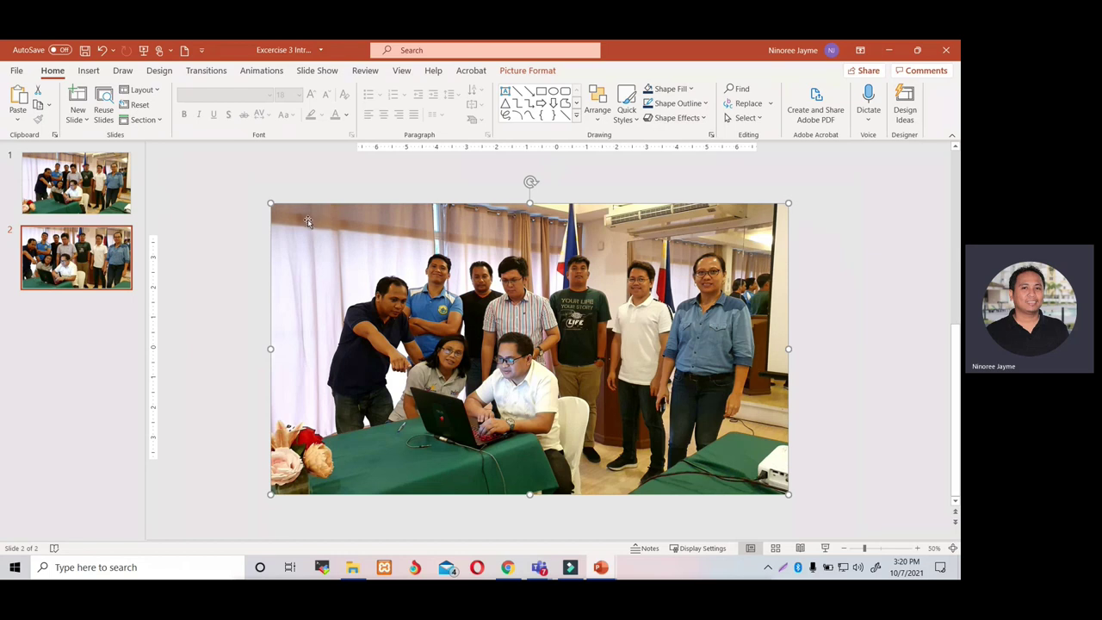
drag(270, 203, 263, 199)
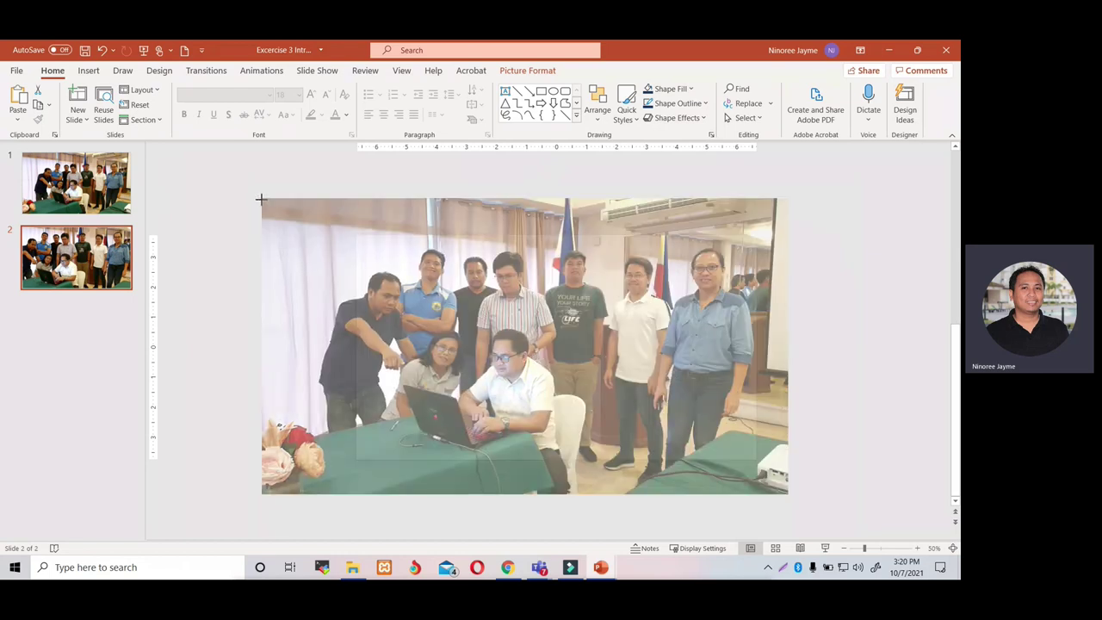
mouse_move(551, 245)
mouse_down()
mouse_move(518, 254)
mouse_move(644, 248)
mouse_up()
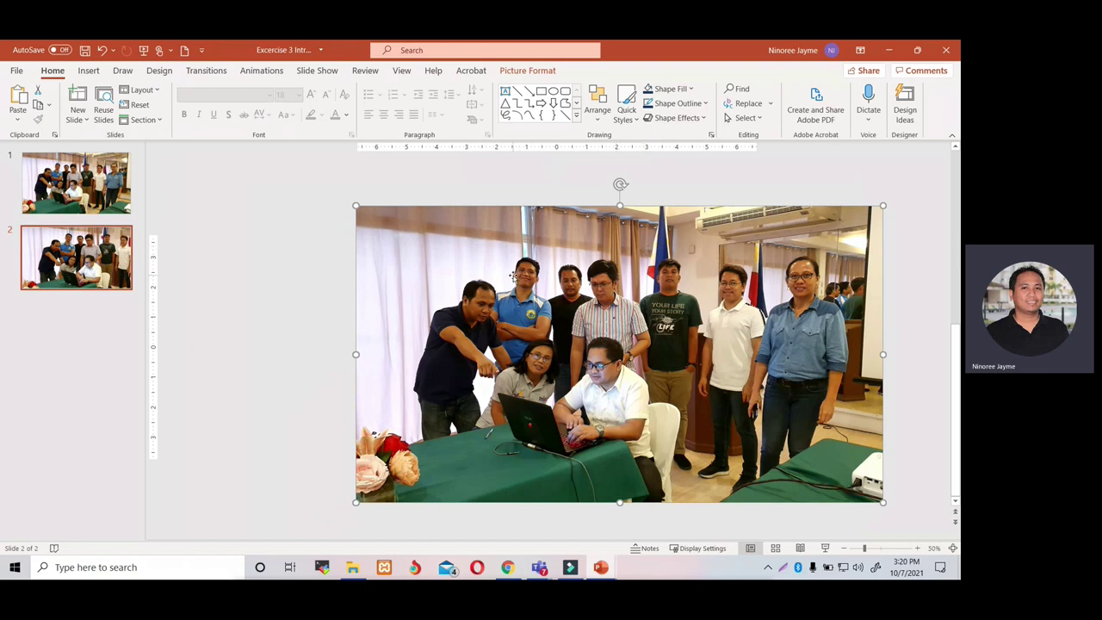
drag(355, 205, 332, 192)
drag(492, 240, 517, 260)
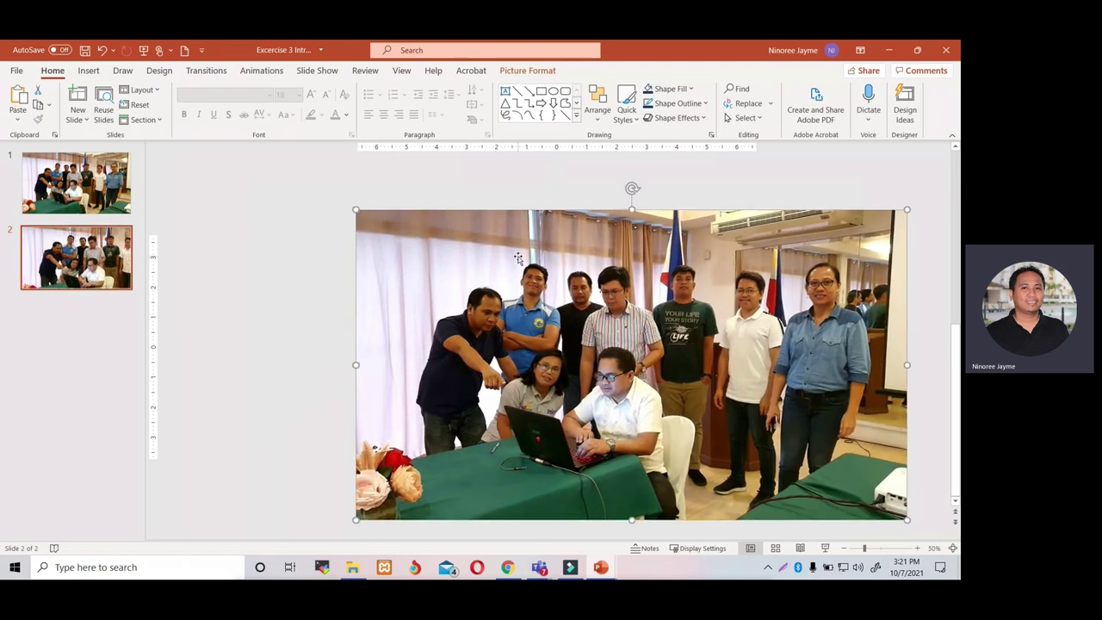
mouse_move(512, 248)
mouse_down()
mouse_move(489, 245)
mouse_move(492, 230)
mouse_move(493, 253)
mouse_move(504, 251)
mouse_up()
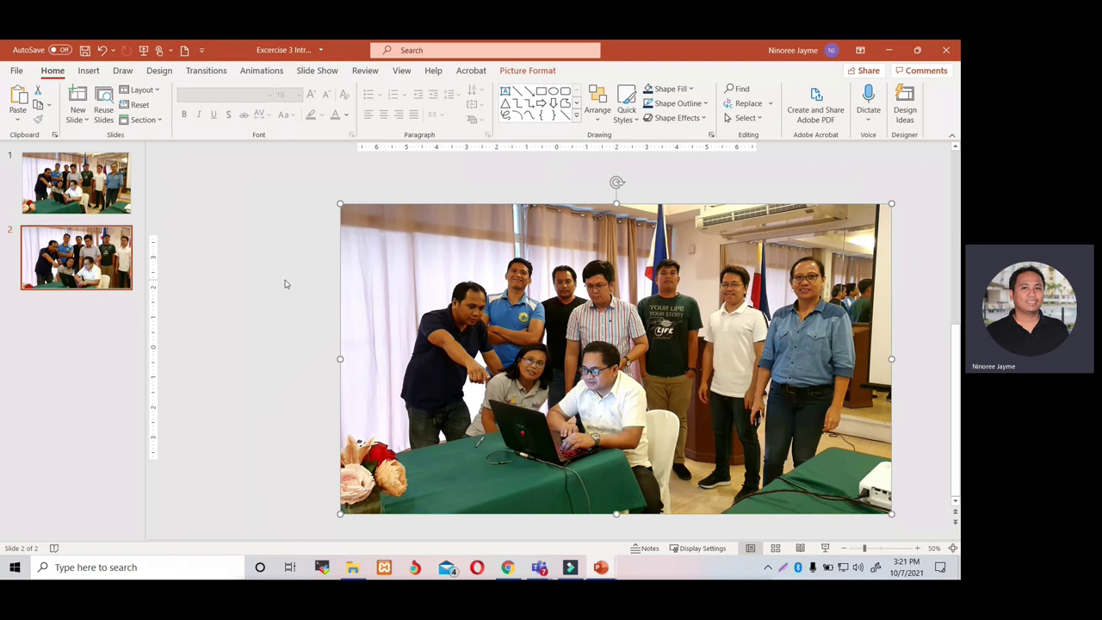
click(286, 285)
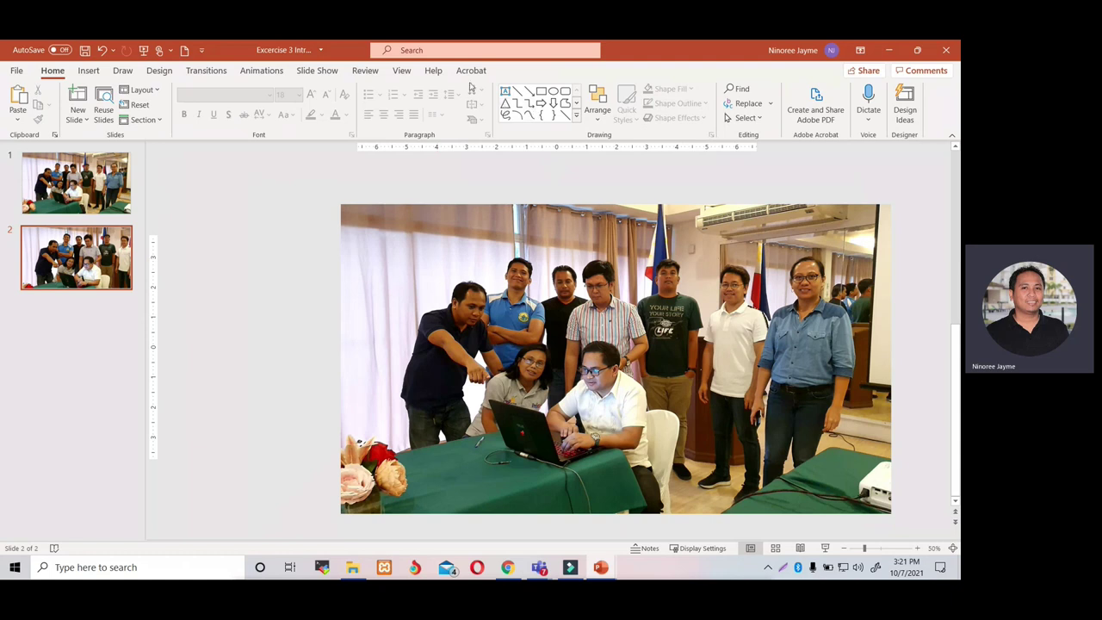
click(471, 218)
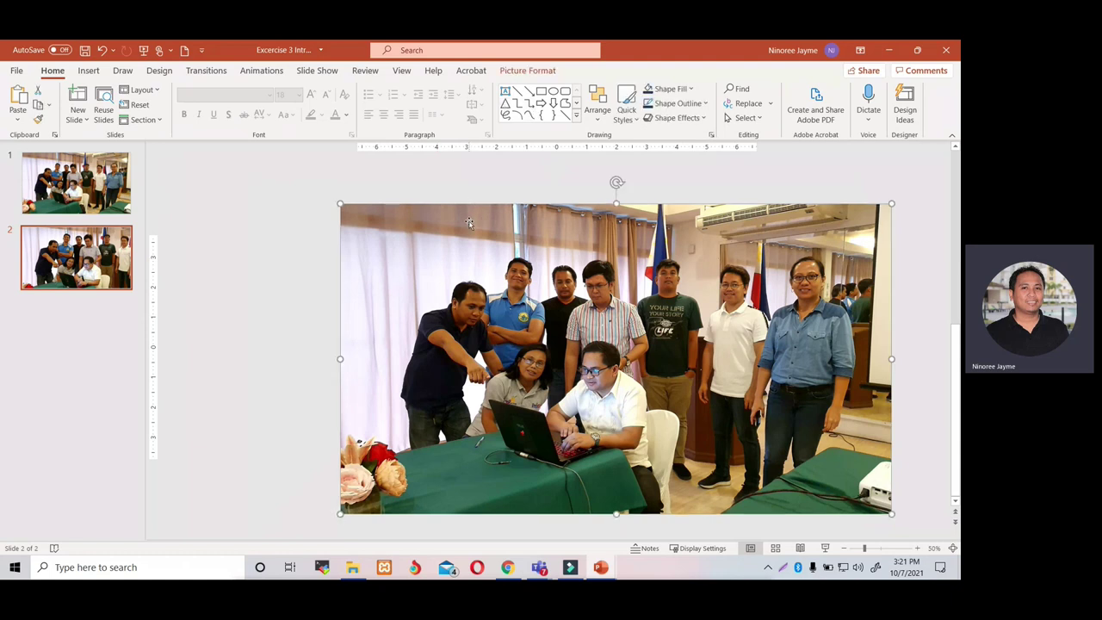
Step: Crop slide 2's colour group photo to an Oval shape via Crop to Shape
click(523, 72)
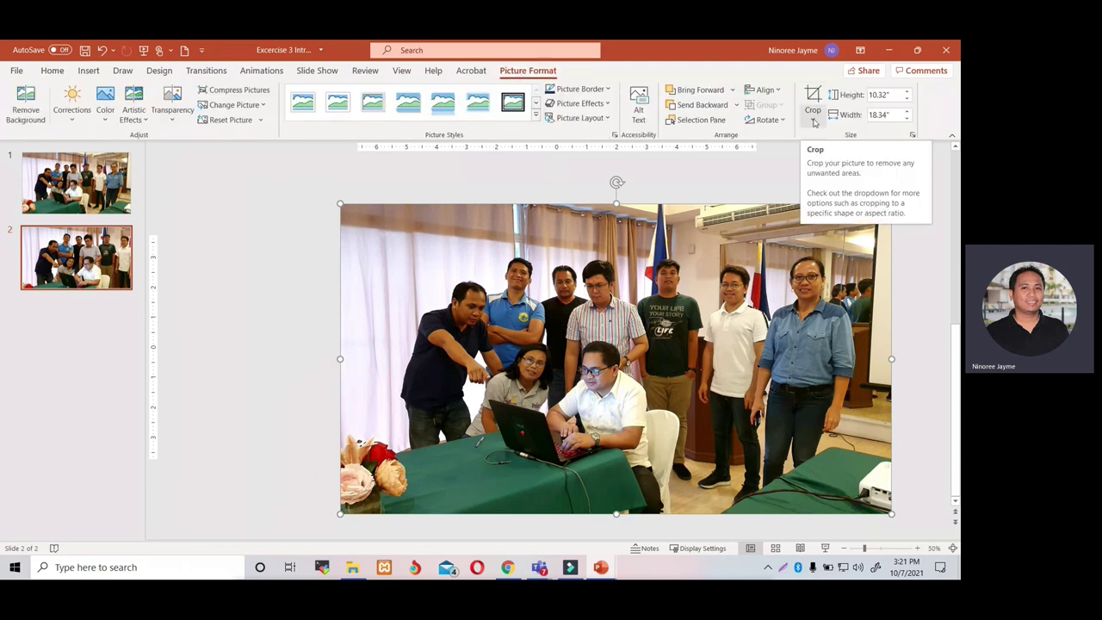
click(815, 123)
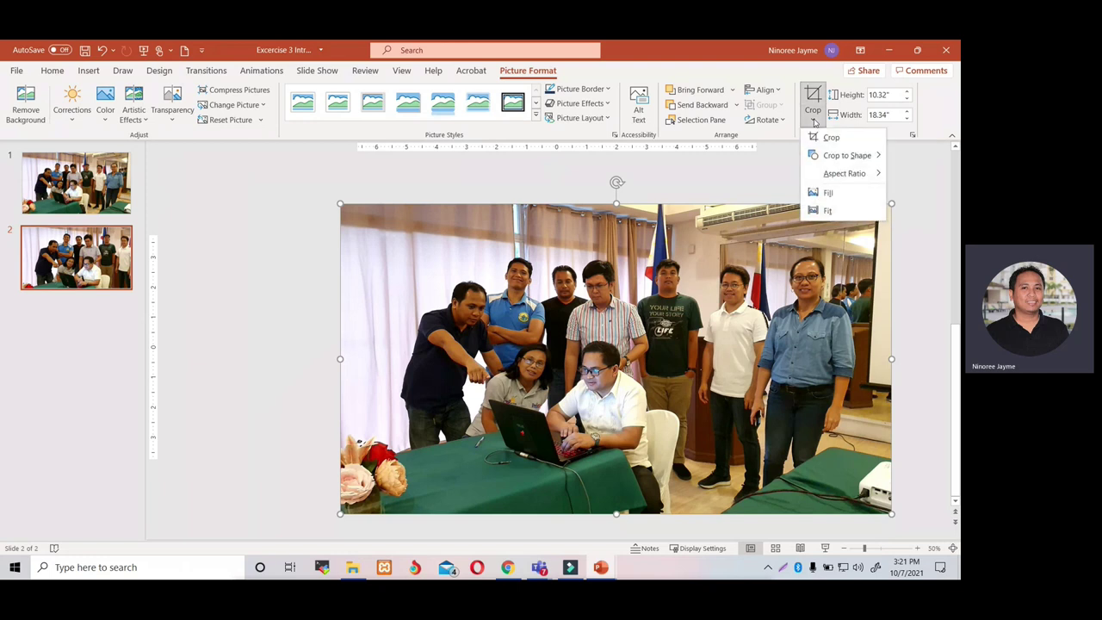
mouse_move(822, 160)
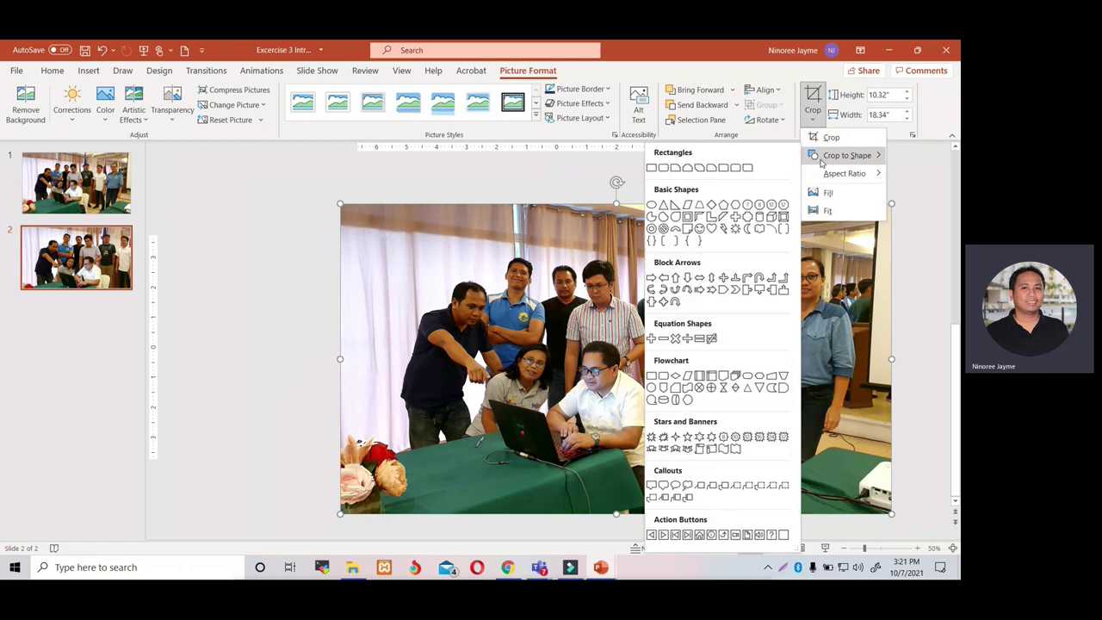
click(652, 205)
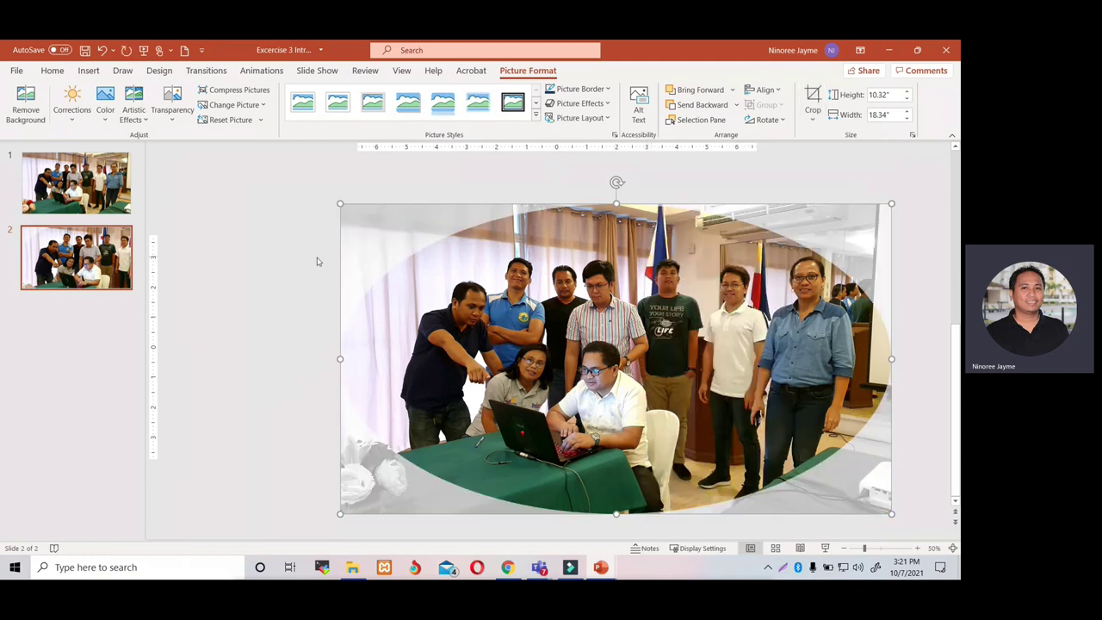
click(234, 253)
click(600, 231)
click(813, 96)
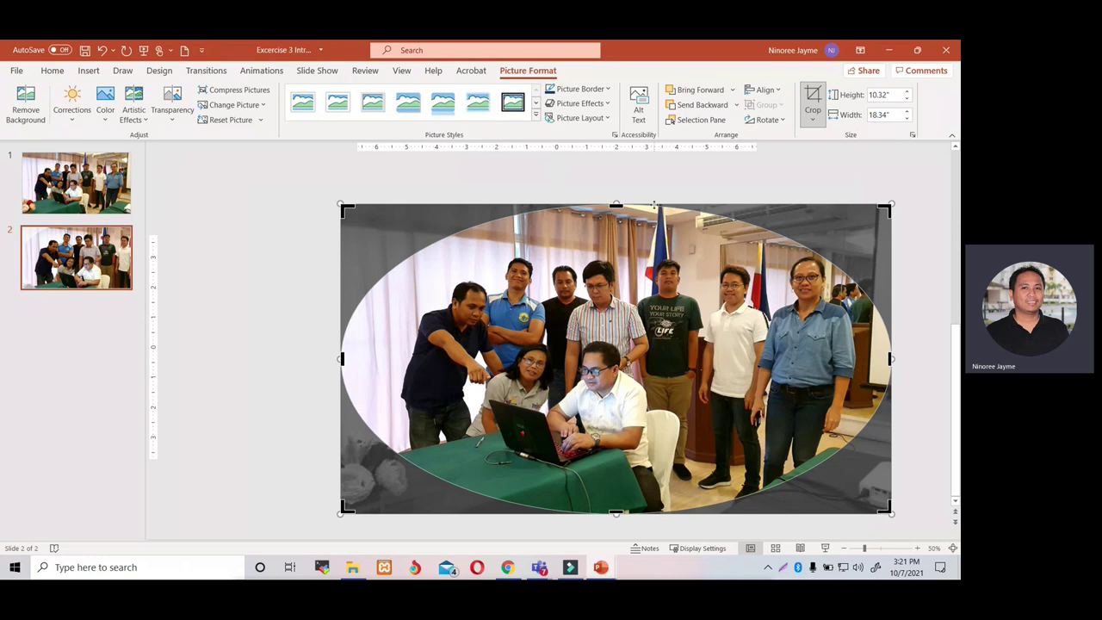
Step: Tighten the oval crop to about 5.22" by 4.67" around the seated man in white at the laptop
mouse_move(654, 204)
mouse_down()
mouse_move(820, 241)
mouse_move(651, 220)
mouse_up()
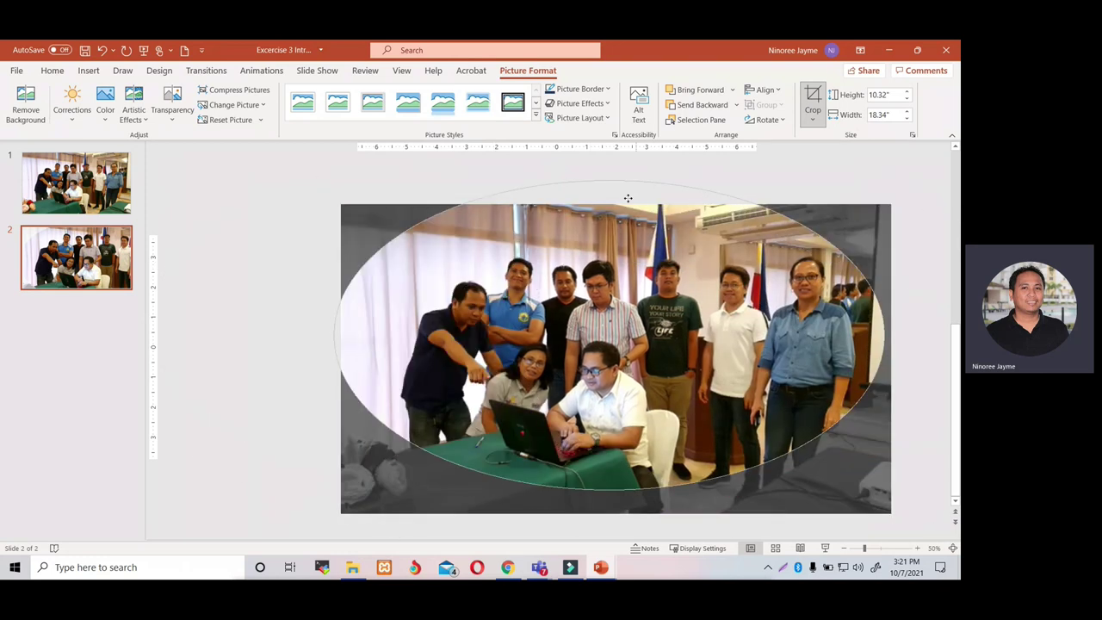
mouse_move(650, 221)
mouse_down()
mouse_move(543, 212)
mouse_move(766, 319)
mouse_up()
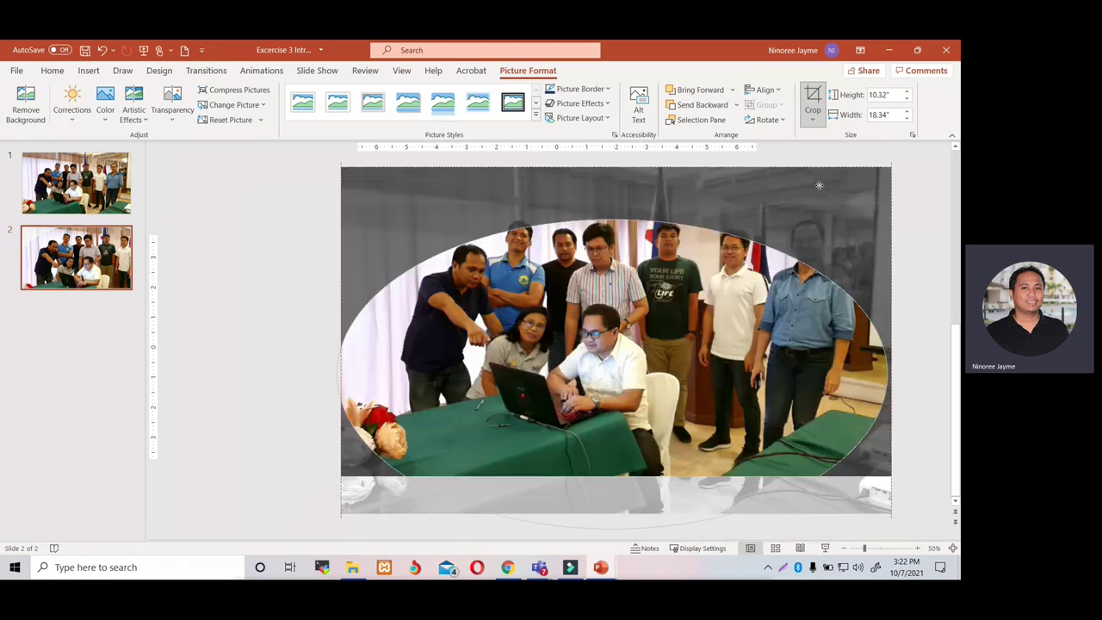
mouse_move(765, 319)
mouse_down()
mouse_move(799, 207)
mouse_move(691, 214)
mouse_up()
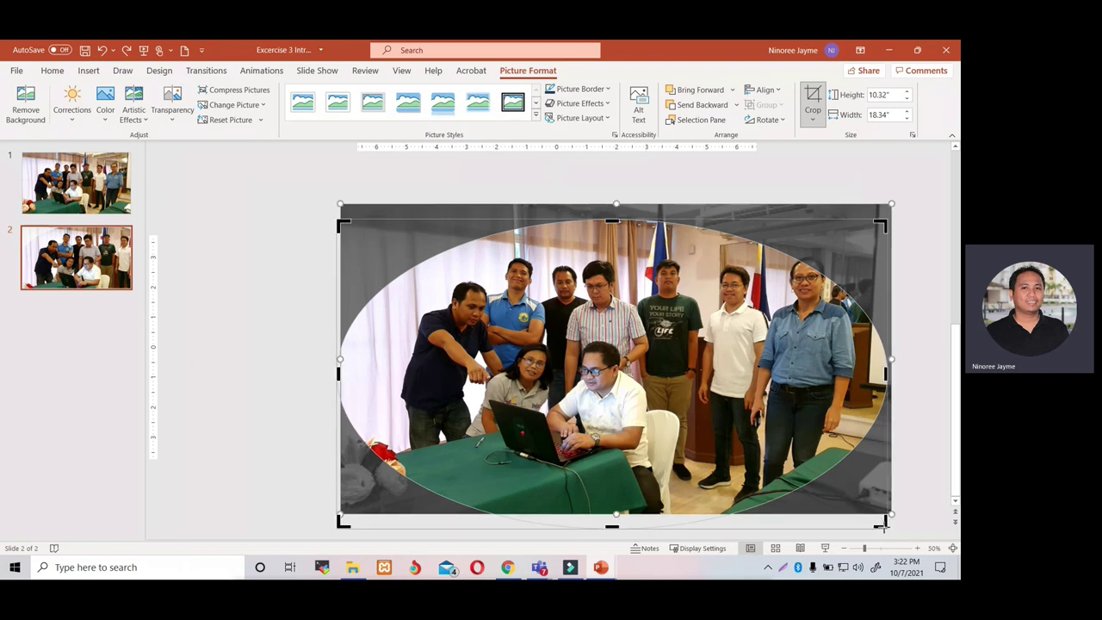
drag(884, 523, 676, 443)
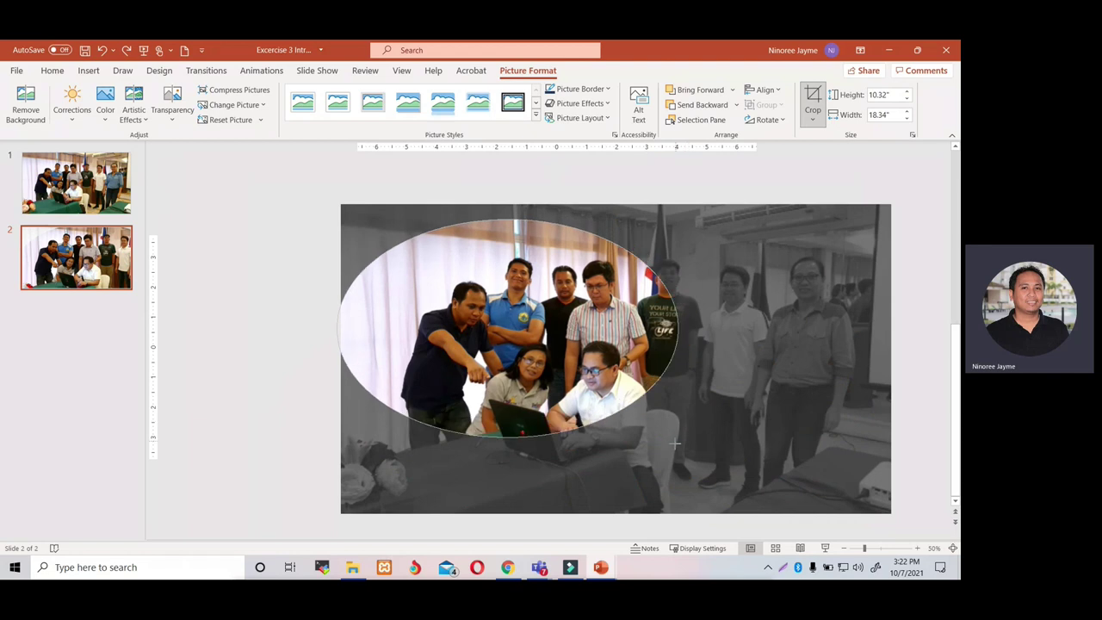
drag(676, 442, 671, 493)
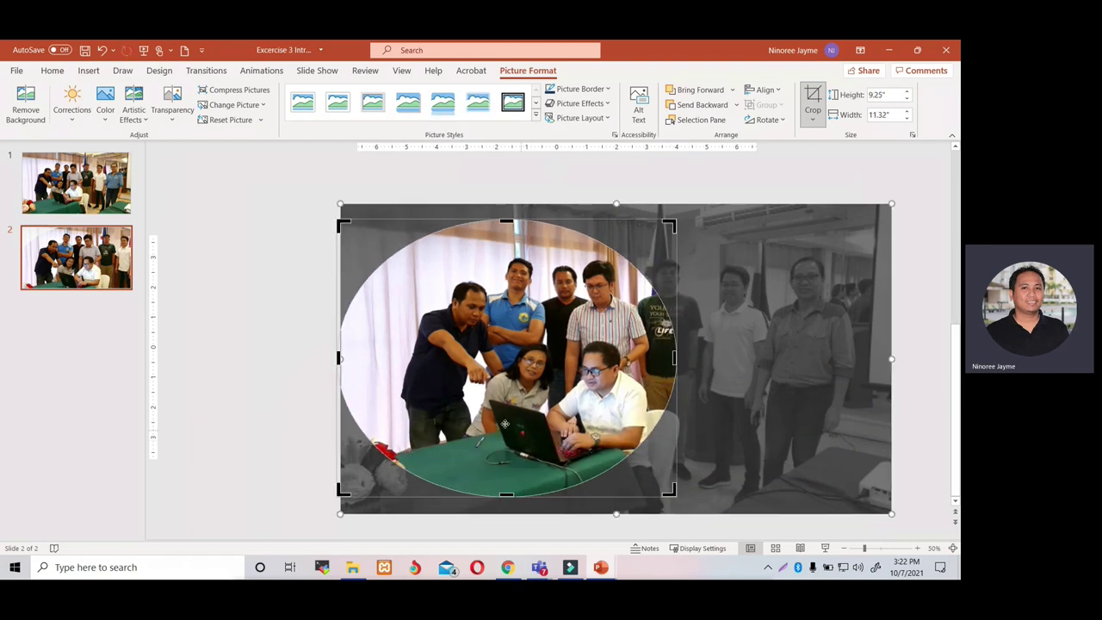
drag(340, 226, 544, 314)
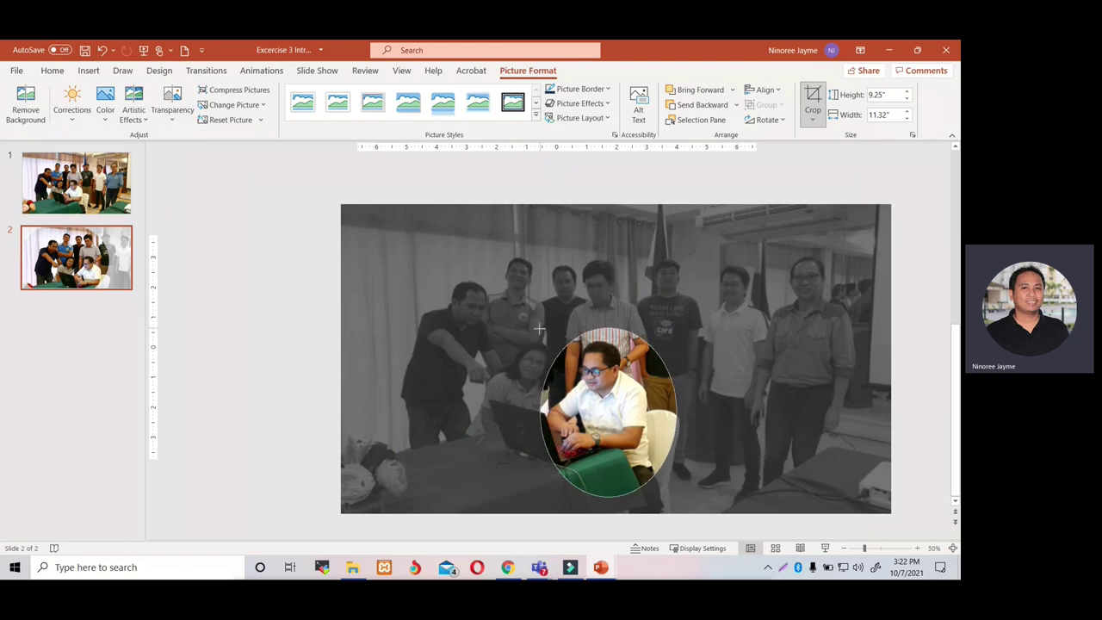
drag(544, 314, 536, 323)
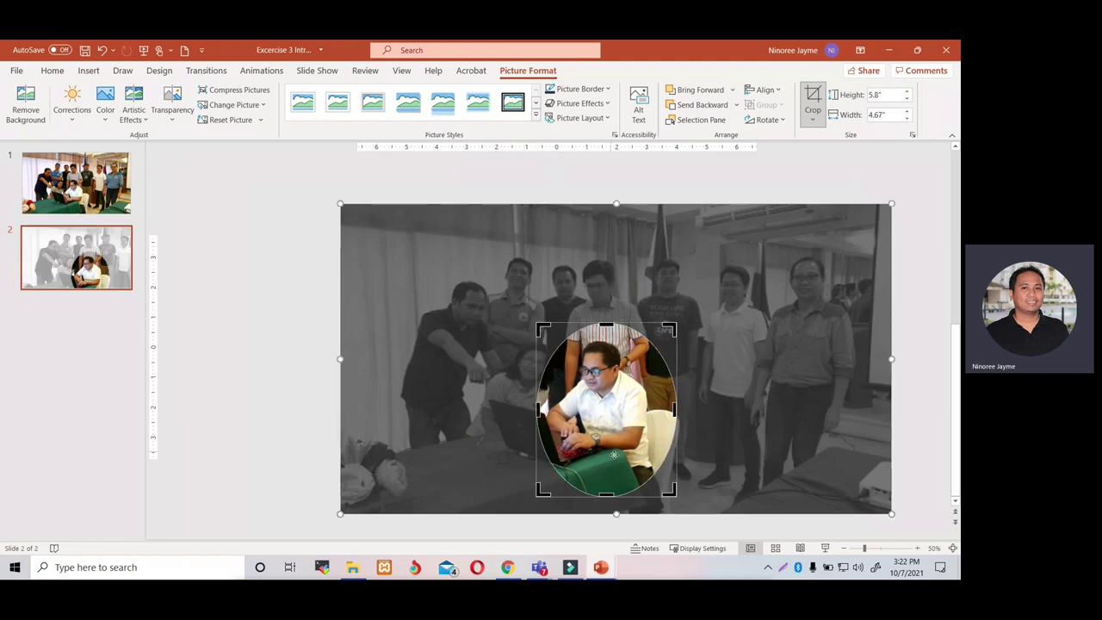
drag(607, 496, 607, 477)
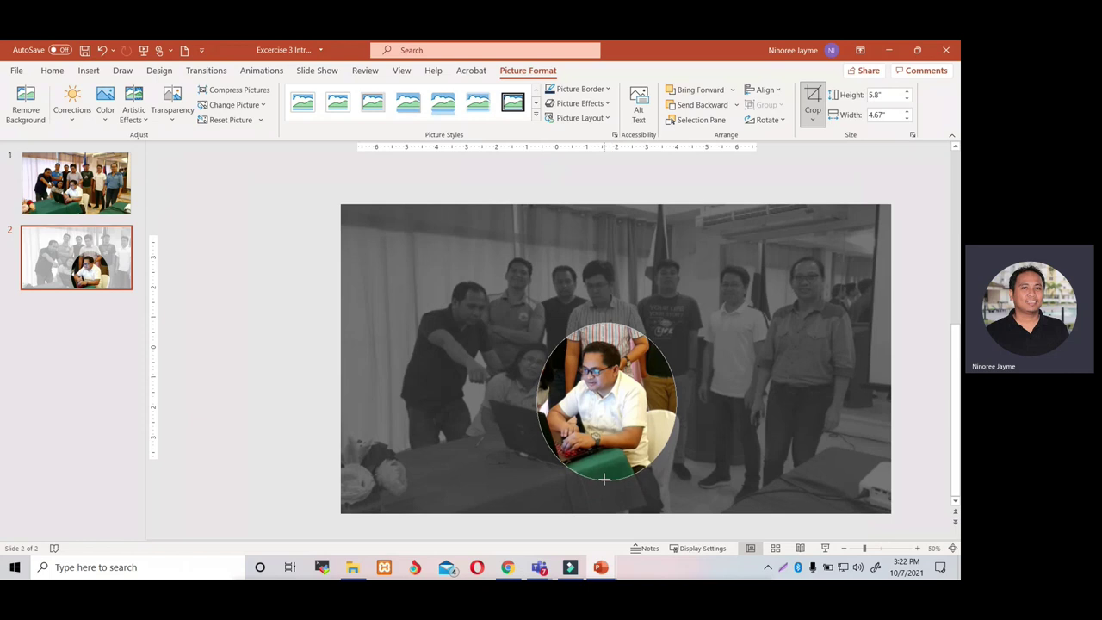
drag(661, 326, 658, 329)
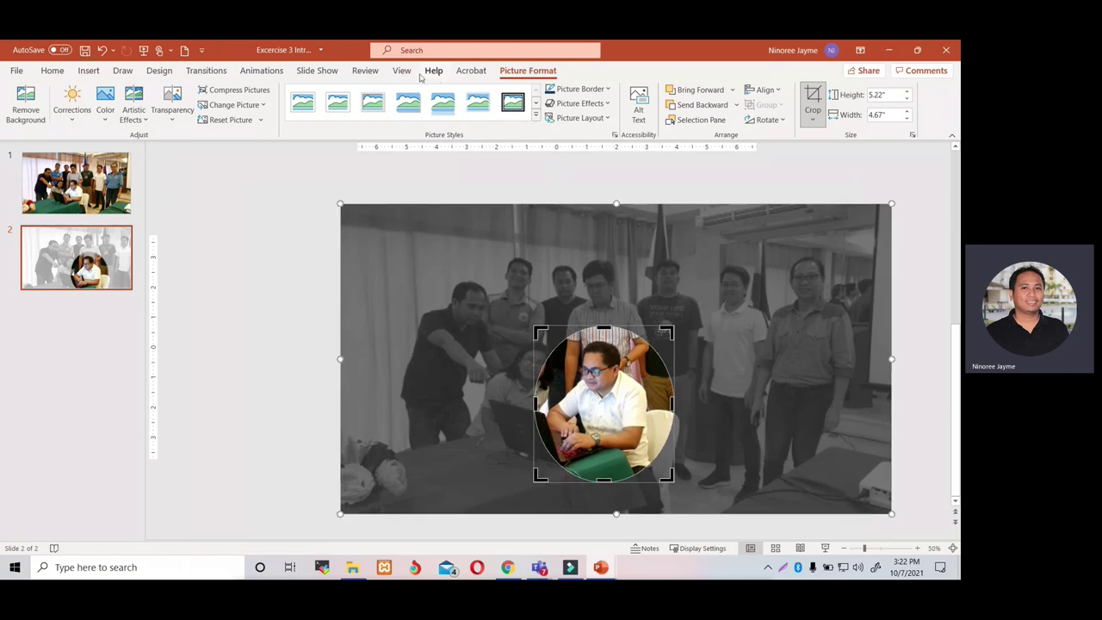
Step: Add a text box left of the photo reading 'Regional IT Officer' over 'Caraga Region'
click(82, 73)
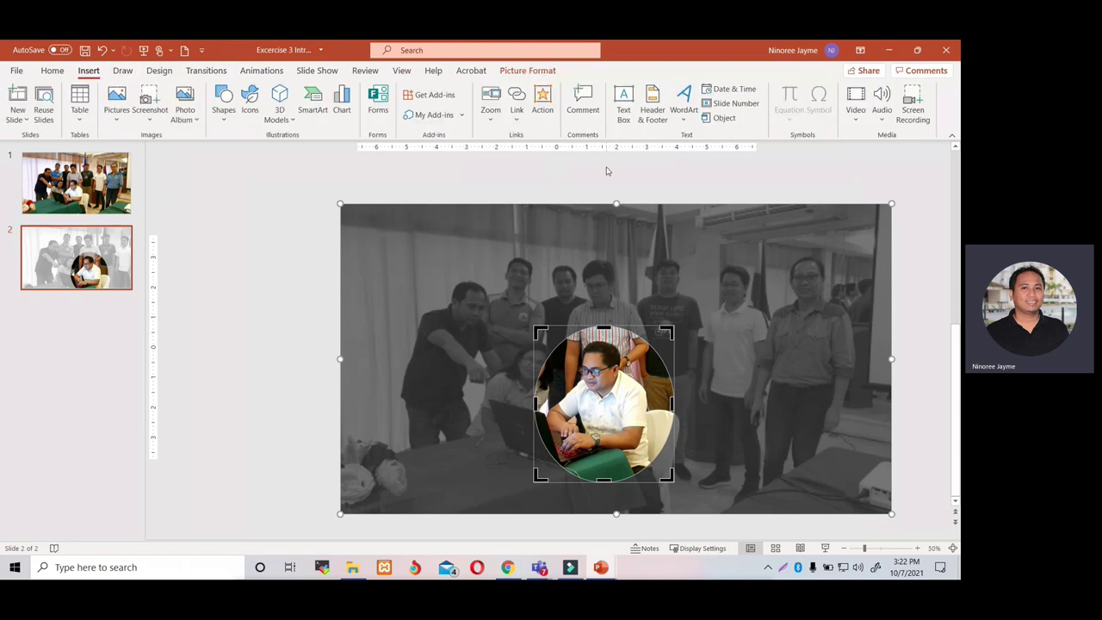
click(618, 115)
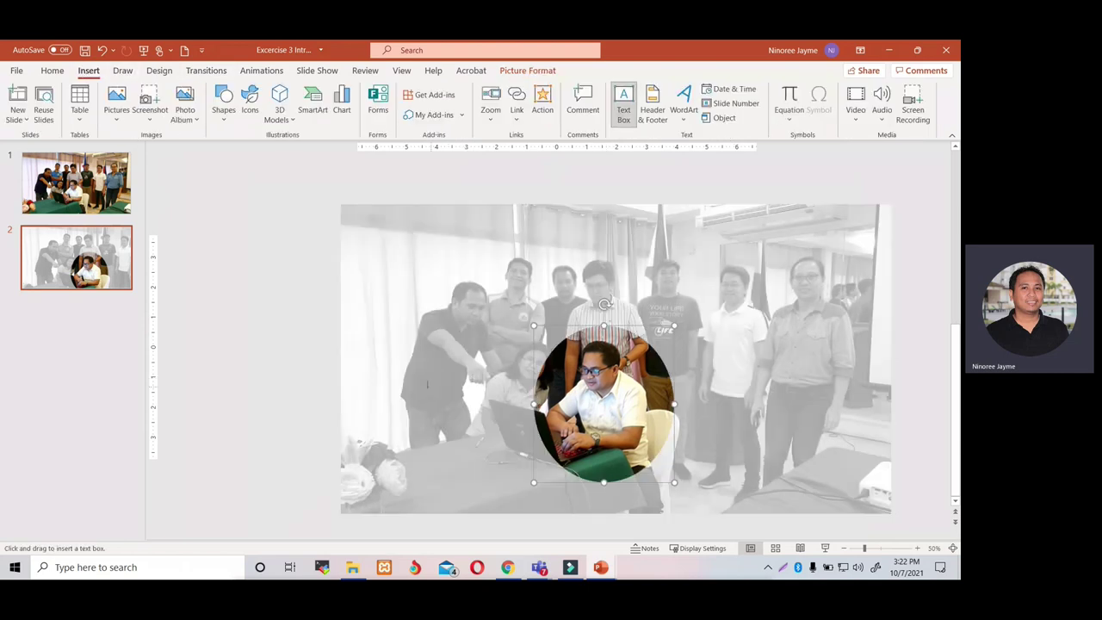
click(439, 386)
text(Re)
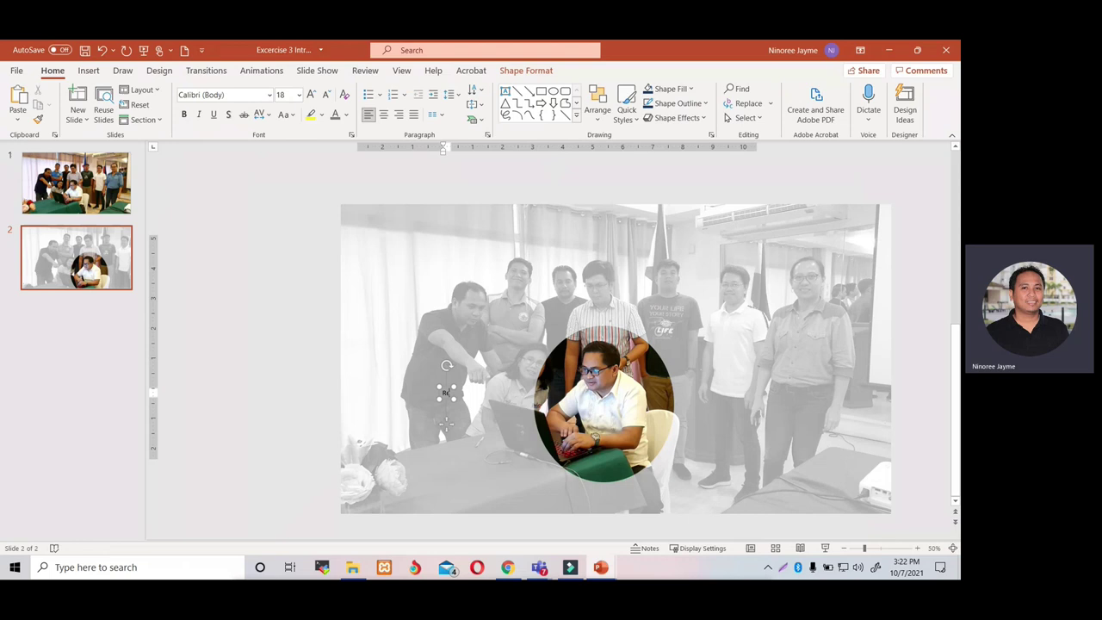
text(gional IT Officer)
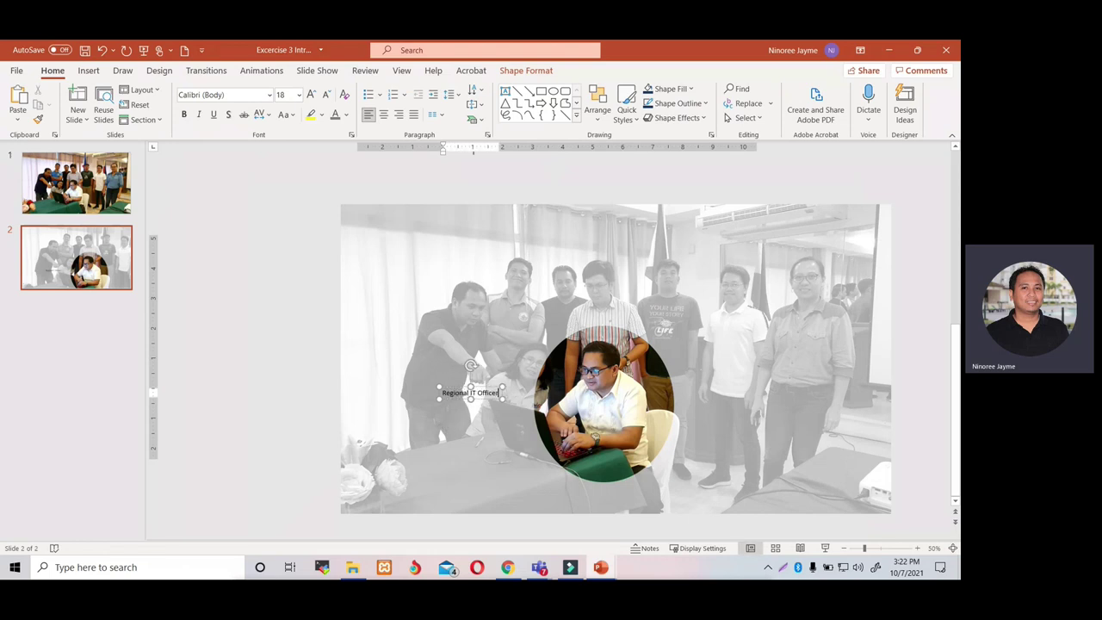
key(Return)
text(Caraga Region)
Step: Bold the 'Regional IT Officer' line and move the caption up beside the circular photo
click(498, 393)
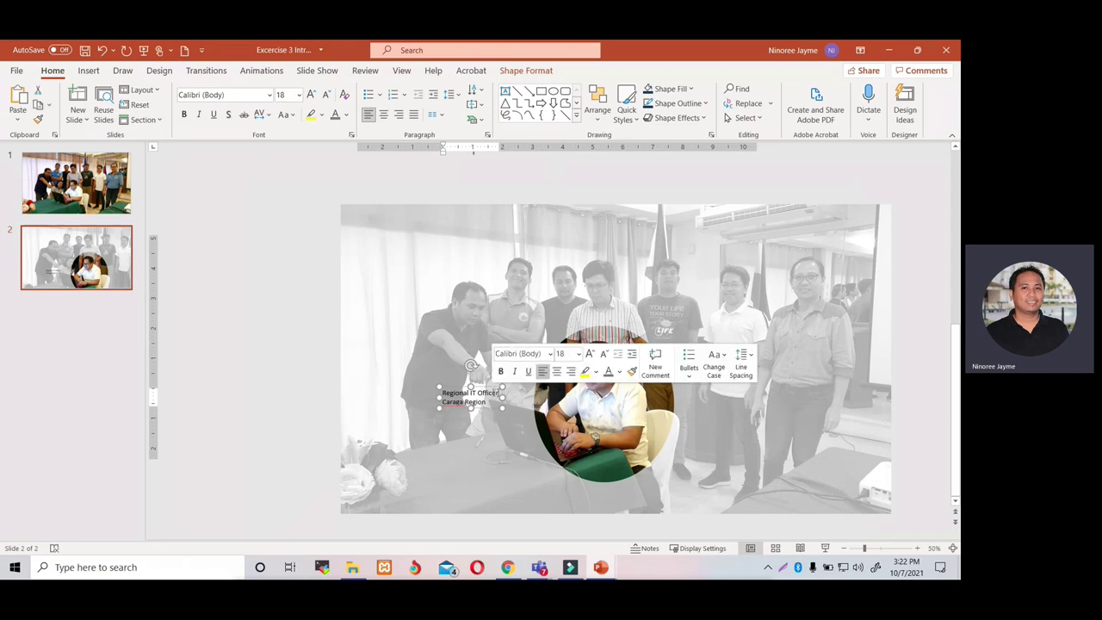
click(503, 393)
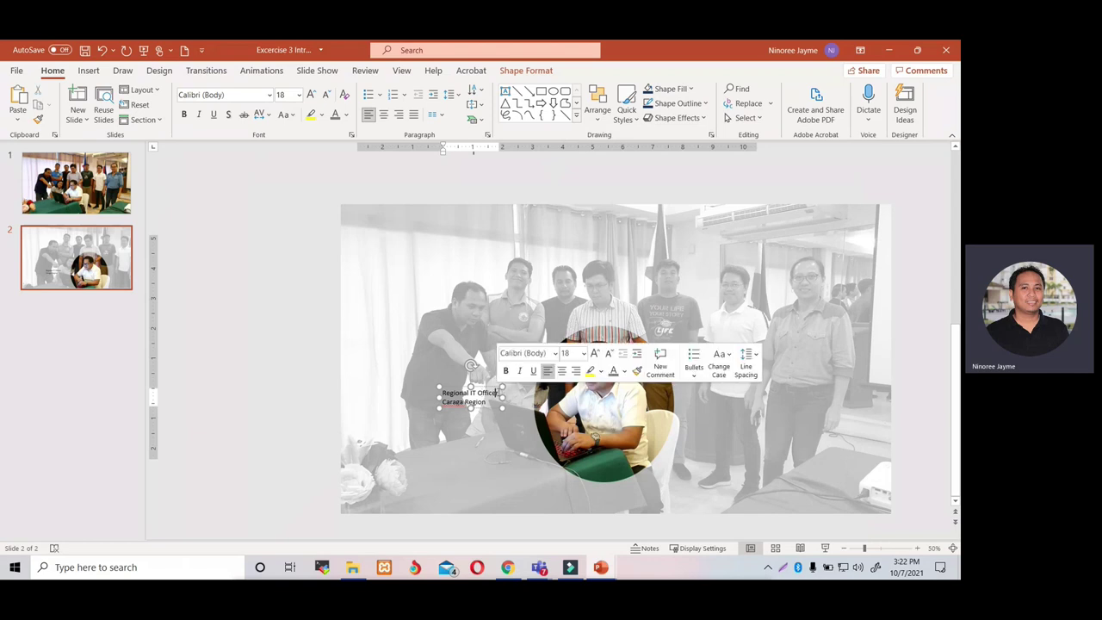
scroll(503, 392, up, 2)
scroll(503, 393, up, 1)
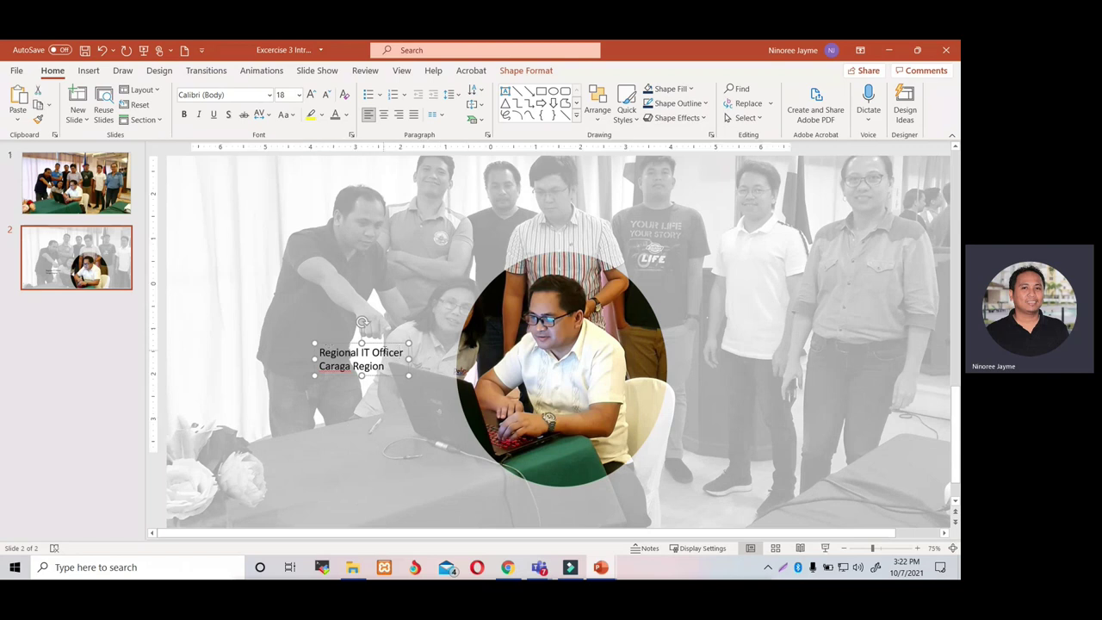
drag(405, 352, 320, 353)
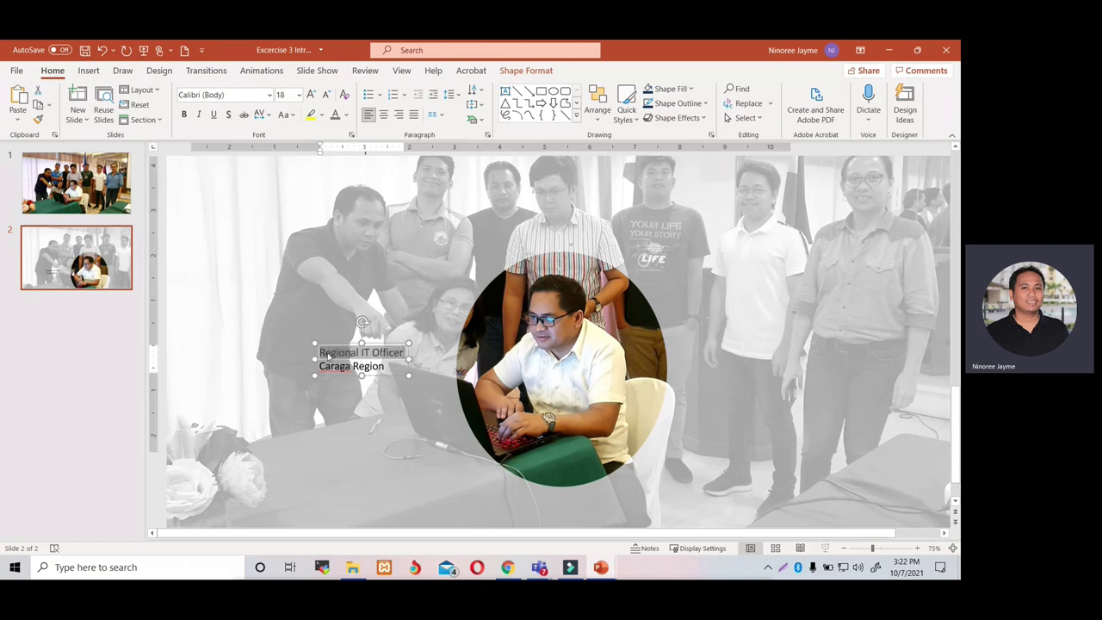
click(429, 368)
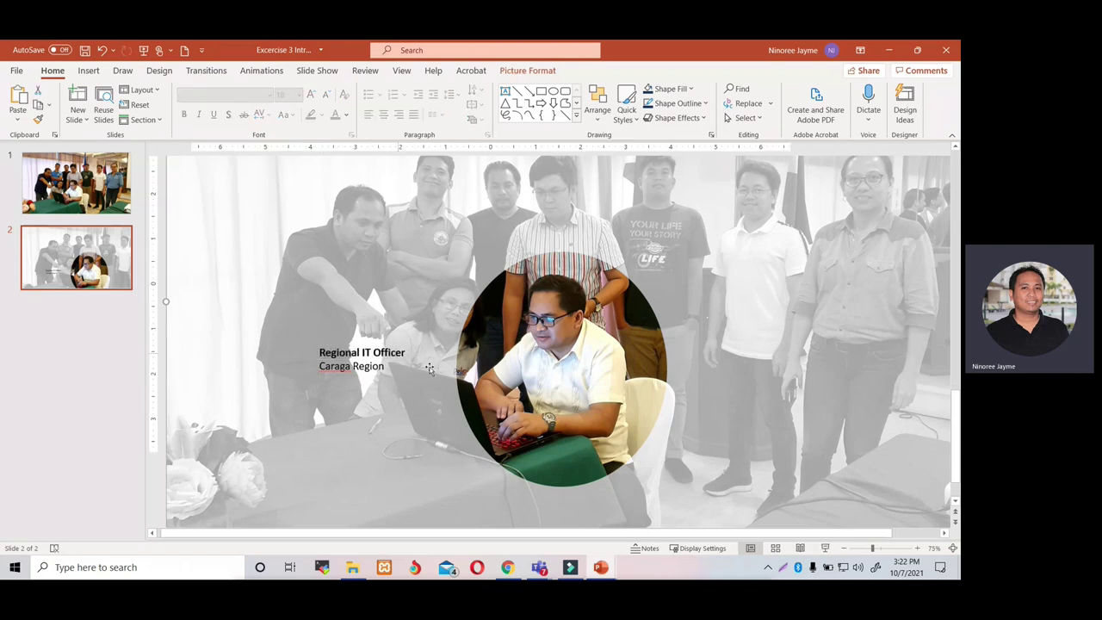
click(373, 343)
mouse_move(372, 342)
mouse_down()
mouse_move(428, 332)
mouse_move(422, 314)
mouse_up()
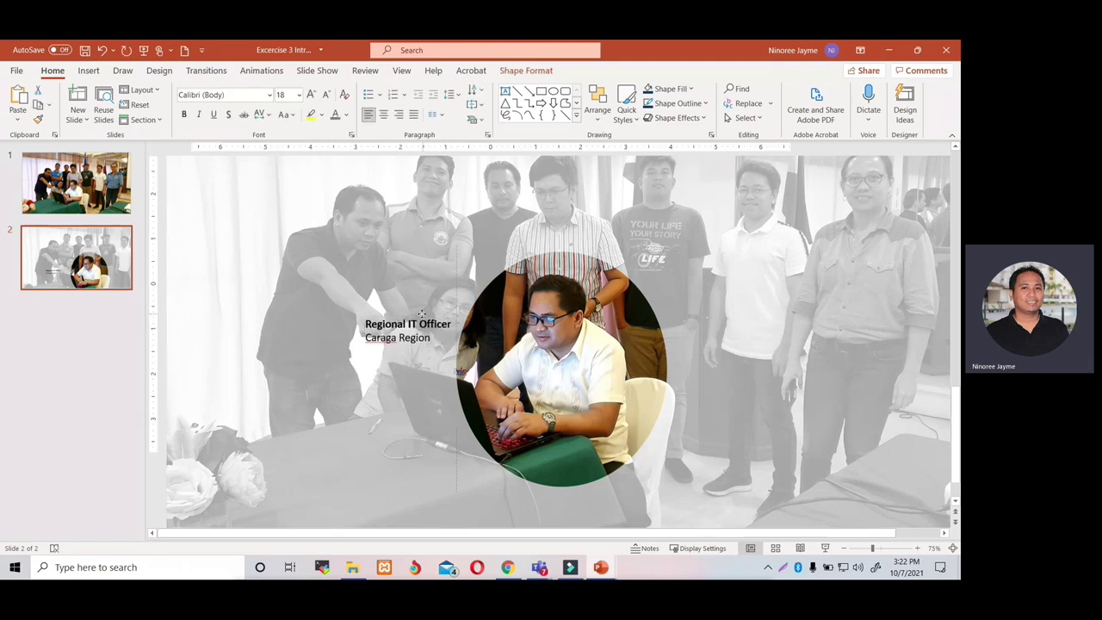
click(441, 426)
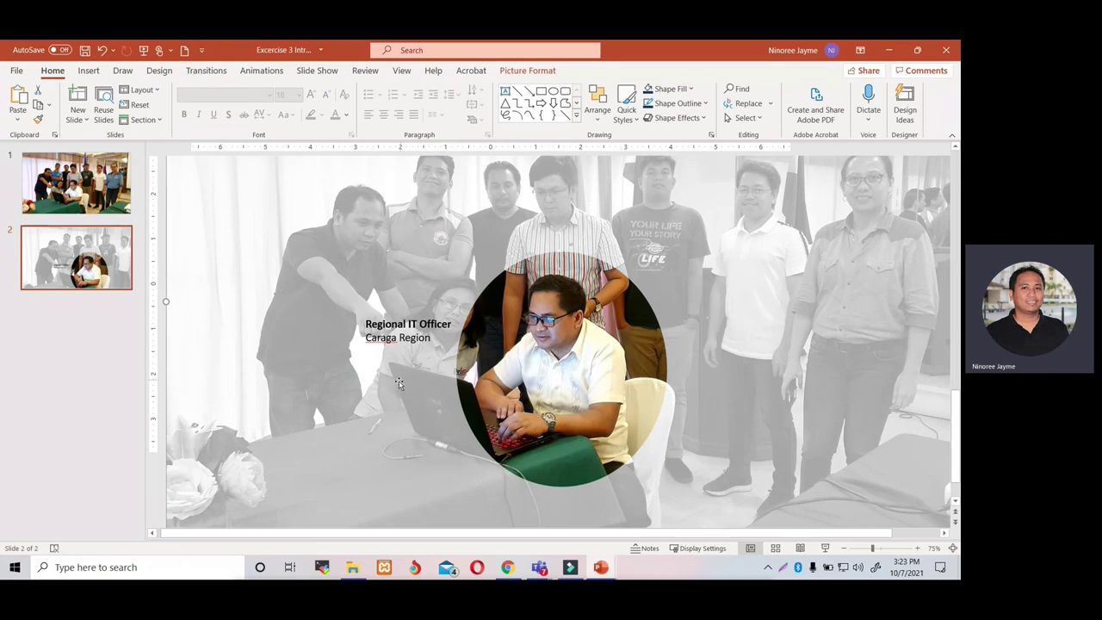
click(111, 271)
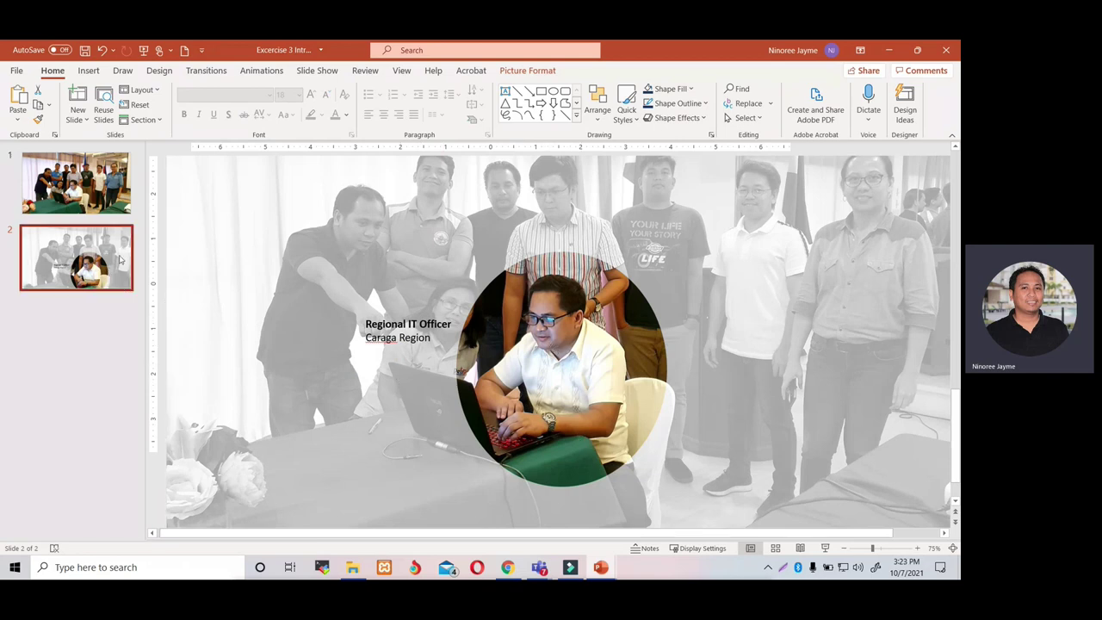
scroll(174, 319, down, 1)
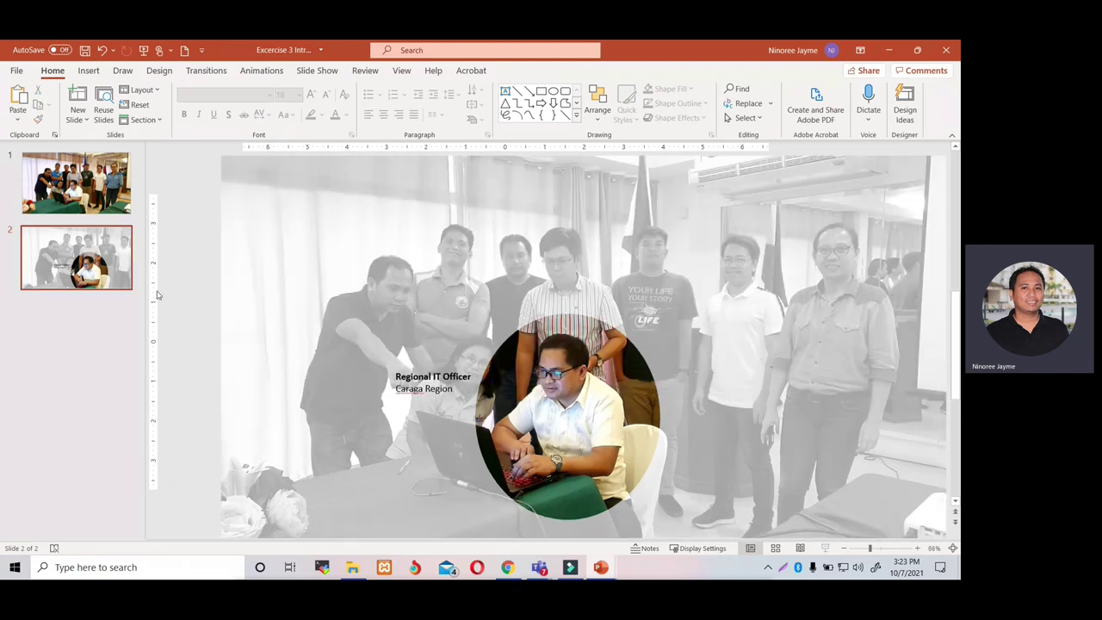
scroll(242, 277, down, 1)
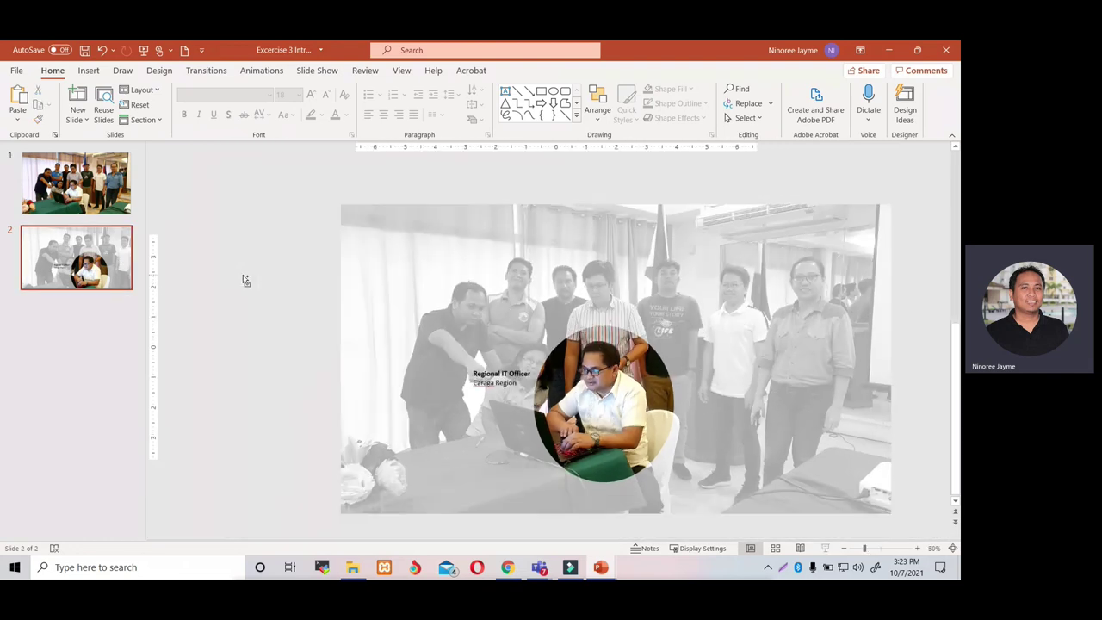
Step: Duplicate slide 2 as slide 3 and begin re-cropping its circular photo
right_click(104, 248)
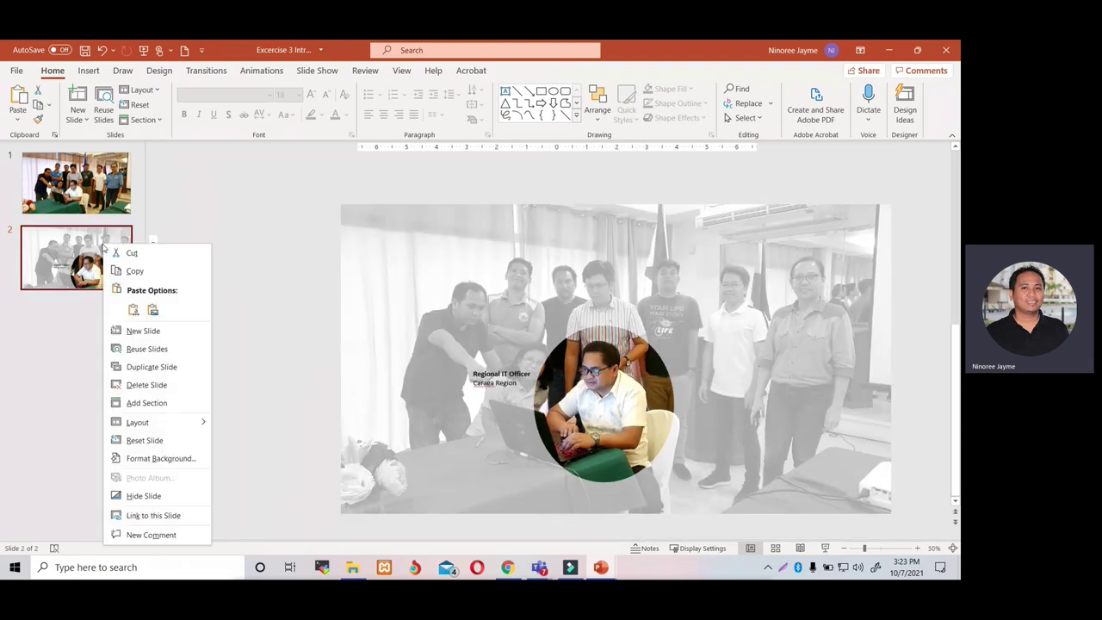
click(146, 369)
click(540, 346)
click(645, 351)
click(523, 76)
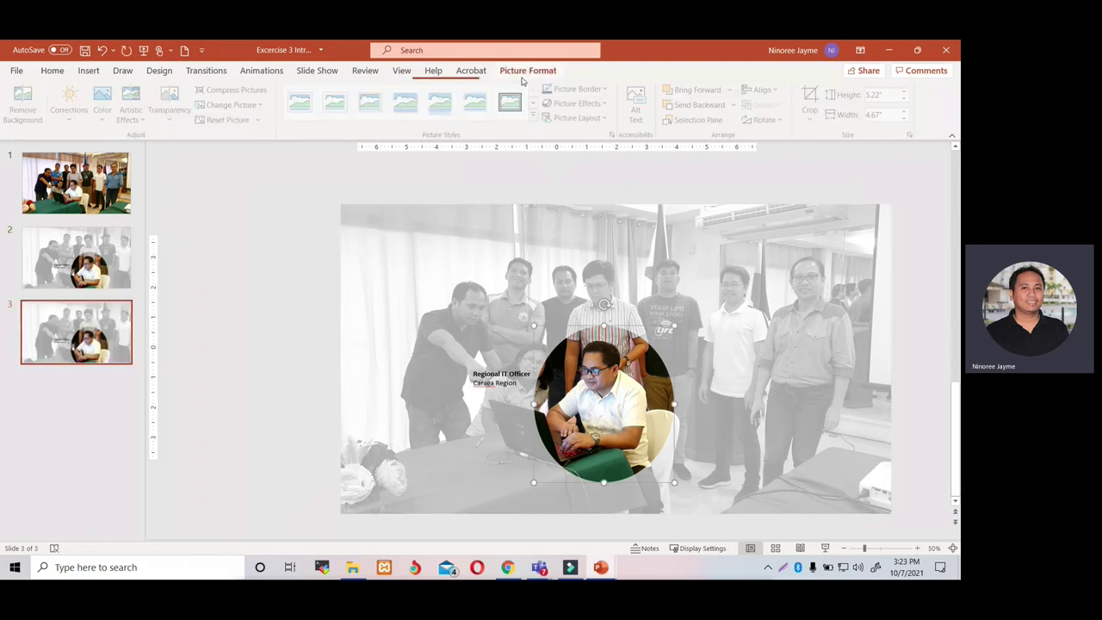
click(812, 101)
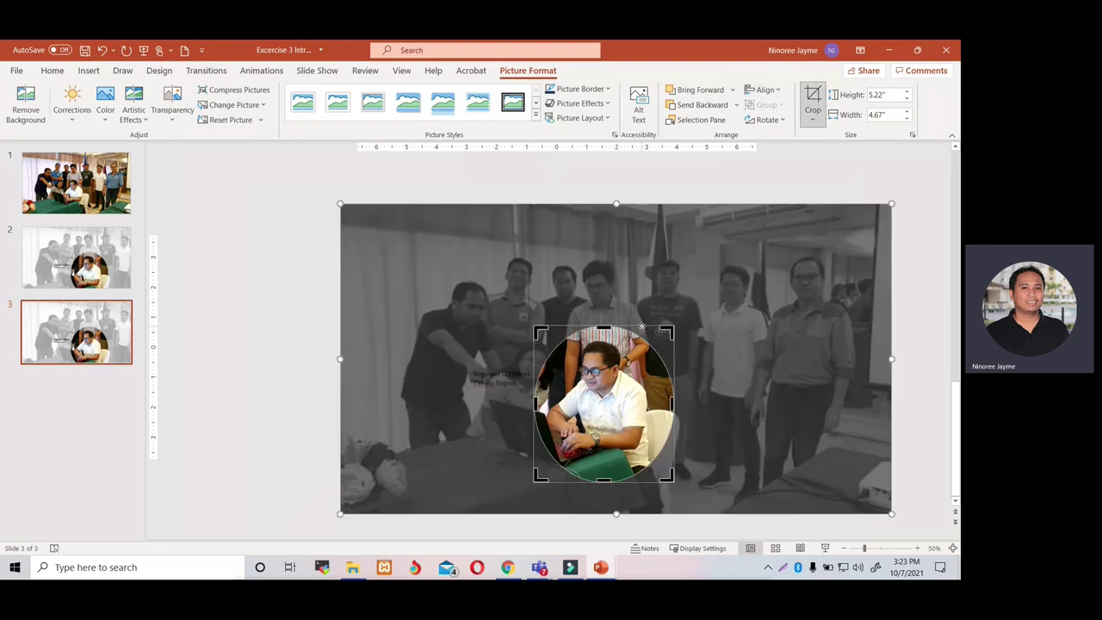
Step: Reframe the oval onto the man in the blue shirt, narrowing it to 3.48" by 2.47"
mouse_move(642, 326)
mouse_down()
mouse_move(579, 272)
mouse_move(788, 230)
mouse_move(564, 221)
mouse_move(556, 265)
mouse_move(554, 242)
mouse_up()
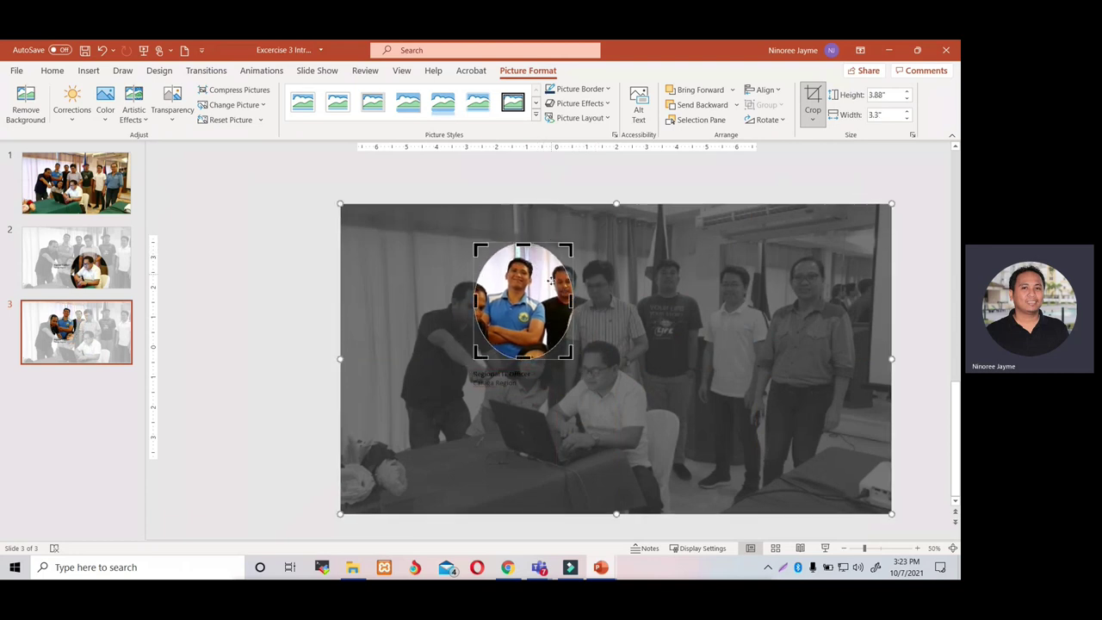
drag(571, 354, 566, 345)
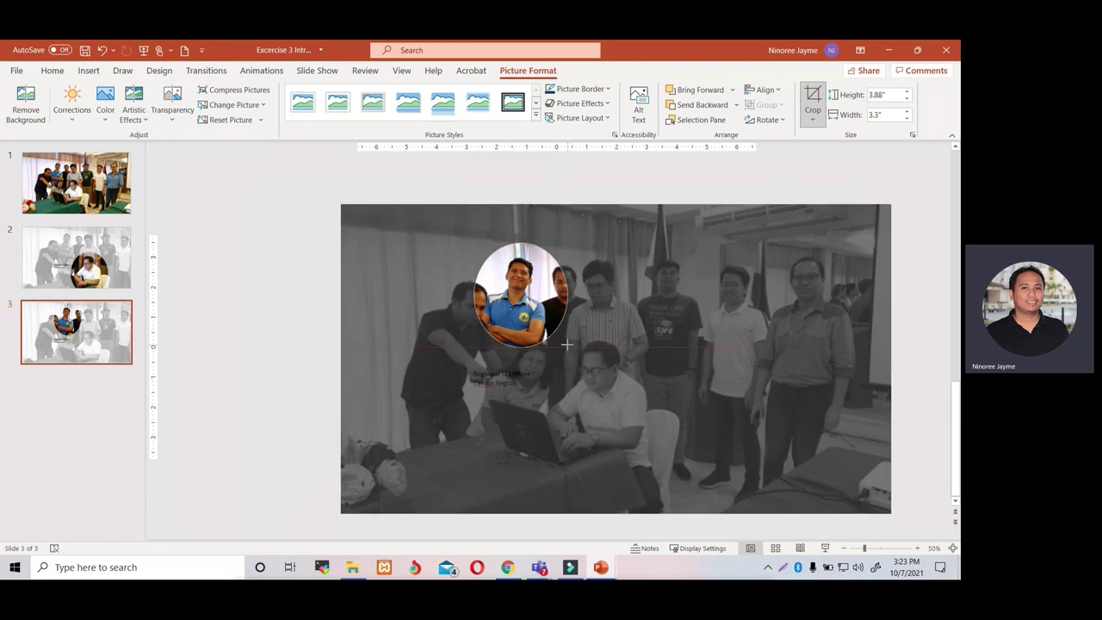
key(Escape)
mouse_move(566, 284)
mouse_down()
mouse_move(556, 278)
mouse_move(569, 282)
mouse_up()
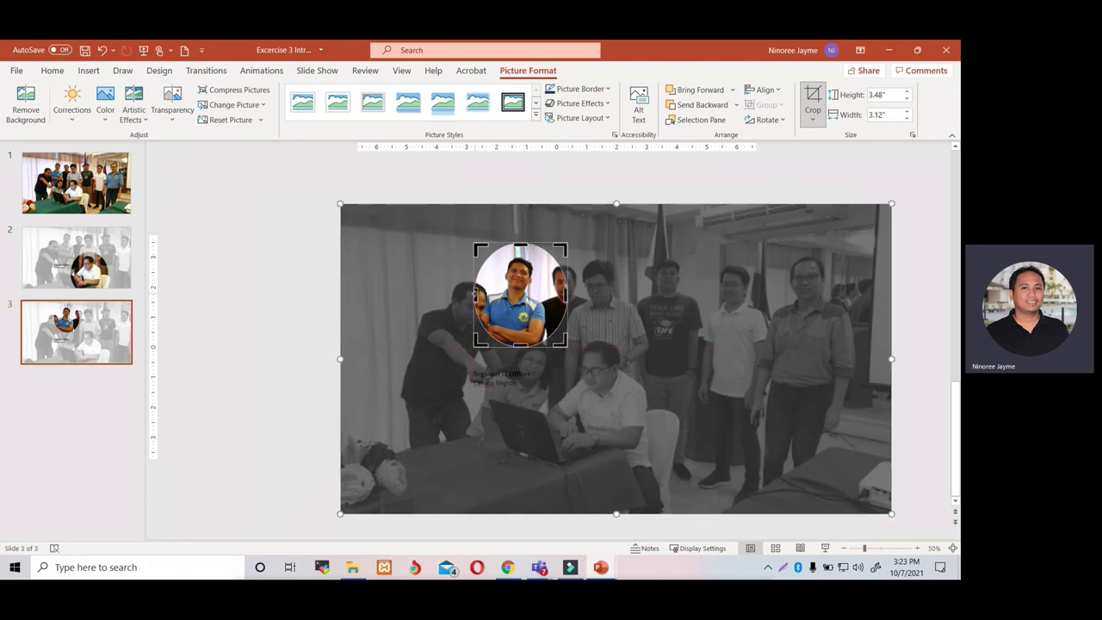
drag(476, 294, 485, 293)
drag(566, 294, 551, 295)
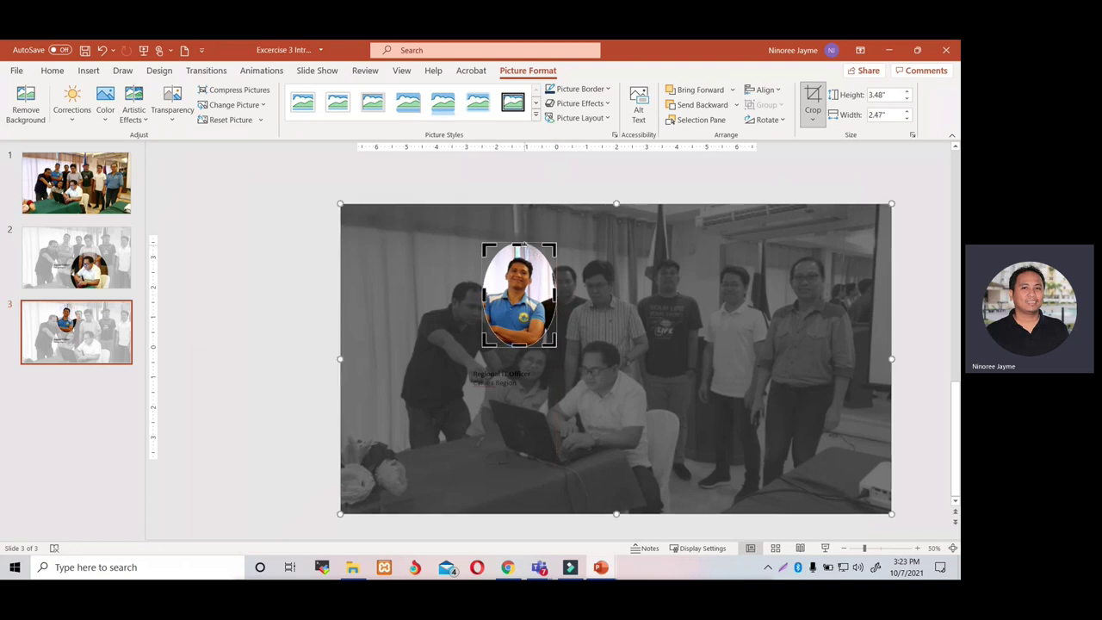
drag(522, 244, 520, 251)
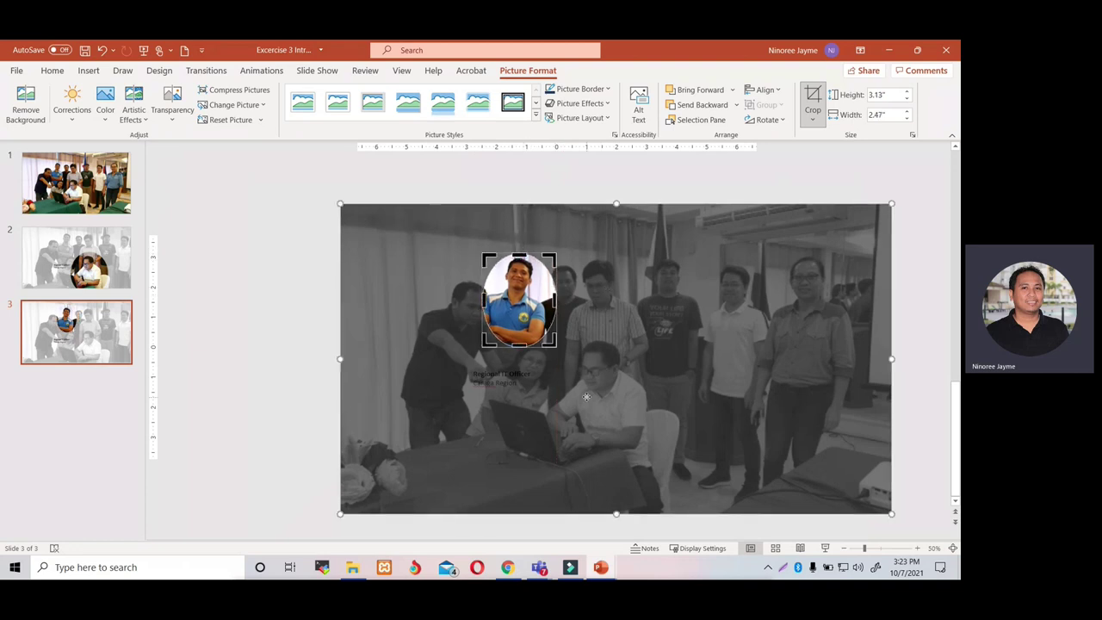
Step: Move slide 3's caption to the photo's upper left, narrow it, and change it to 'Regional Programmer'
click(498, 370)
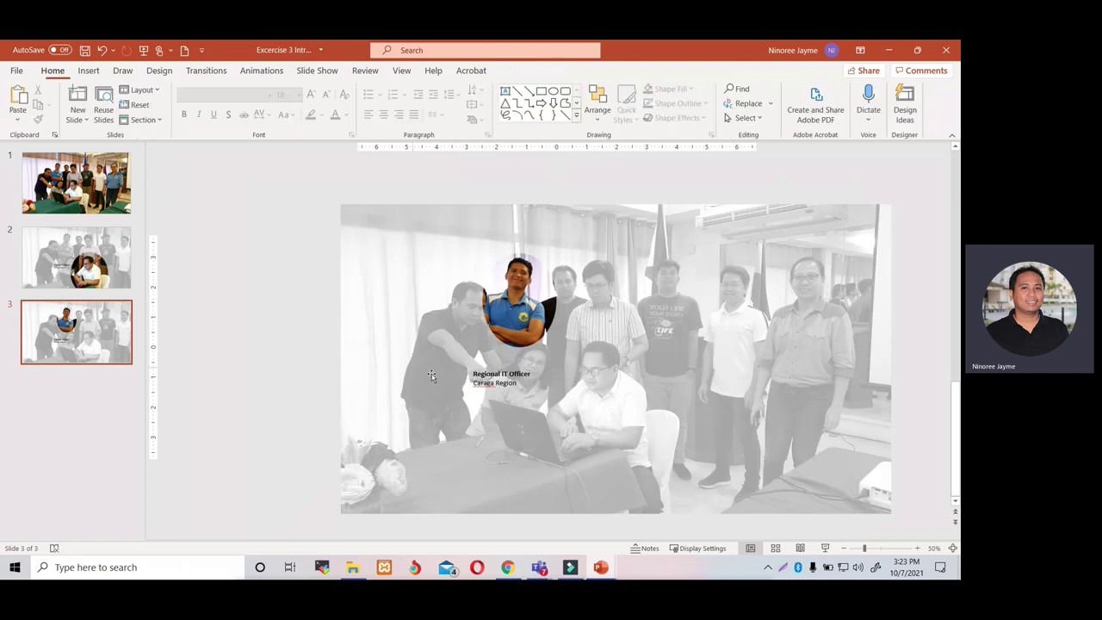
drag(498, 369, 463, 261)
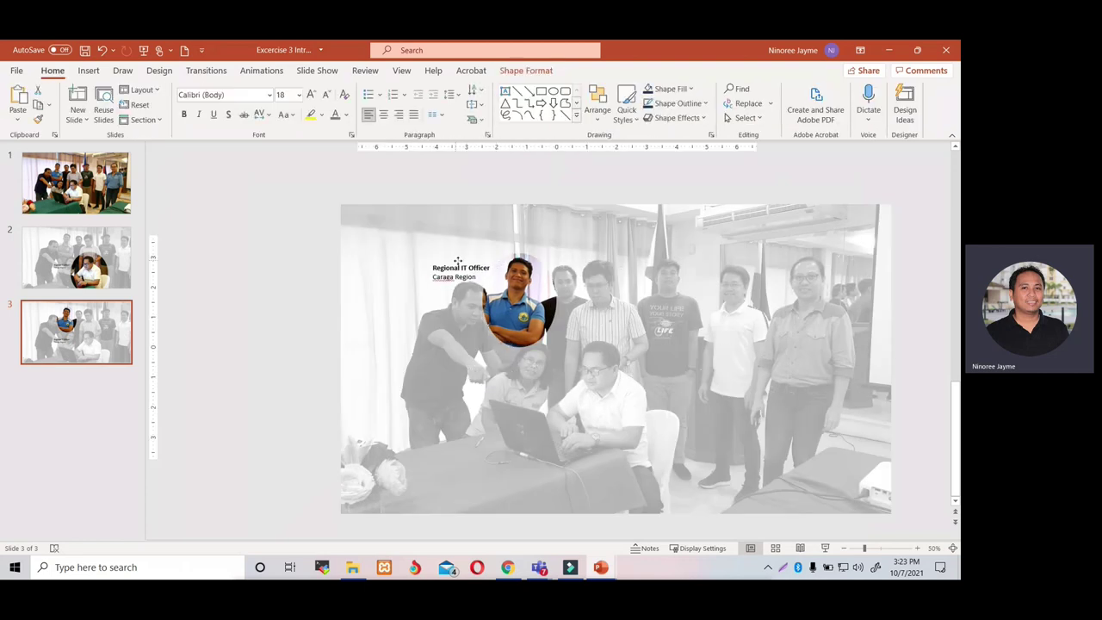
click(440, 268)
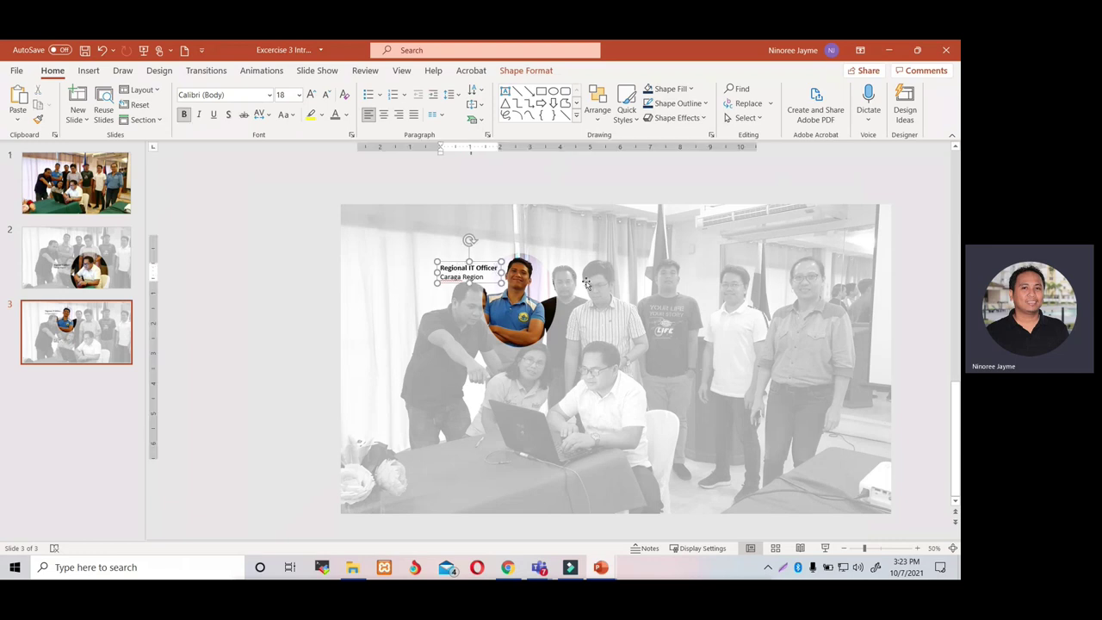
drag(503, 272, 490, 272)
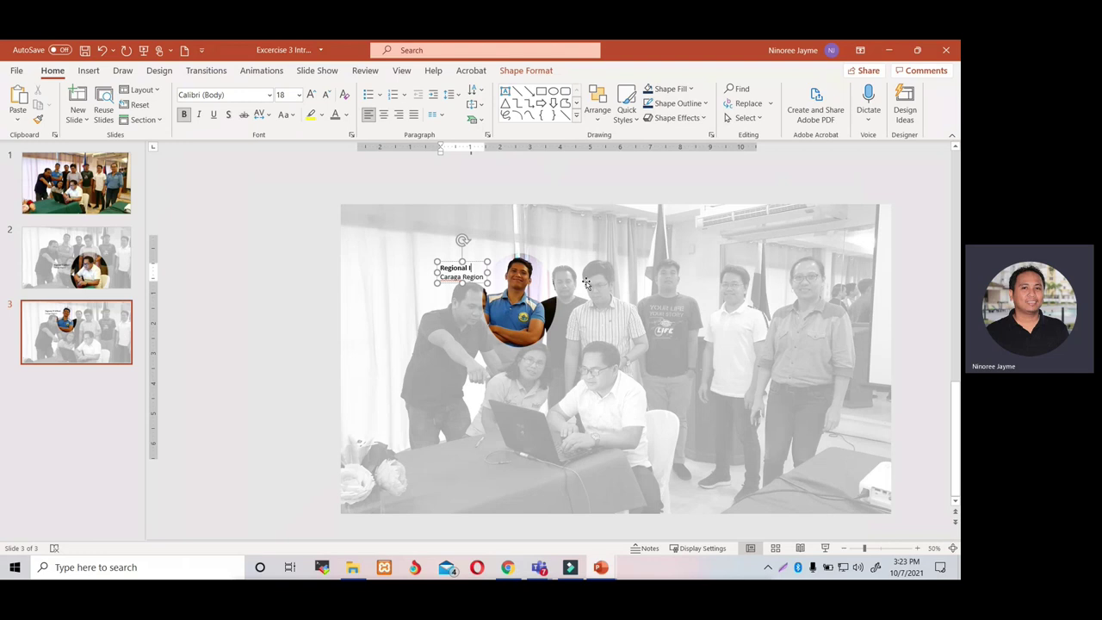
text(Programmer)
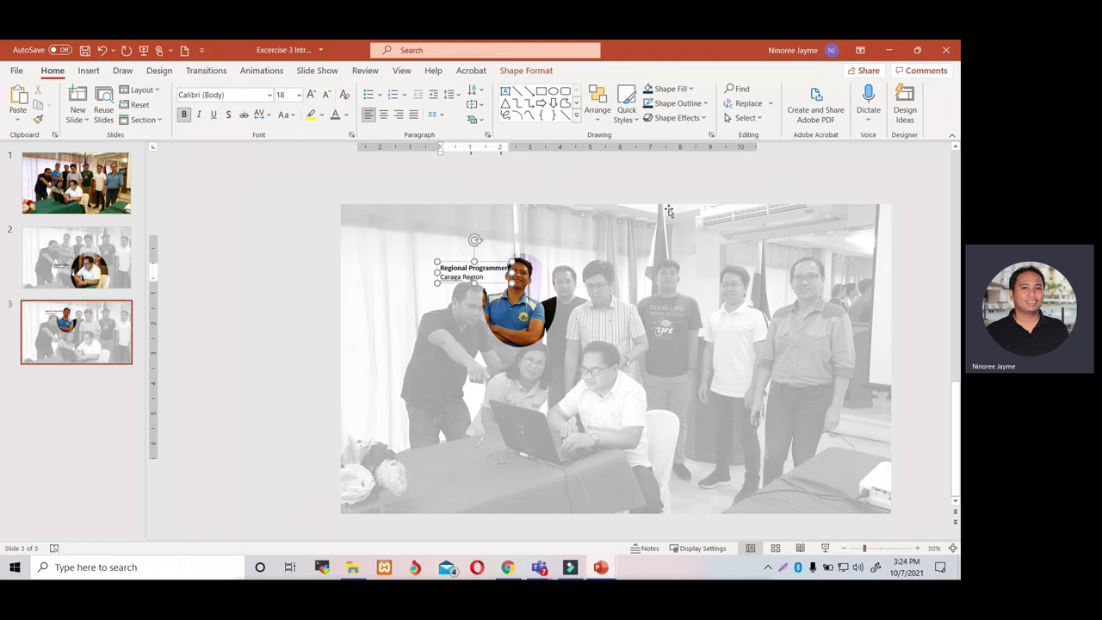
click(670, 211)
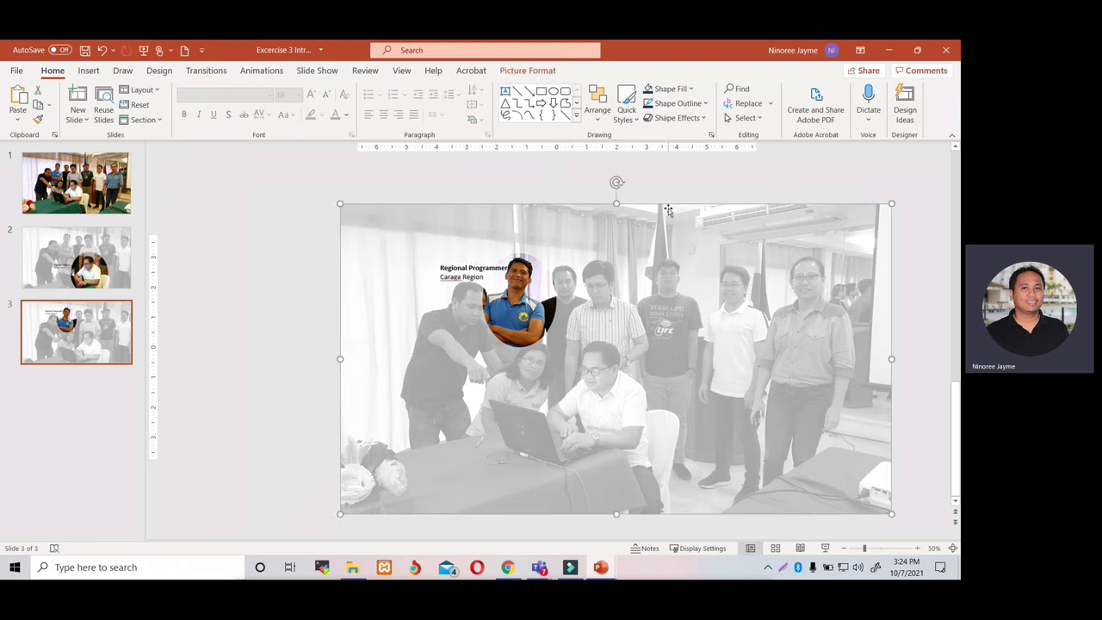
Step: Duplicate slide 3 as slide 4 with Ctrl+D and begin re-cropping its circular photo
right_click(83, 338)
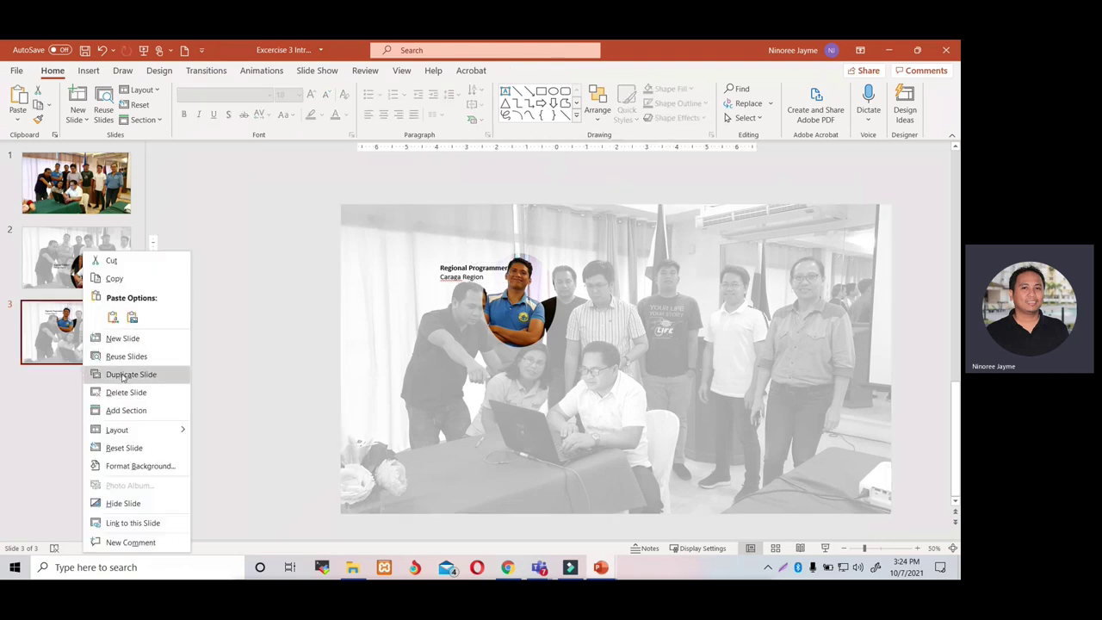
key(Escape)
key(ctrl+d)
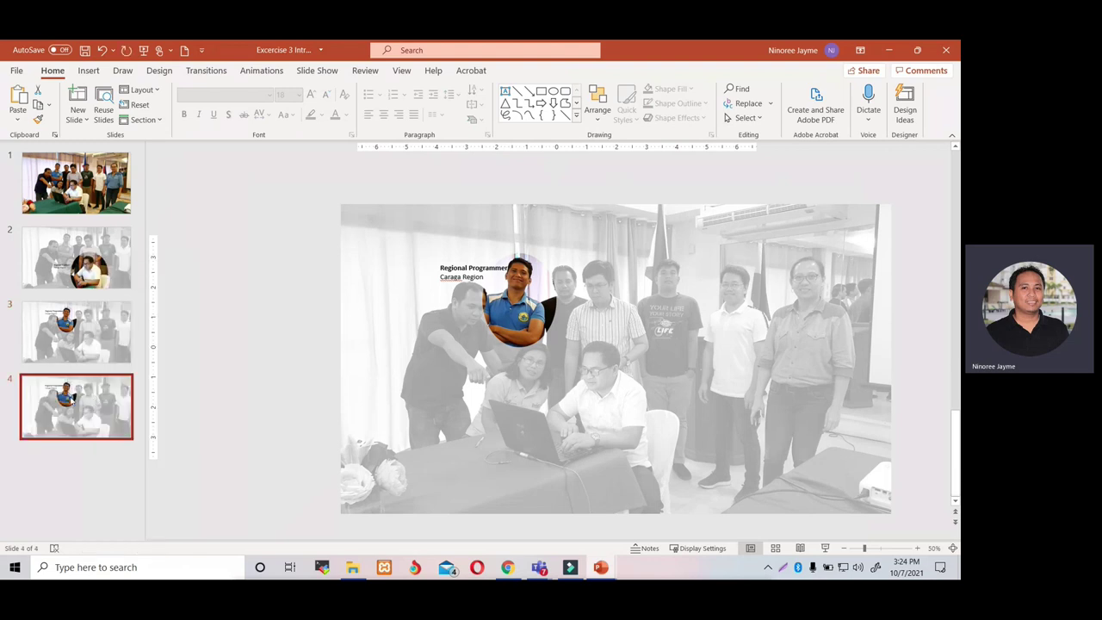
click(517, 302)
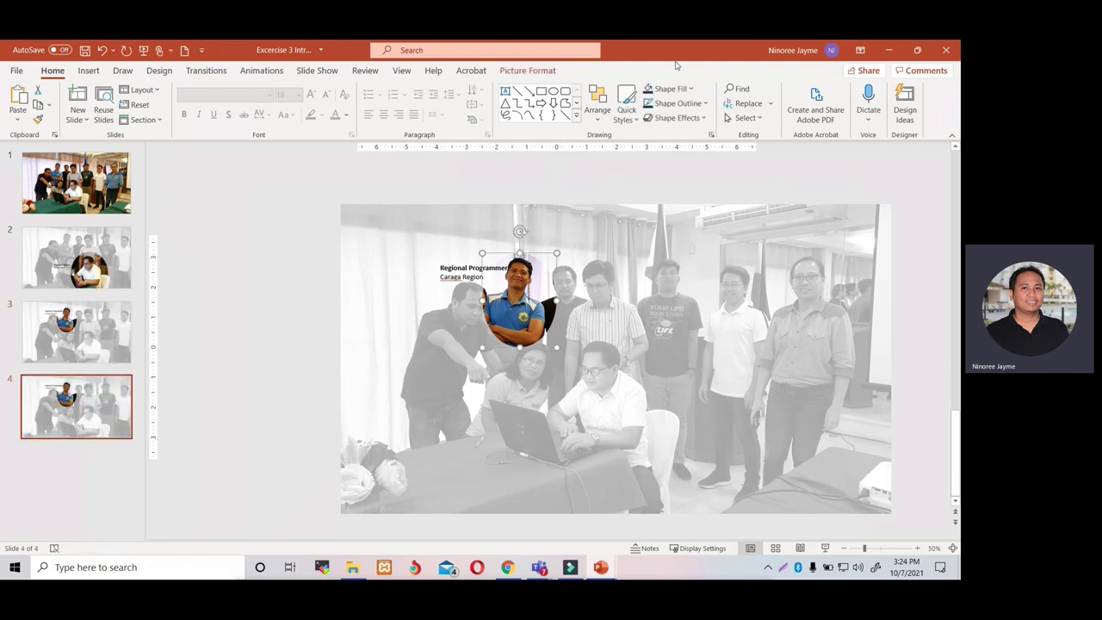
click(542, 69)
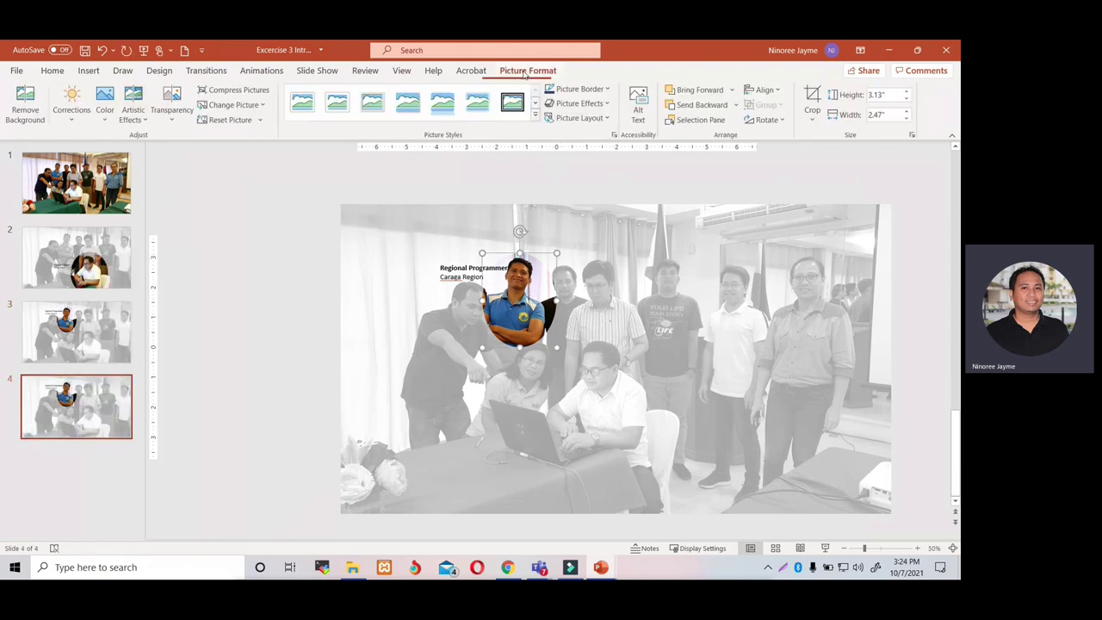
click(813, 100)
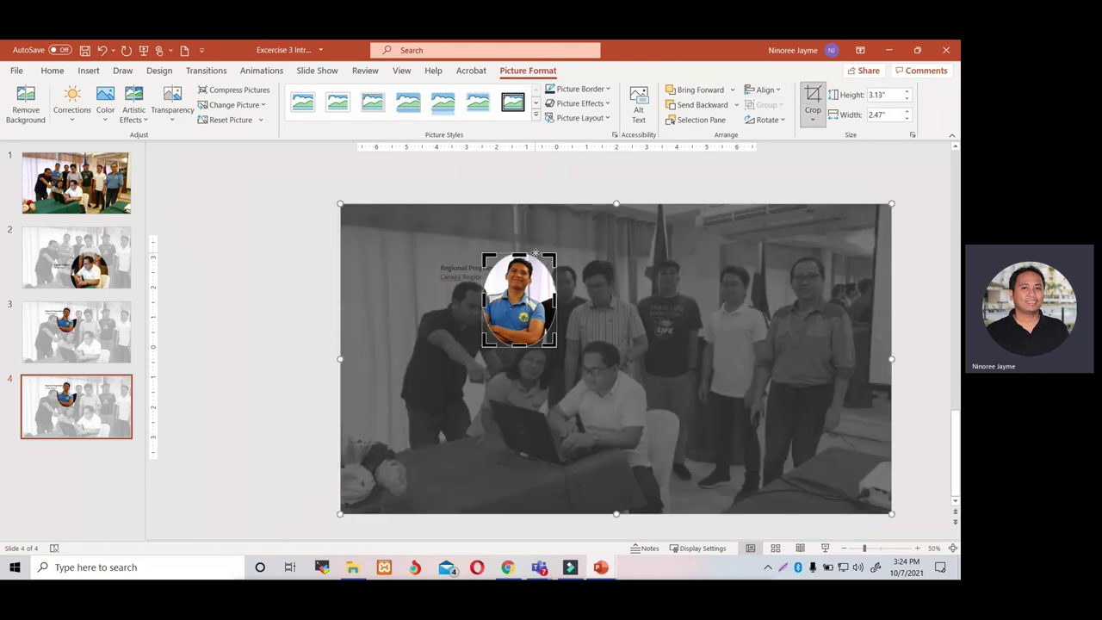
Step: Shift the crop circle onto the woman at the right, enlarging it to 3.6" by 3.03"
drag(535, 253, 819, 252)
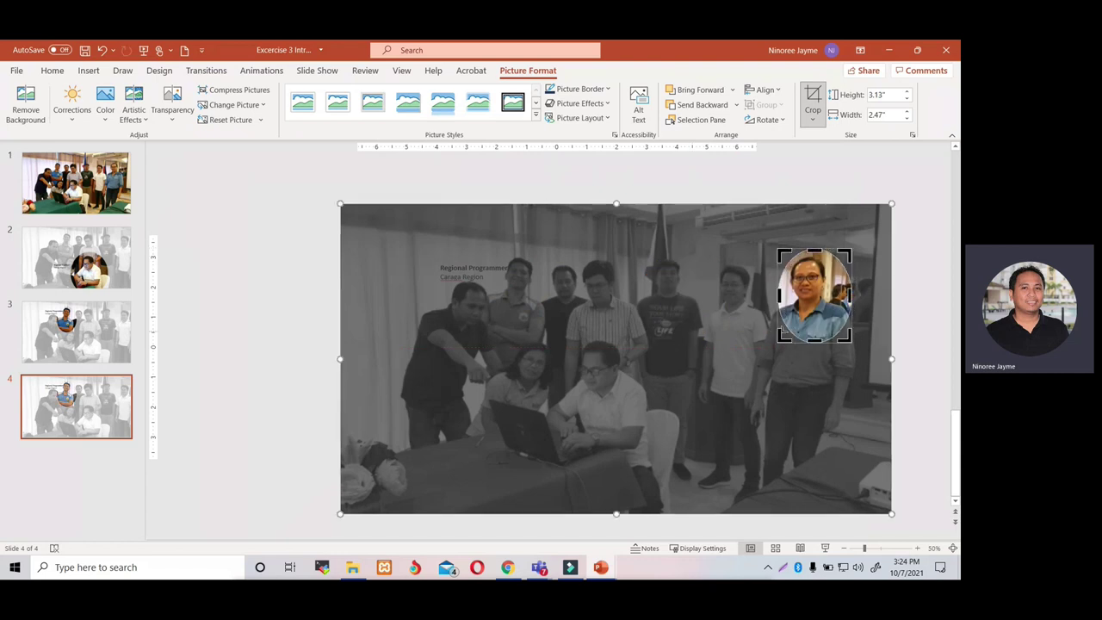
drag(780, 337, 761, 356)
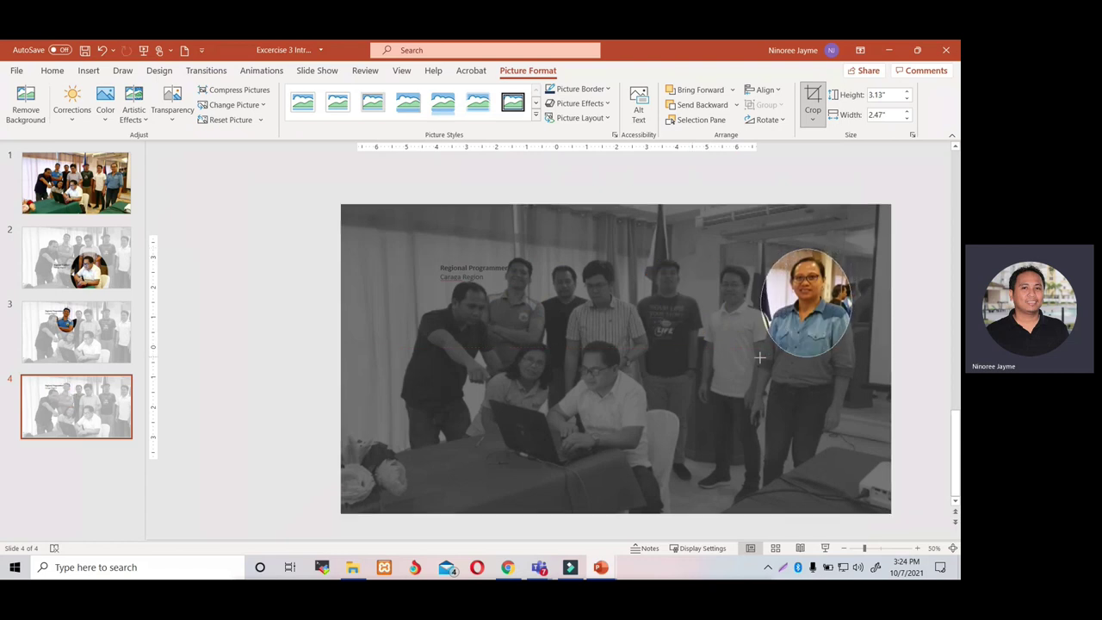
drag(827, 354, 829, 356)
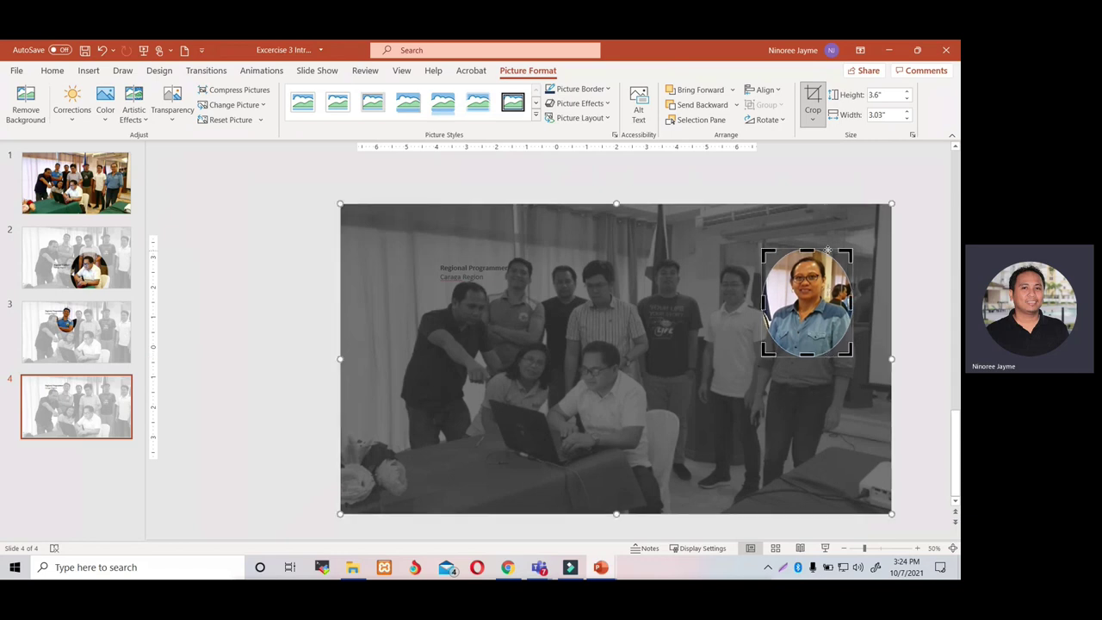
drag(820, 249, 824, 246)
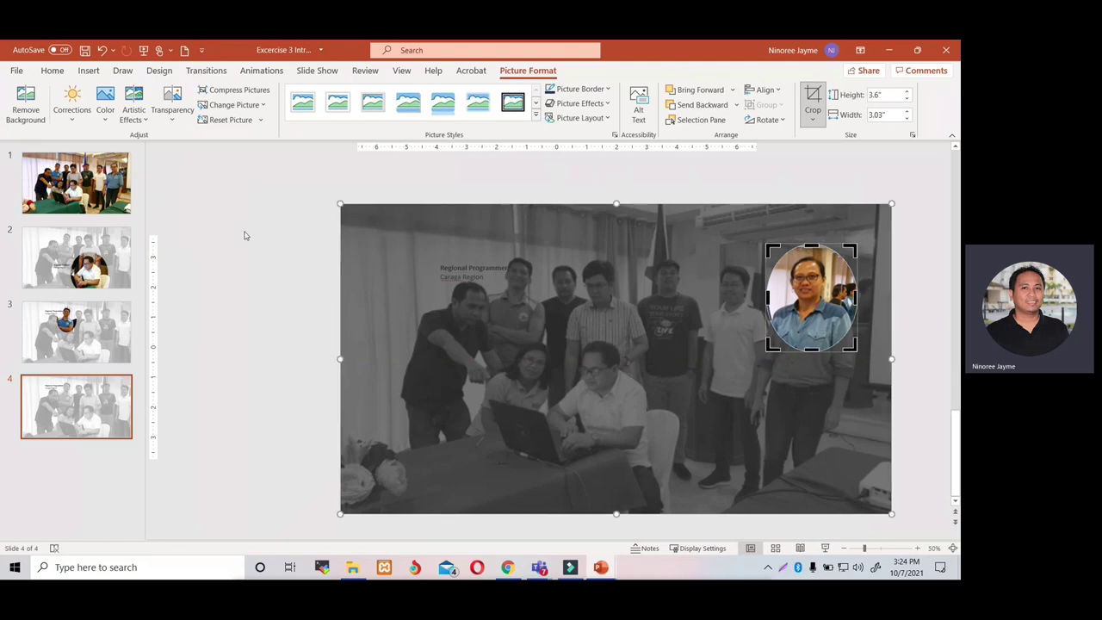
click(408, 194)
click(474, 273)
Step: Move the caption beside the new circle and change its first line to 'Division IT Officer'
drag(487, 263, 748, 255)
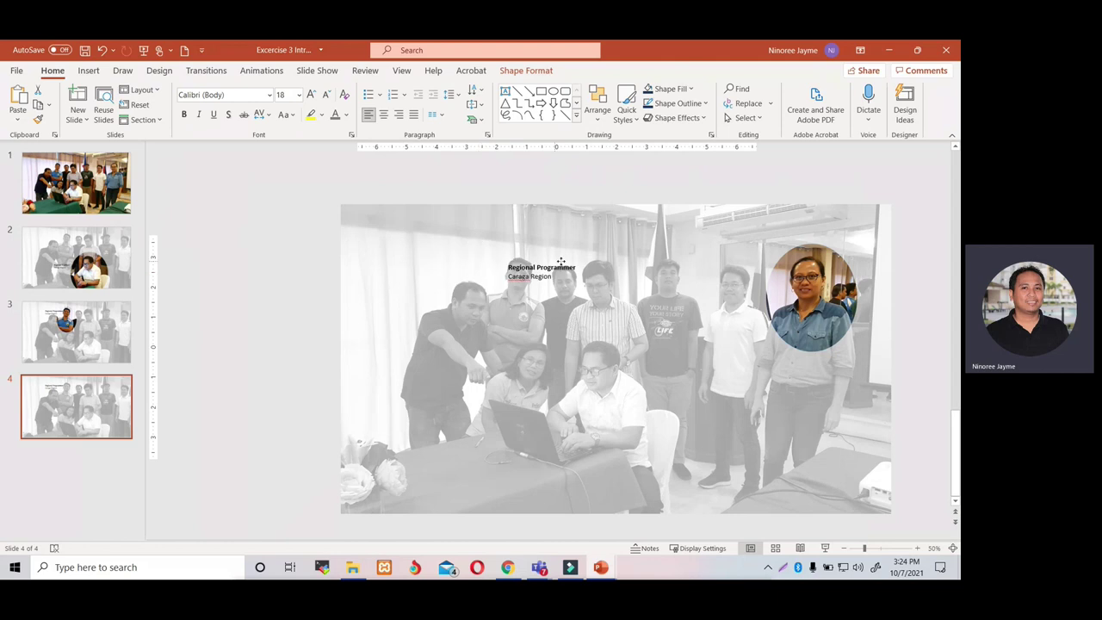
click(747, 257)
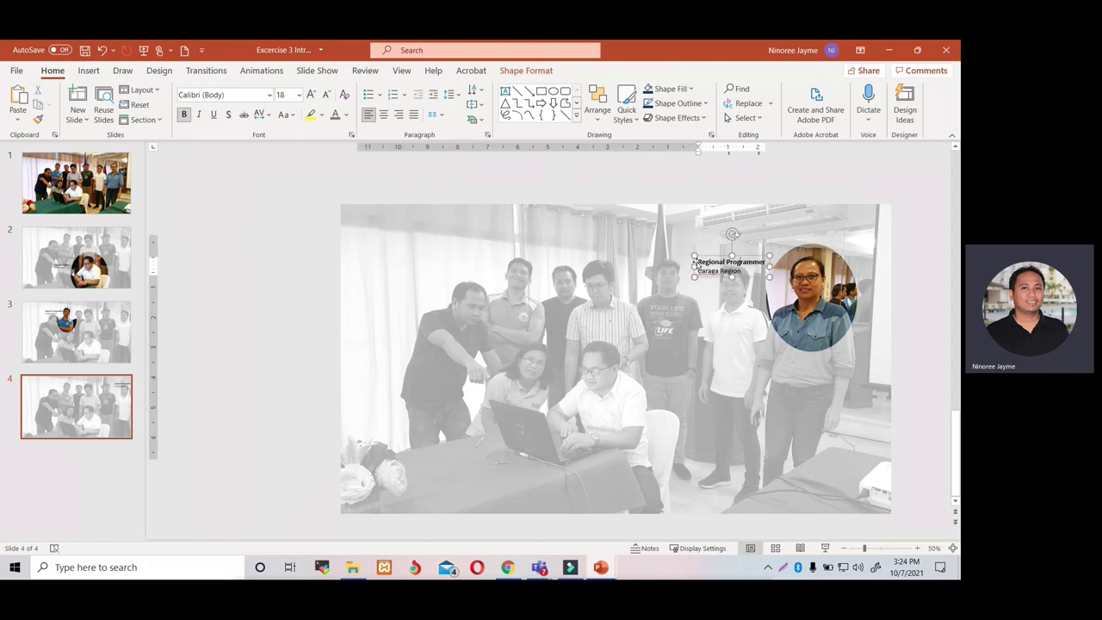
drag(696, 262, 768, 272)
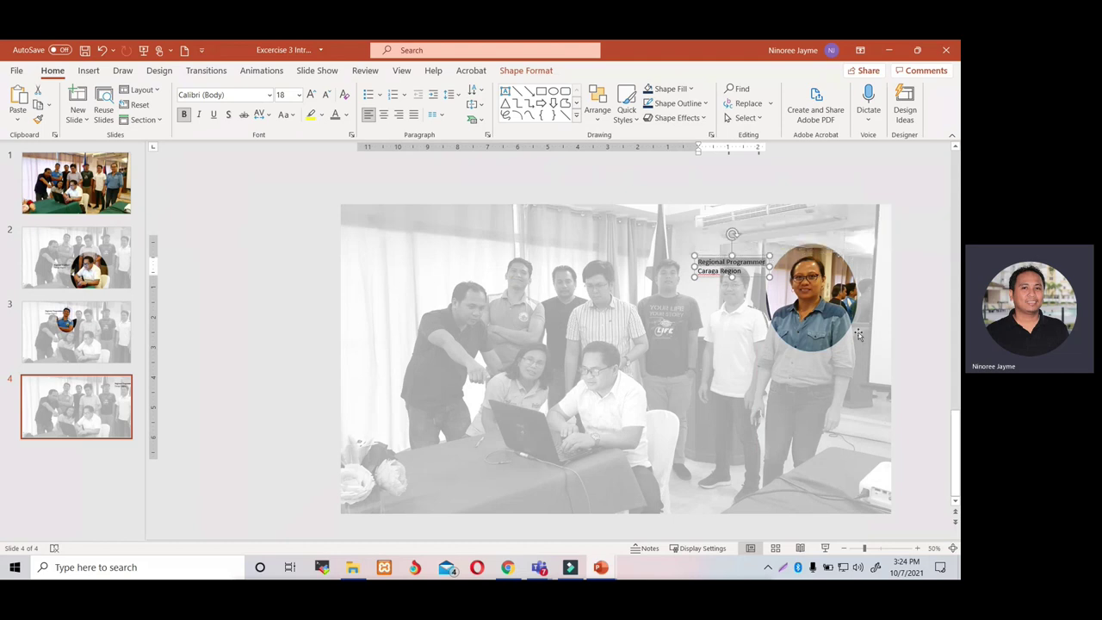
text(Division IT O)
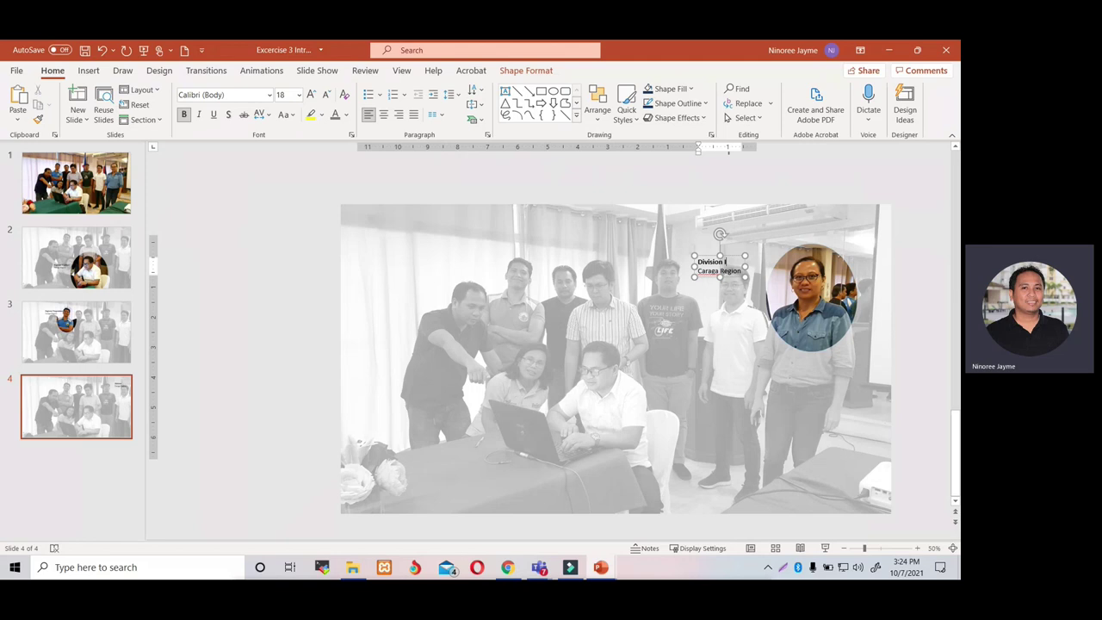
text(fficer)
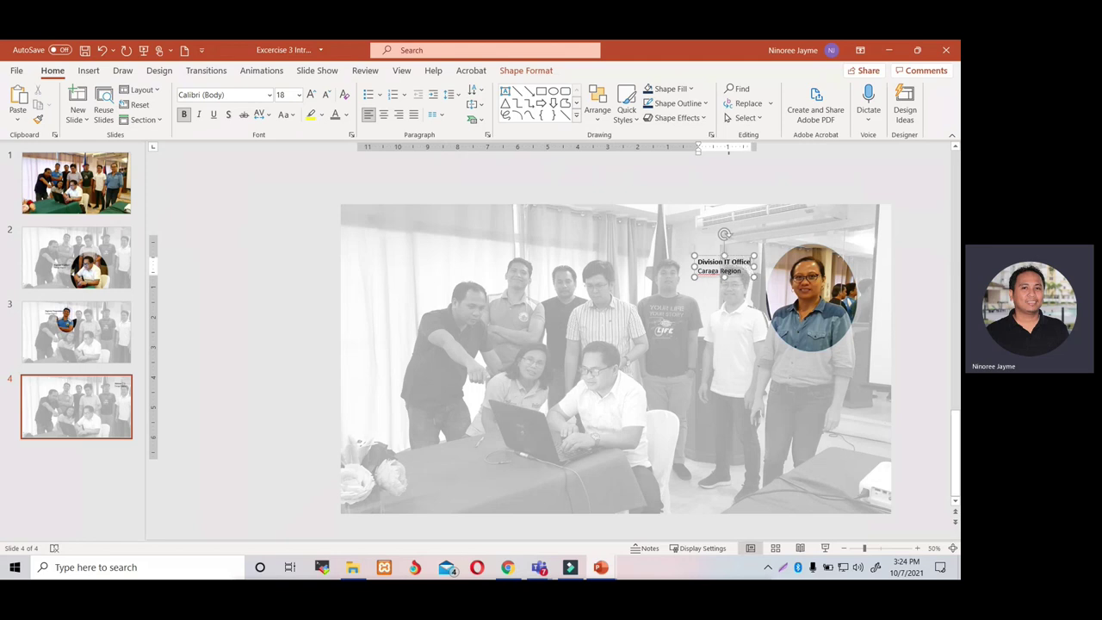
Step: Replace the remaining caption lines with 'Bayugan City' and 'President ITO Association', then view slide 1
triple_click(706, 273)
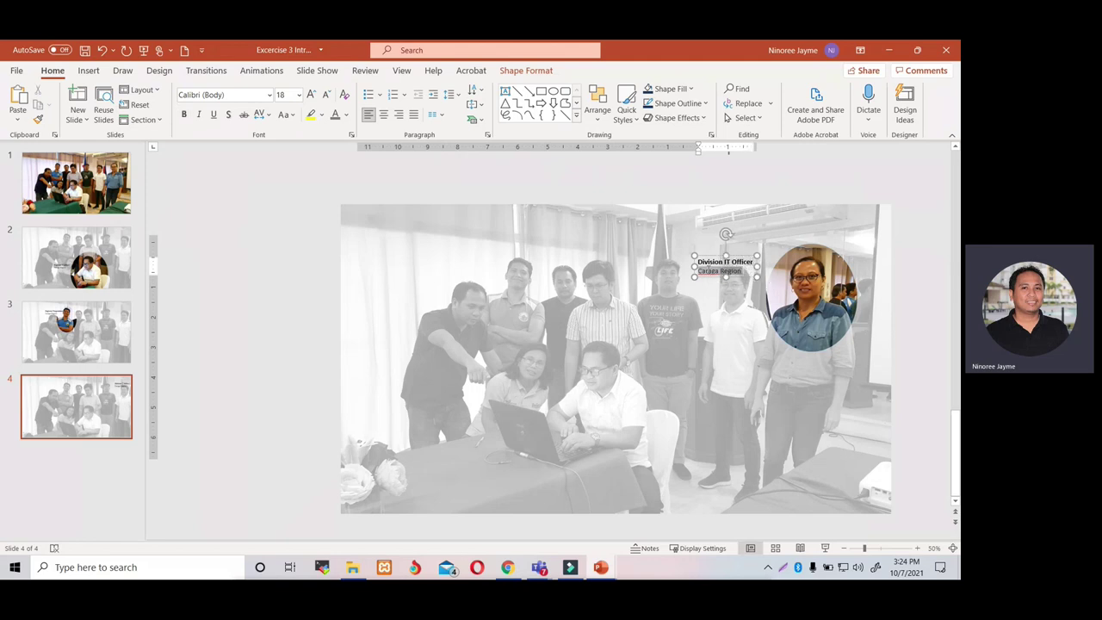
text(Bayugan City)
key(Return)
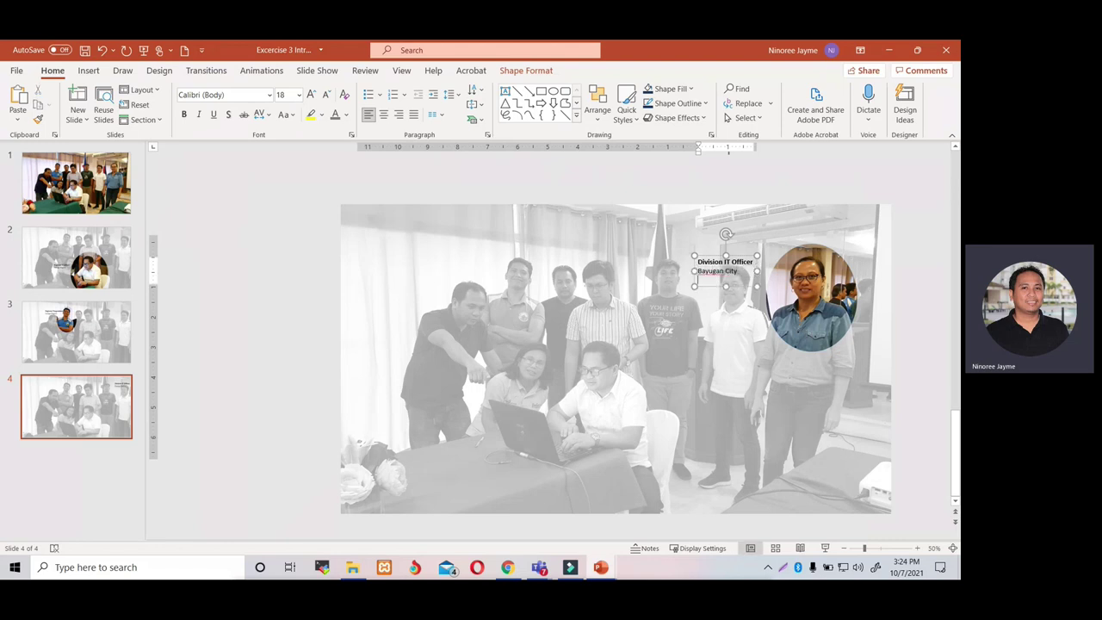
text(Pr)
key(BackSpace)
text(sociation)
click(931, 240)
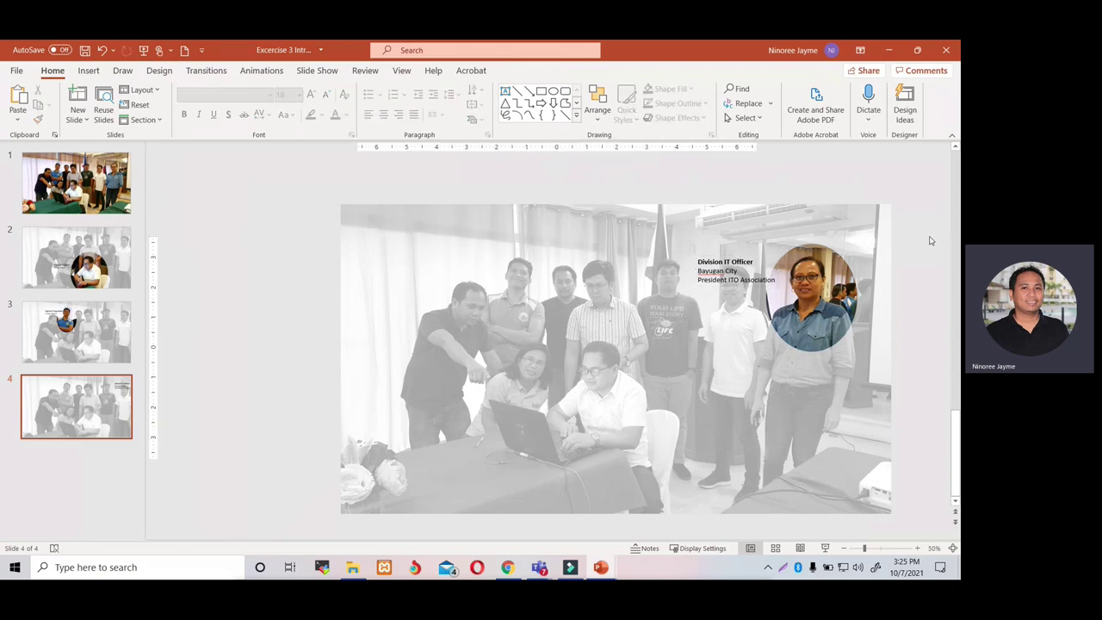
click(24, 182)
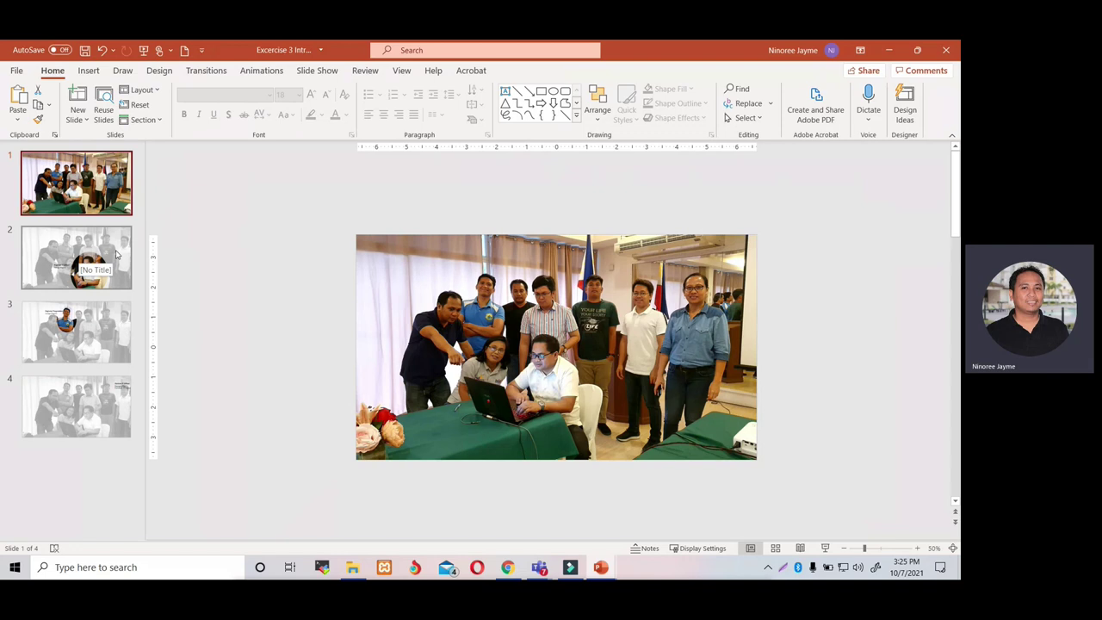
Step: Return to slide 4 with its circled portrait and Division IT Officer caption
click(115, 417)
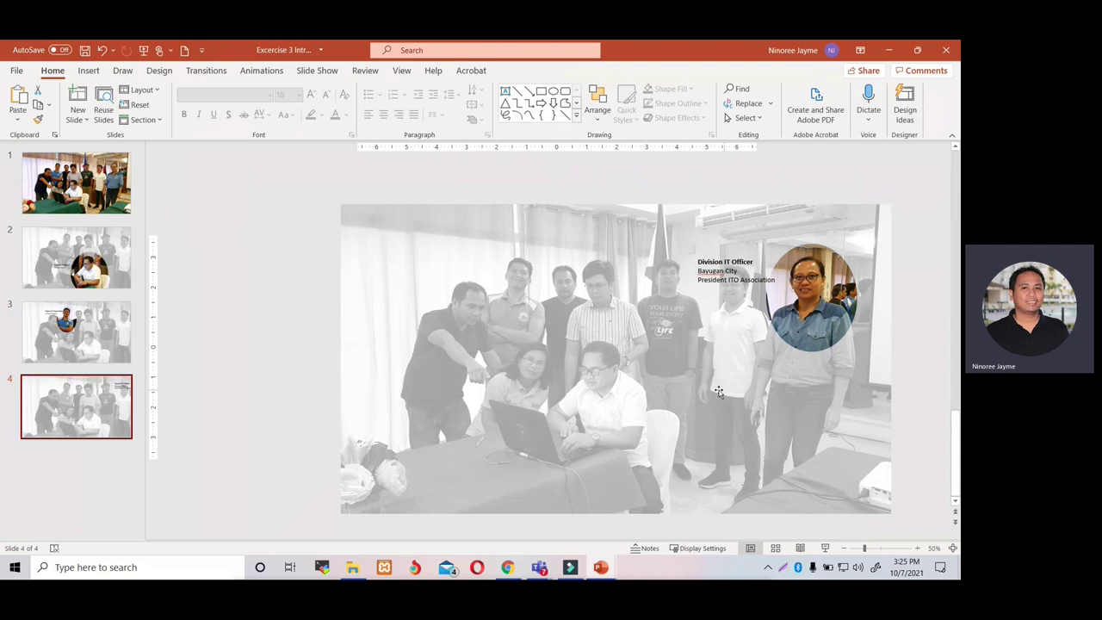
click(311, 234)
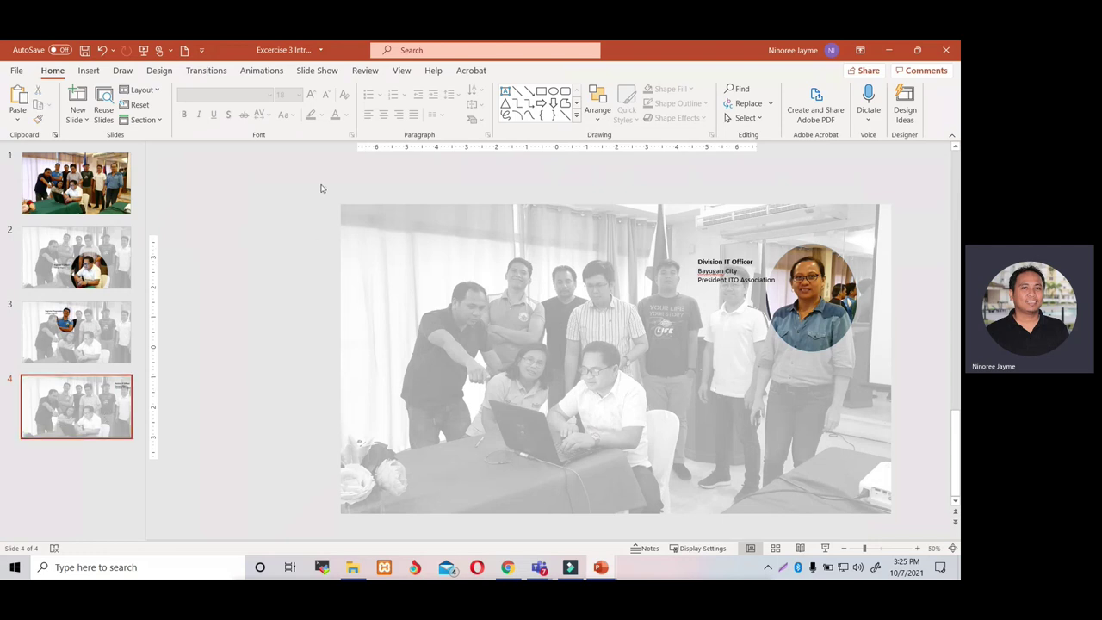
Step: Shift slide 4's background photo, circled portrait and caption together up and to the left
scroll(335, 197, down, 2)
drag(350, 211, 825, 526)
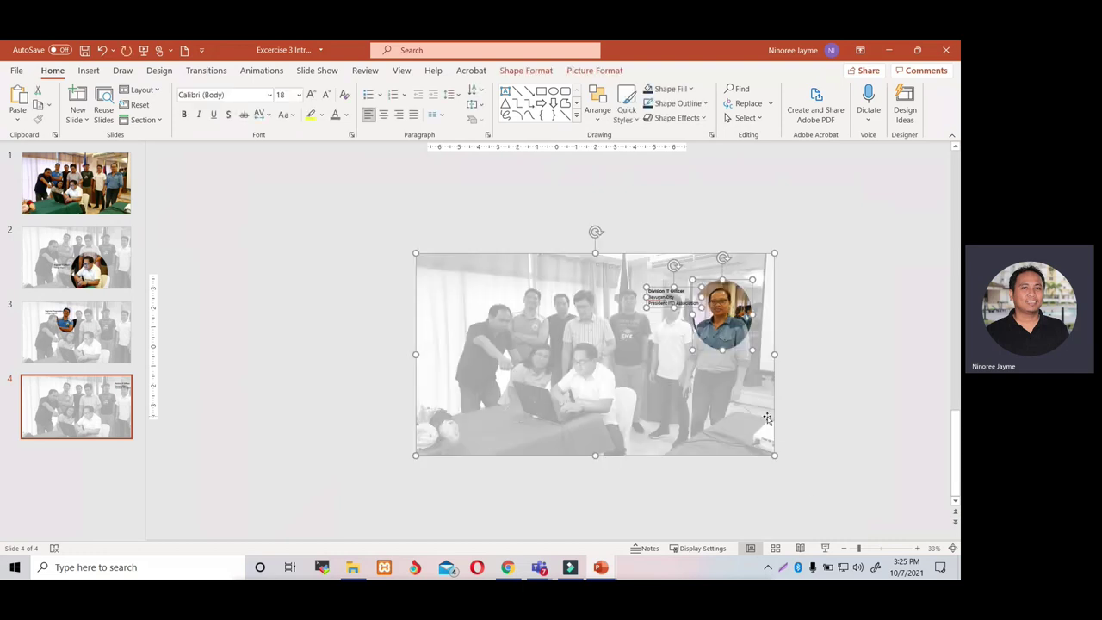
mouse_move(768, 419)
mouse_down()
mouse_move(657, 376)
mouse_move(679, 419)
mouse_up()
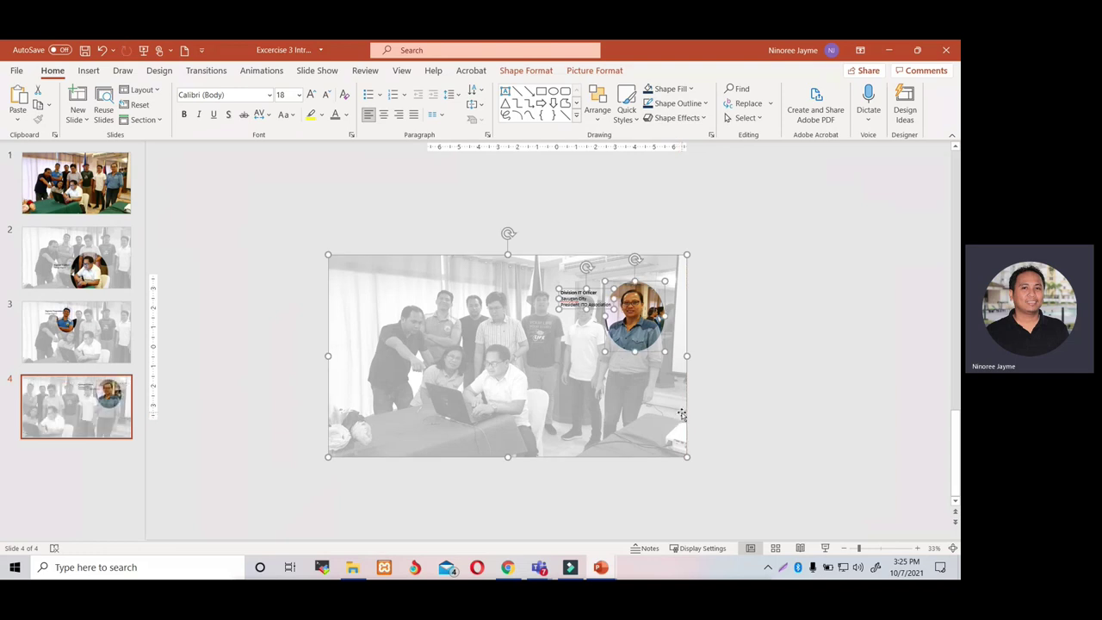
click(799, 337)
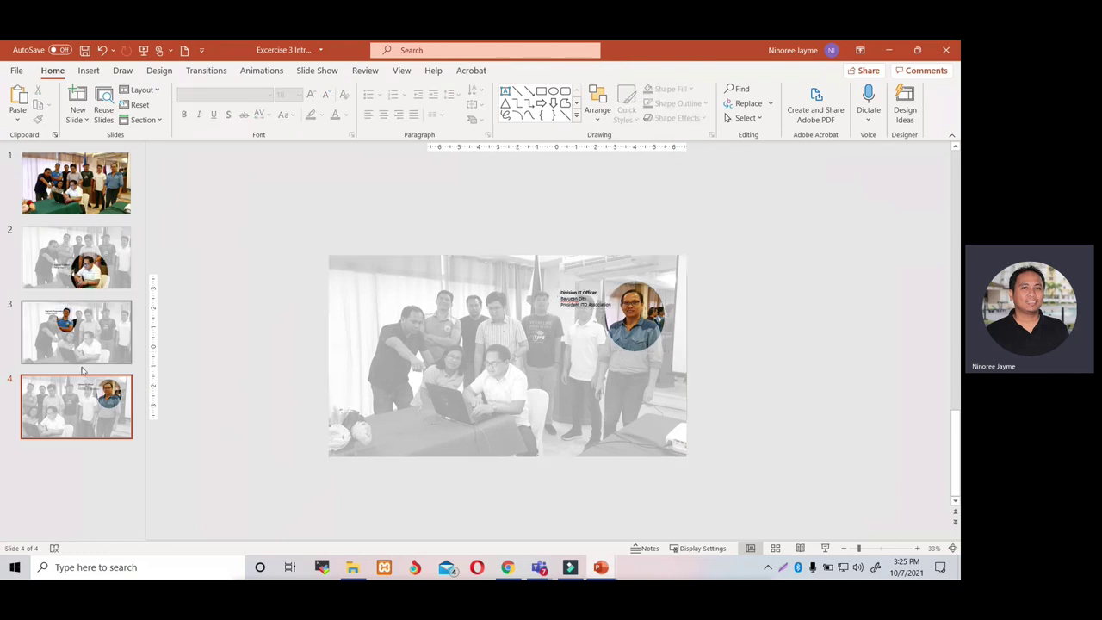
Step: Duplicate the full-colour group photo slide, move the copy to the end as slide 5, and select all slides
click(75, 184)
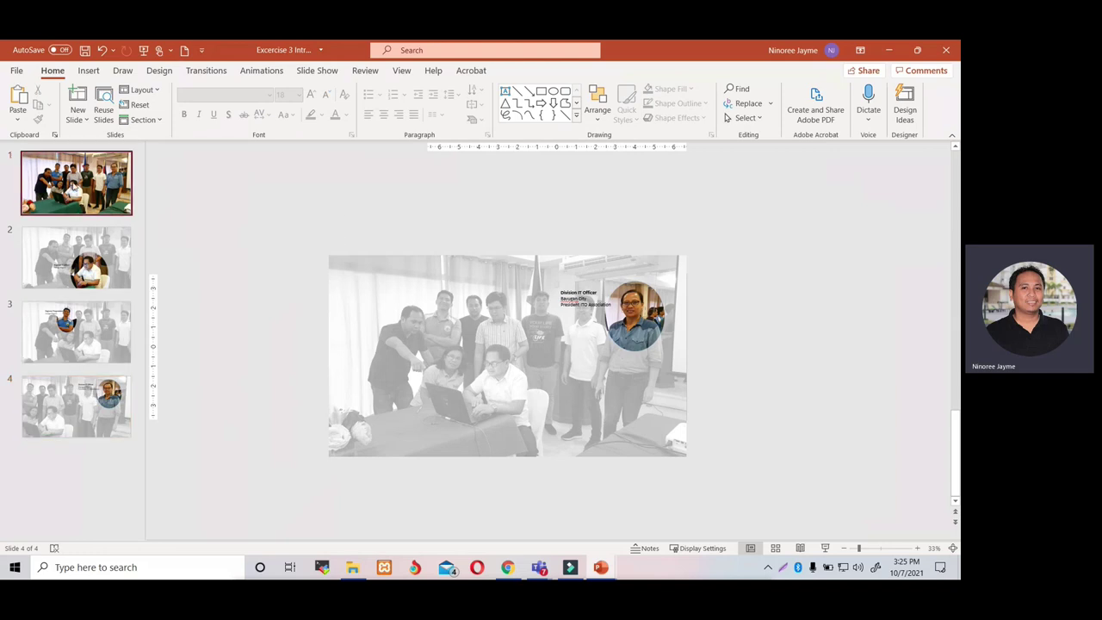
right_click(74, 186)
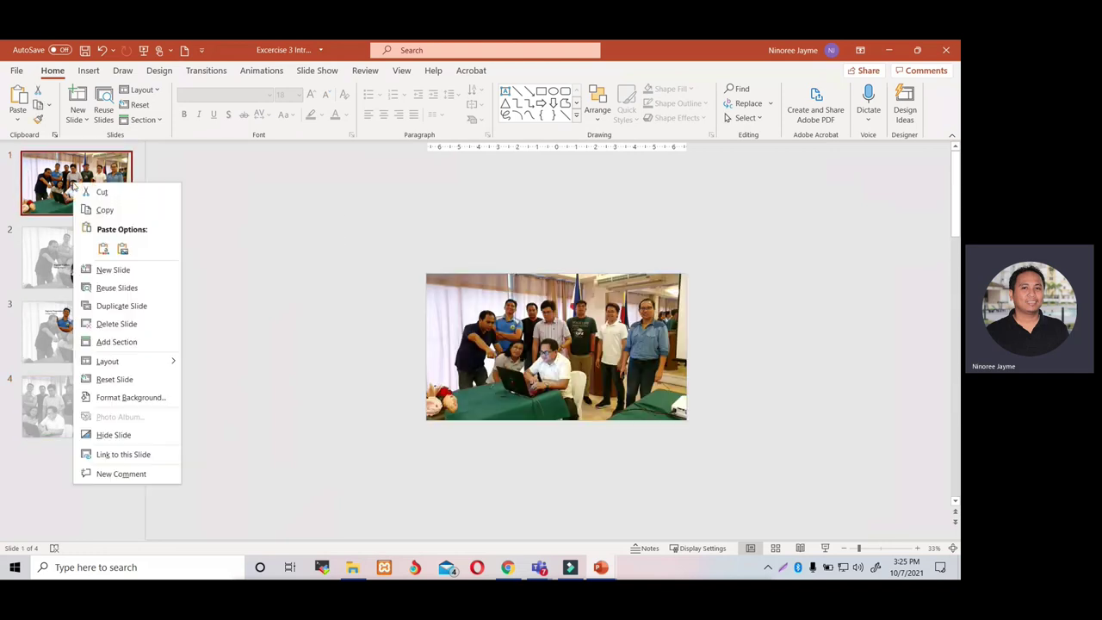
click(121, 306)
mouse_move(78, 284)
mouse_down()
mouse_move(117, 521)
mouse_move(112, 508)
mouse_up()
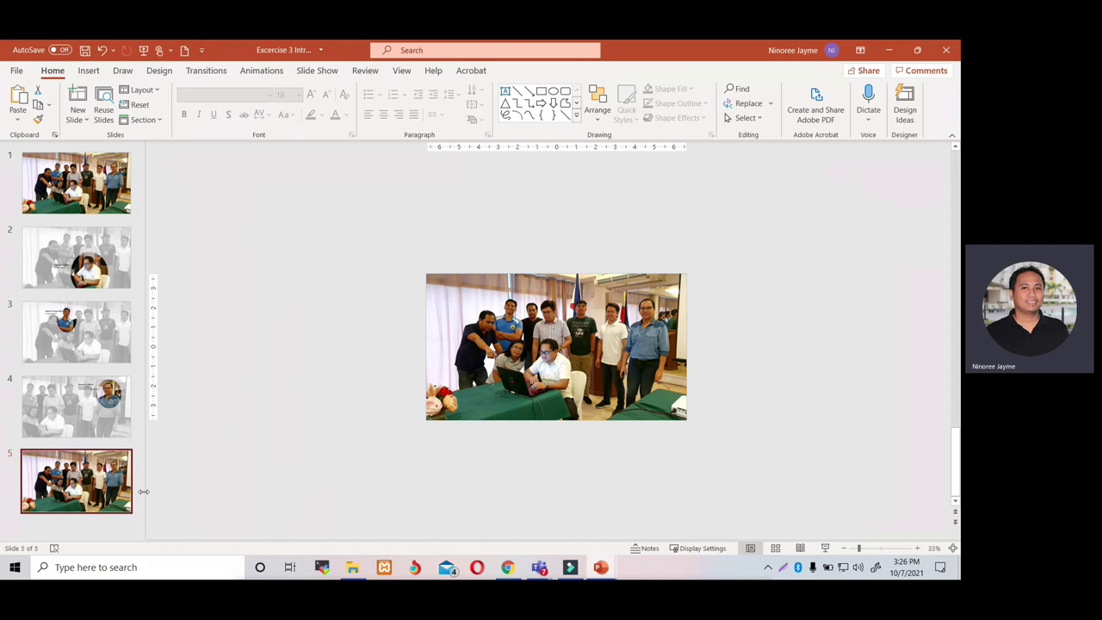
click(78, 208)
key(ctrl+a)
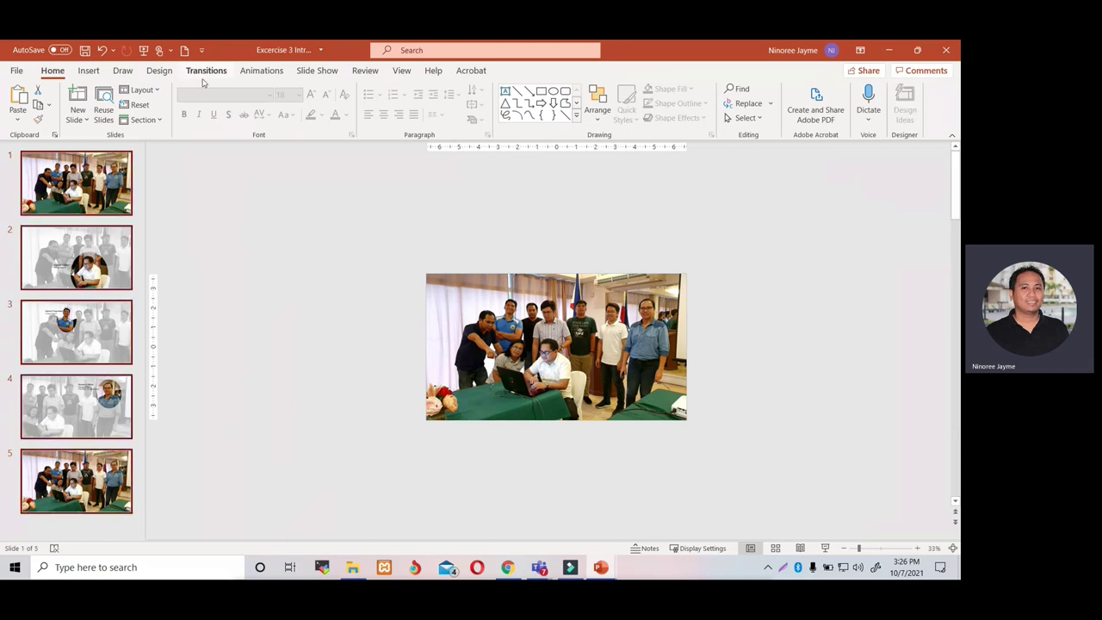
Step: Apply the Morph transition to all five slides and play the show from the beginning
click(207, 71)
click(121, 102)
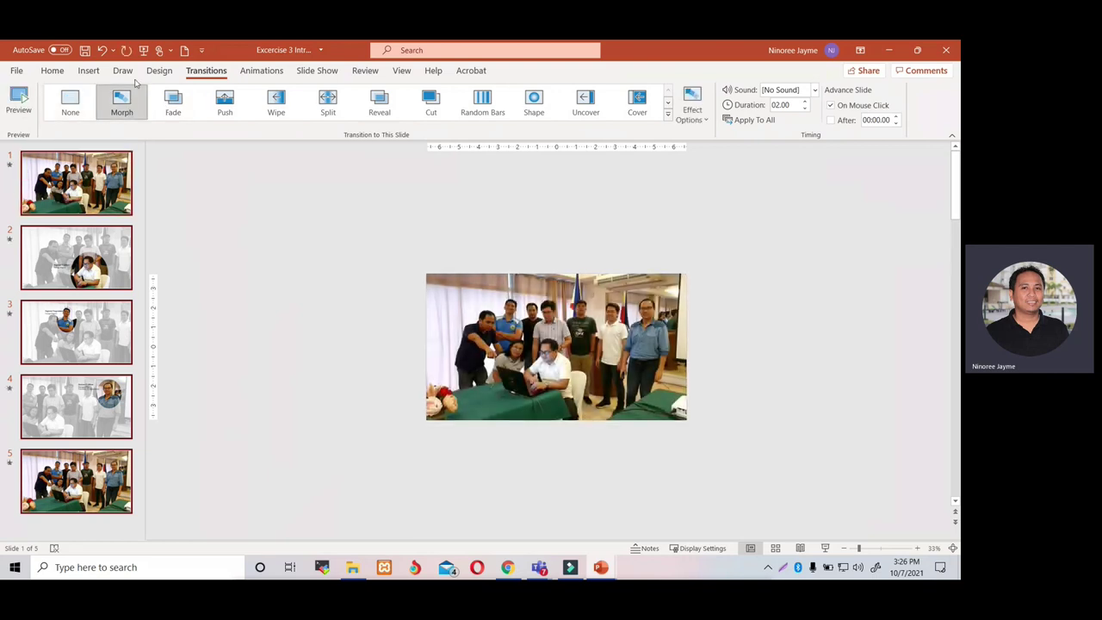
click(144, 51)
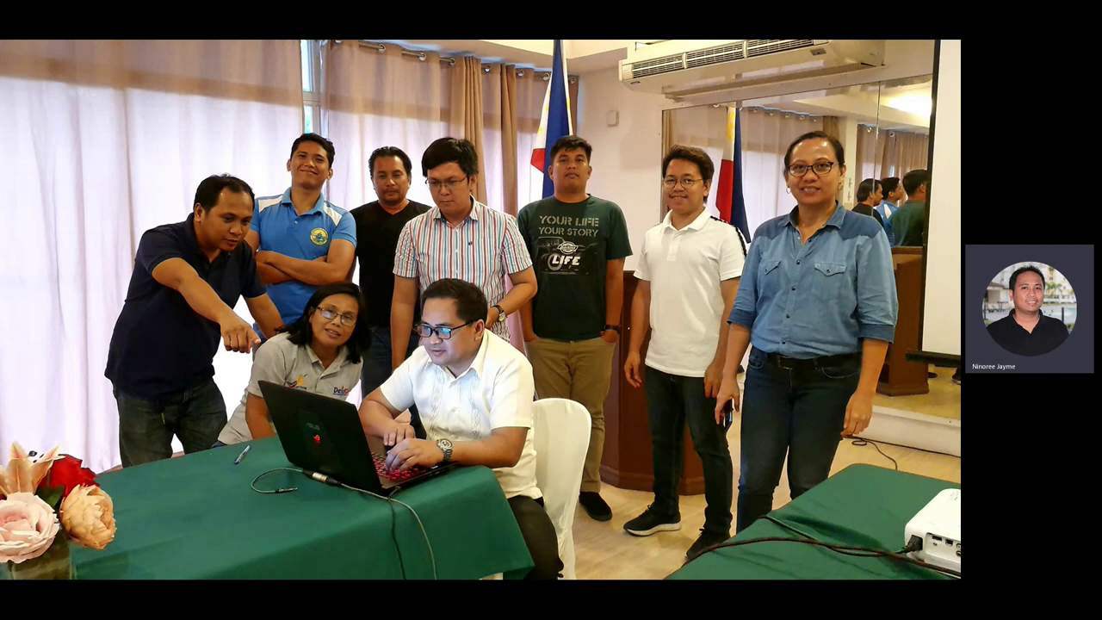
Step: Step through the Regional IT Officer, Regional Programmer and Division IT Officer slides to the final photo, then end the show
key(Right)
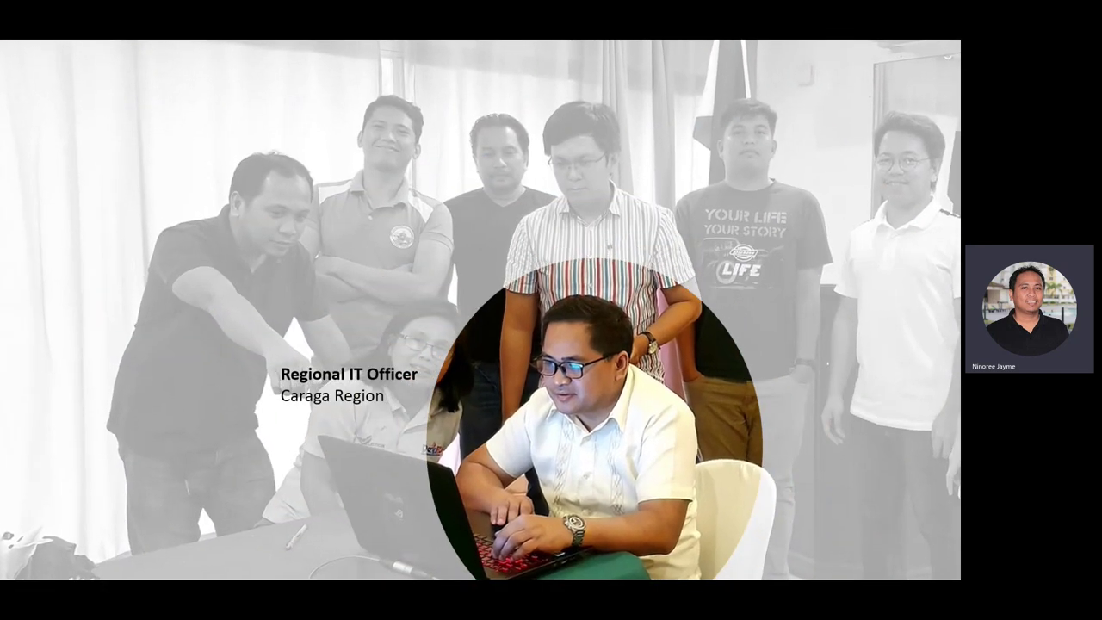
key(Right)
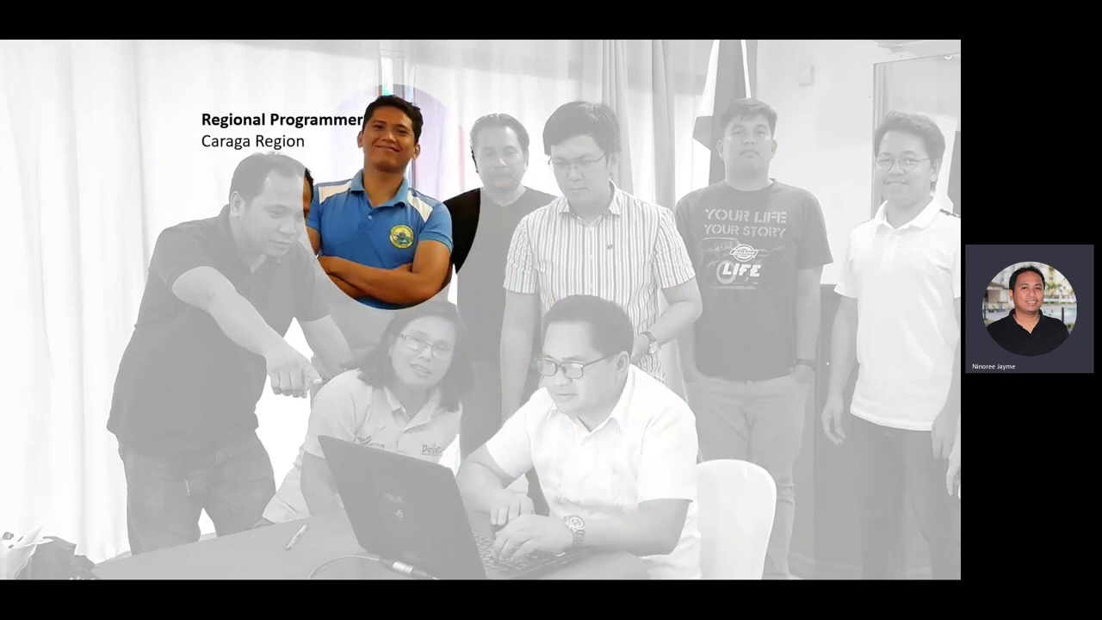
key(Right)
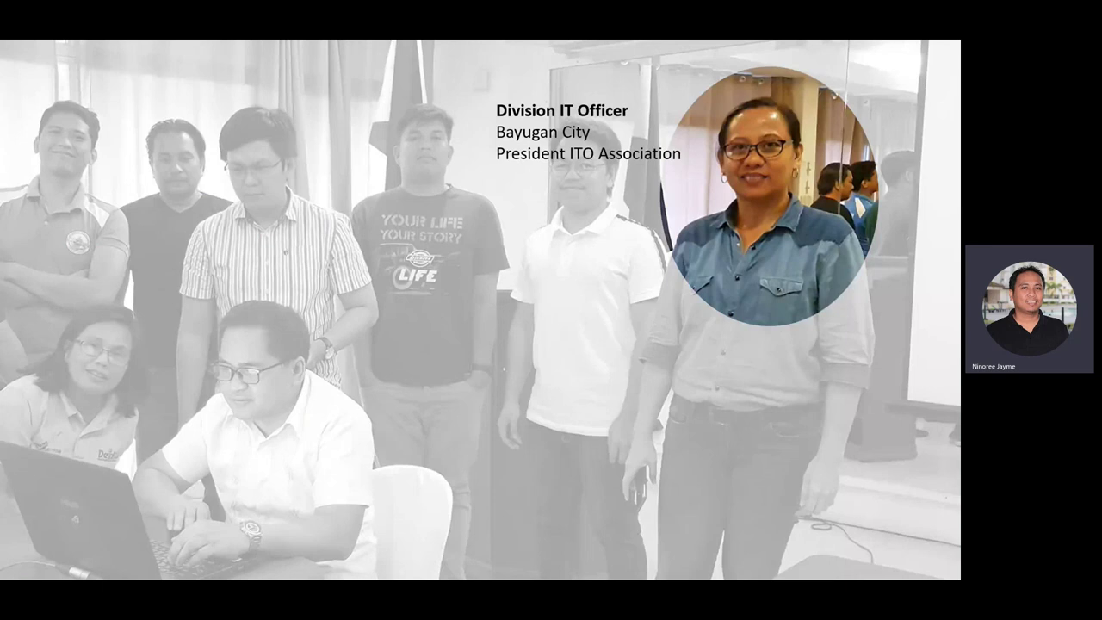
key(Right)
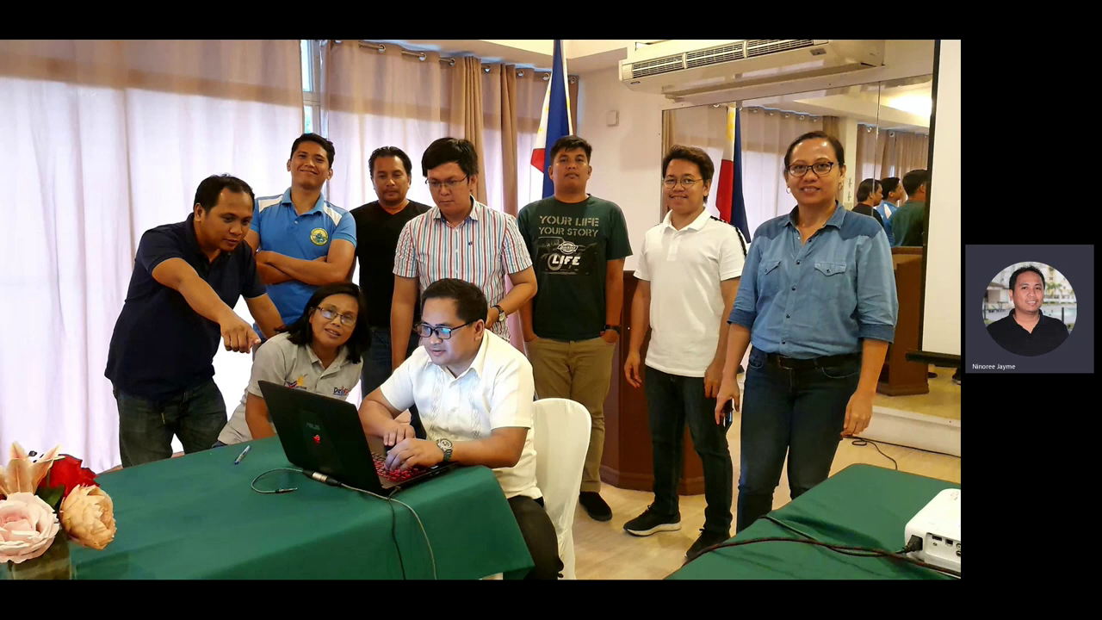
key(Escape)
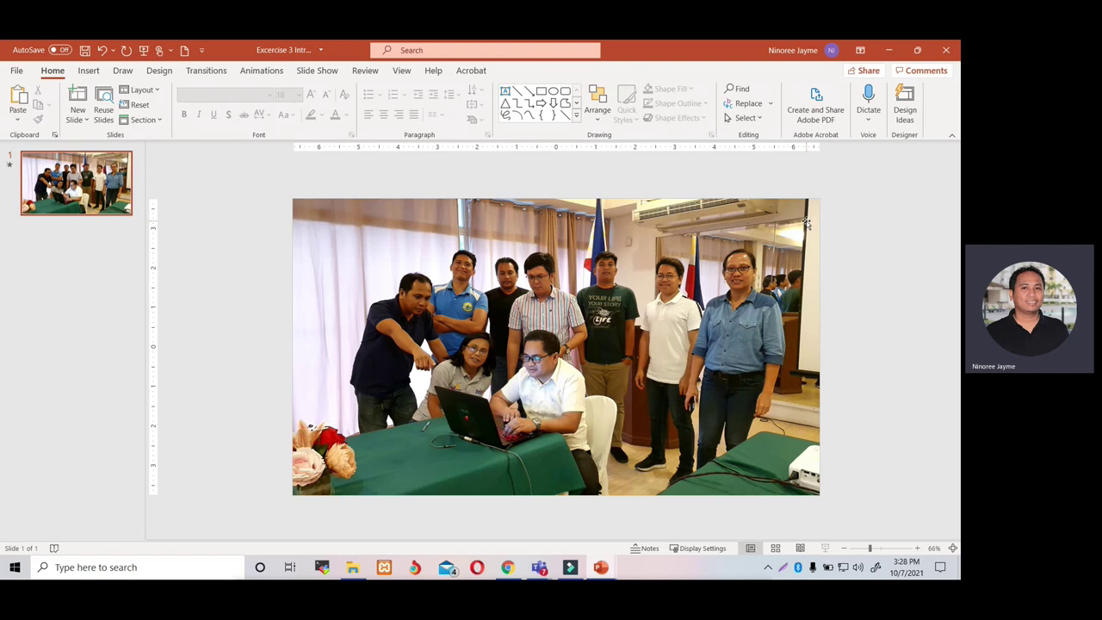
Step: Give the photo slide the Curtains transition at 06.00 seconds and preview it in a slide show
click(95, 207)
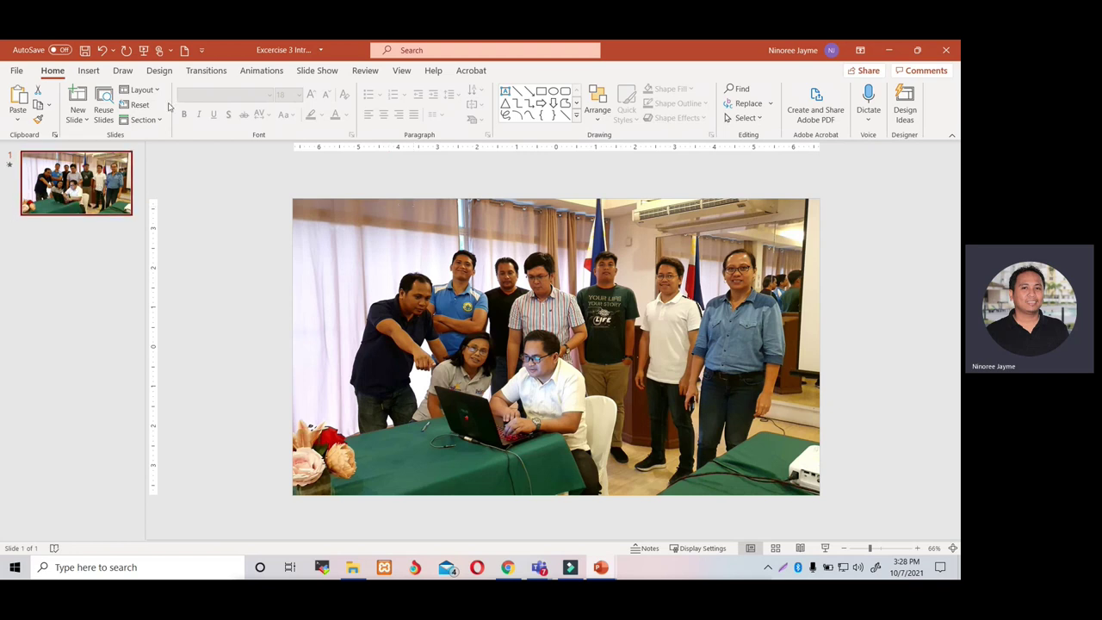
click(206, 74)
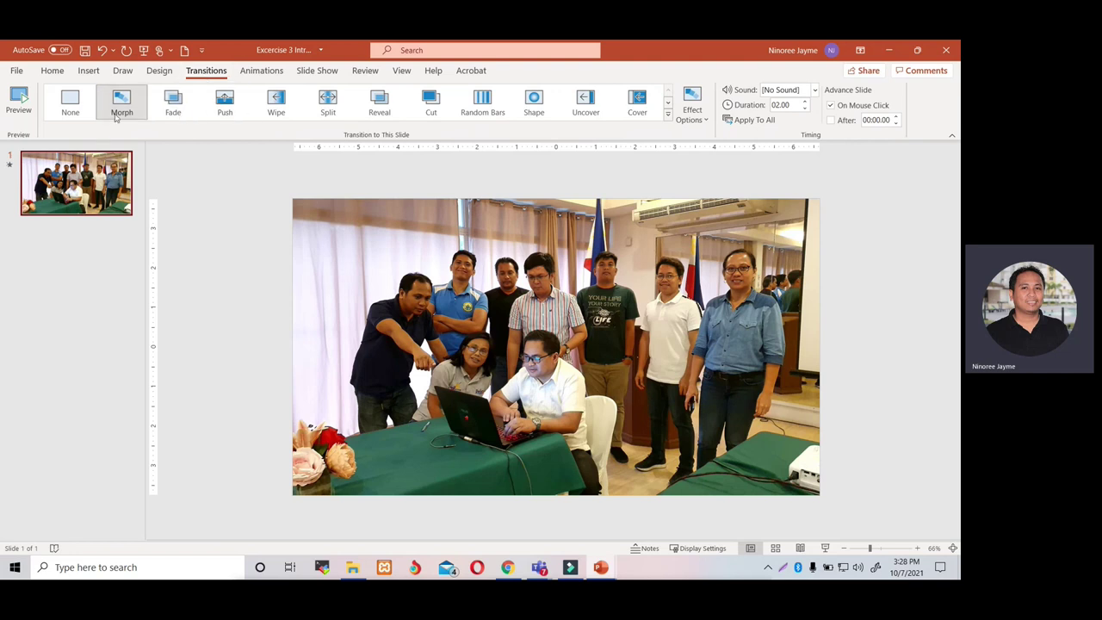
click(667, 114)
click(172, 215)
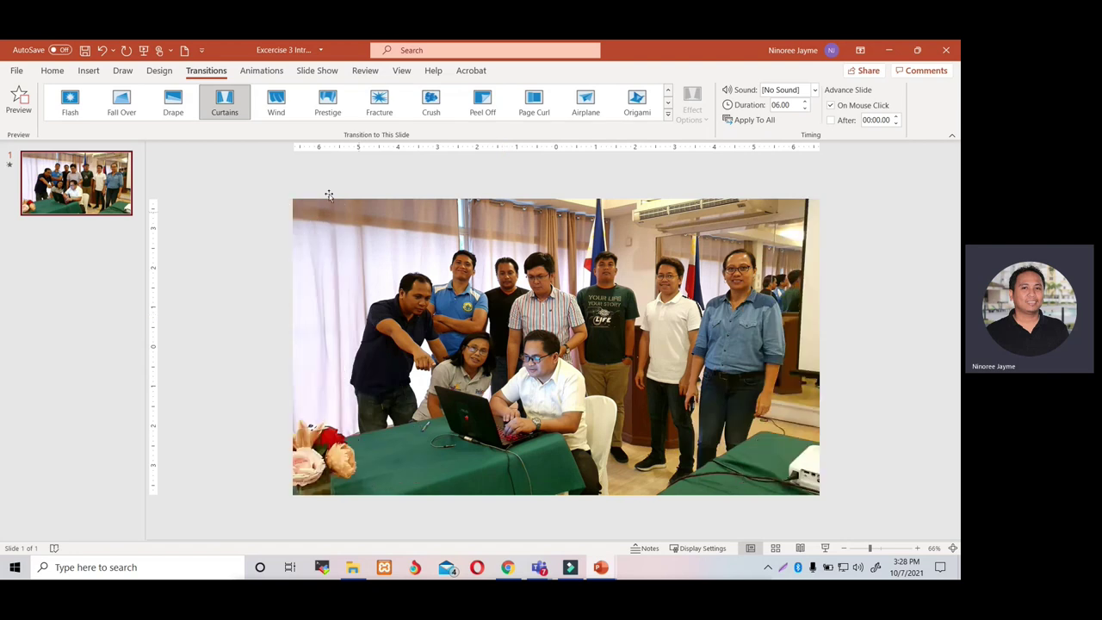
click(144, 50)
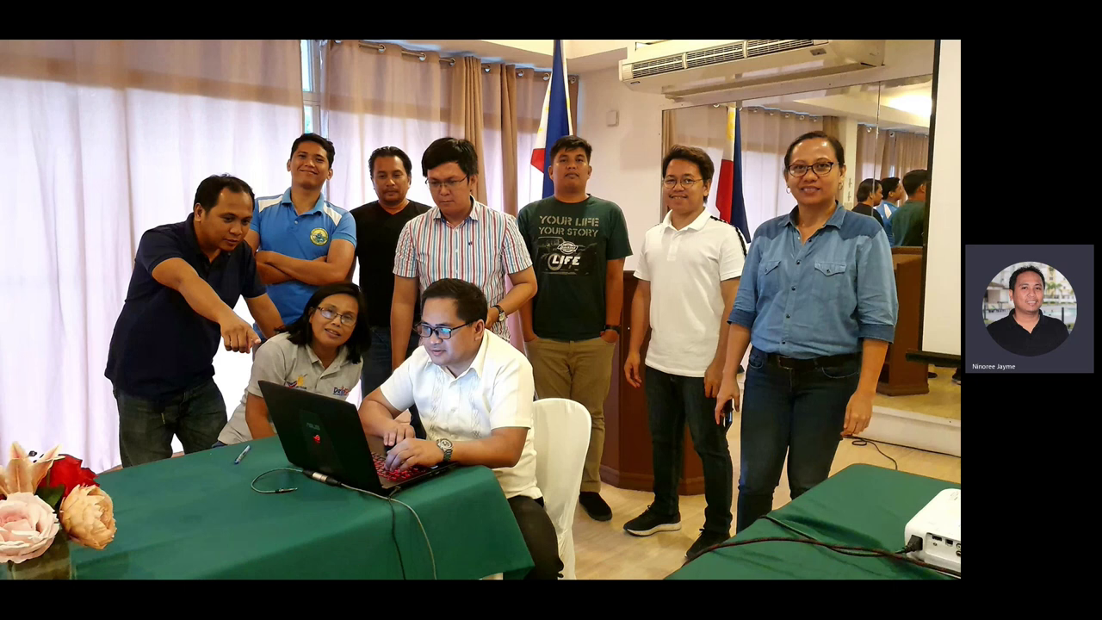
key(Escape)
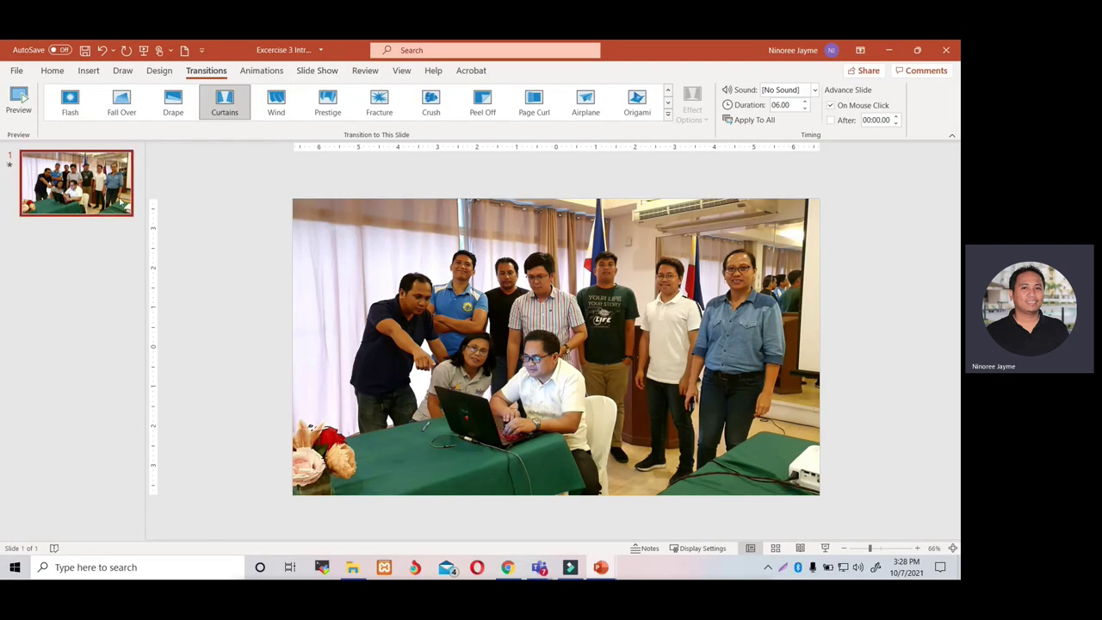
Step: Insert a new blank slide and move it ahead of the photo slide
click(115, 224)
right_click(115, 224)
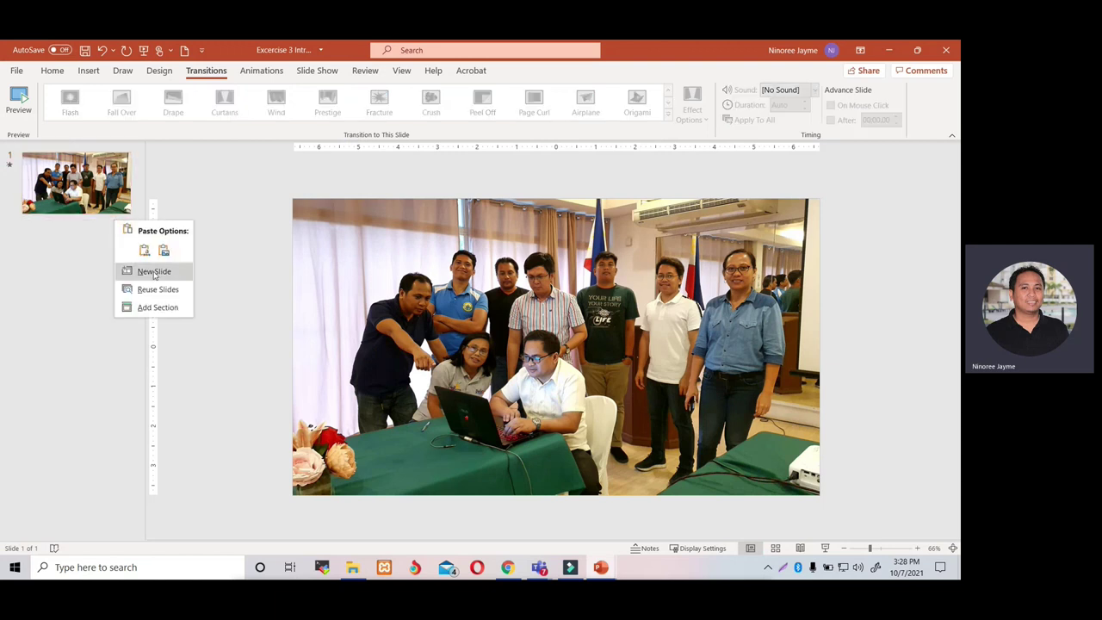
click(153, 272)
drag(112, 281, 106, 189)
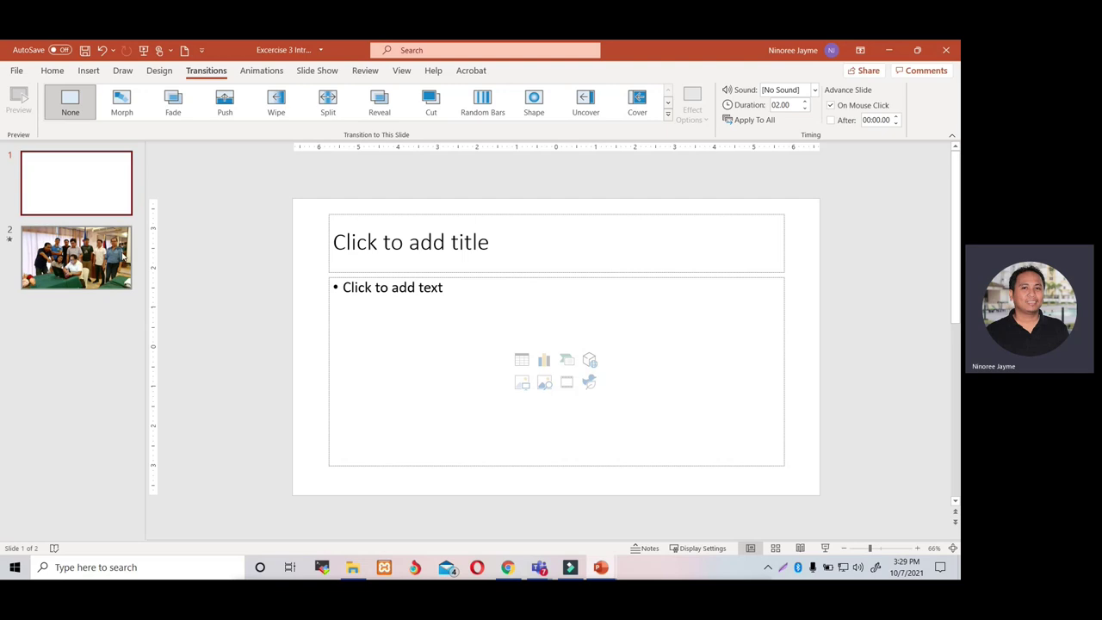
click(104, 259)
click(109, 203)
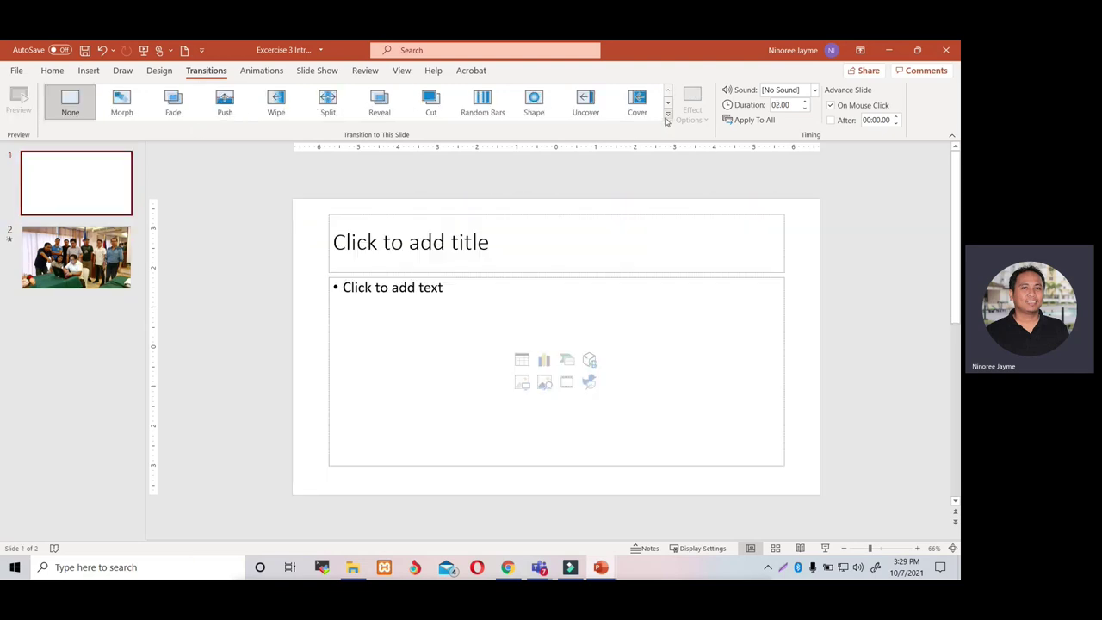
Step: Run the slide show from the blank slide to check the Curtains reveal on slide 2
click(144, 50)
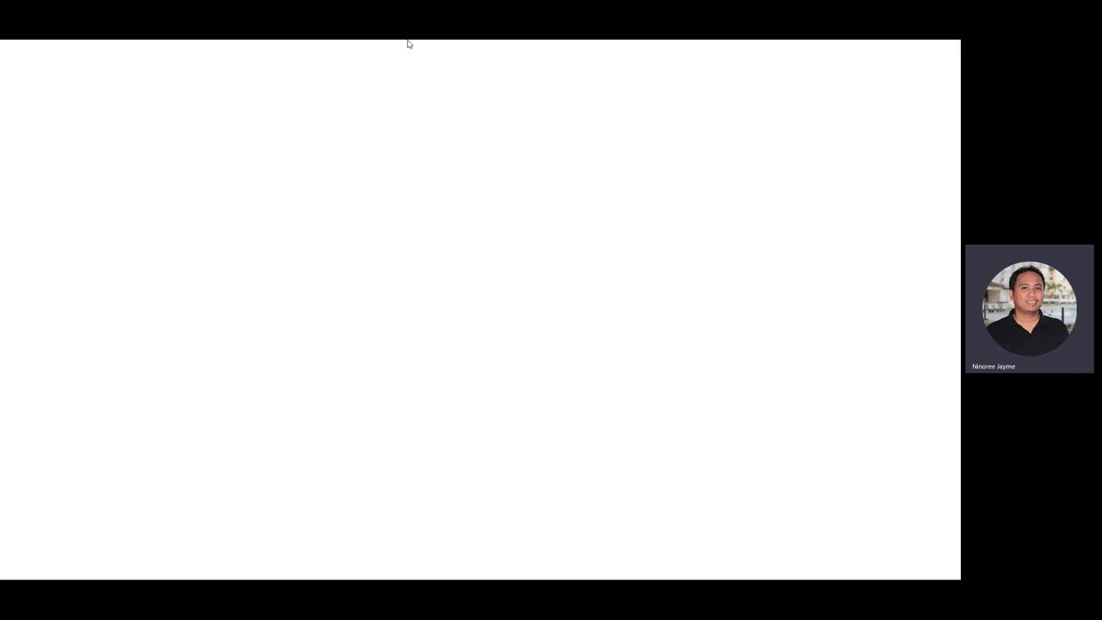
click(408, 44)
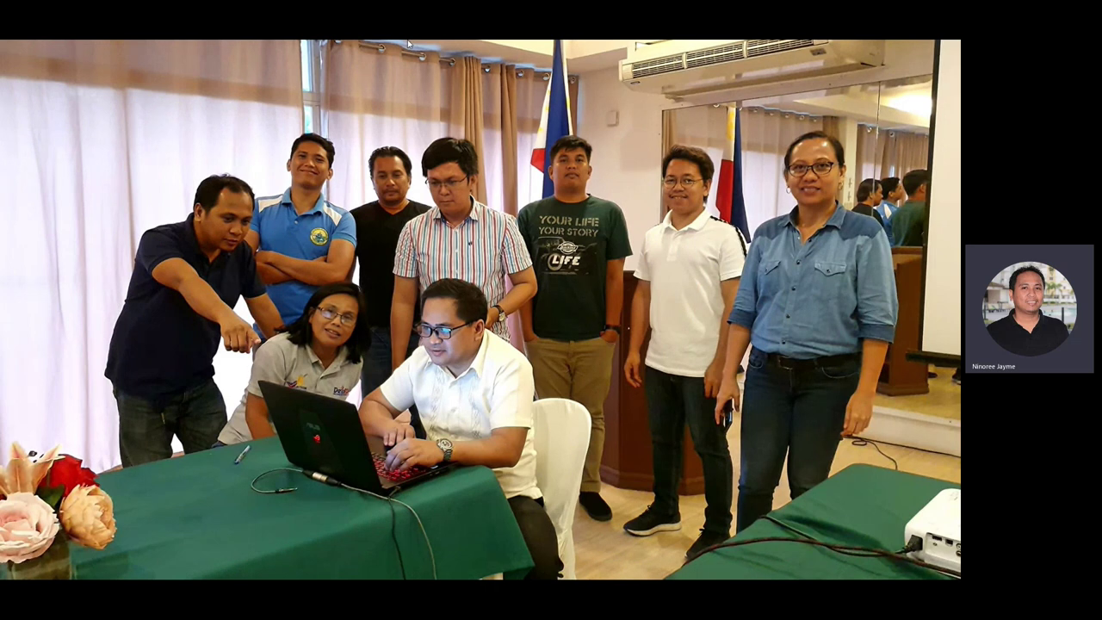
key(Escape)
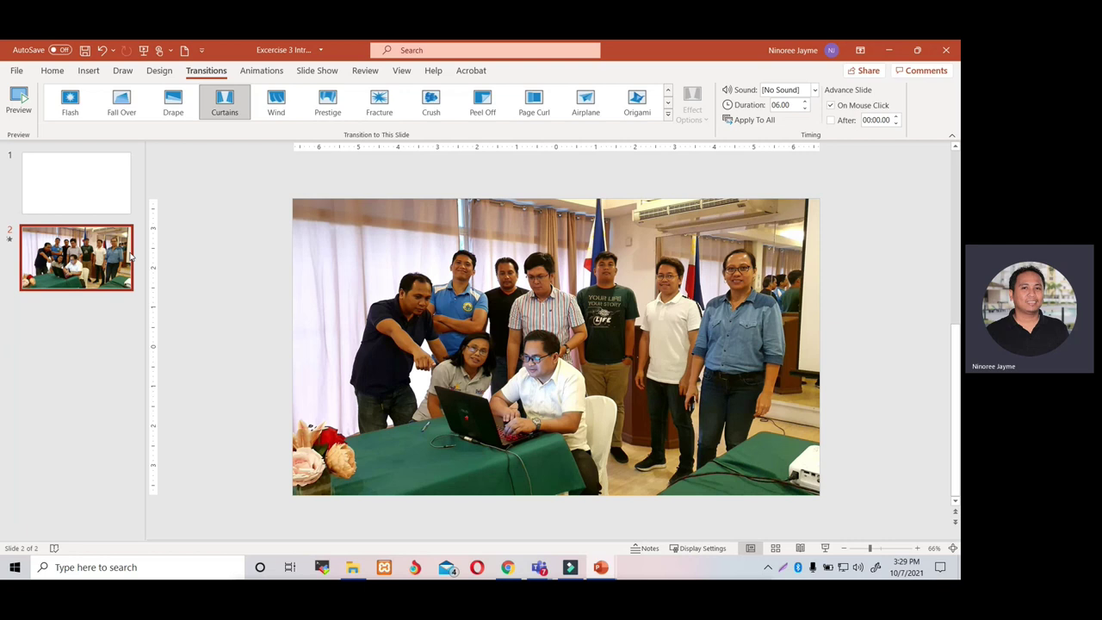
Step: Delete the title and text placeholders from the blank first slide
click(125, 193)
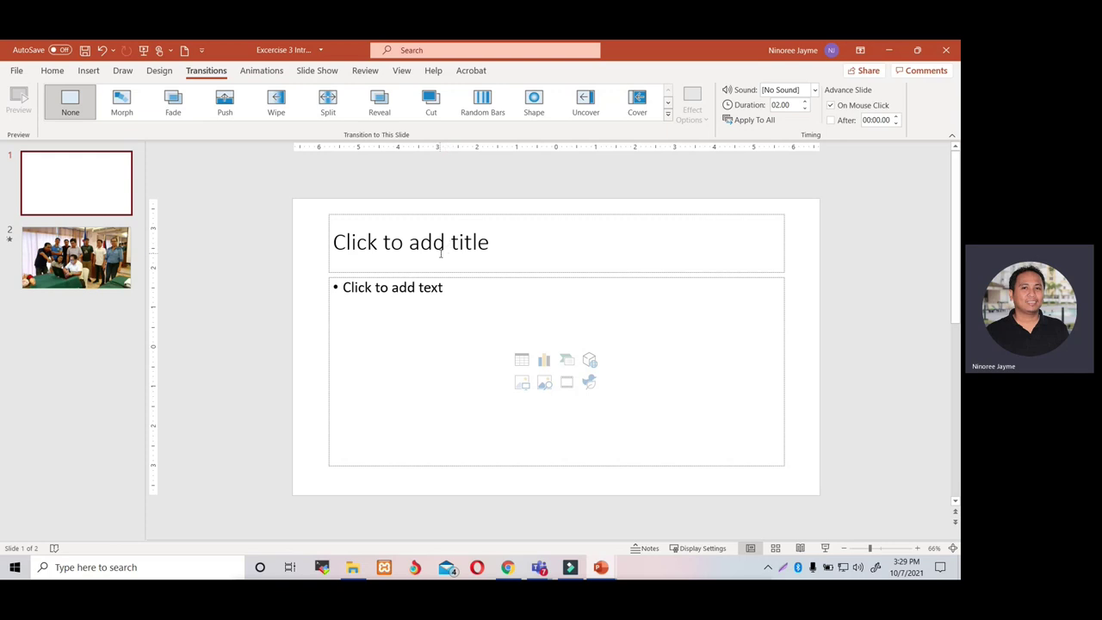
drag(269, 185, 848, 505)
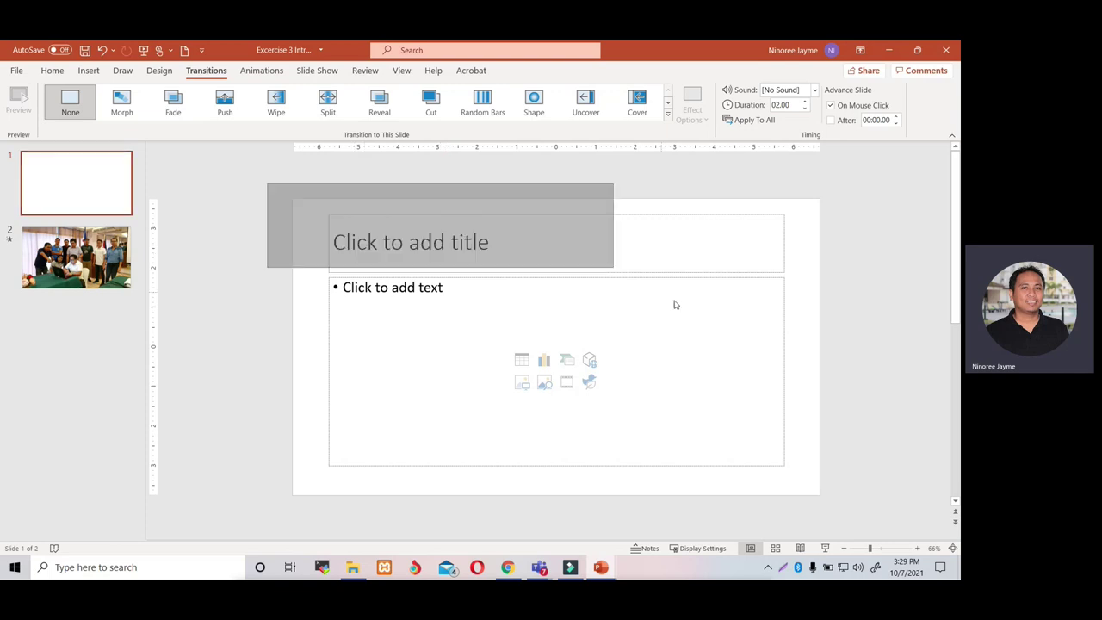
key(Delete)
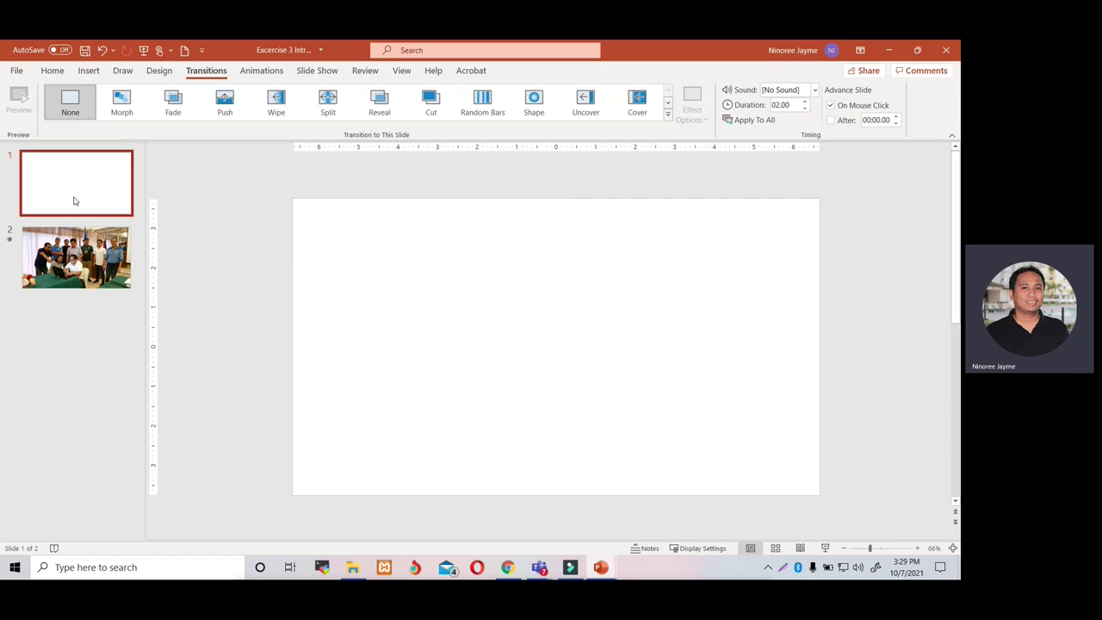
click(92, 72)
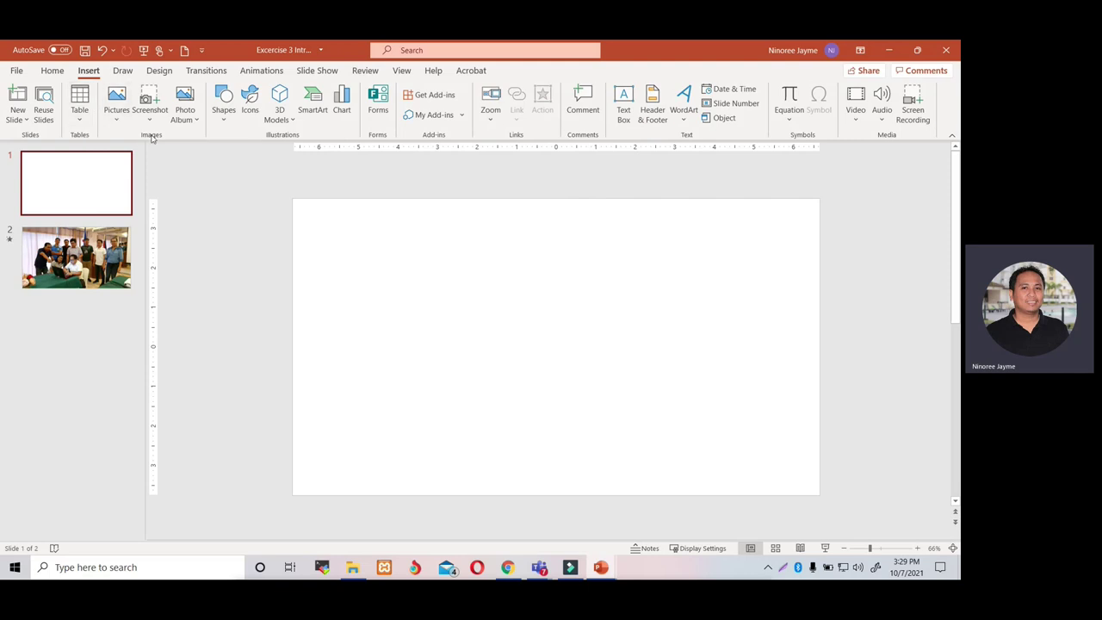
Step: Search online pictures for 'curtains', then close the search without inserting anything
click(116, 105)
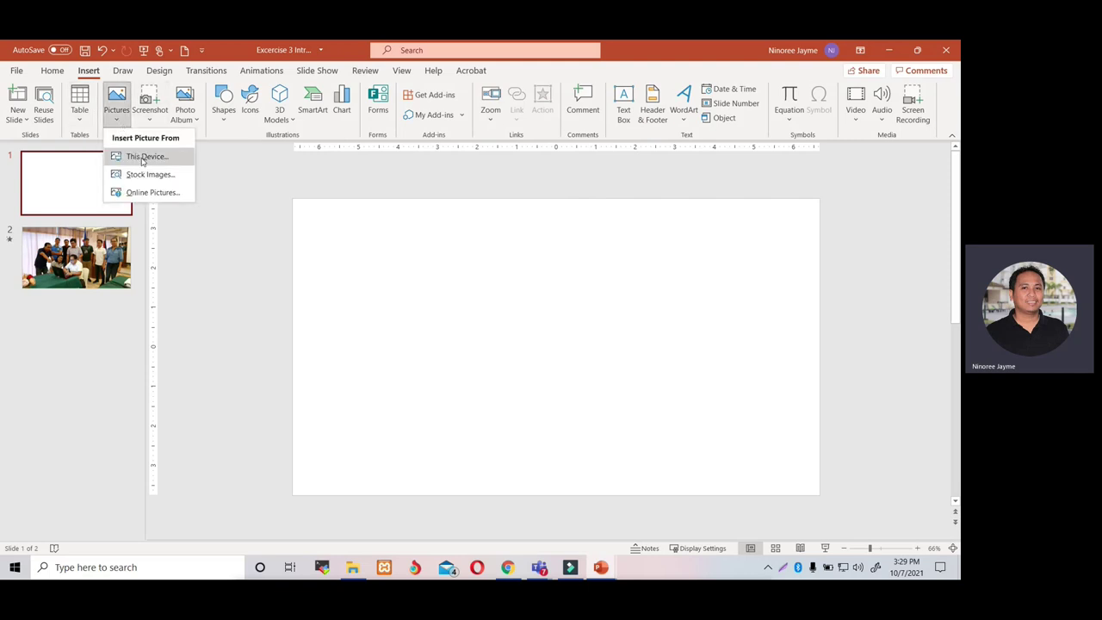
click(167, 195)
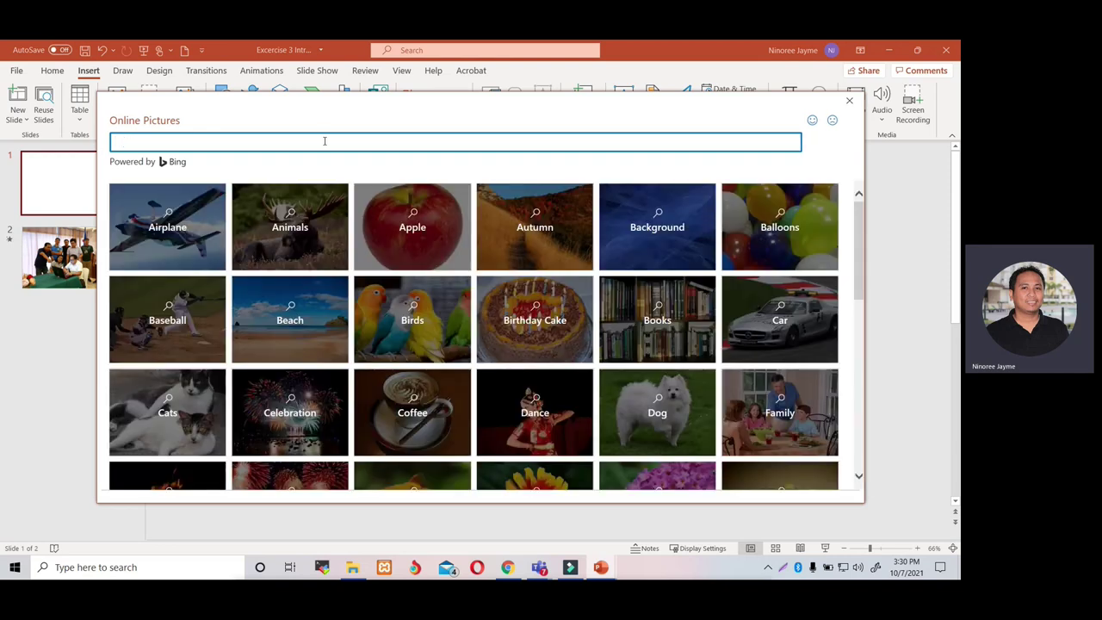
text(curt)
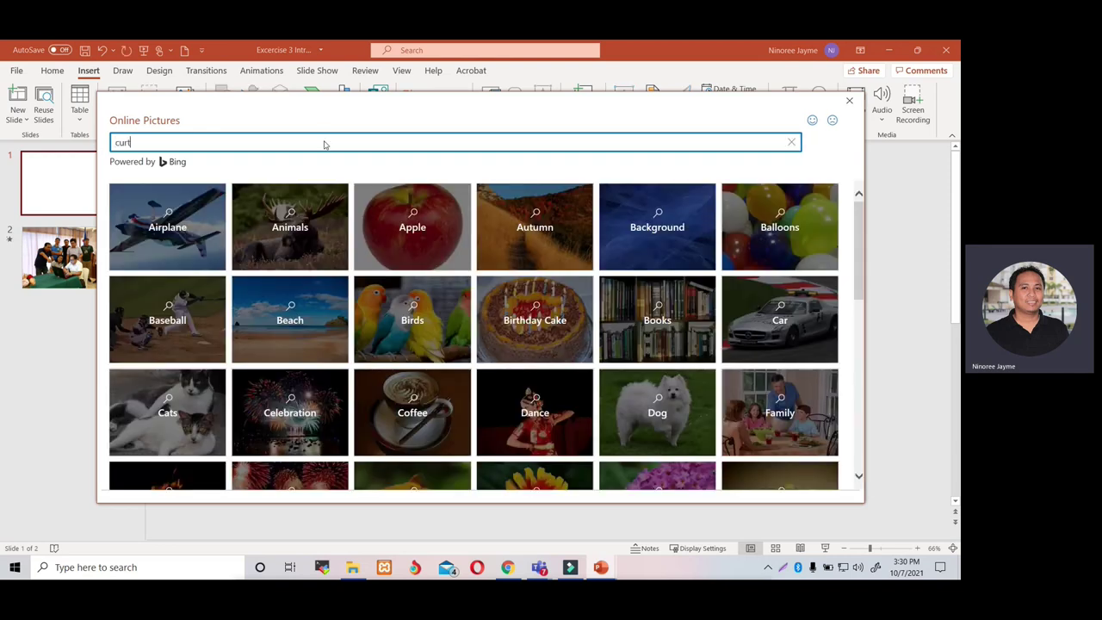
text(ains)
key(Return)
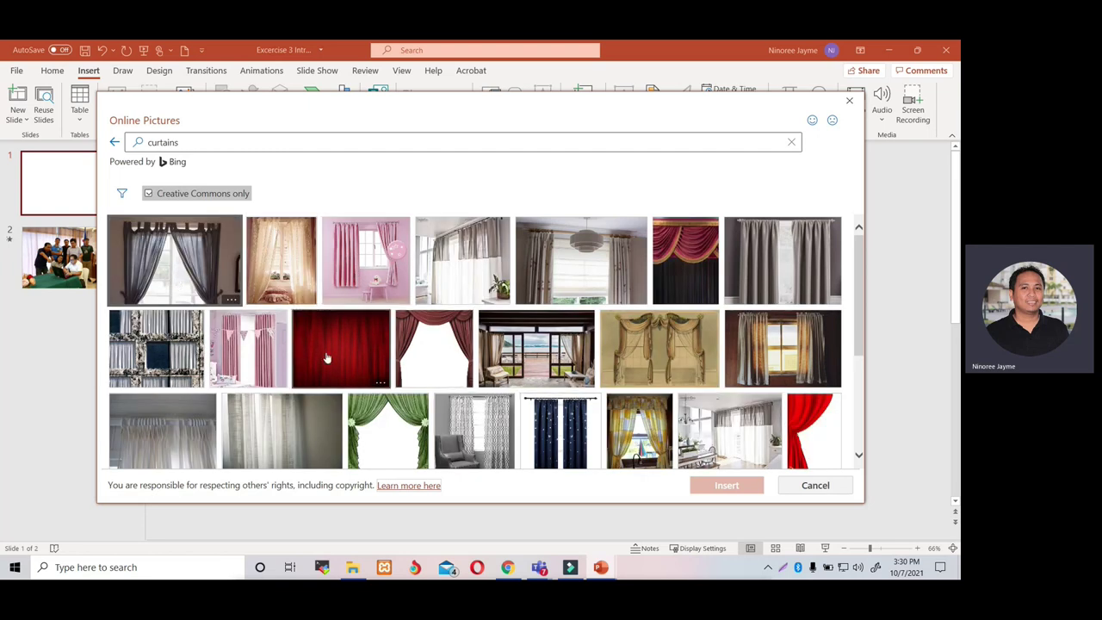
scroll(328, 379, down, 2)
scroll(435, 410, down, 2)
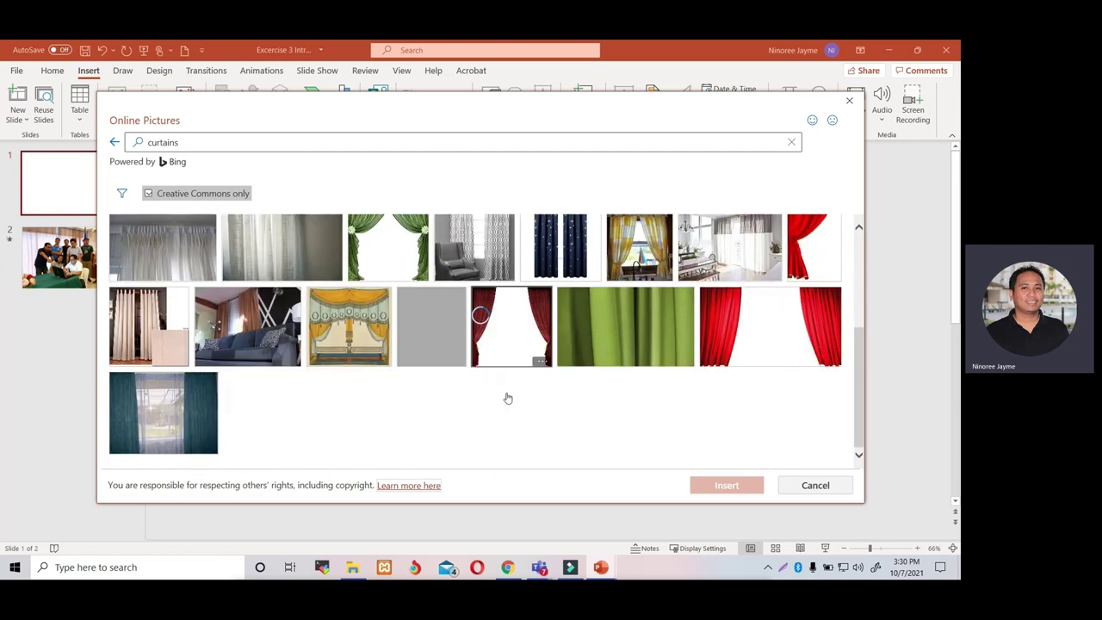
scroll(507, 397, up, 5)
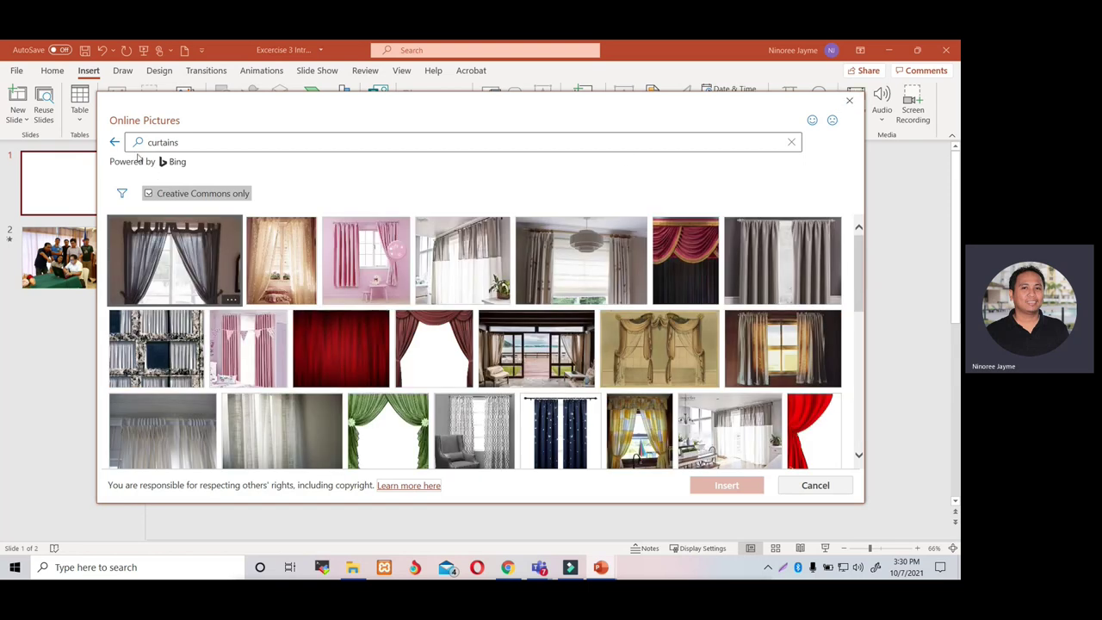
click(115, 143)
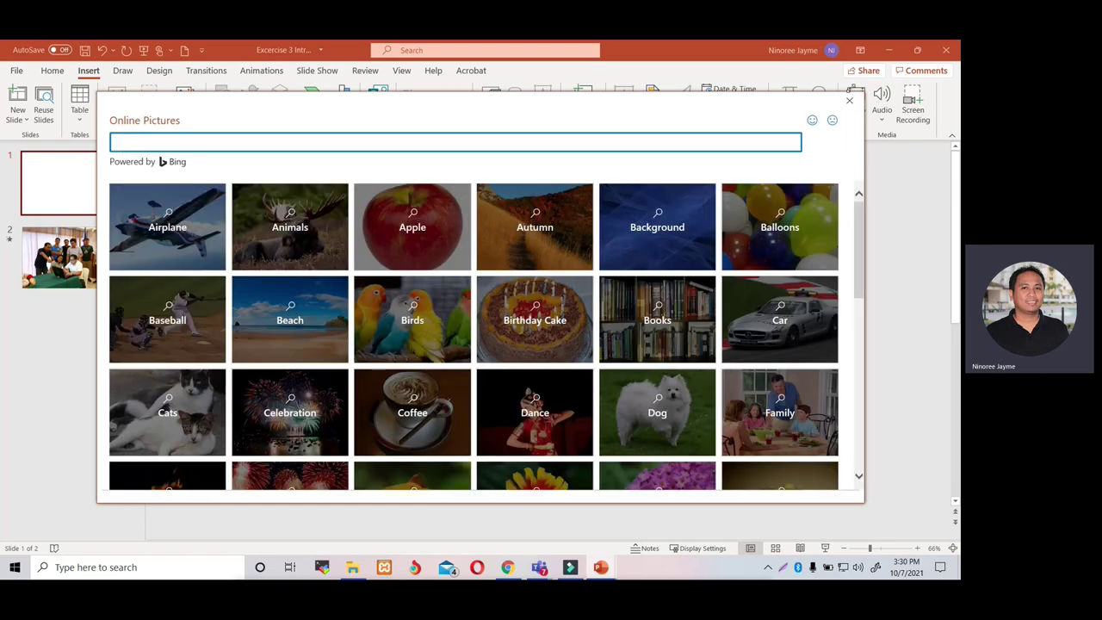
click(849, 100)
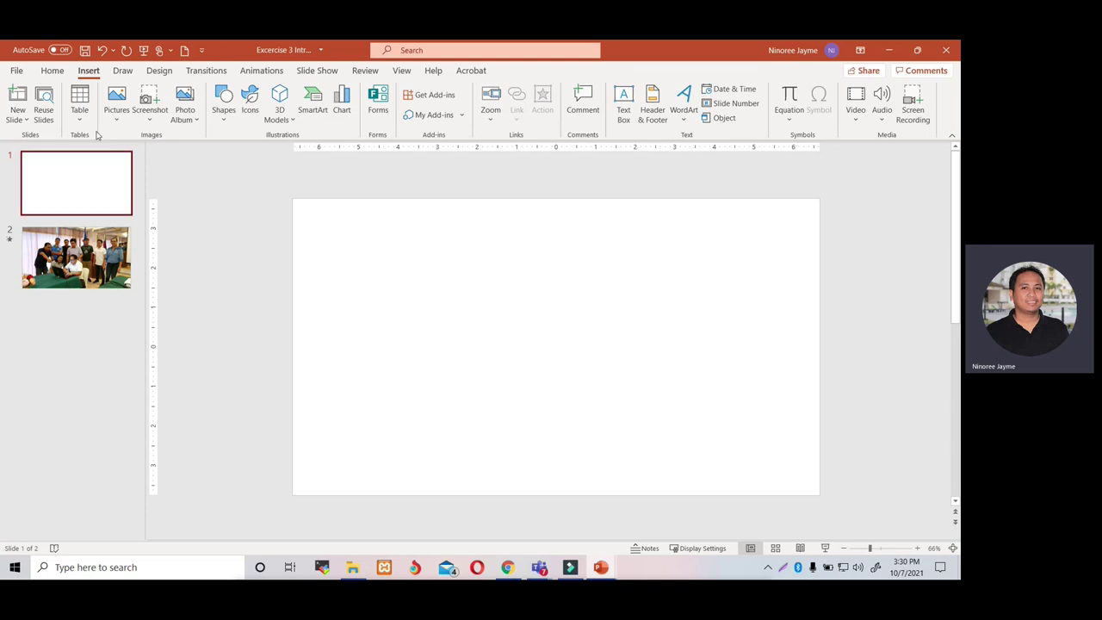
Step: Insert the Curtain image from this device onto slide 1
click(118, 119)
click(146, 156)
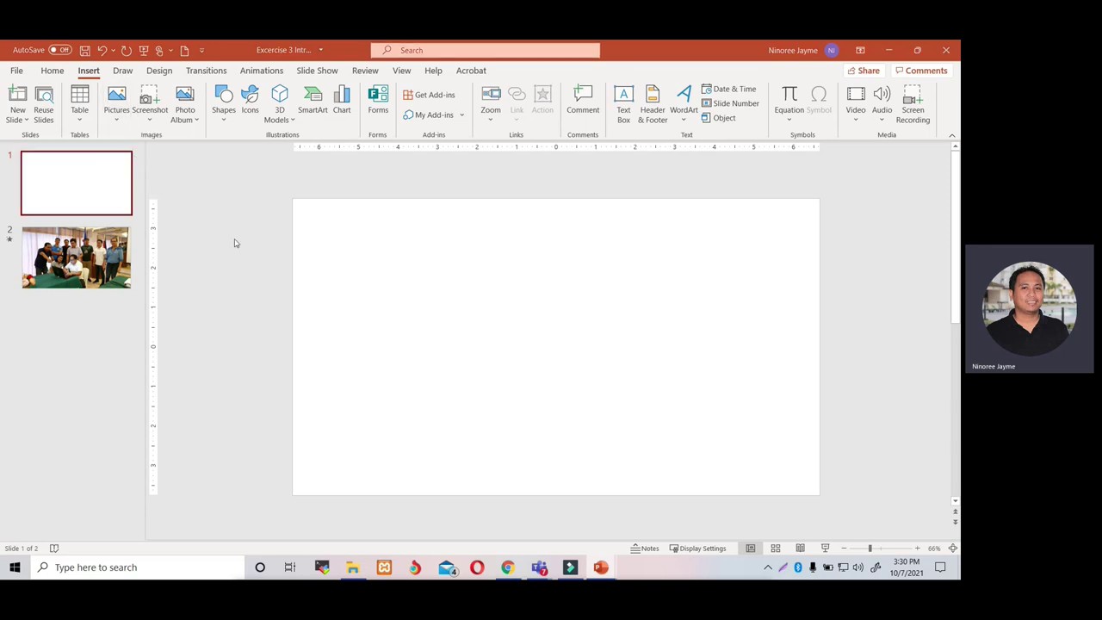
double_click(249, 150)
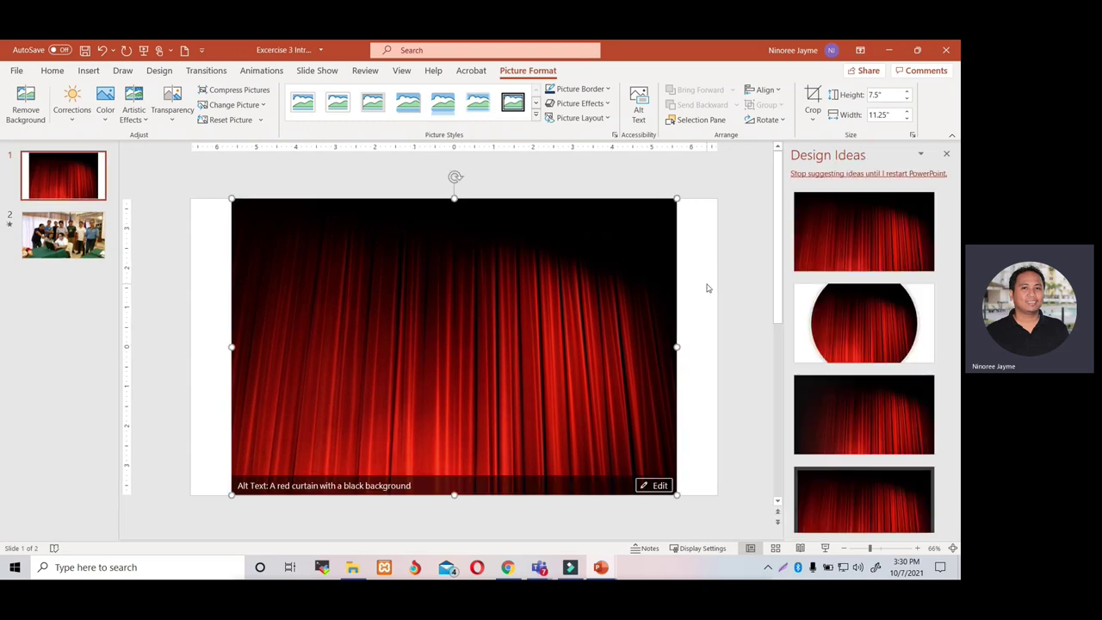
Step: Apply the first Design Ideas layout so the curtain picture fills all of slide 1
click(701, 291)
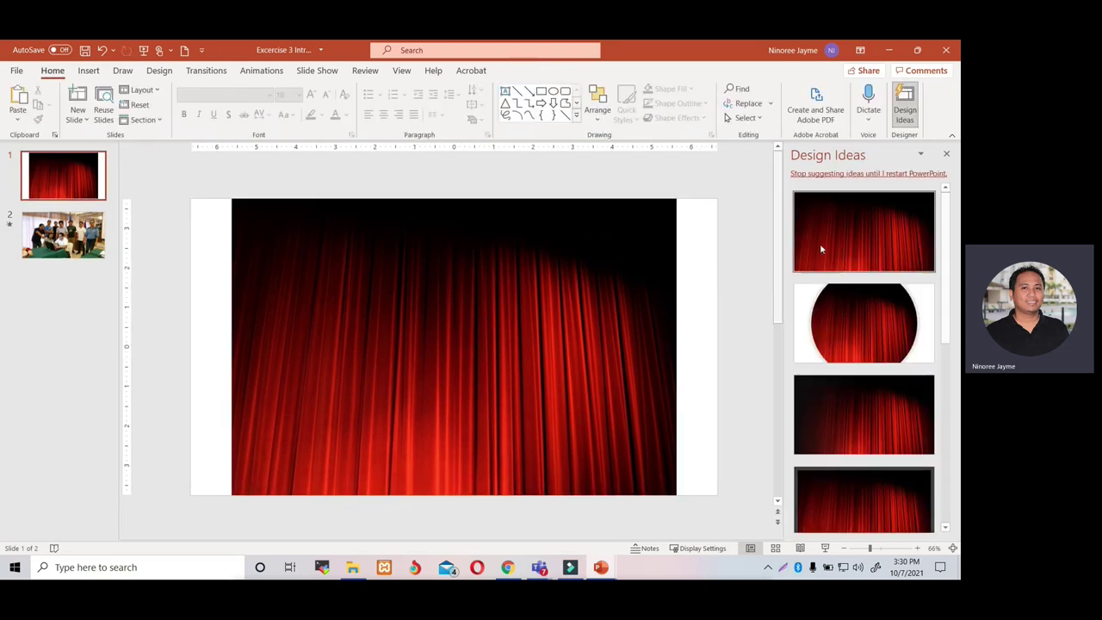
click(872, 230)
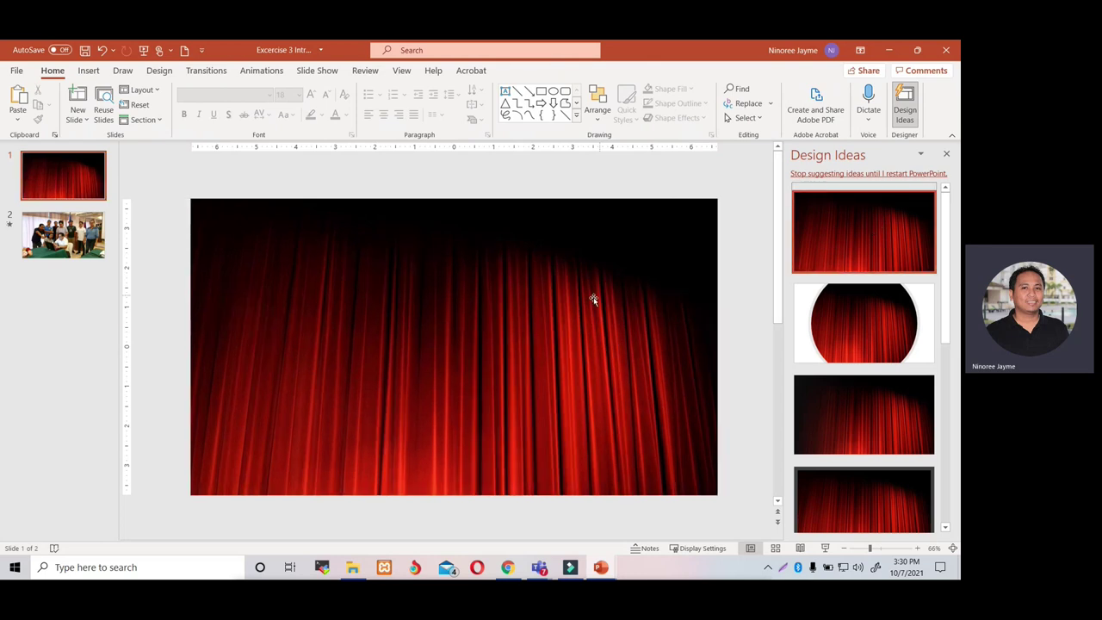
click(947, 156)
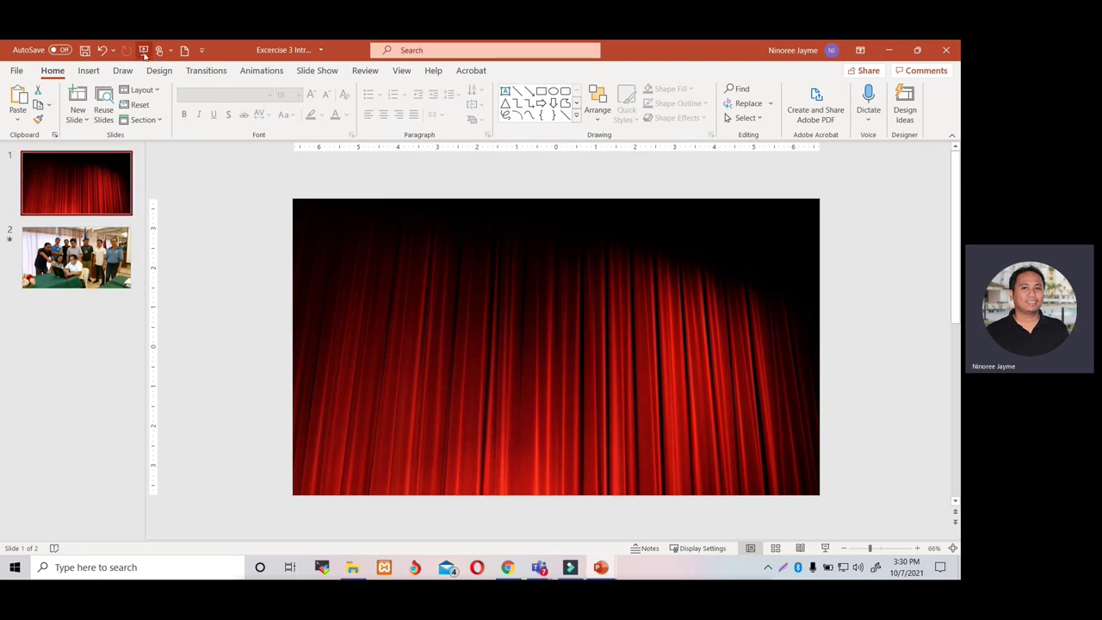
Step: Preview the show from the beginning, advance once to the group photo, then return to slide 1
click(143, 50)
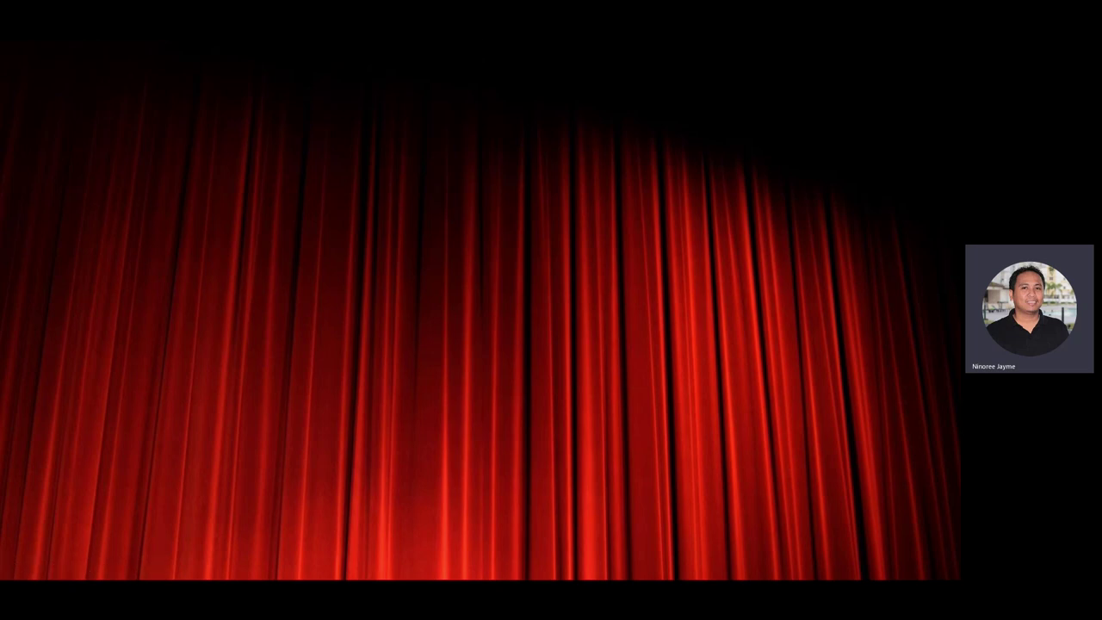
key(Right)
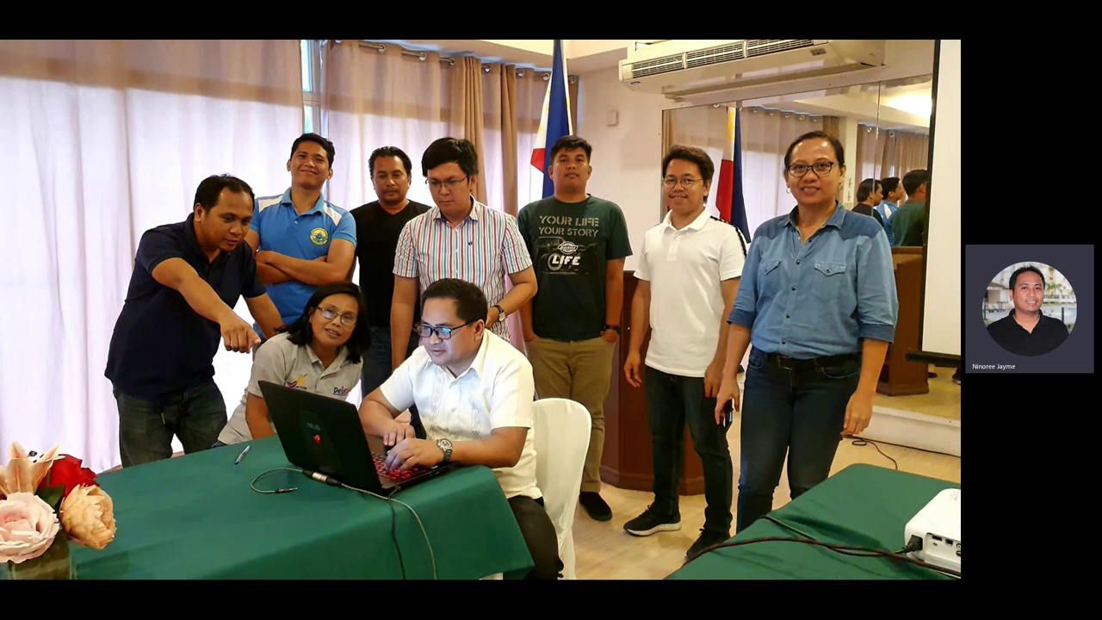
key(Escape)
click(81, 193)
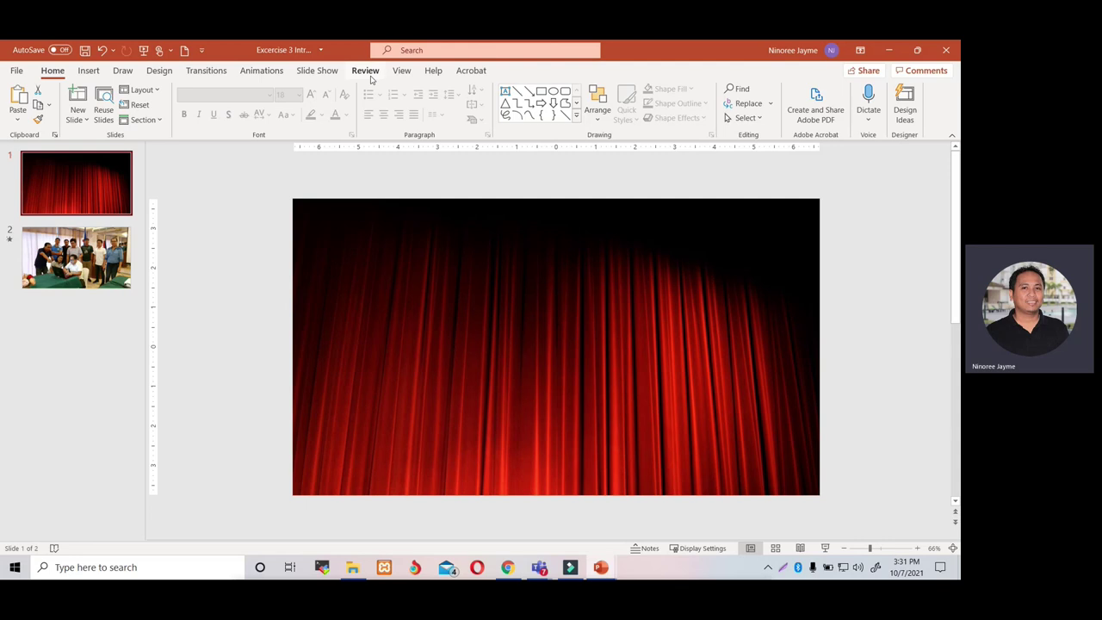
Step: Turn on the centre guides and insert the round education department seal from the Exercises folder
click(398, 75)
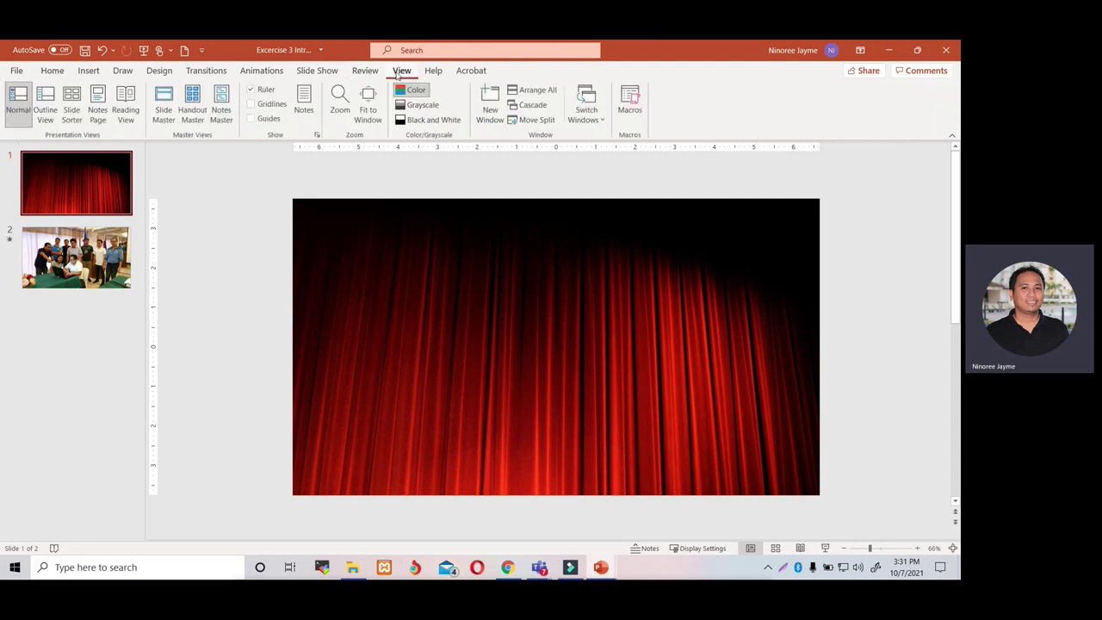
click(263, 120)
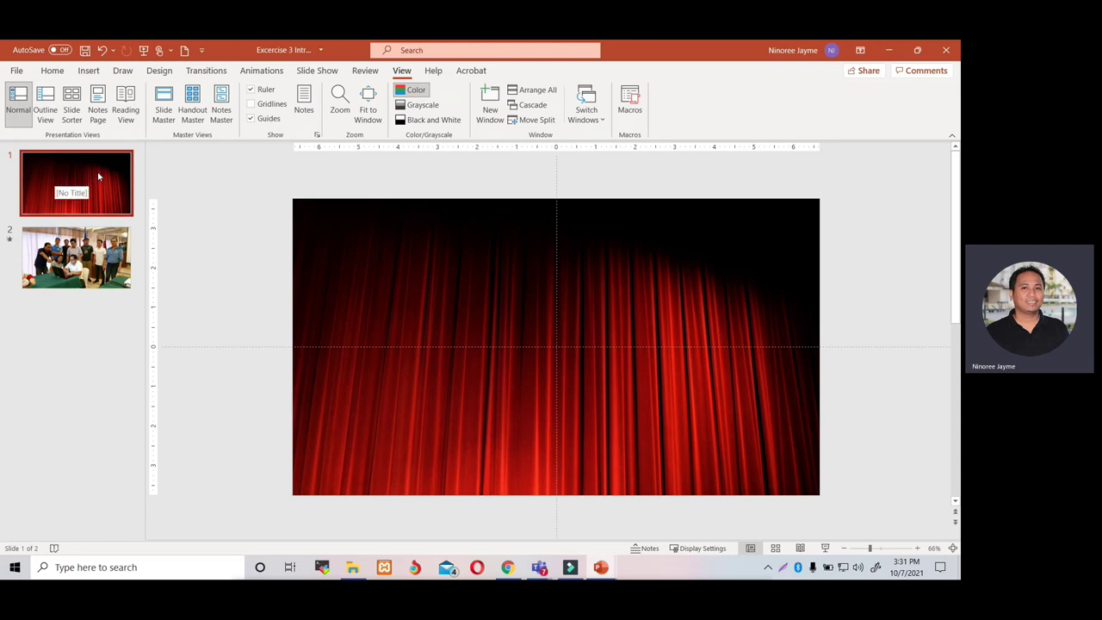
click(90, 72)
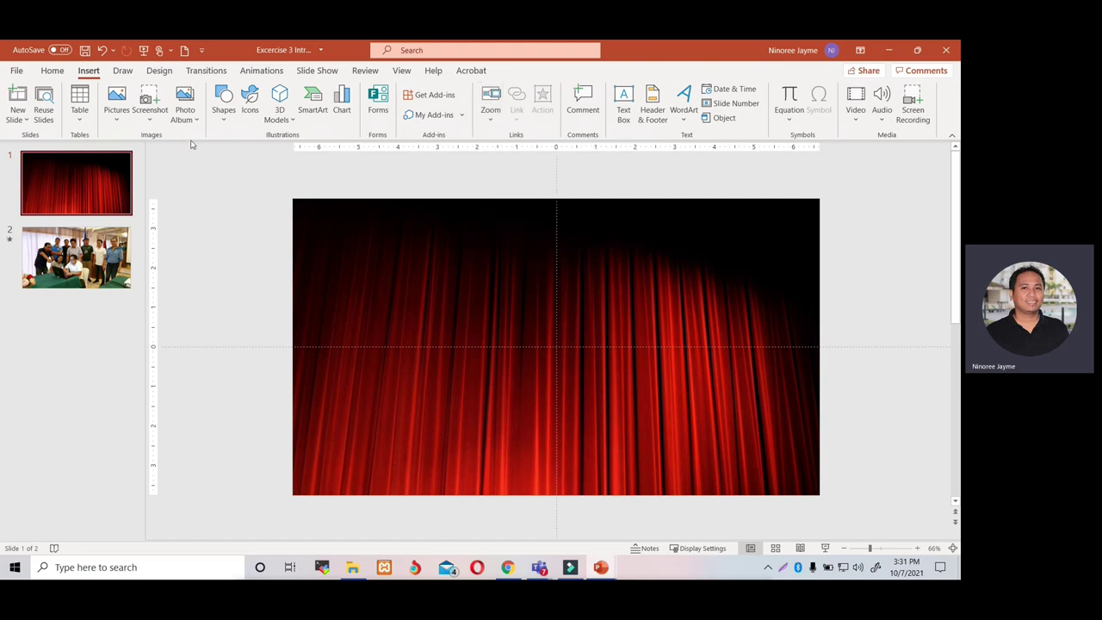
click(114, 125)
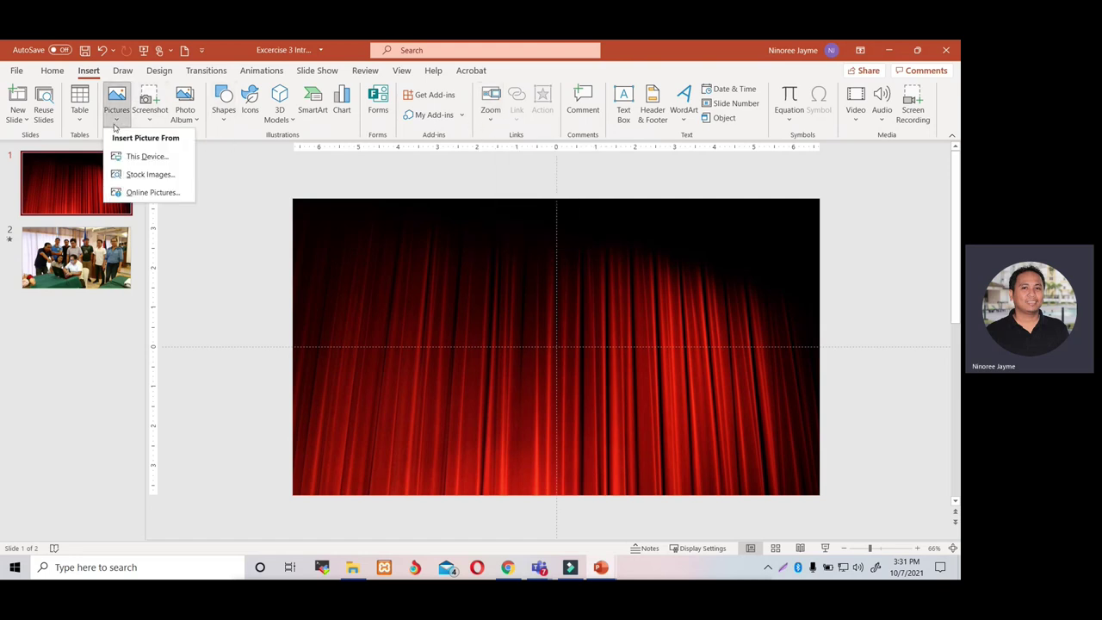
click(129, 156)
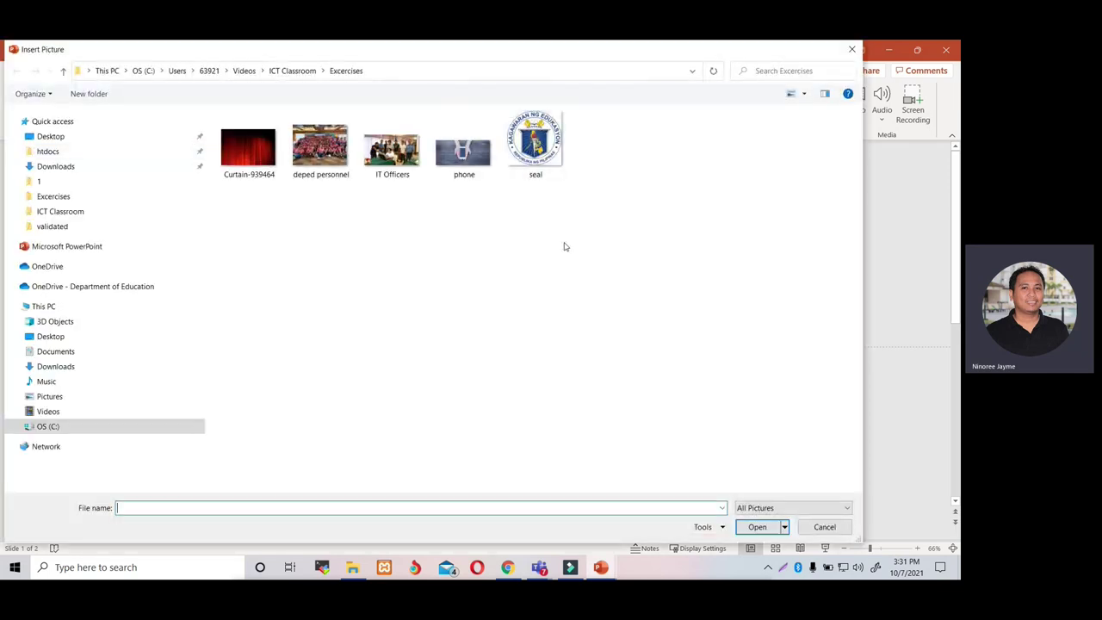
double_click(535, 143)
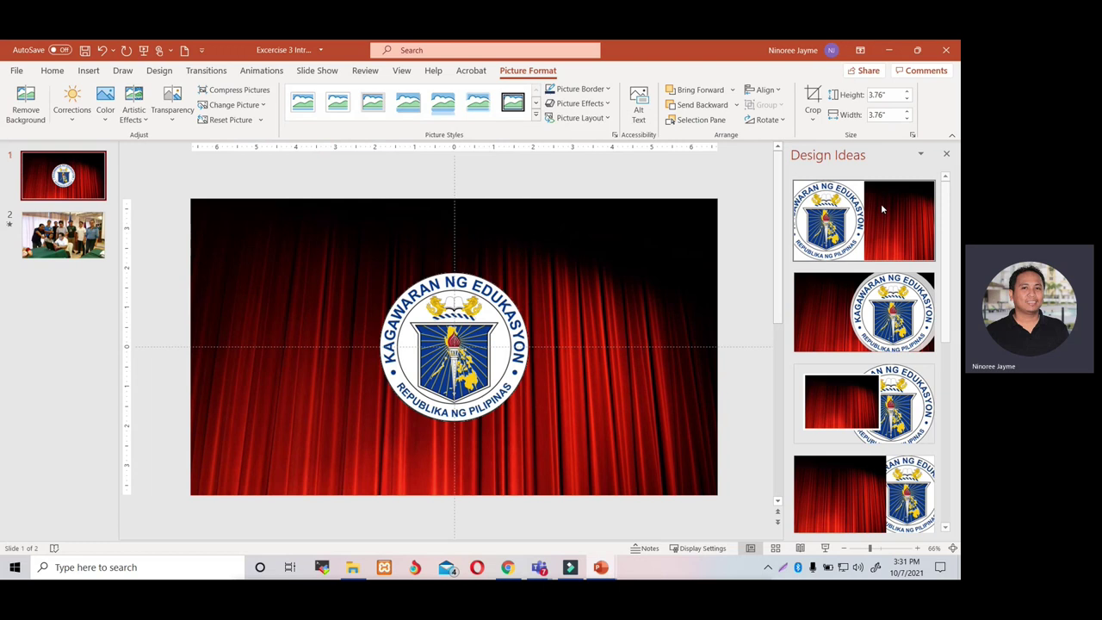
click(947, 153)
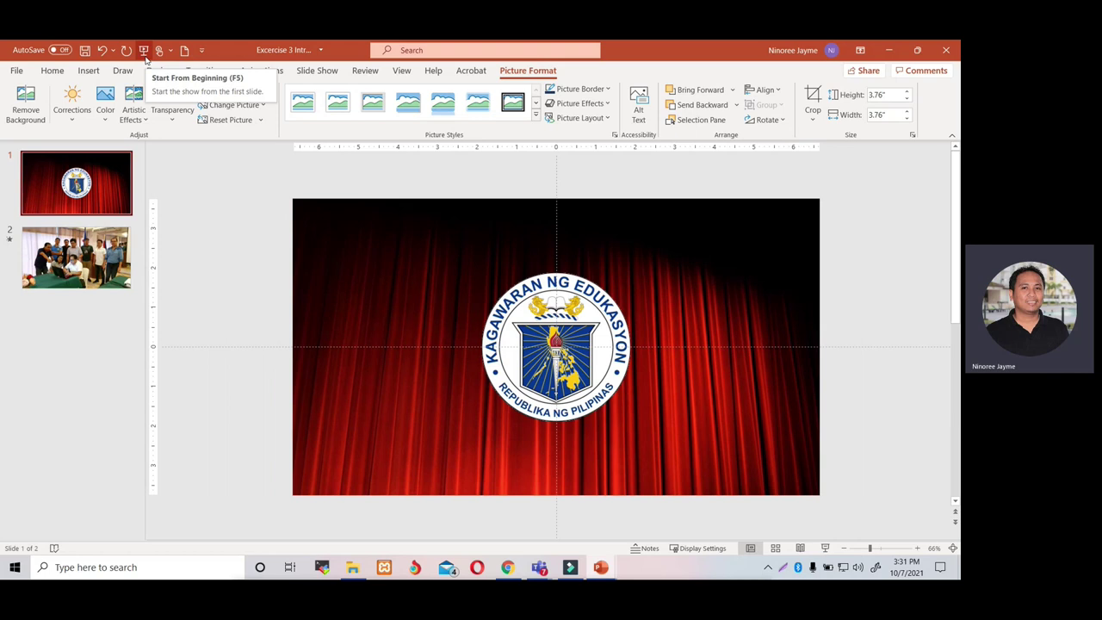
Step: Play the show from the first slide and advance to the team photo
click(145, 51)
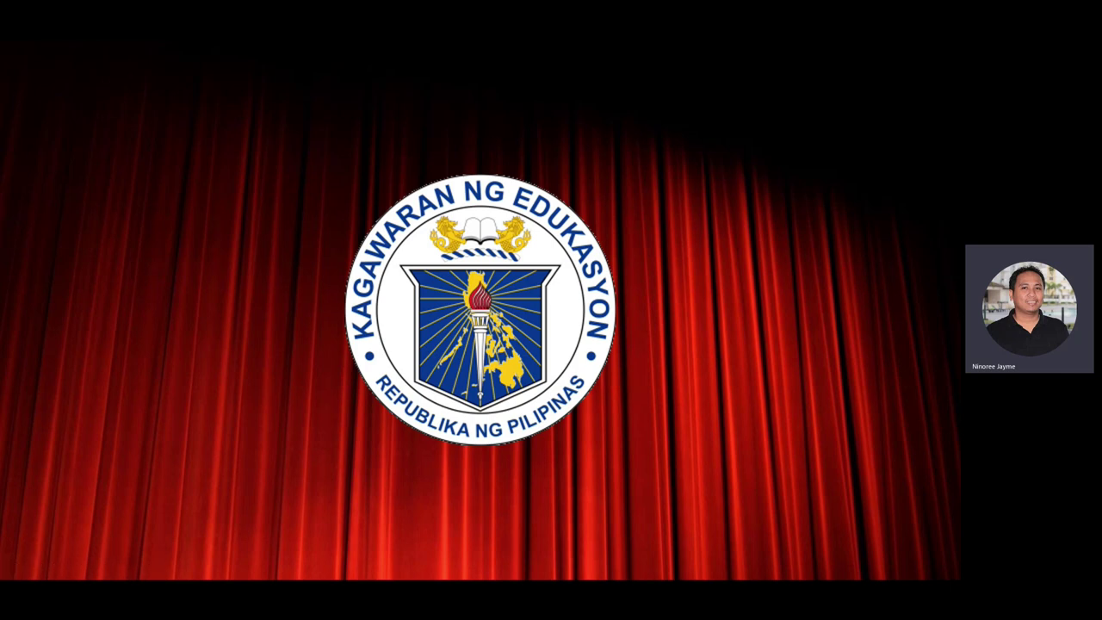
key(Right)
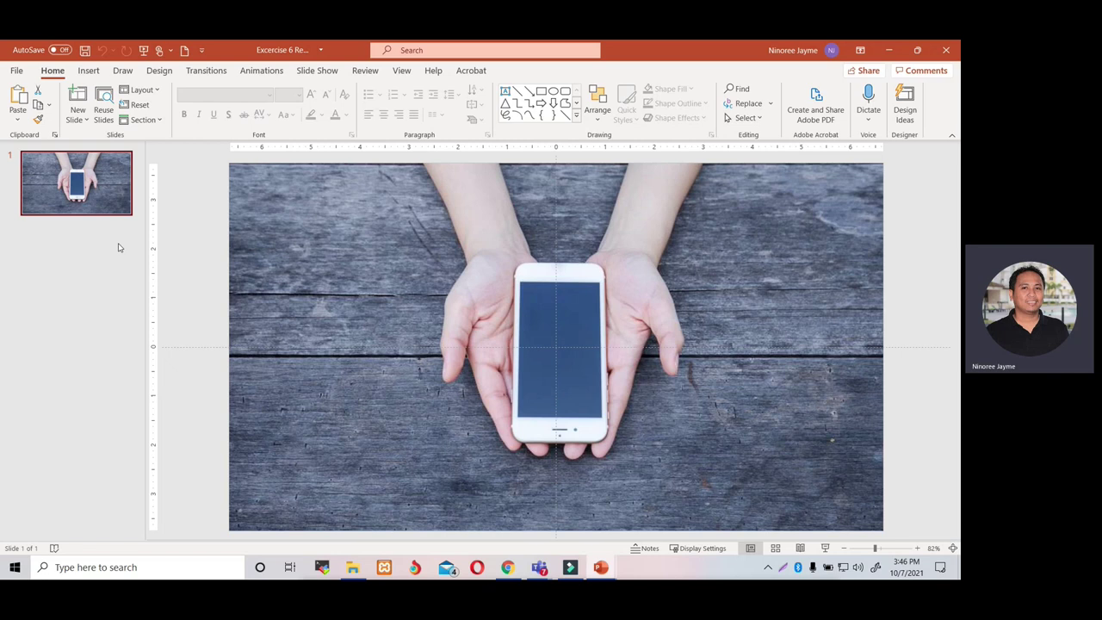
Step: Remove the wooden-board background from the hands photo, marking both arms as areas to keep
click(353, 274)
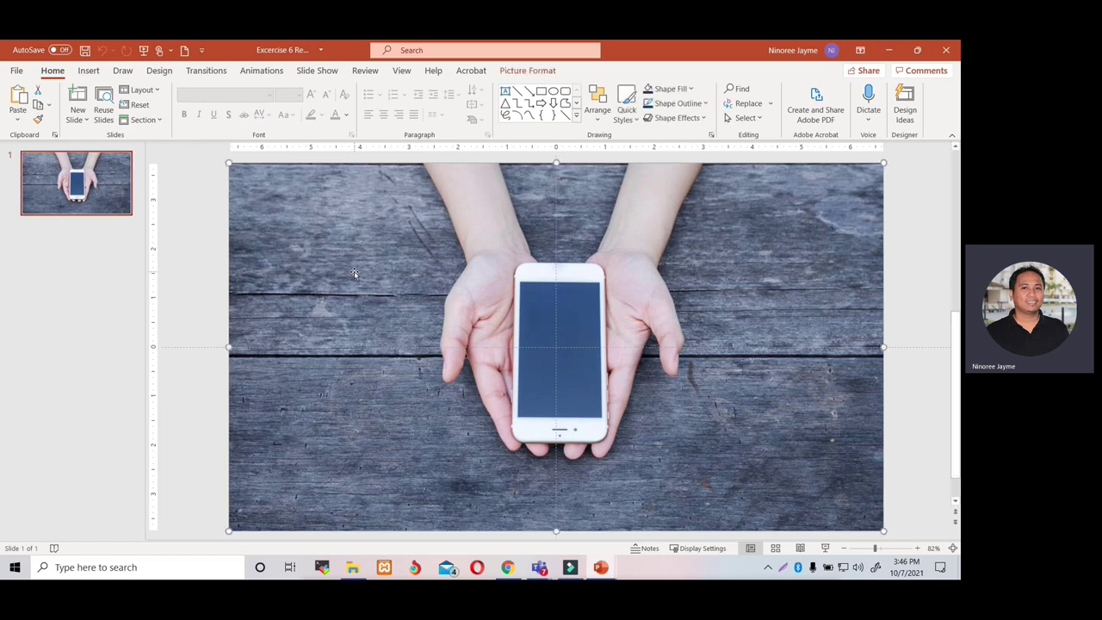
click(533, 72)
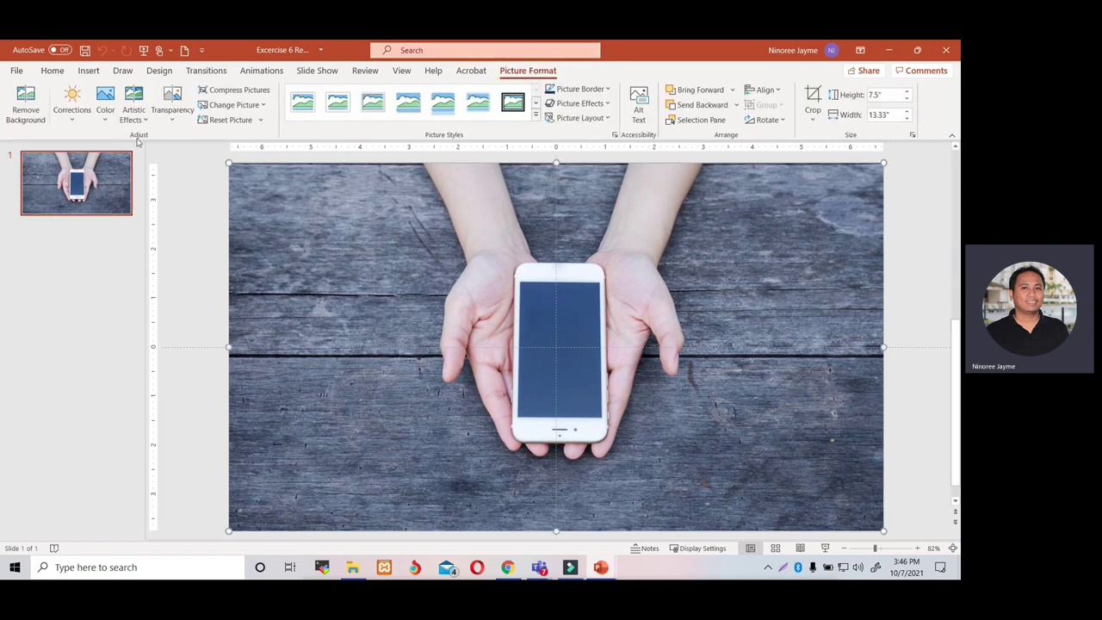
click(26, 102)
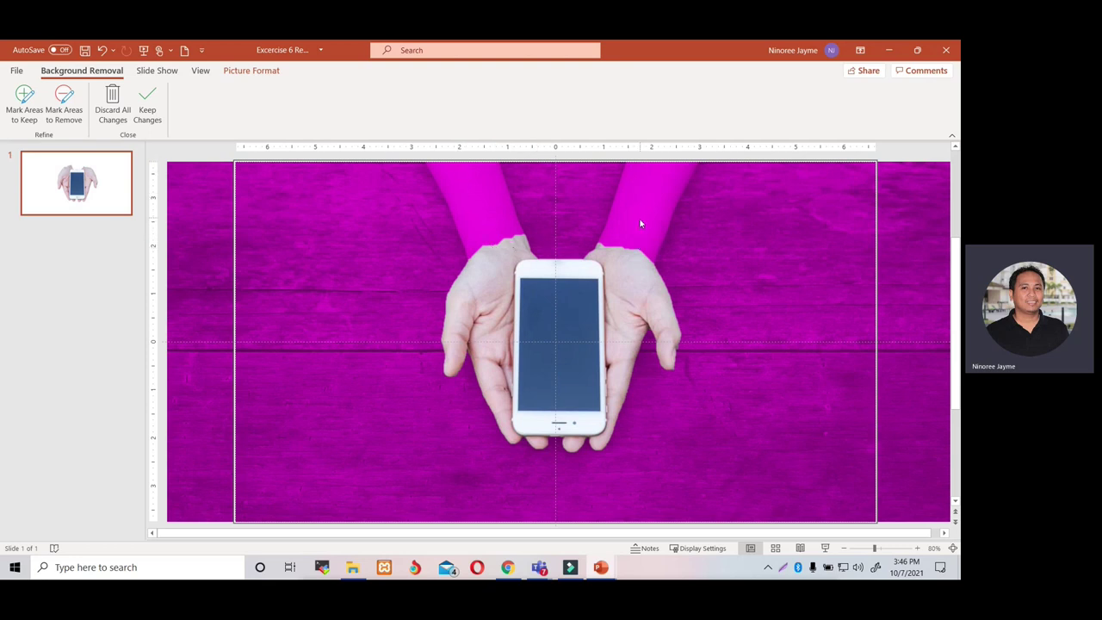
click(24, 99)
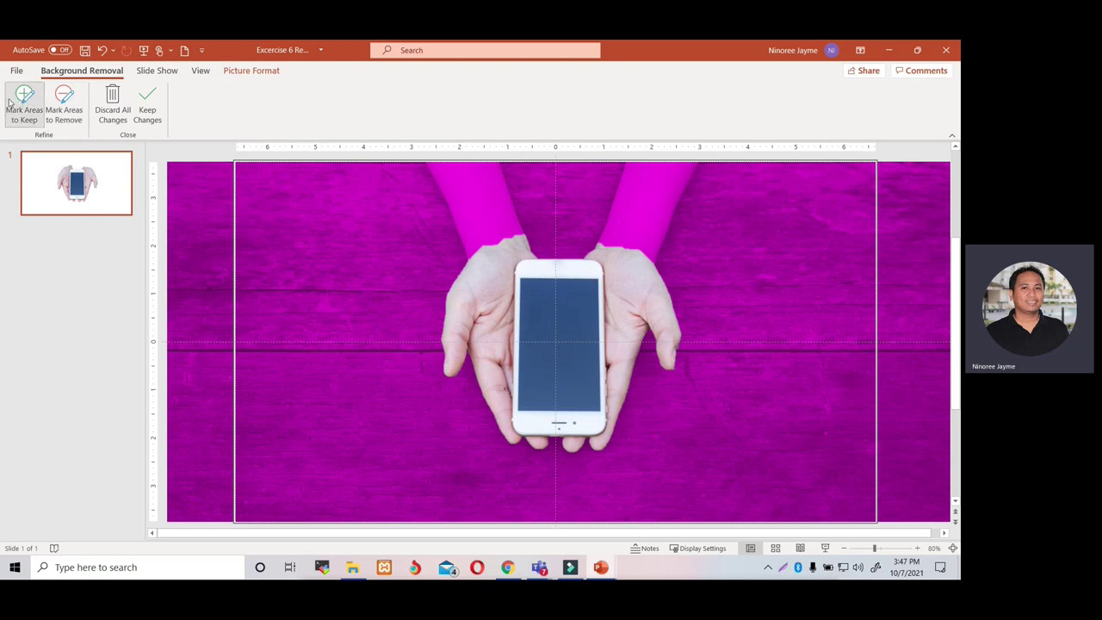
drag(465, 179, 493, 248)
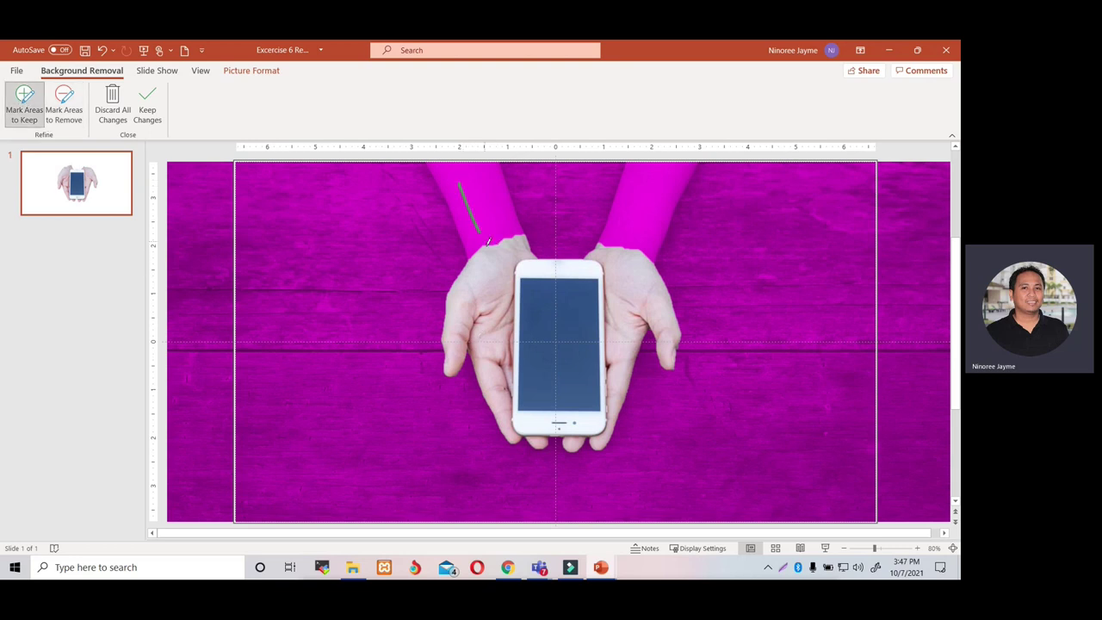
drag(655, 197, 640, 195)
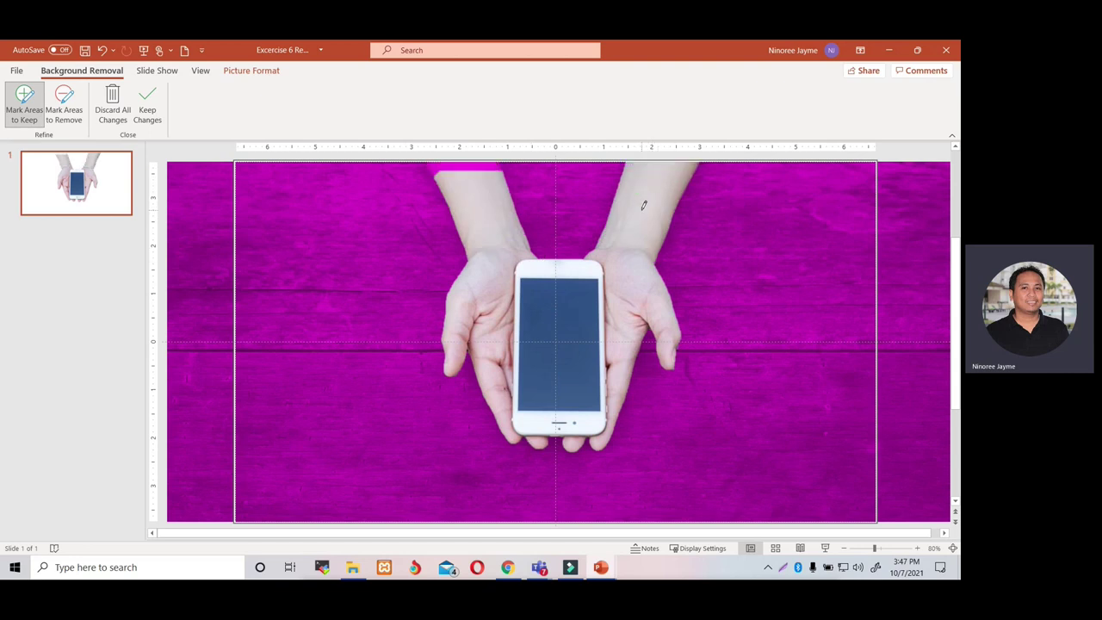
mouse_move(498, 168)
mouse_down()
mouse_move(450, 161)
mouse_move(464, 163)
mouse_up()
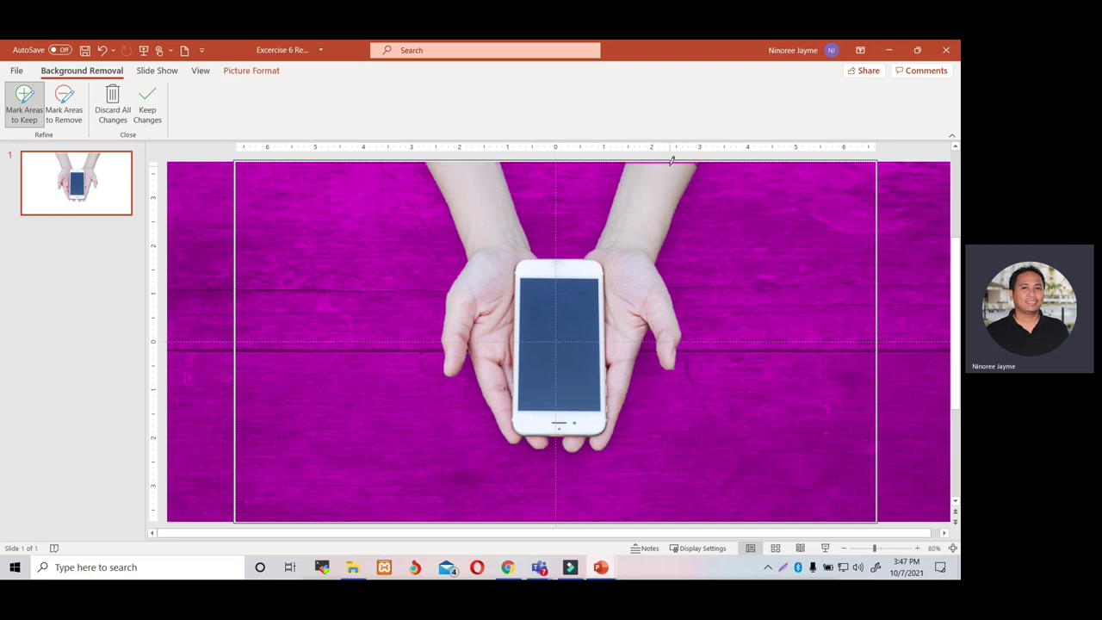
drag(660, 152, 658, 167)
click(152, 112)
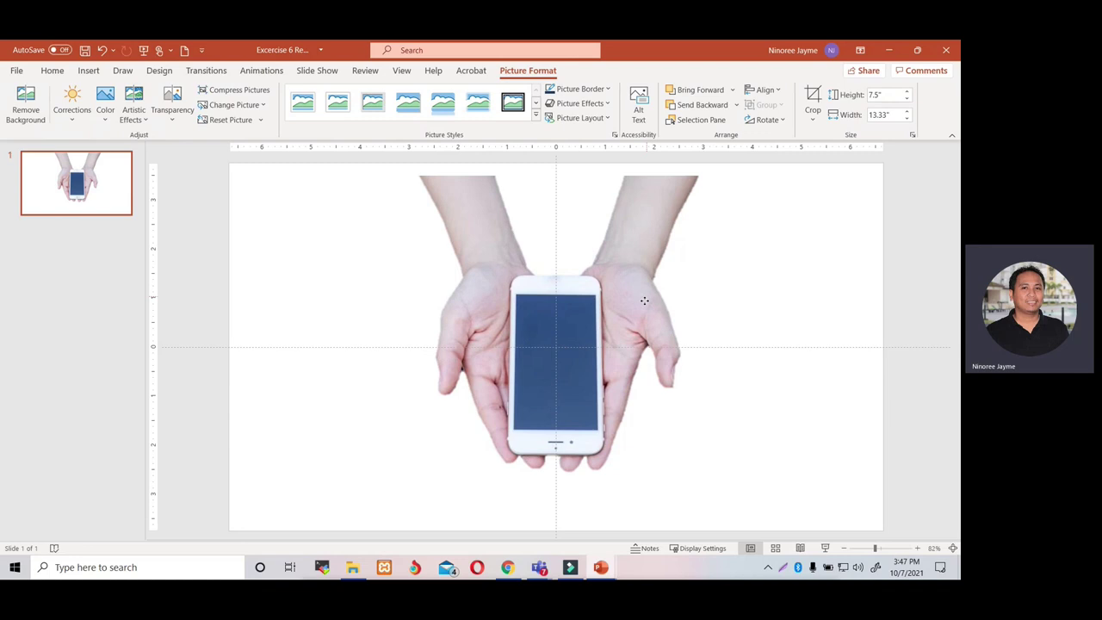
Step: Resize the cut-out phone picture to 13.15 inches wide and position it to fill the slide
drag(644, 300, 672, 354)
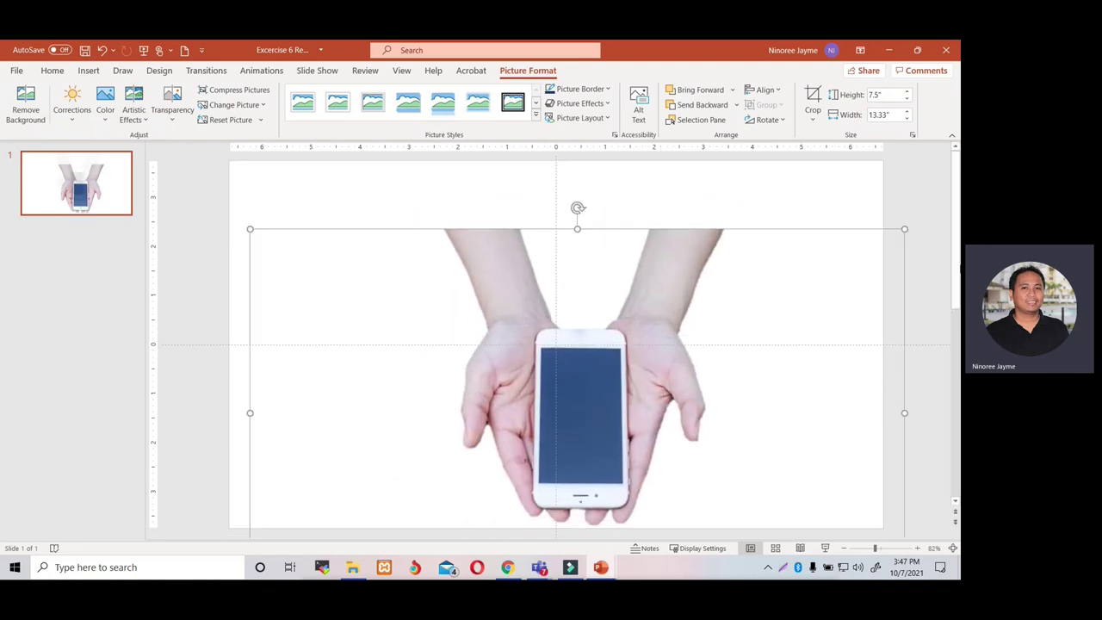
drag(904, 229, 728, 328)
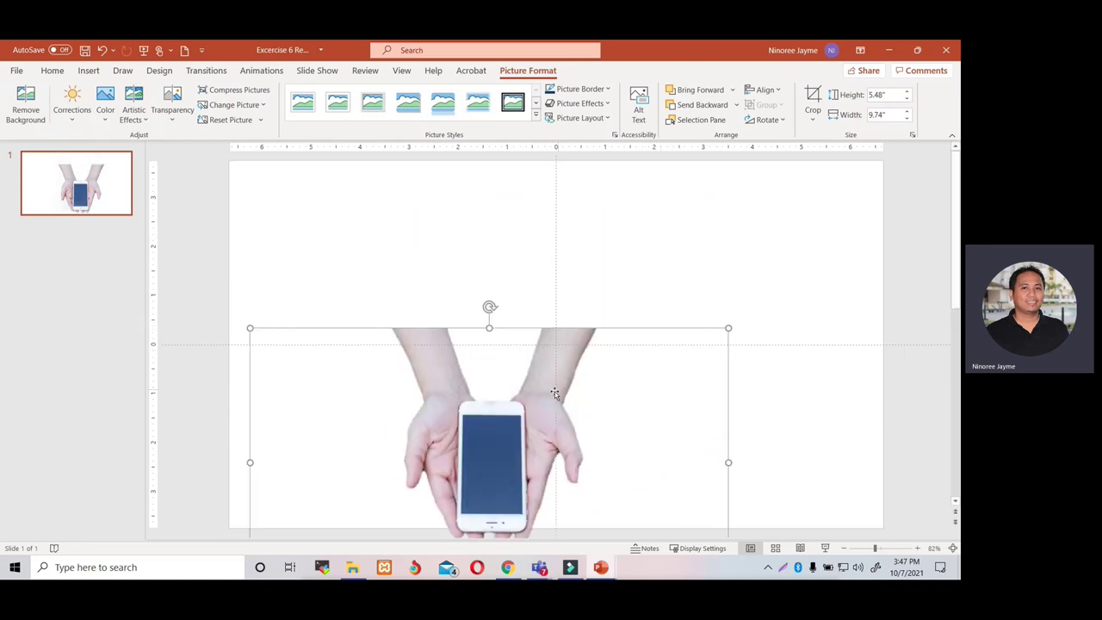
drag(631, 474, 709, 351)
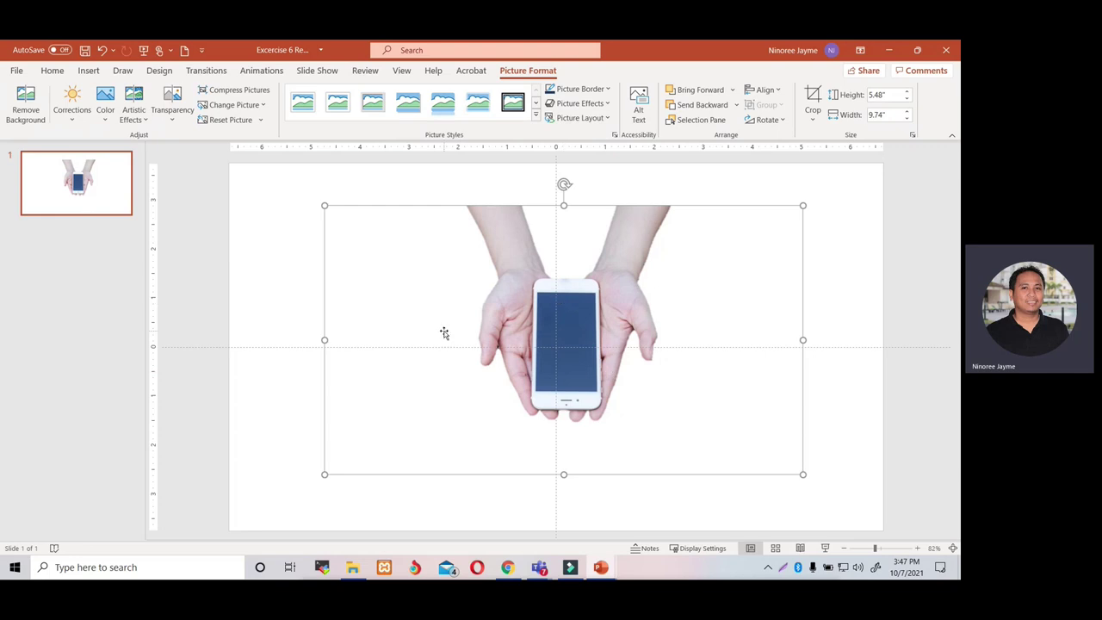
drag(326, 207, 238, 174)
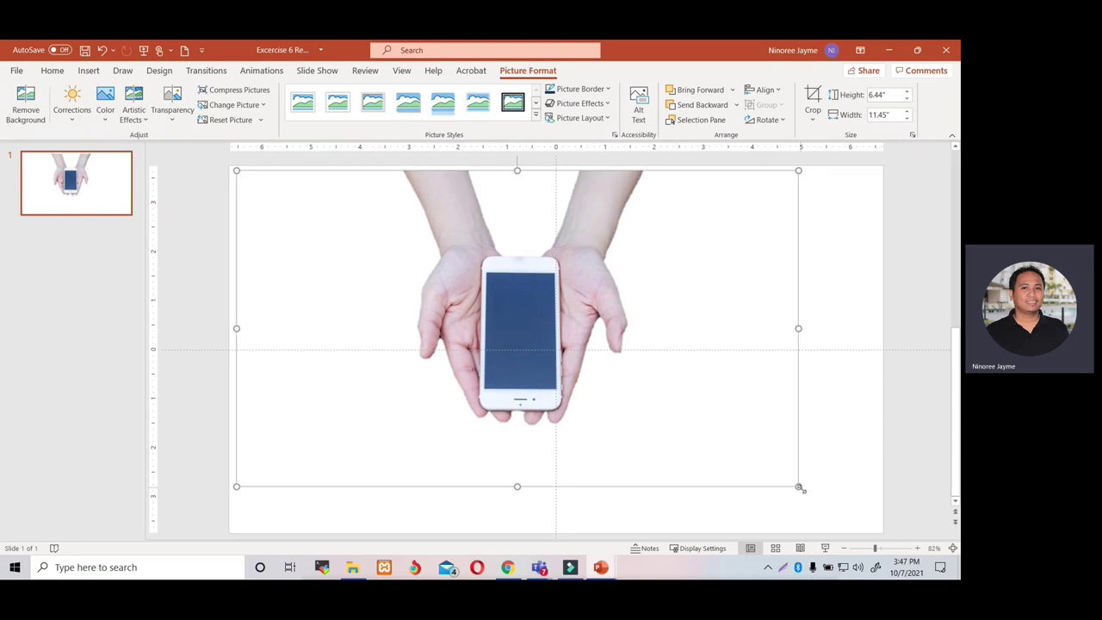
drag(798, 486, 879, 532)
drag(621, 235, 661, 232)
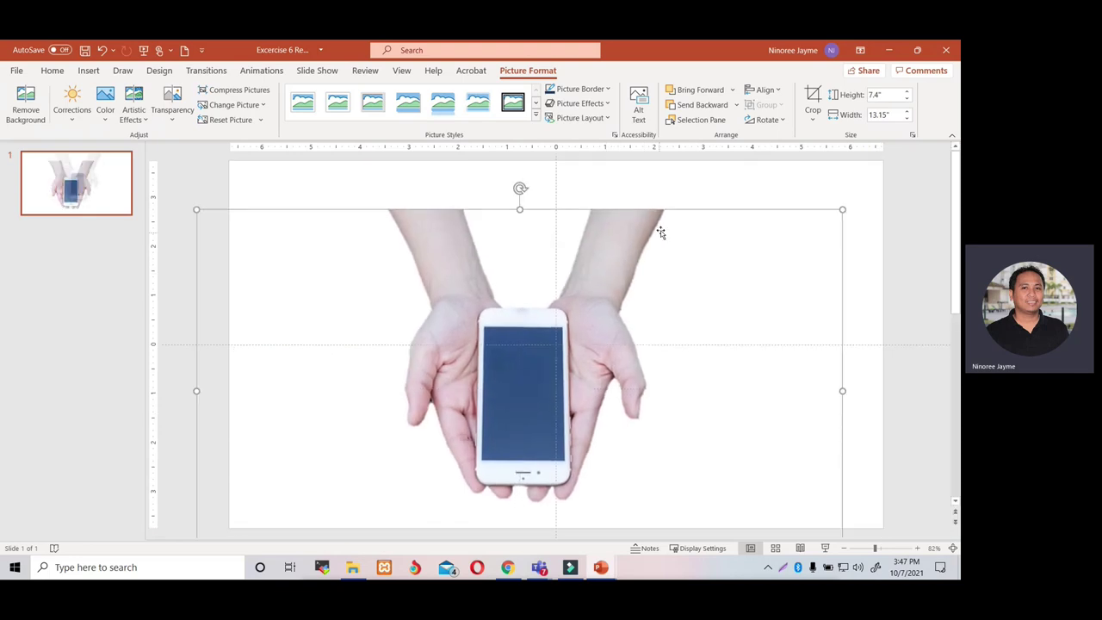
drag(726, 334, 815, 245)
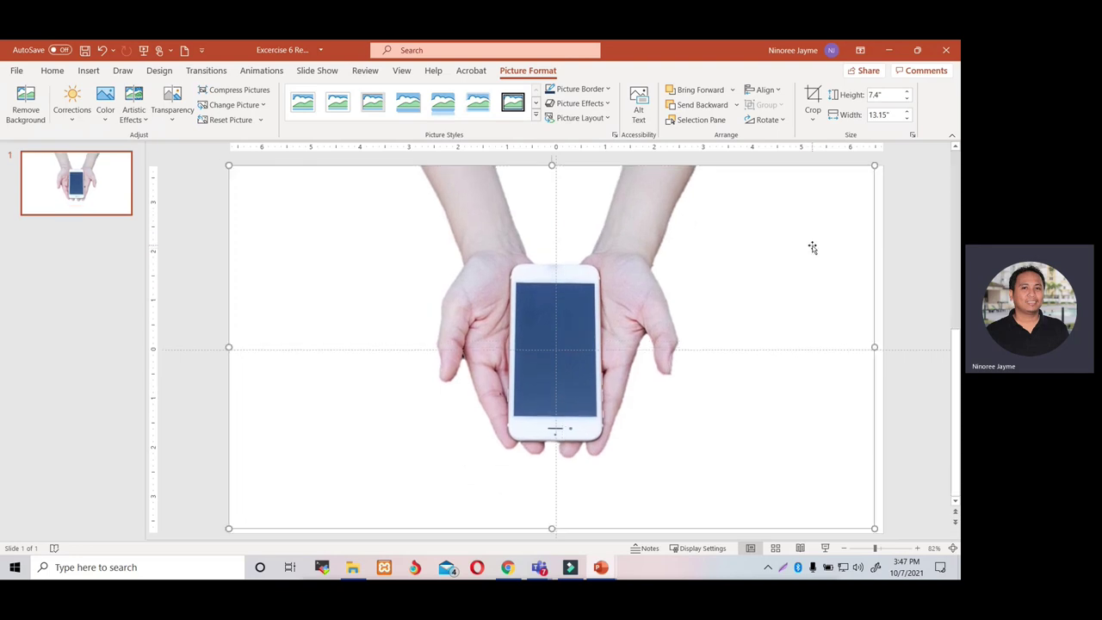
drag(836, 273, 828, 272)
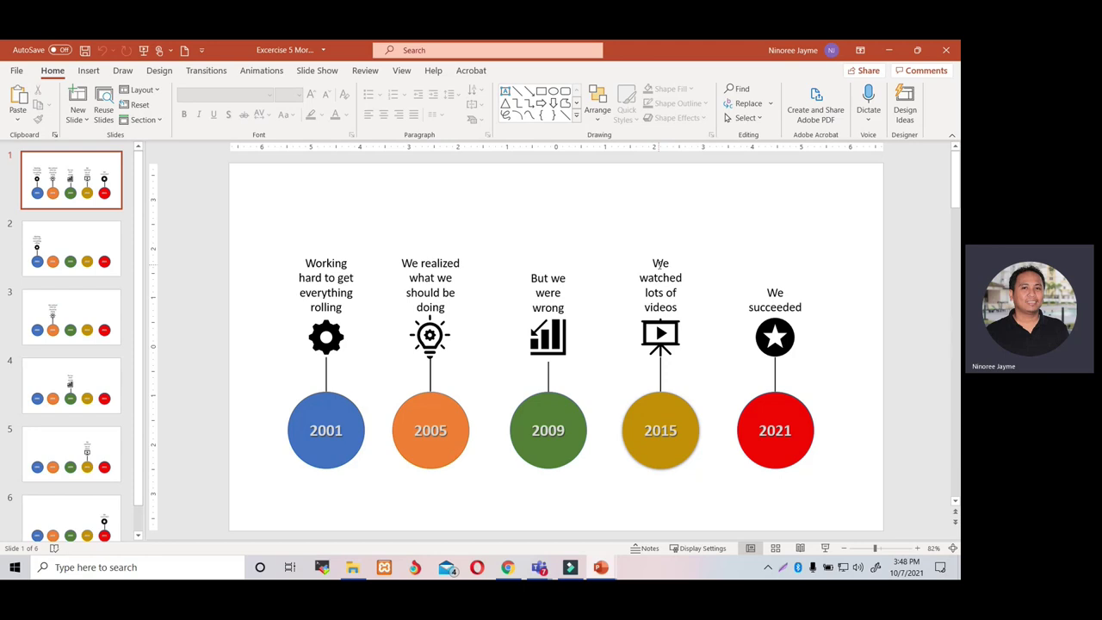
Step: Look through timeline slides 2–6 with the 2001, 2005, 2009, 2015 and 2021 milestones
click(85, 264)
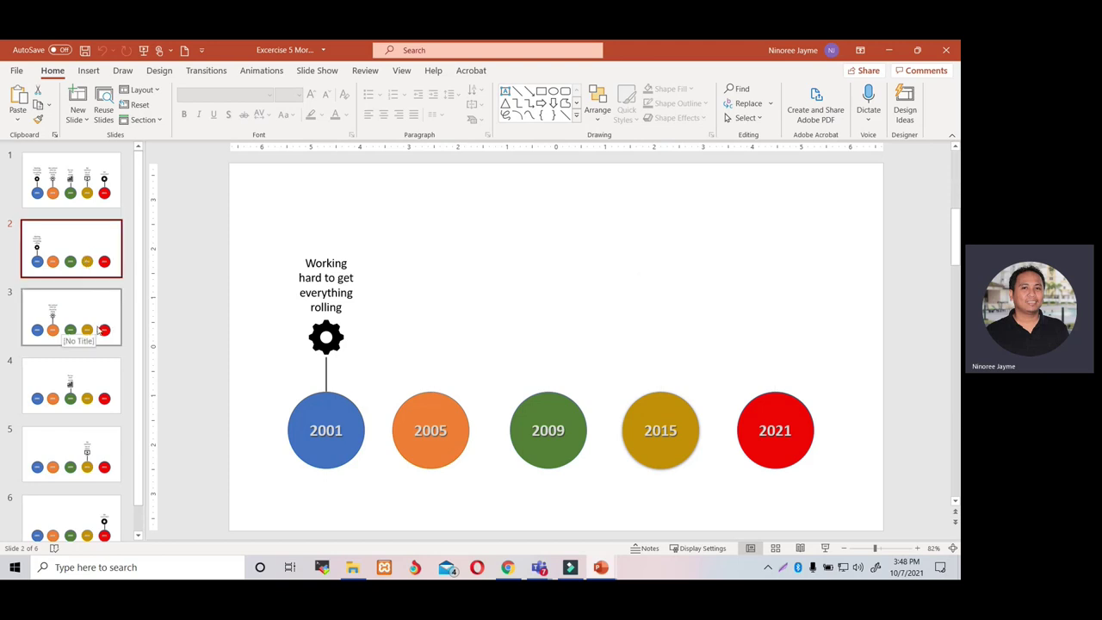
click(99, 330)
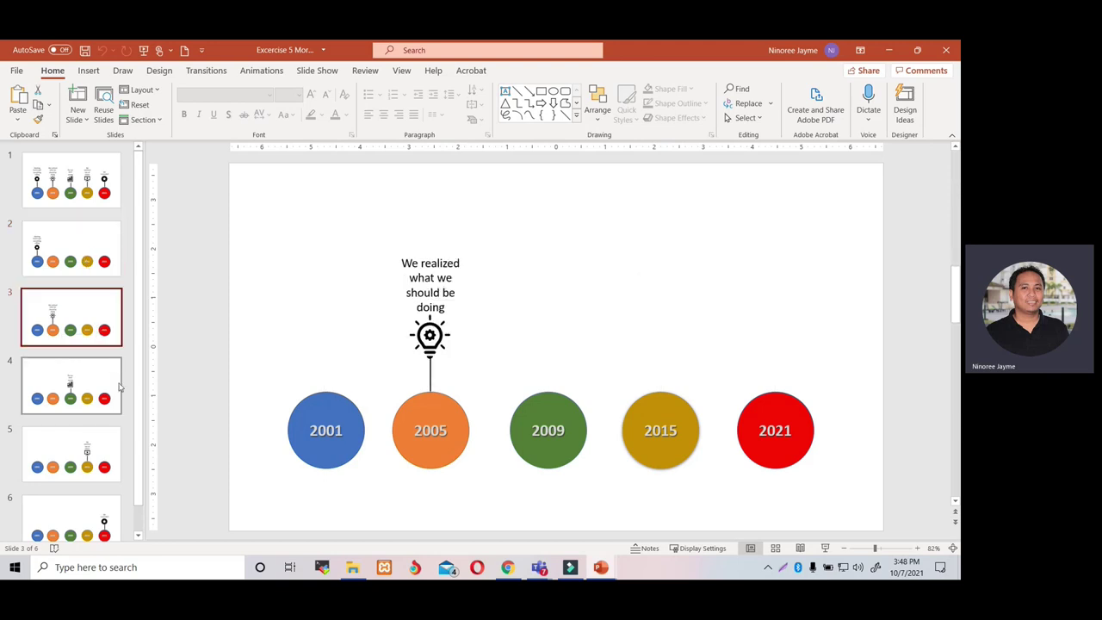
click(95, 394)
click(93, 459)
click(96, 513)
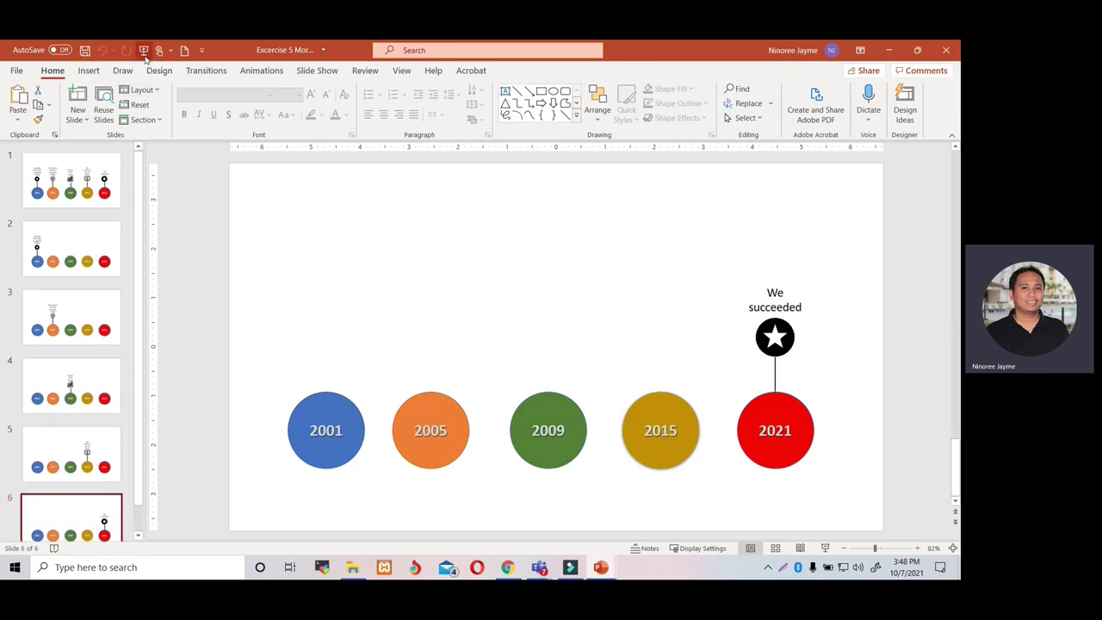
Step: Play the timeline show from the beginning through to the 2021 slide, then exit
click(145, 52)
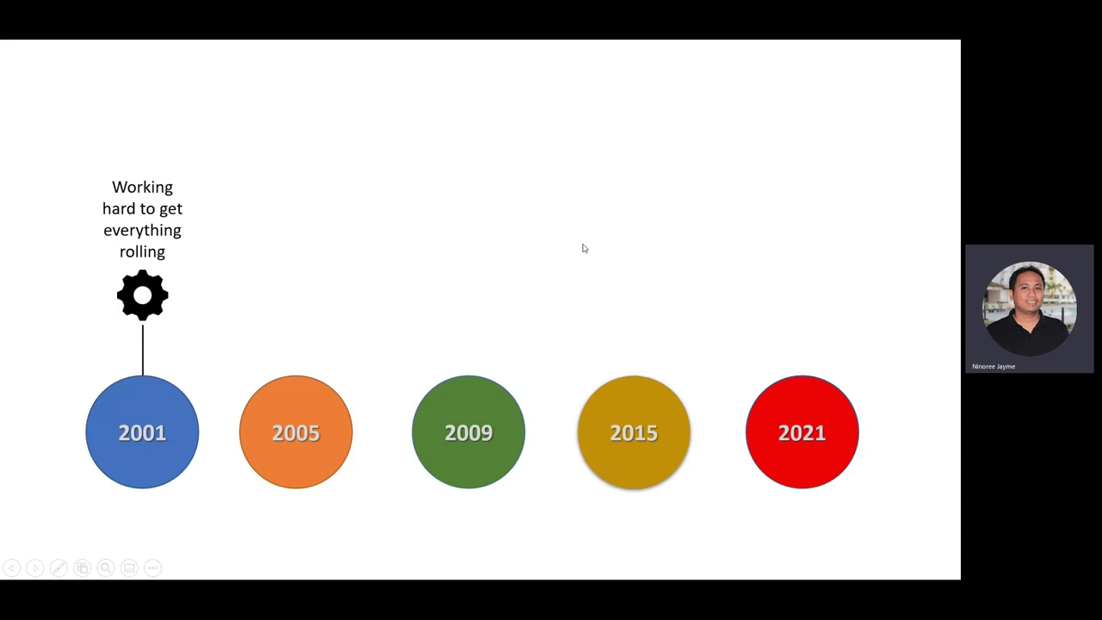
key(Right)
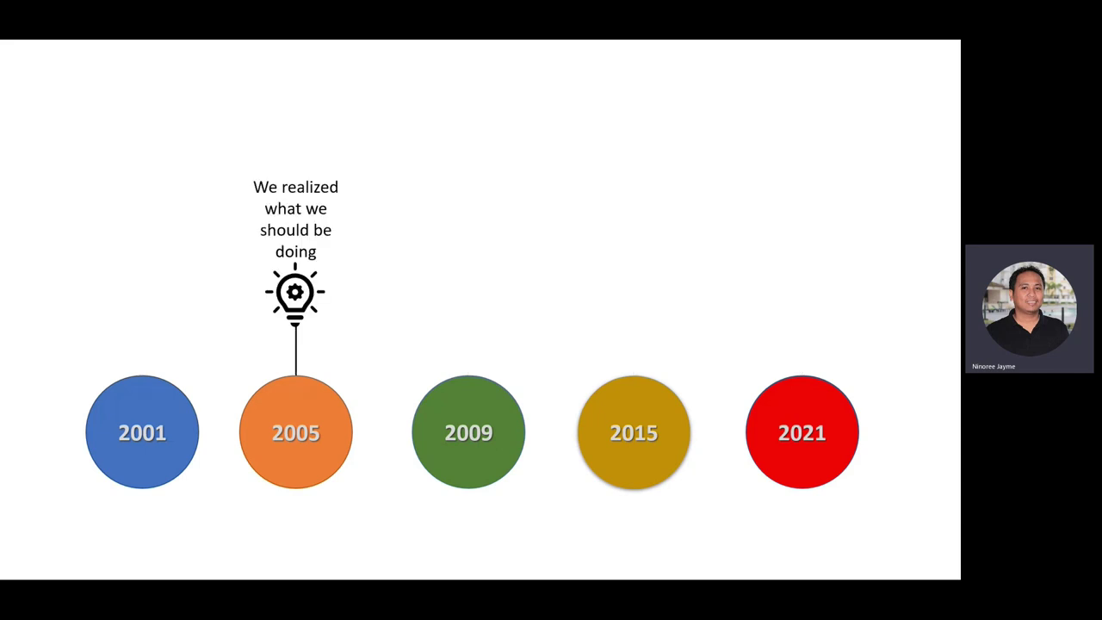
key(Right)
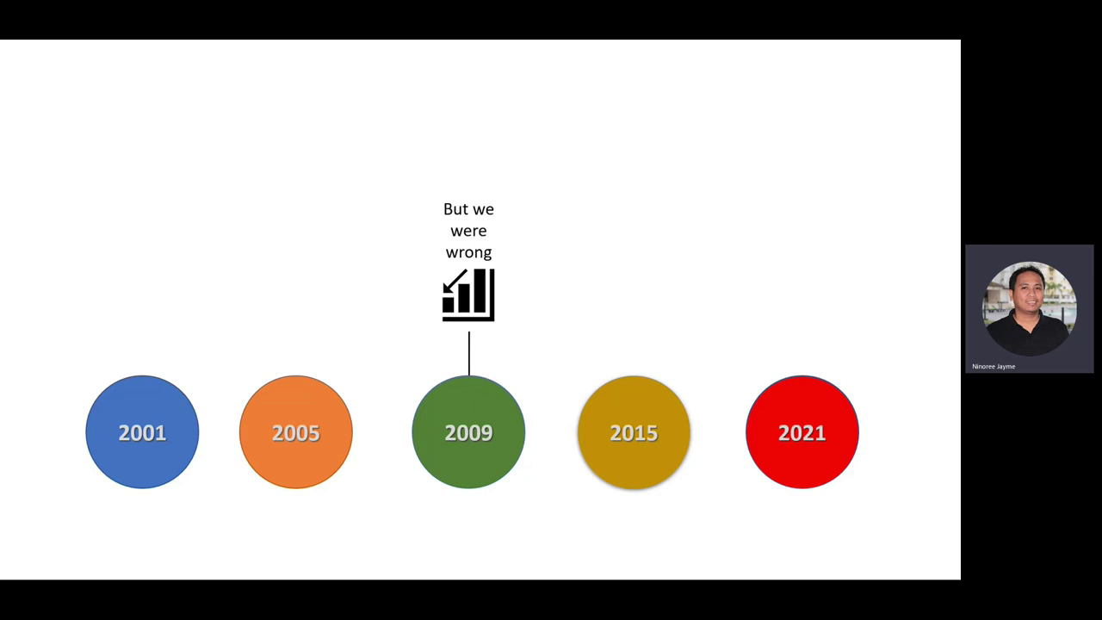
key(Right)
key(Right)
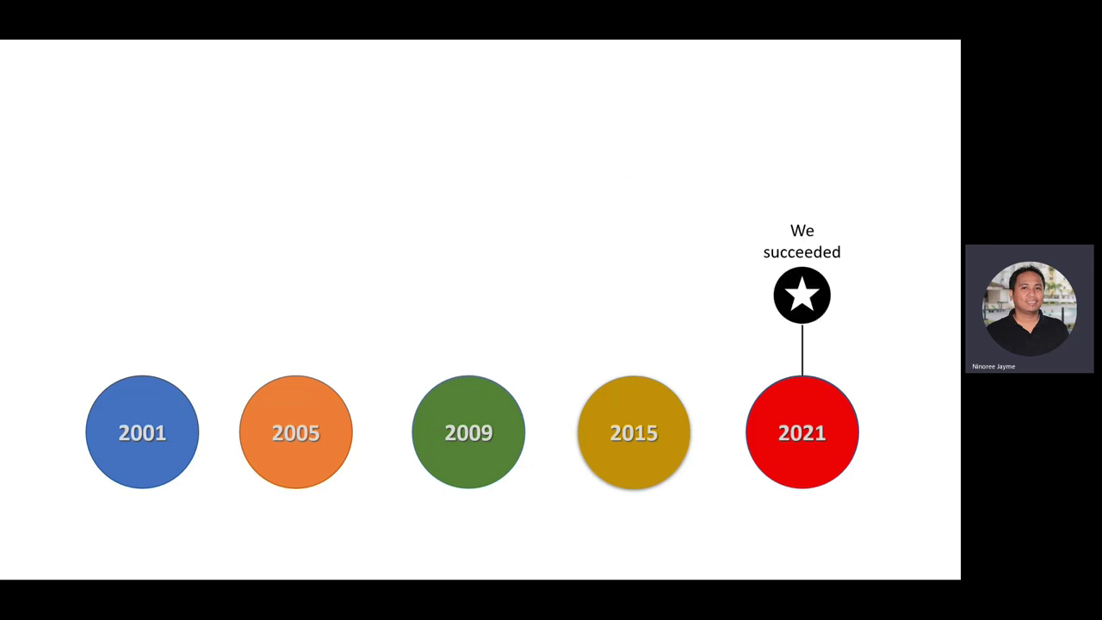
key(Escape)
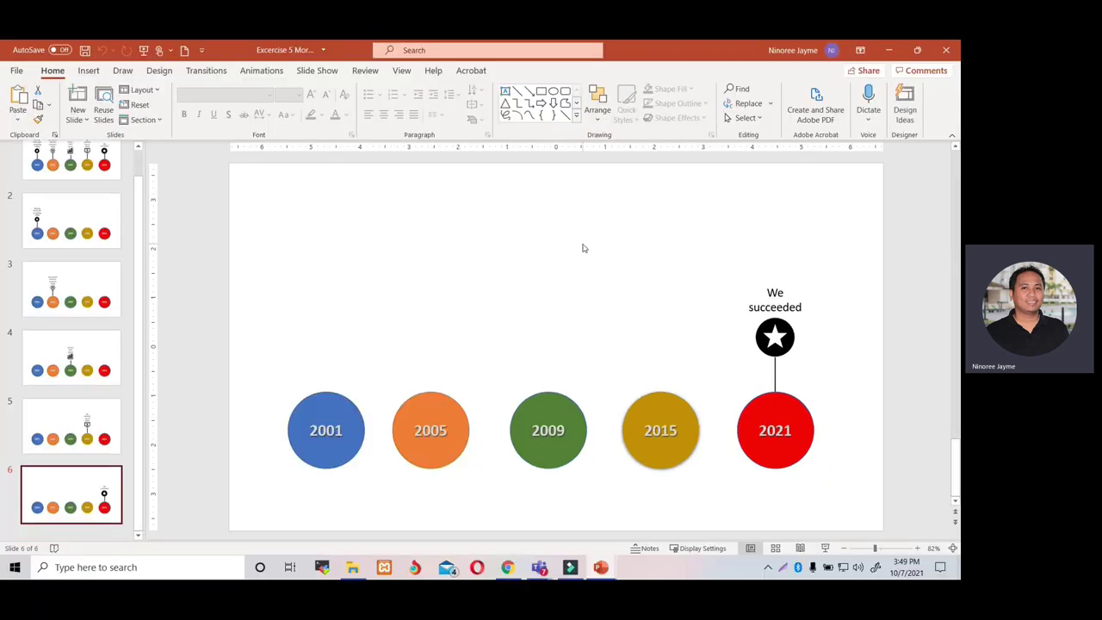
Step: Apply the Morph transition to all six timeline slides
click(77, 172)
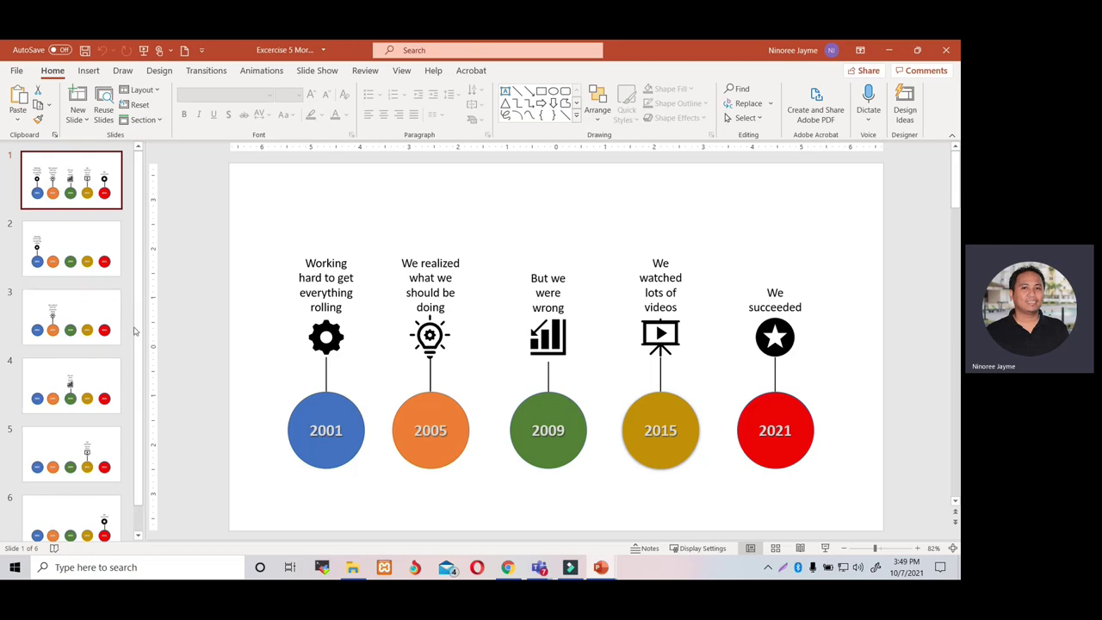
key(ctrl+a)
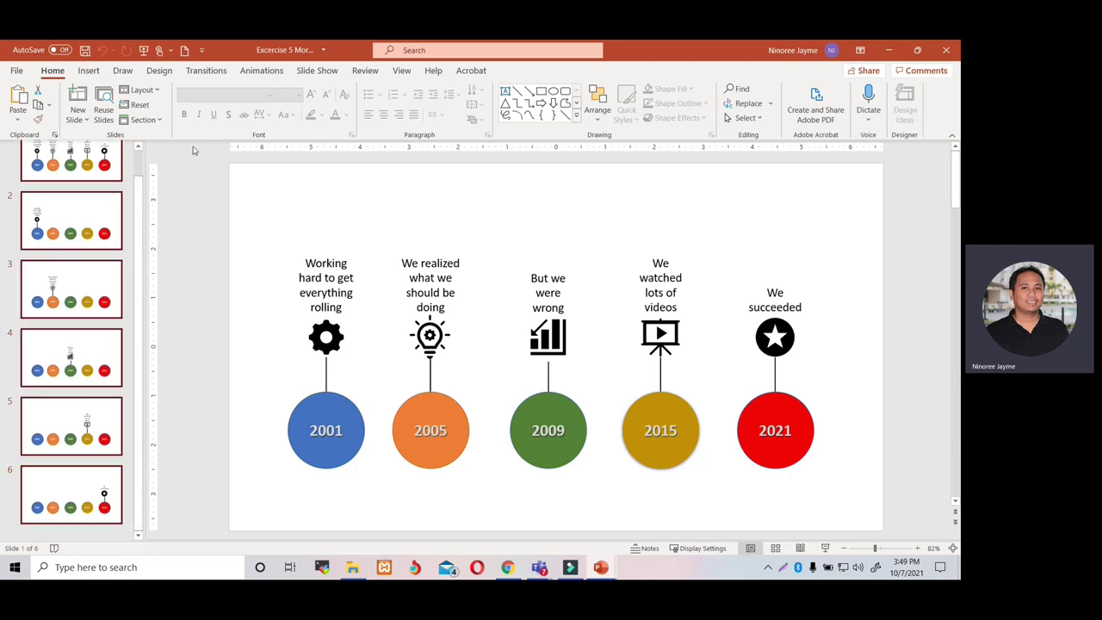
click(206, 74)
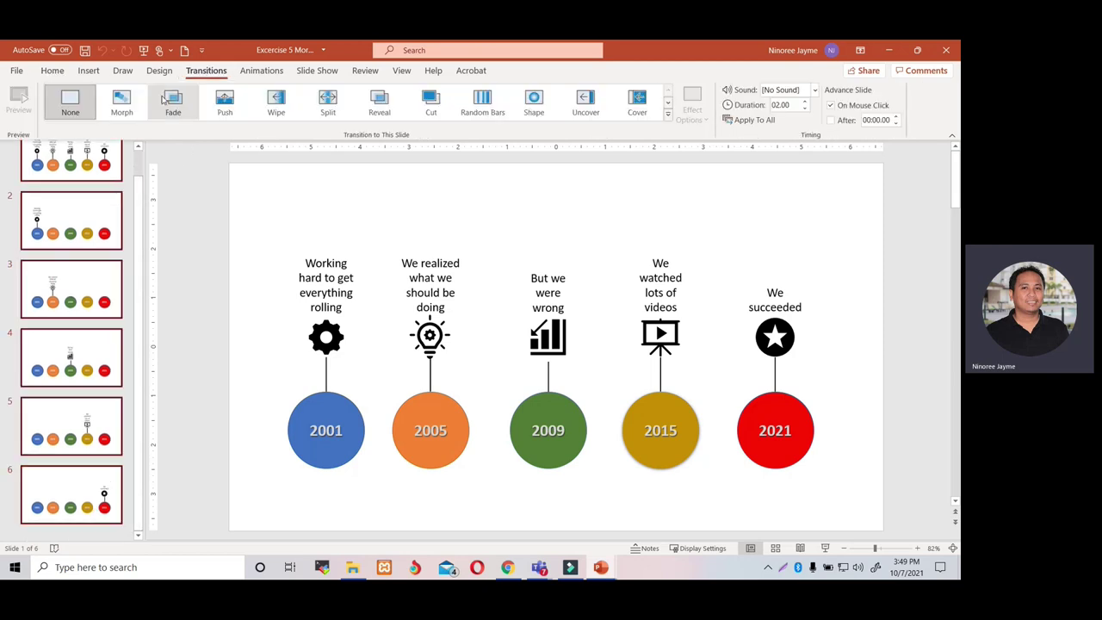
click(127, 103)
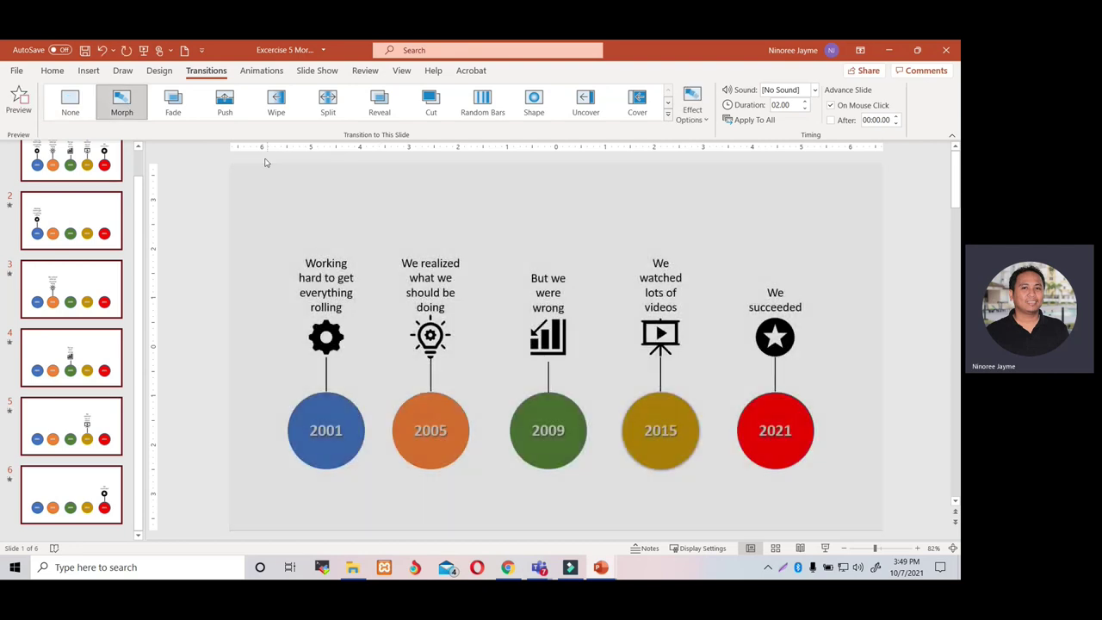
Step: Preview the morphing show from the beginning through each milestone to the end, then exit
click(143, 50)
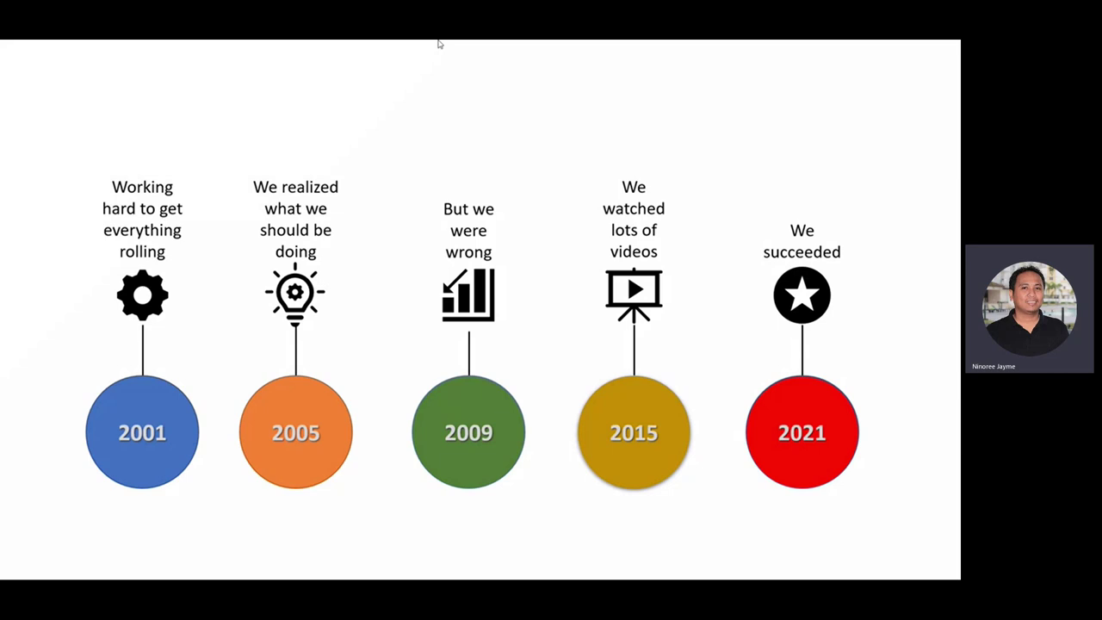
click(714, 136)
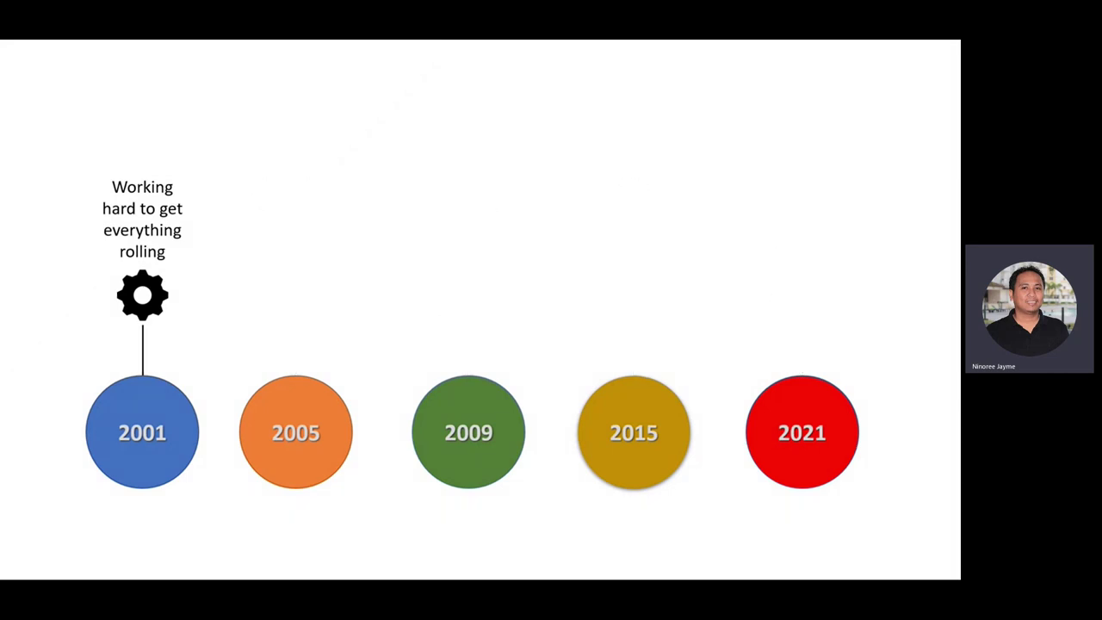
key(Right)
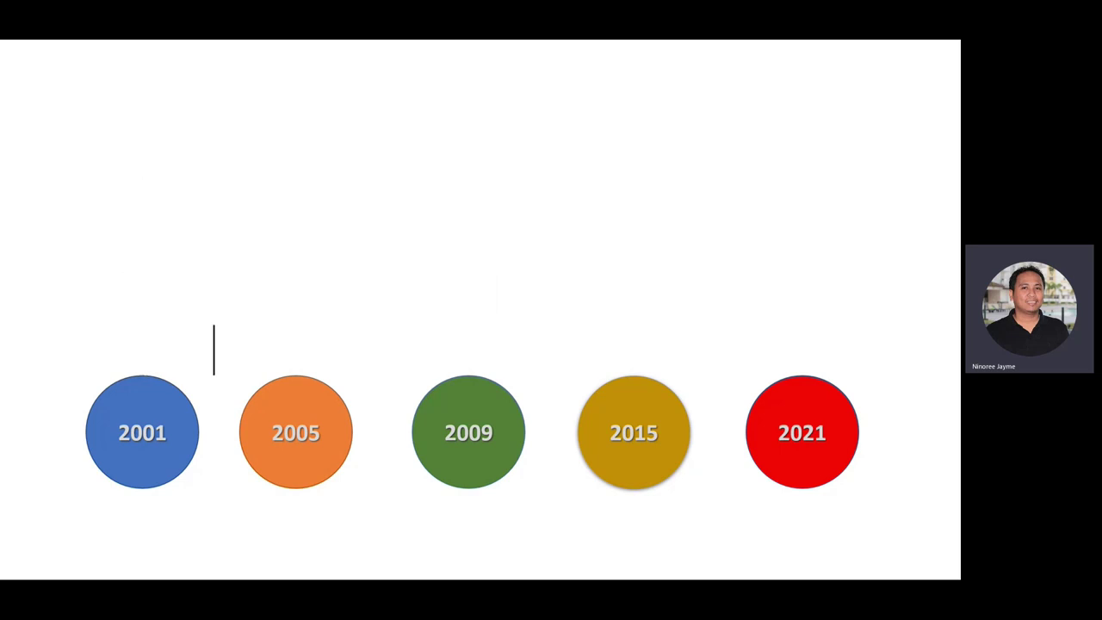
key(Right)
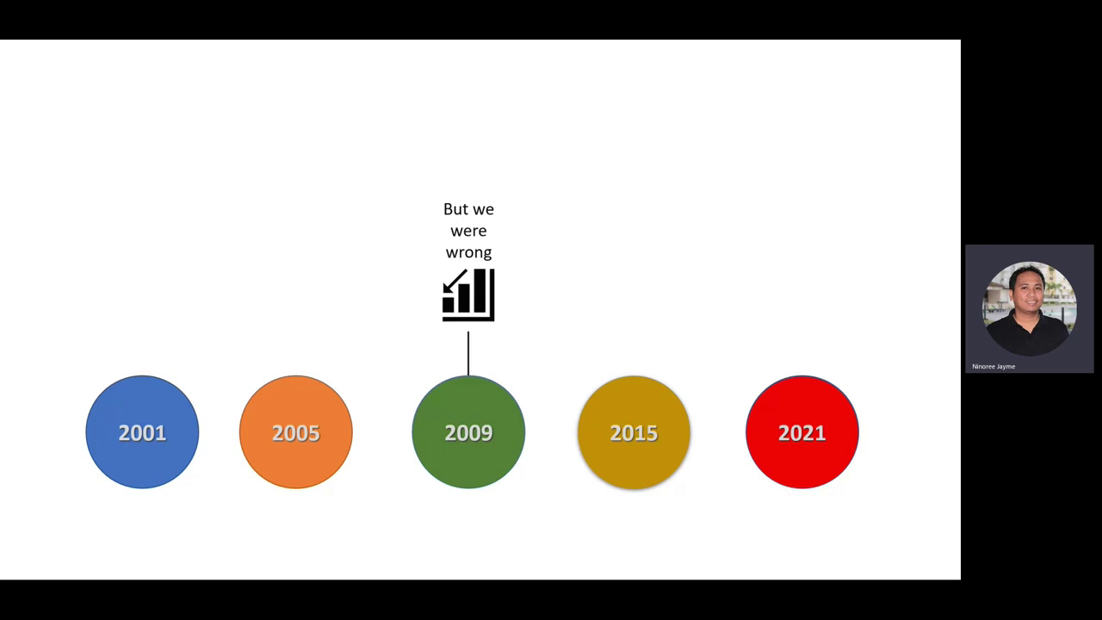
key(Right)
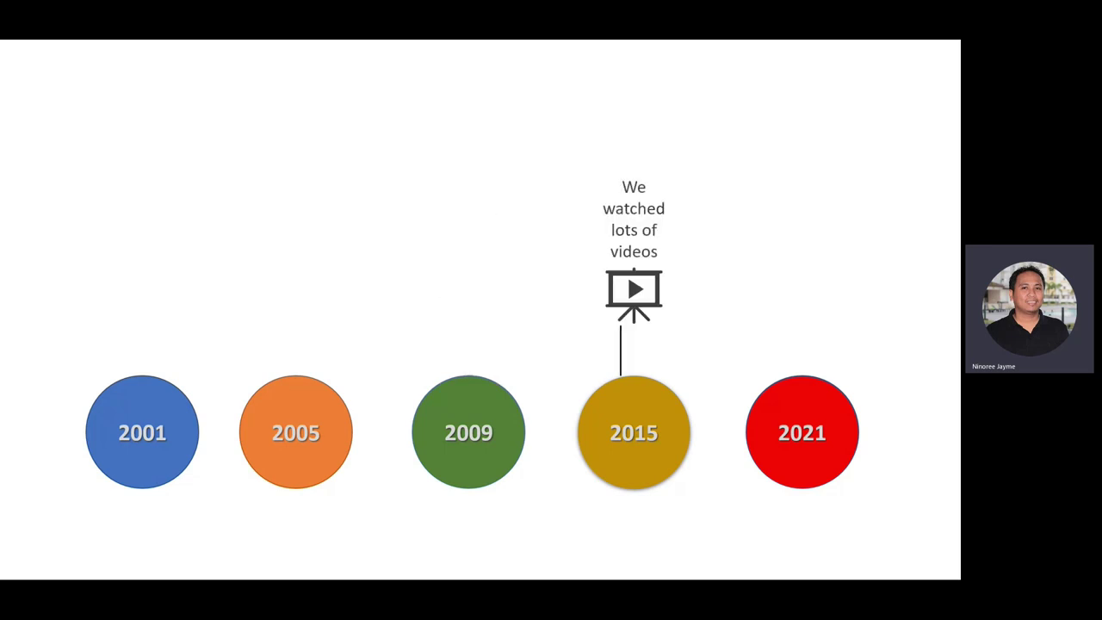
key(Right)
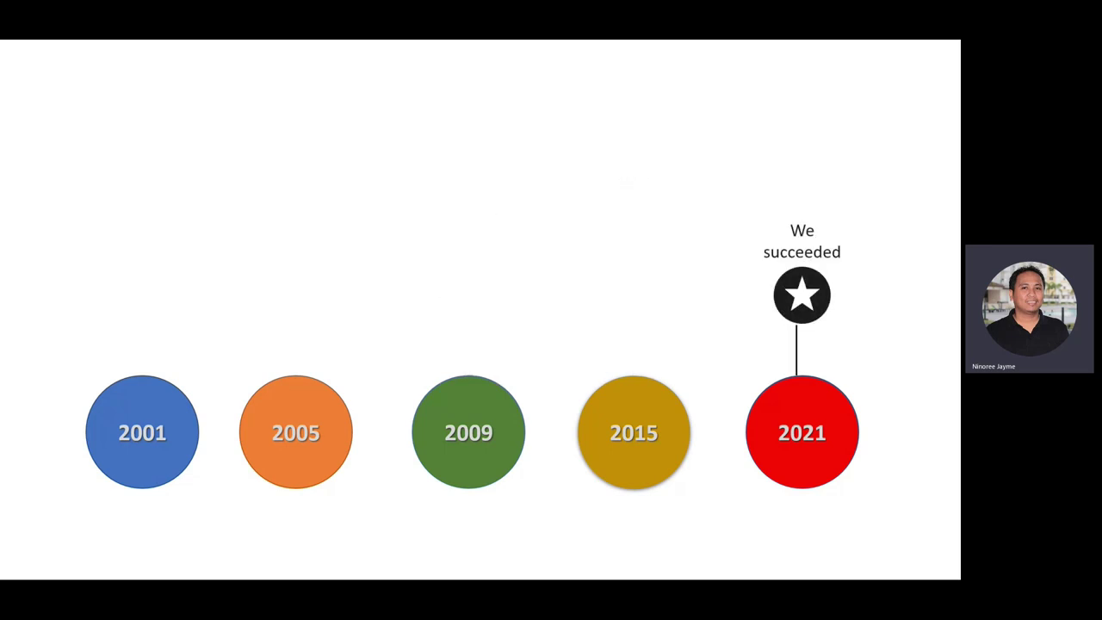
key(Right)
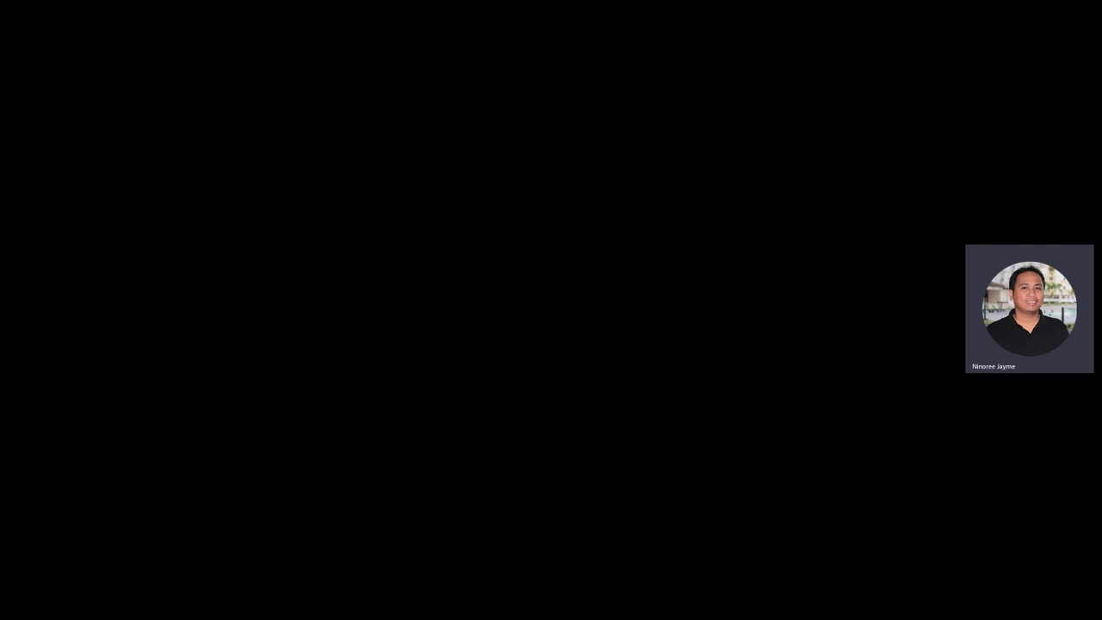
key(Escape)
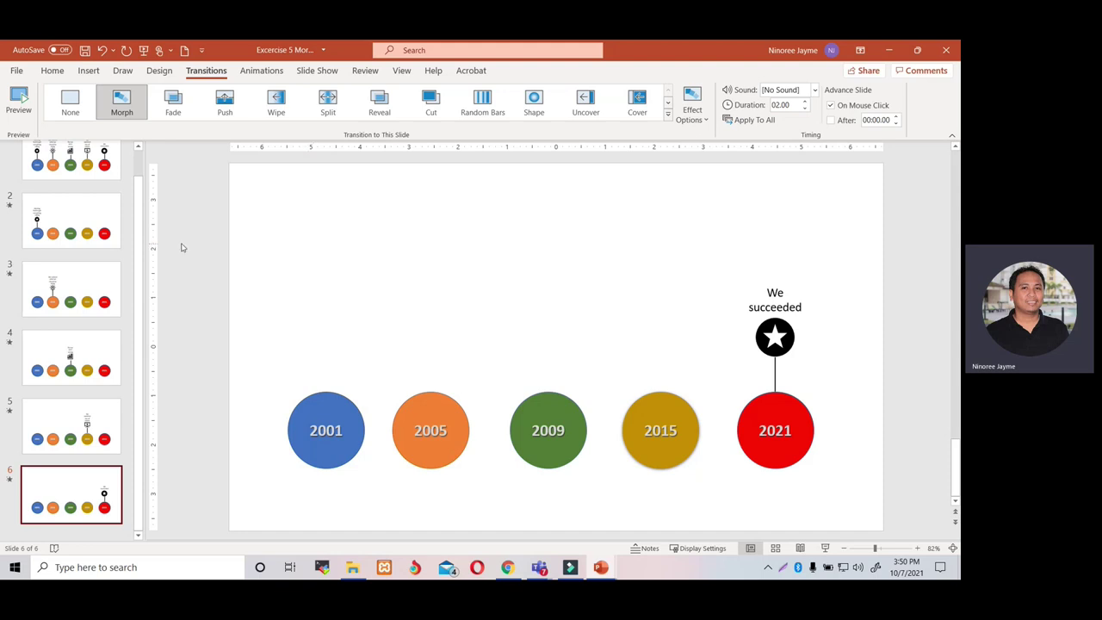
Step: Set the Morph effect option to Characters on slides 2–6
click(71, 235)
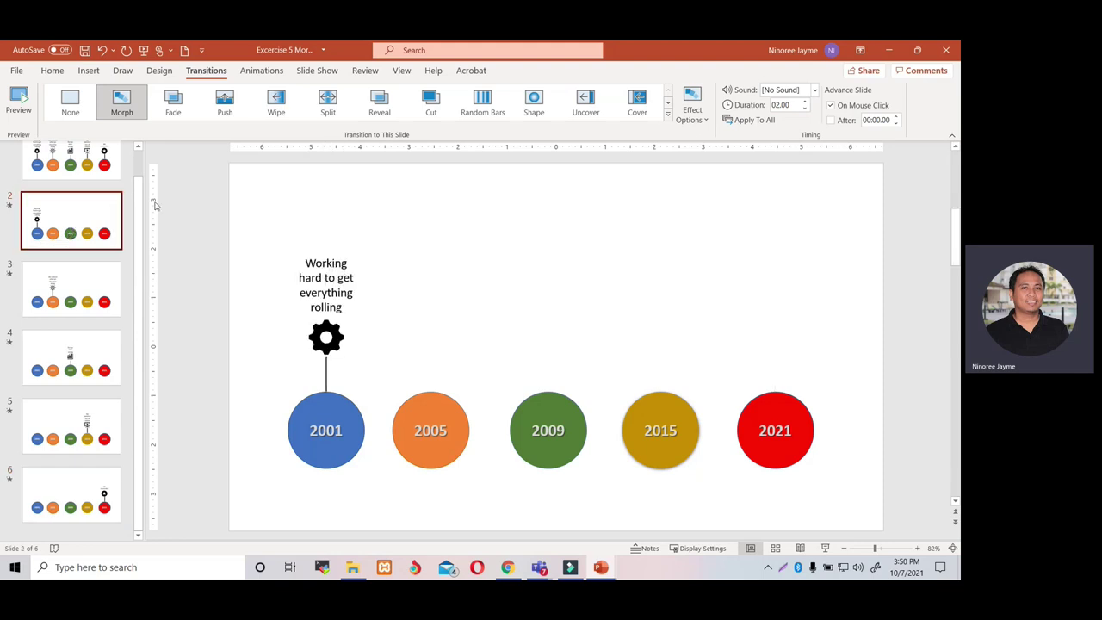
scroll(138, 236, up, 1)
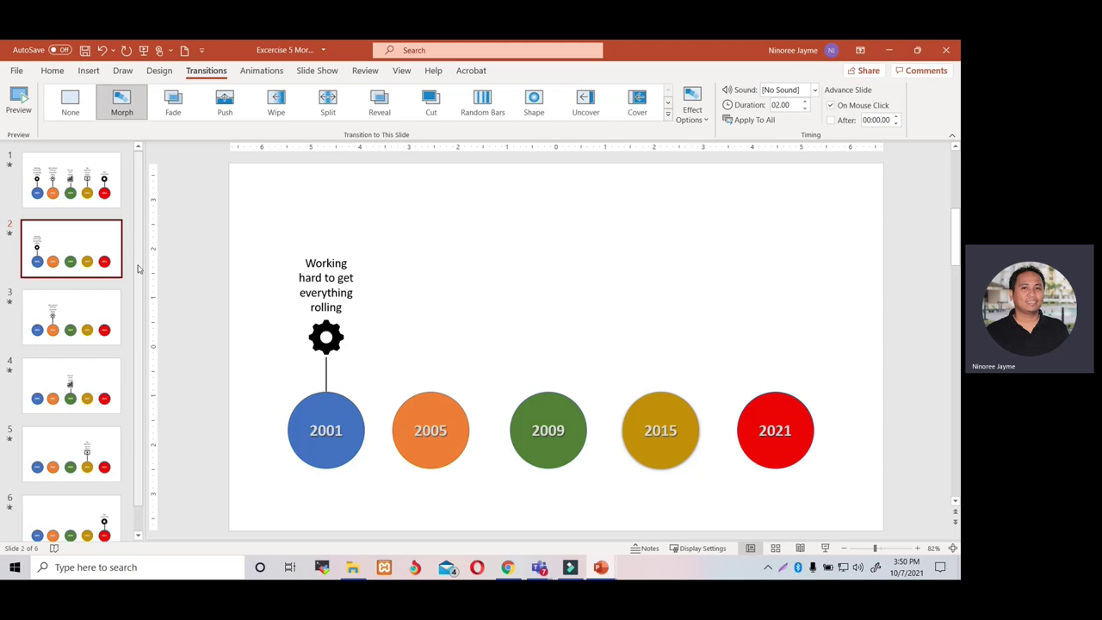
scroll(119, 435, down, 1)
shift+click(73, 497)
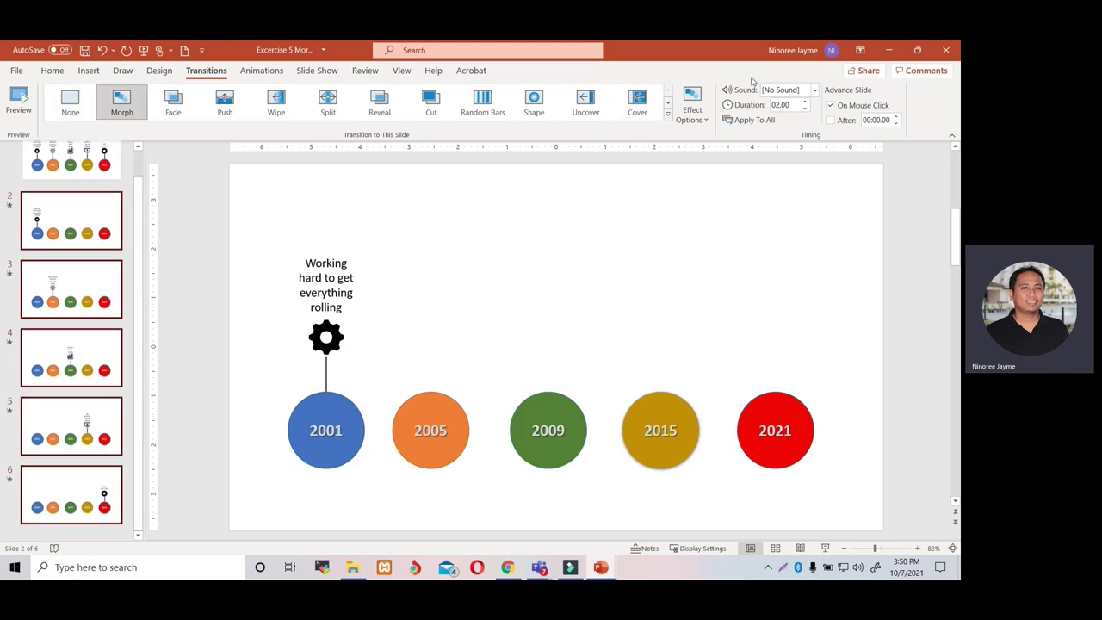
click(700, 127)
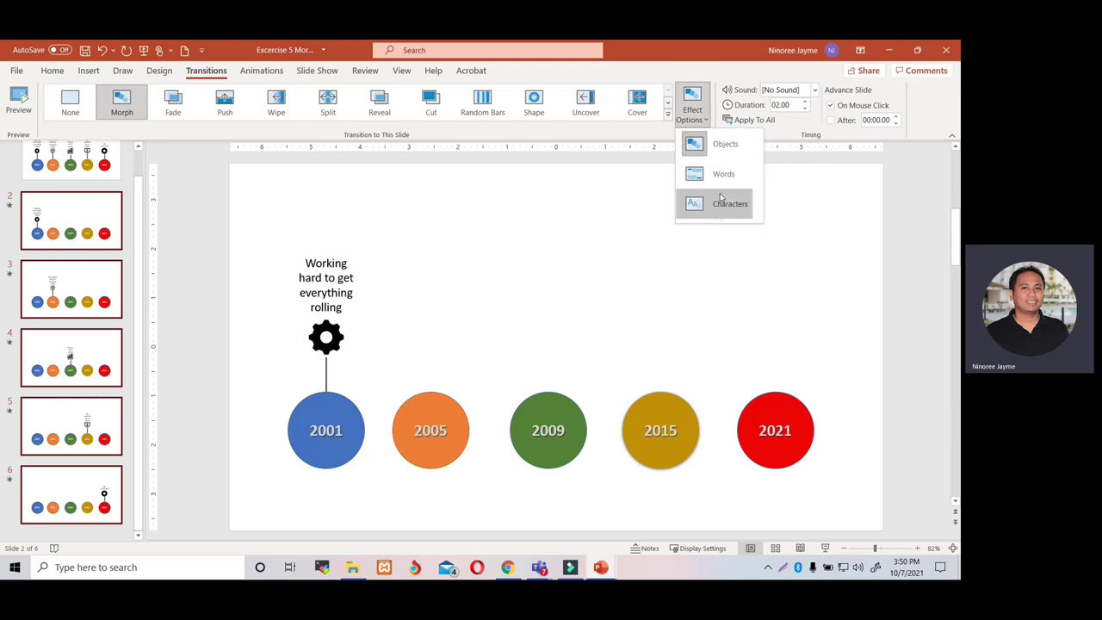
click(721, 204)
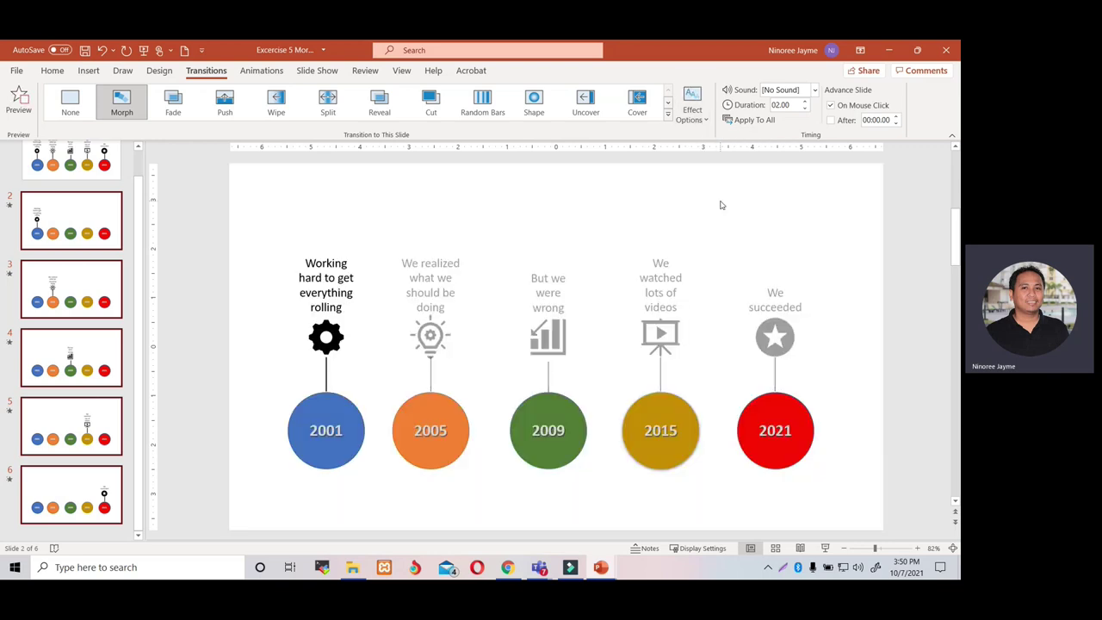
Step: Set slide 1's Morph to Characters too and start the show from the beginning
scroll(541, 181, up, 1)
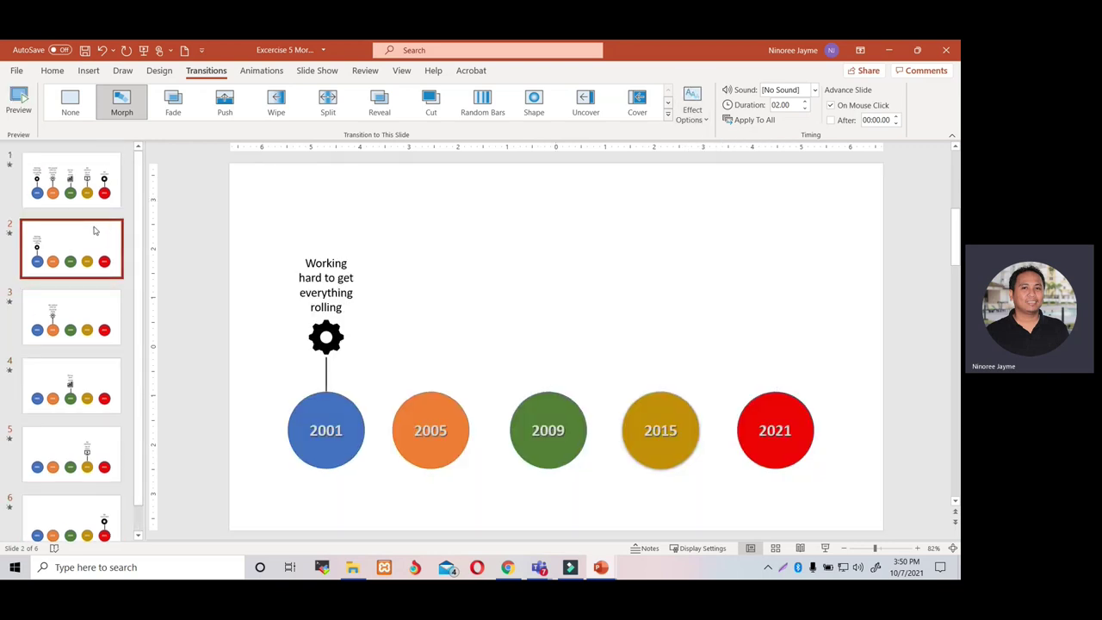
click(694, 109)
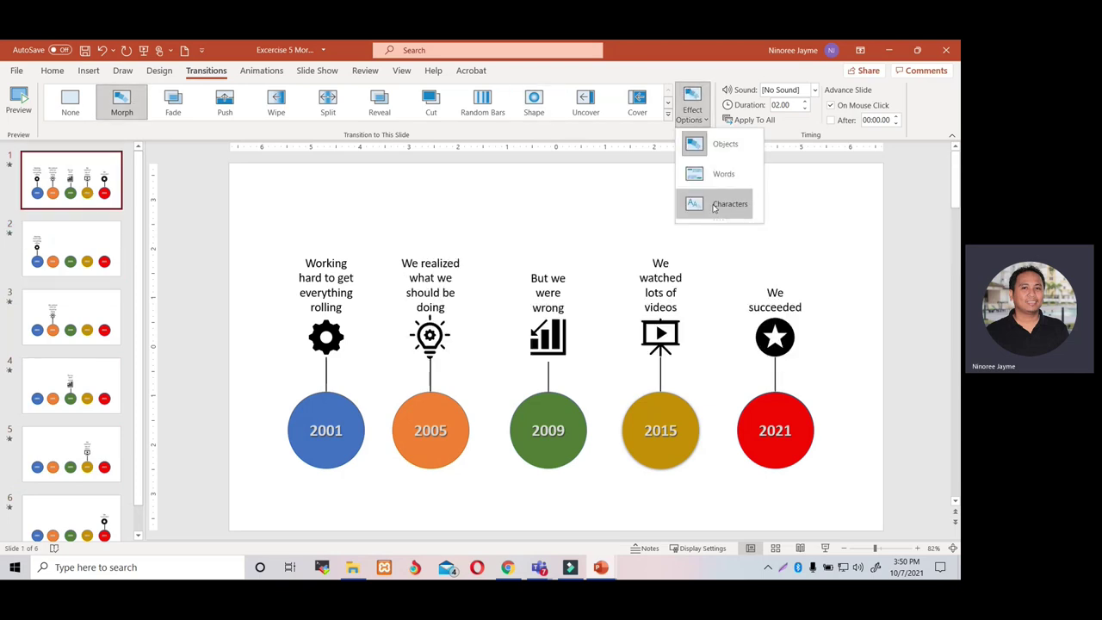
click(723, 203)
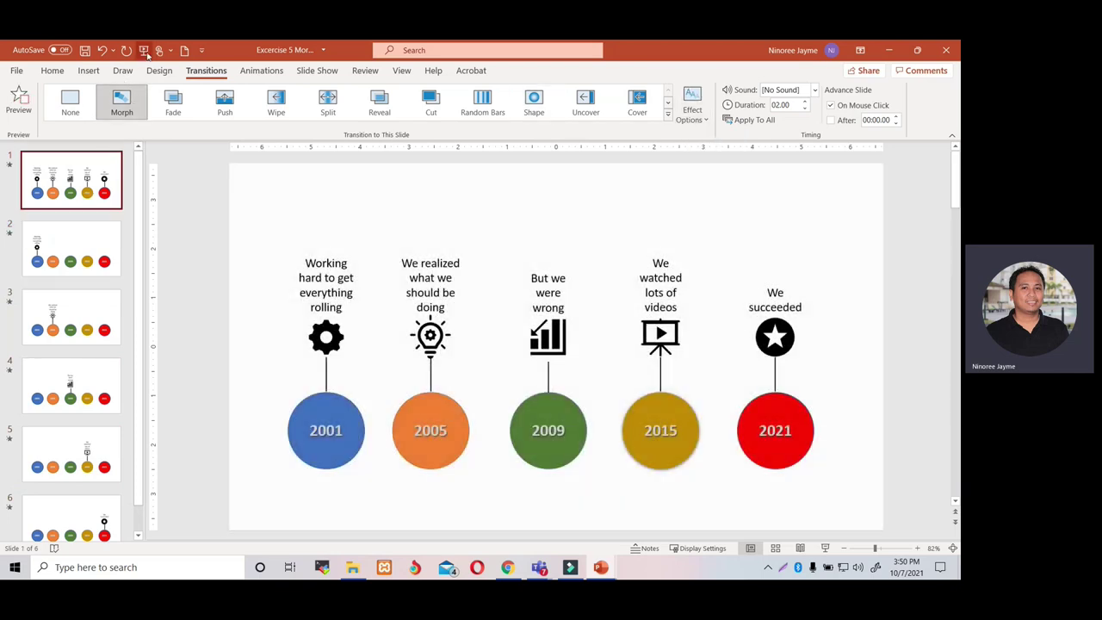
click(143, 50)
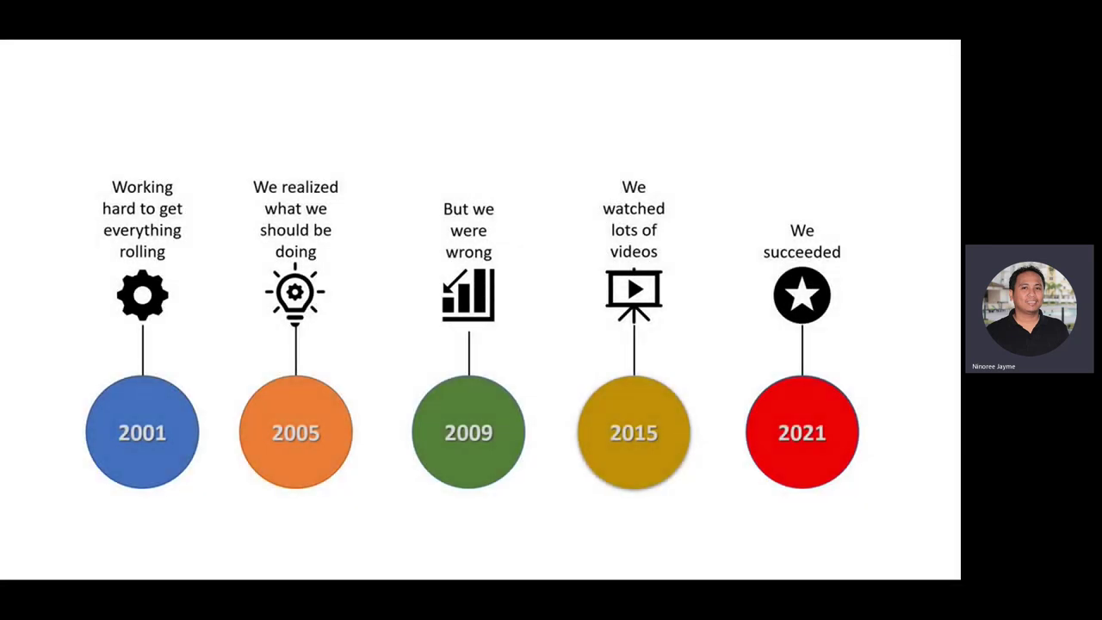
Step: Step through the morphing timeline to 2021, back up to the 2005 lightbulb slide, and exit
key(Right)
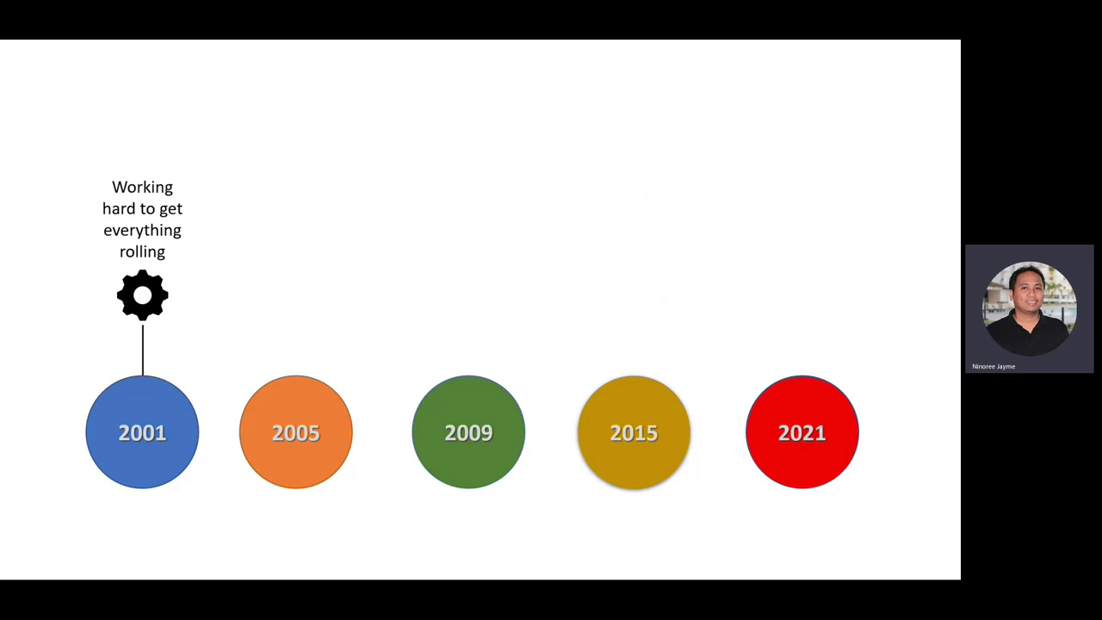
key(Right)
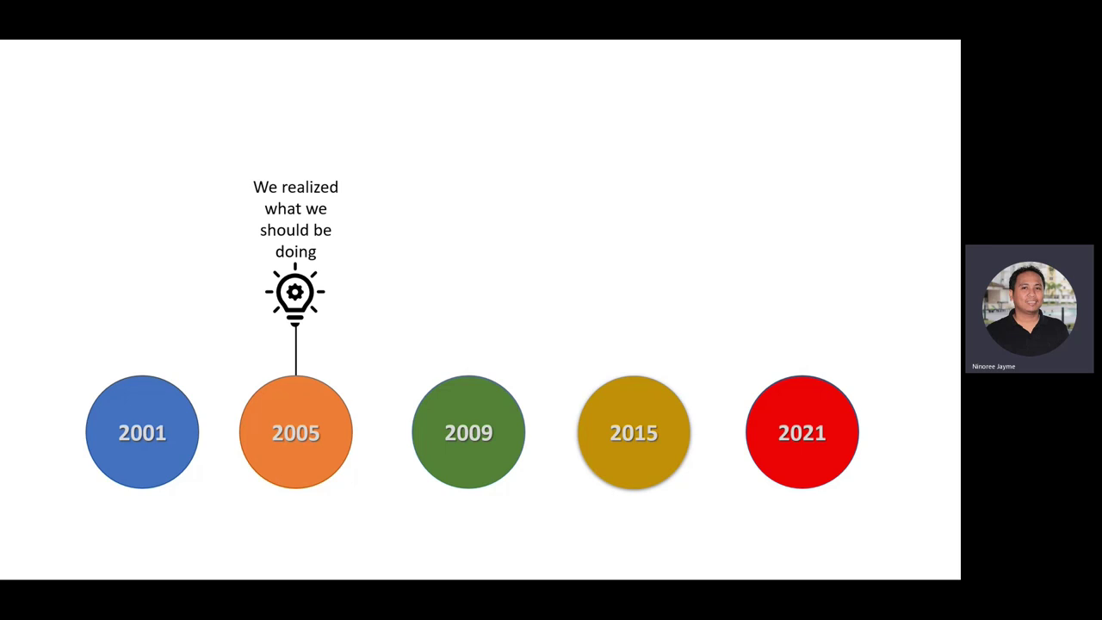
key(Right)
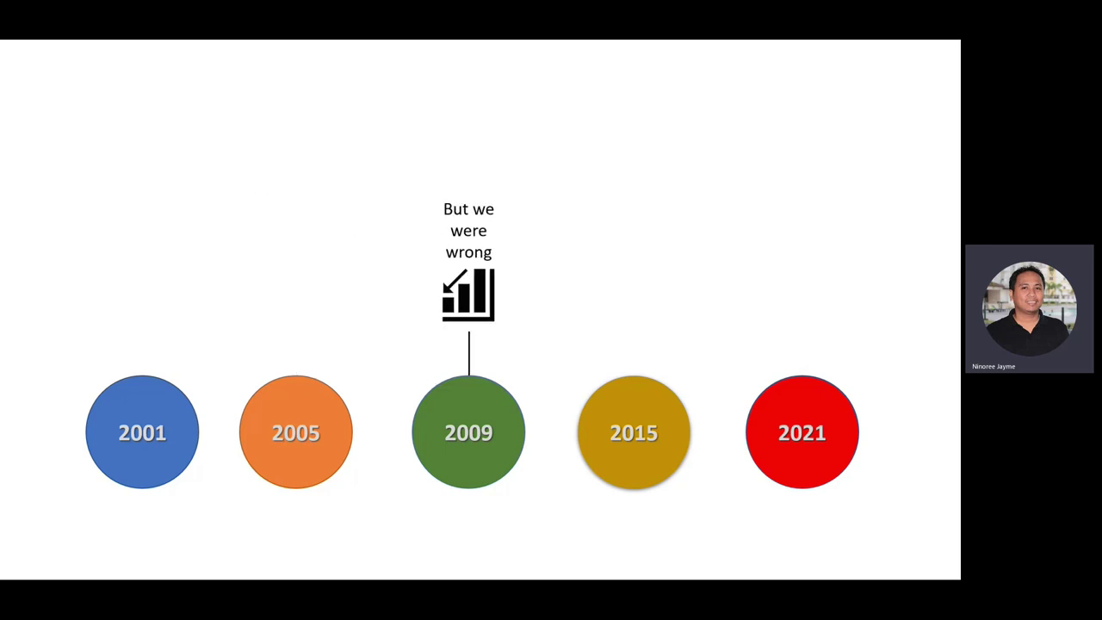
key(Right)
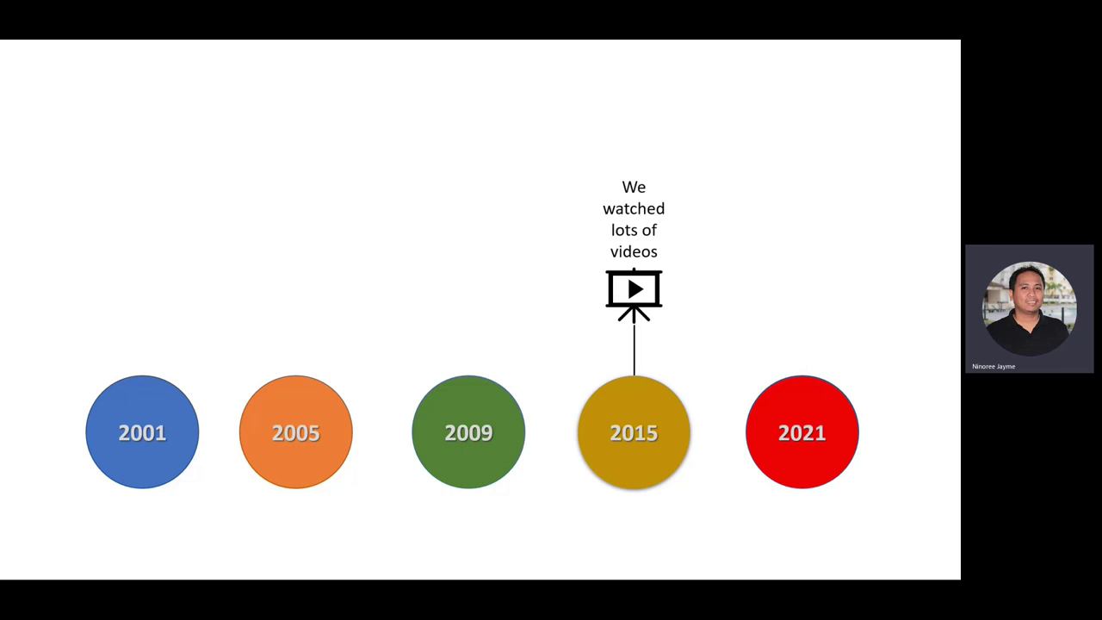
key(Right)
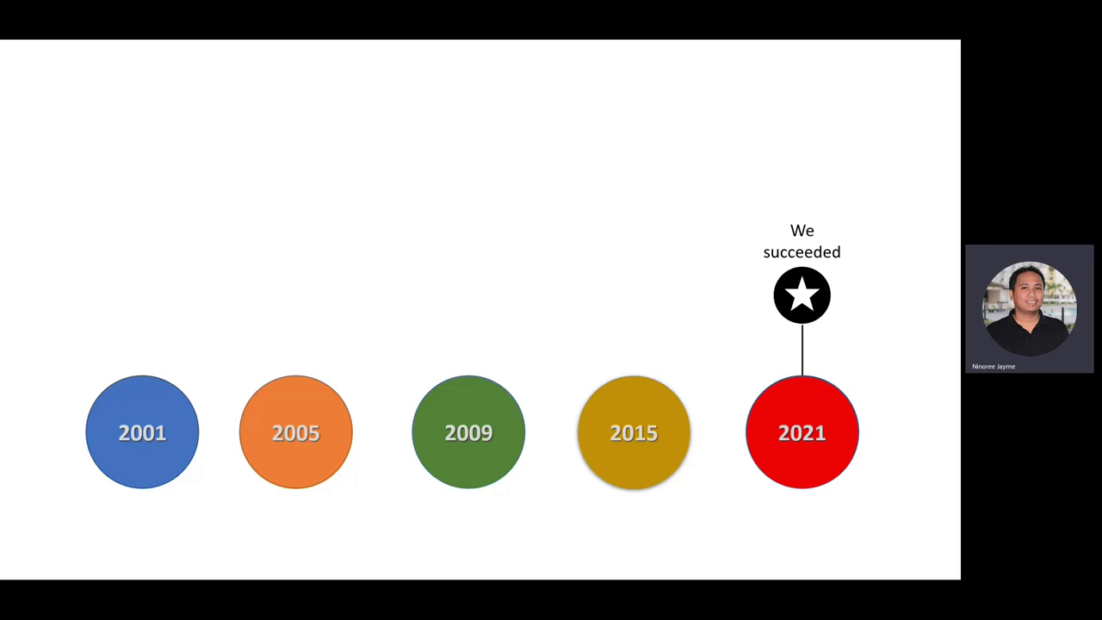
key(Left)
key(Left)
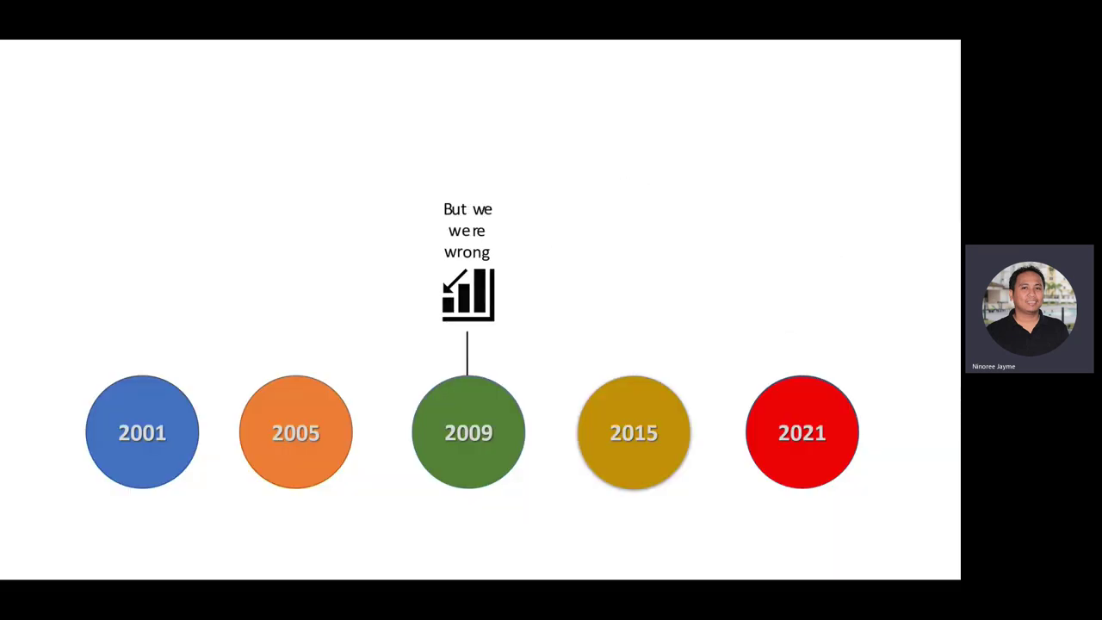
key(Left)
key(Left)
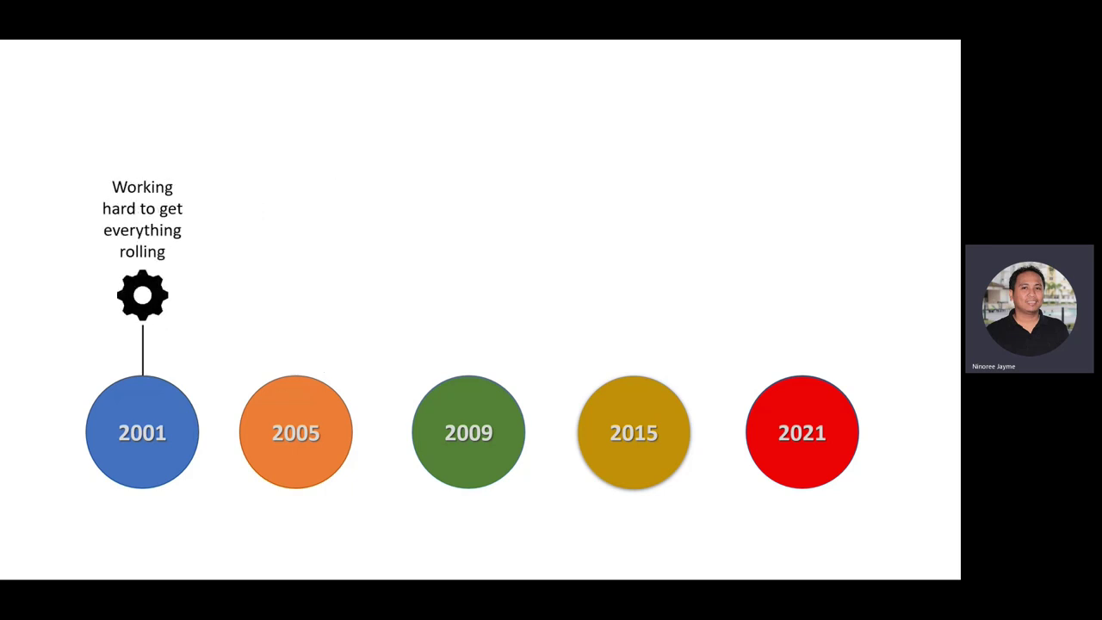
key(Escape)
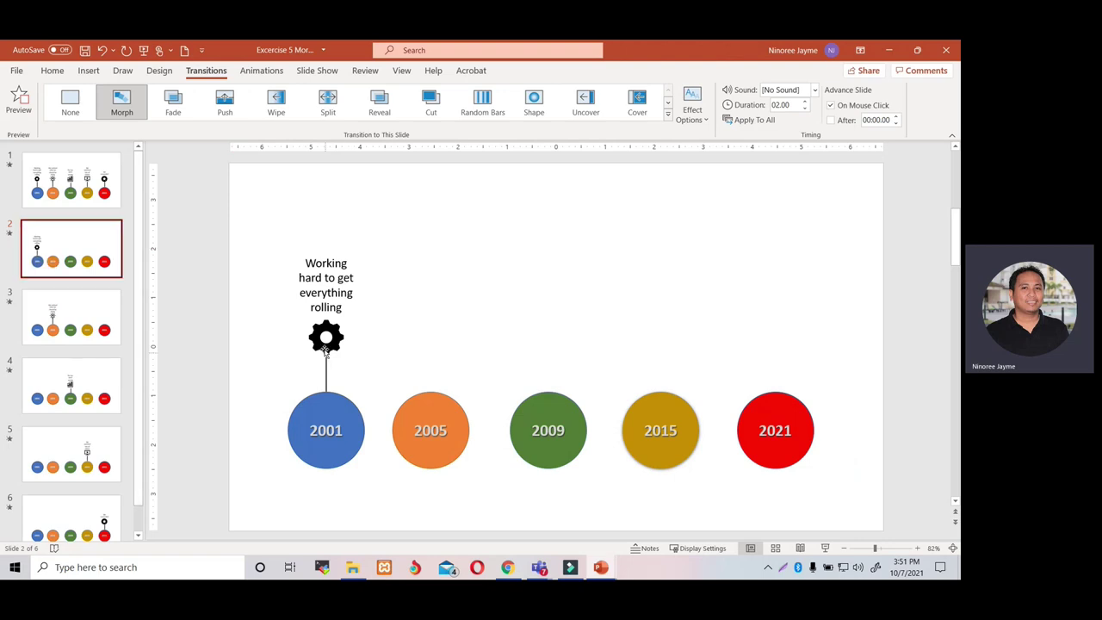
Step: Select the gear, lightbulb and chart icons on slides 2, 3 and 4 in turn
click(326, 337)
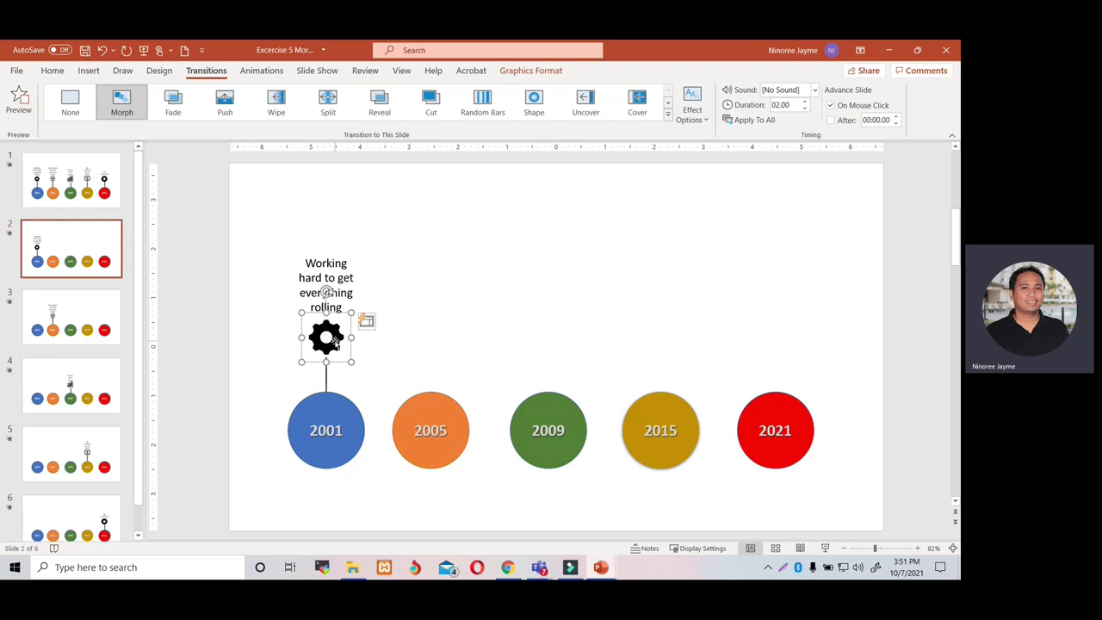
click(48, 72)
click(52, 334)
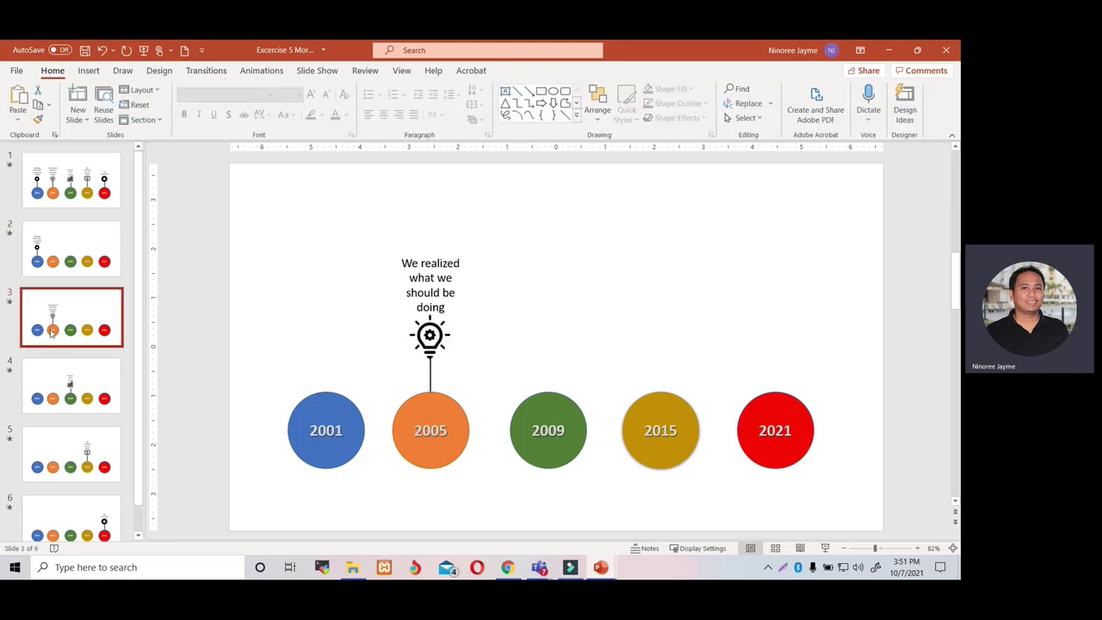
click(422, 337)
click(71, 386)
click(544, 337)
key(Page_Down)
key(Page_Down)
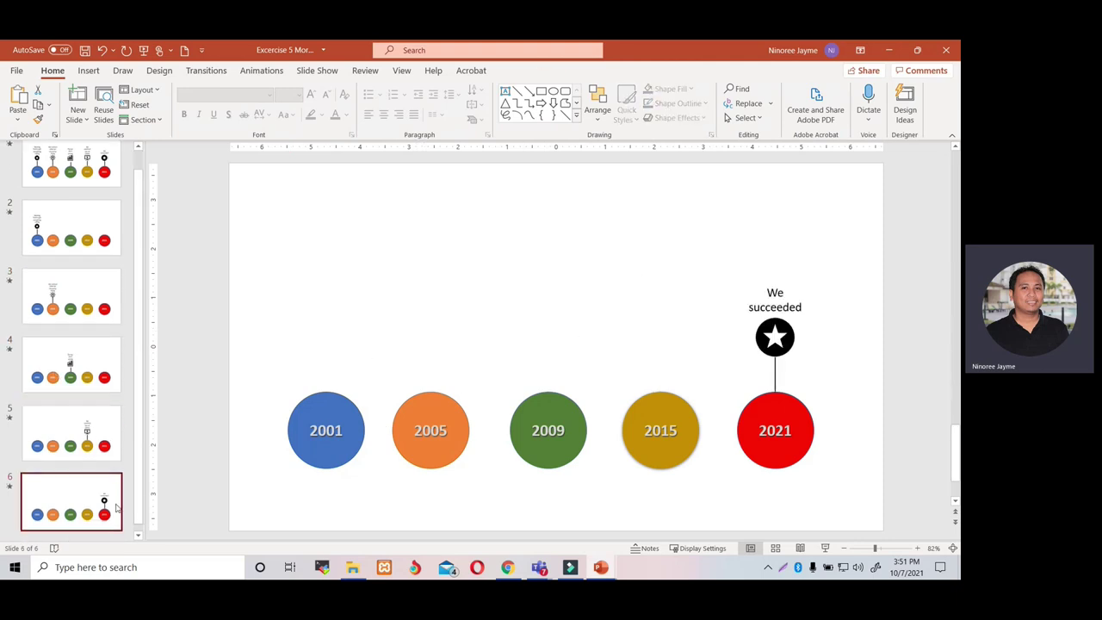
Step: Back on slide 2, select the gear icon and open the Selection Pane showing Graphic 39
click(82, 237)
click(326, 336)
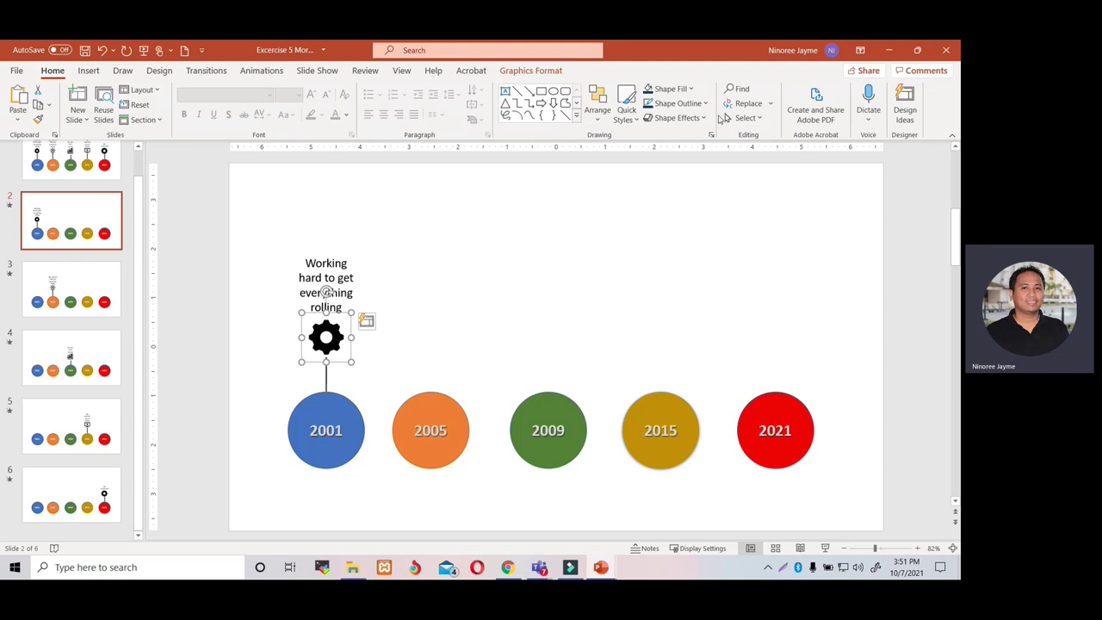
click(755, 119)
click(770, 171)
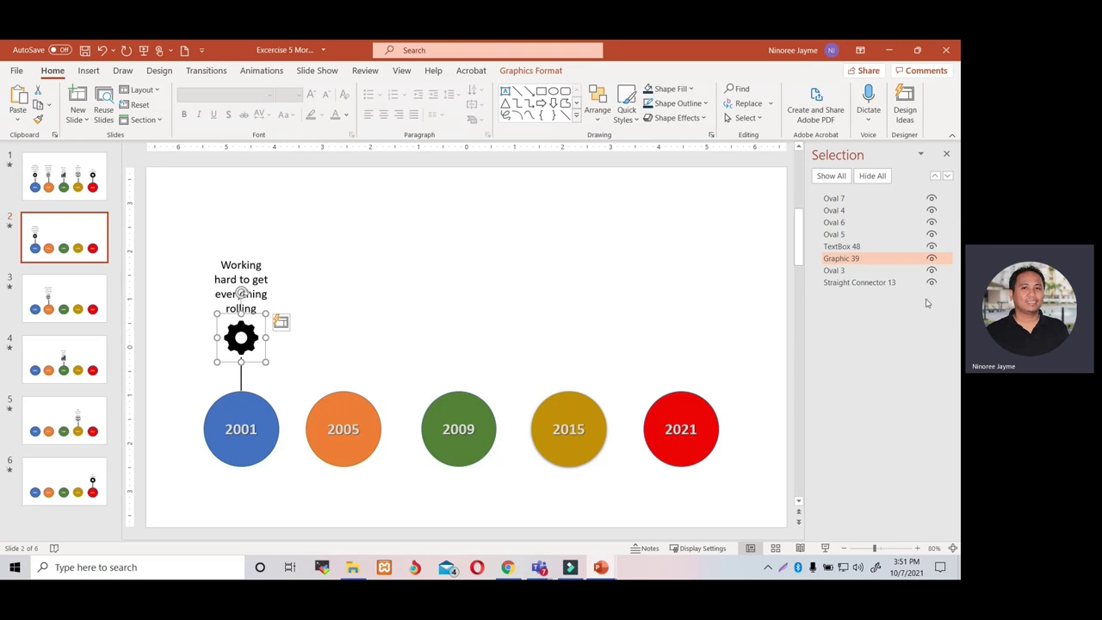
Step: Rename slide 2's gear icon (Graphic 39) in the Selection Pane toward the !!icons name
double_click(871, 260)
drag(871, 259, 814, 257)
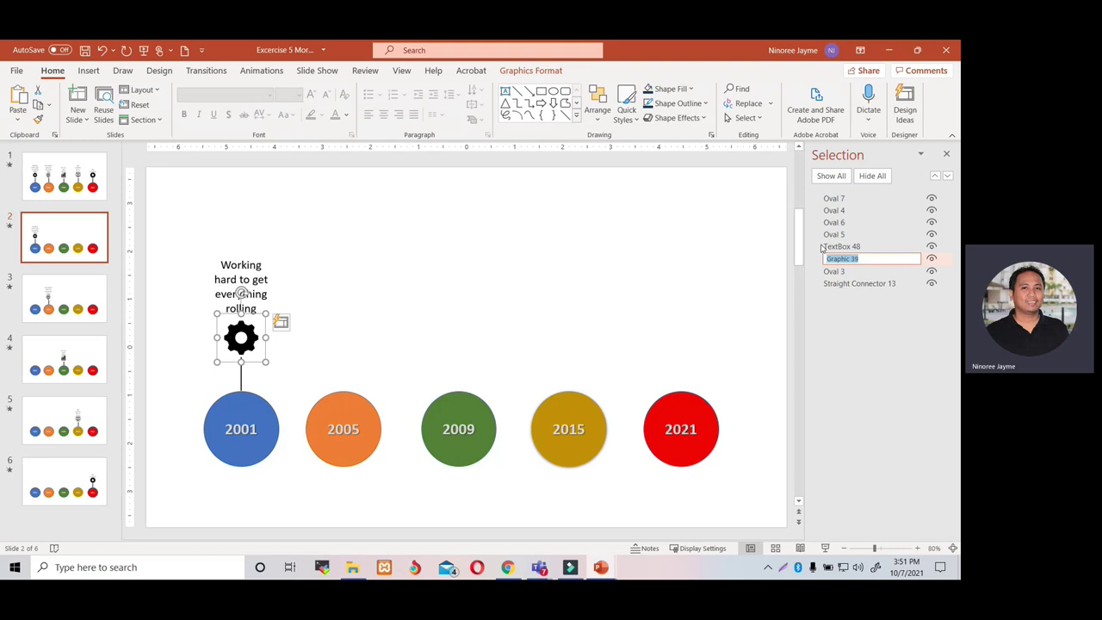
text(1icons)
double_click(868, 259)
Step: Rename the lightbulb icon on slide 3 and the chart icon on slide 4
click(74, 317)
click(343, 336)
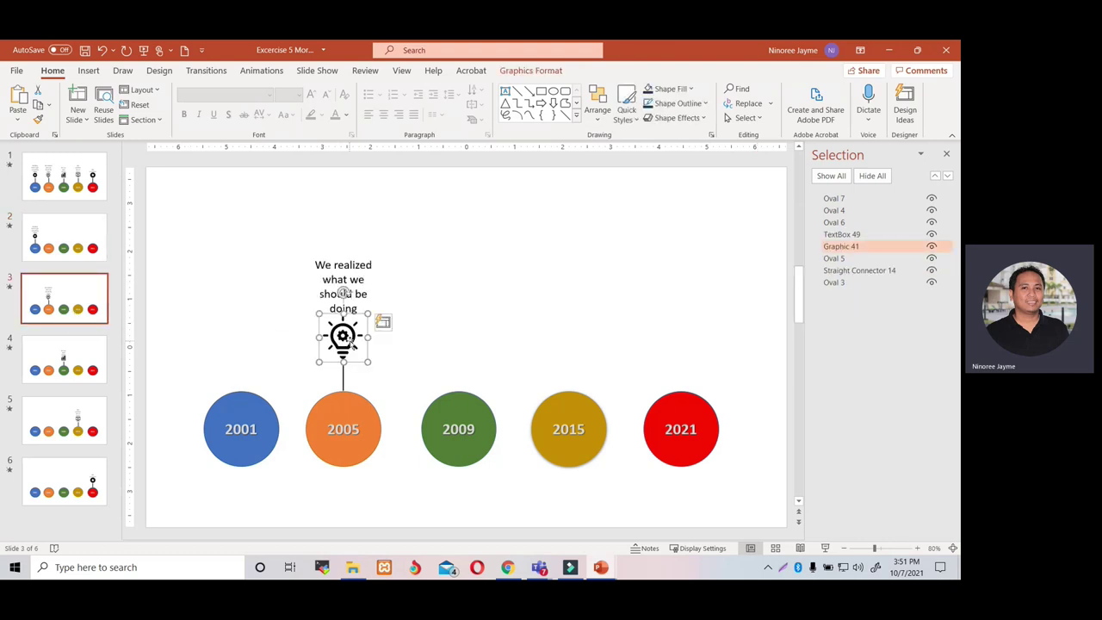
double_click(847, 247)
drag(861, 246, 785, 251)
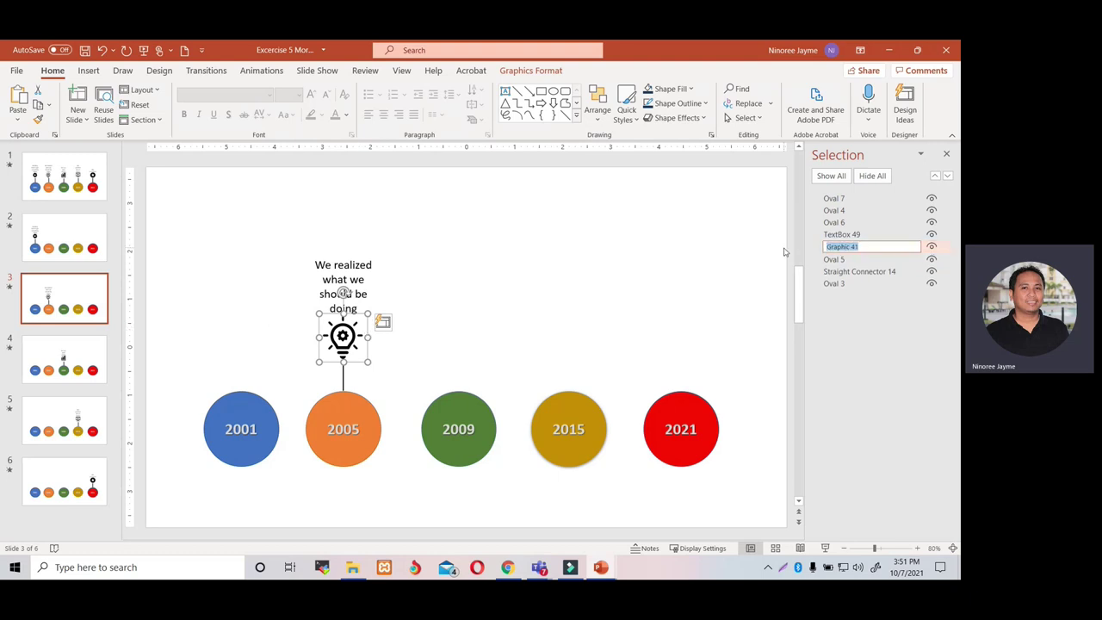
text(!Icons)
click(84, 376)
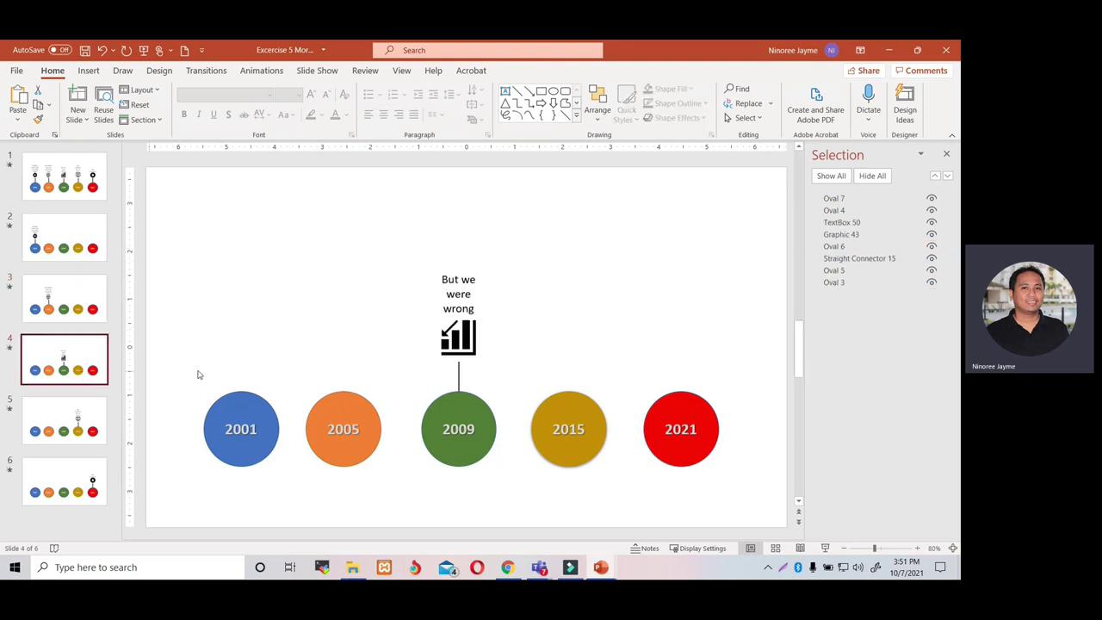
click(848, 234)
click(852, 234)
drag(871, 233, 790, 237)
Step: Rename slide 5's projector icon (Graphic 45) to !!icons
click(77, 421)
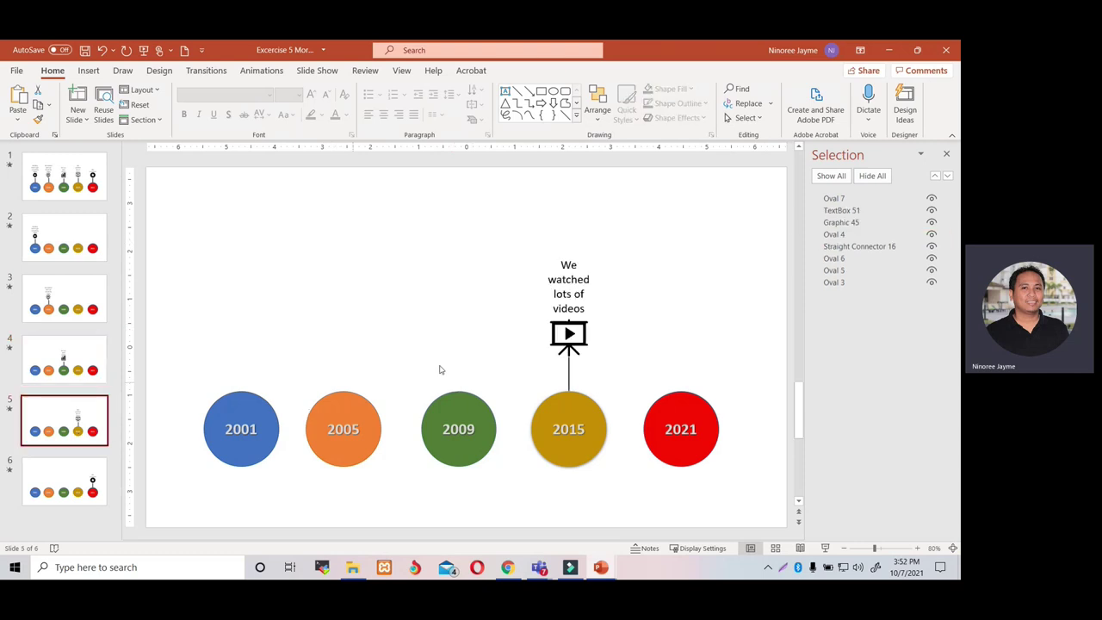
click(558, 338)
click(881, 224)
drag(881, 224, 769, 228)
text(!!icons)
click(105, 470)
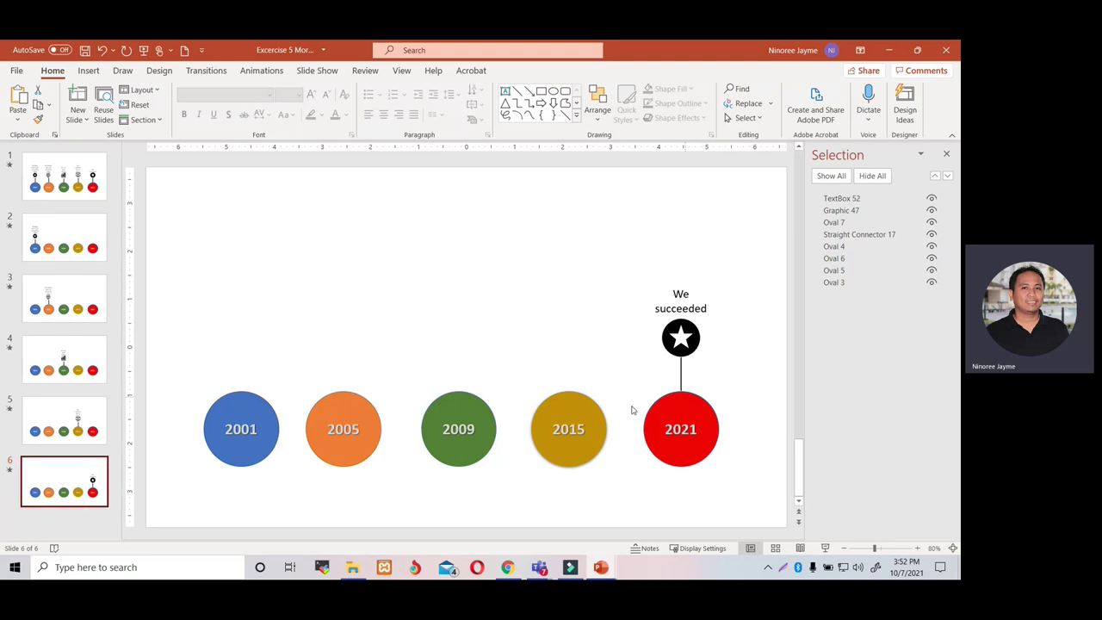
Step: Rename slide 6's star icon (Graphic 47) to !!icons, then return to slide 1
click(675, 331)
click(865, 210)
drag(864, 210, 775, 209)
text(!!icons)
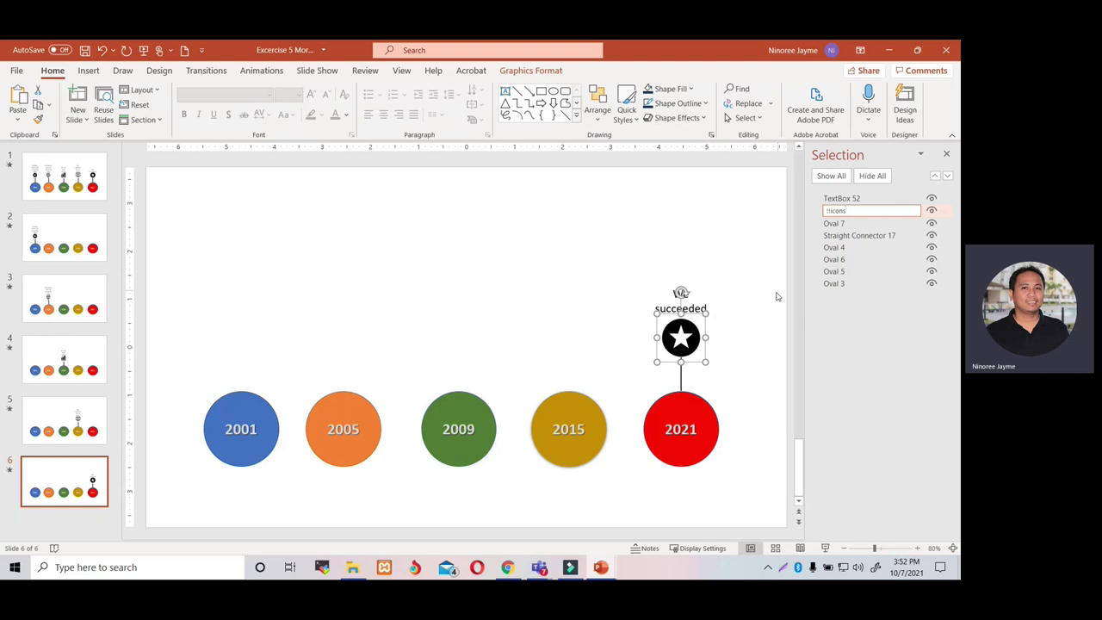
click(582, 265)
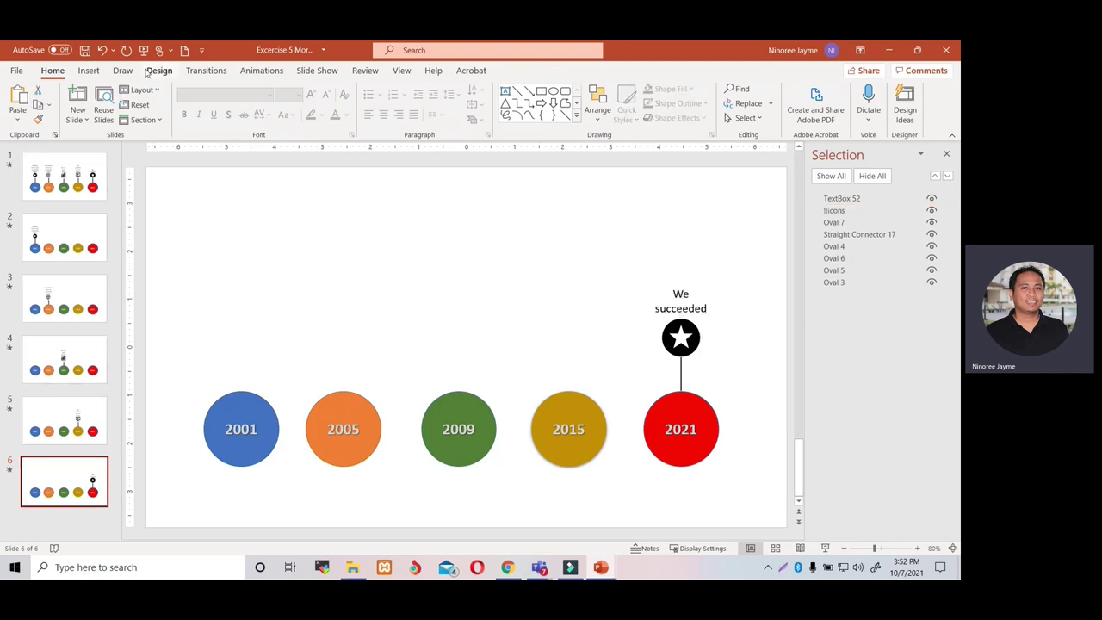
click(90, 176)
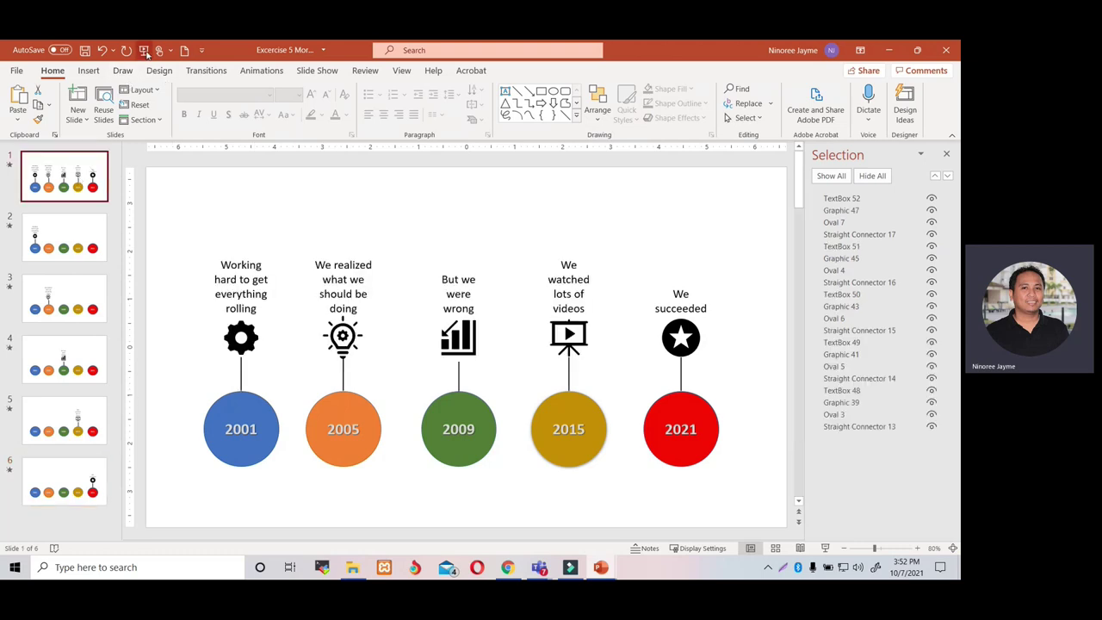
Step: Play the show from the start through the 2001–2021 morph slides and exit
click(145, 51)
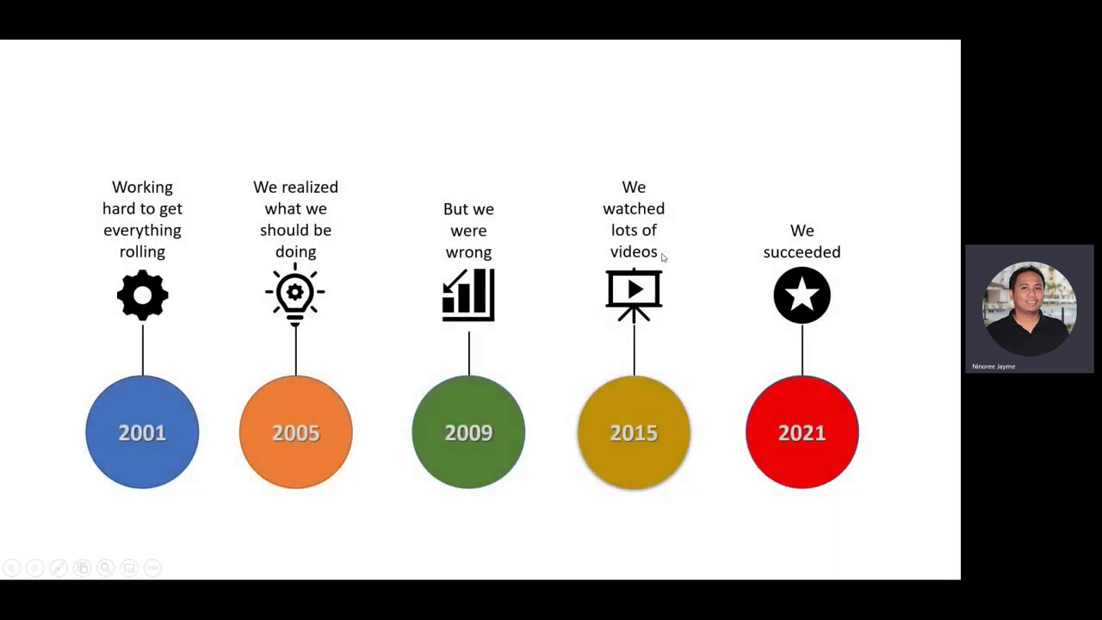
key(Right)
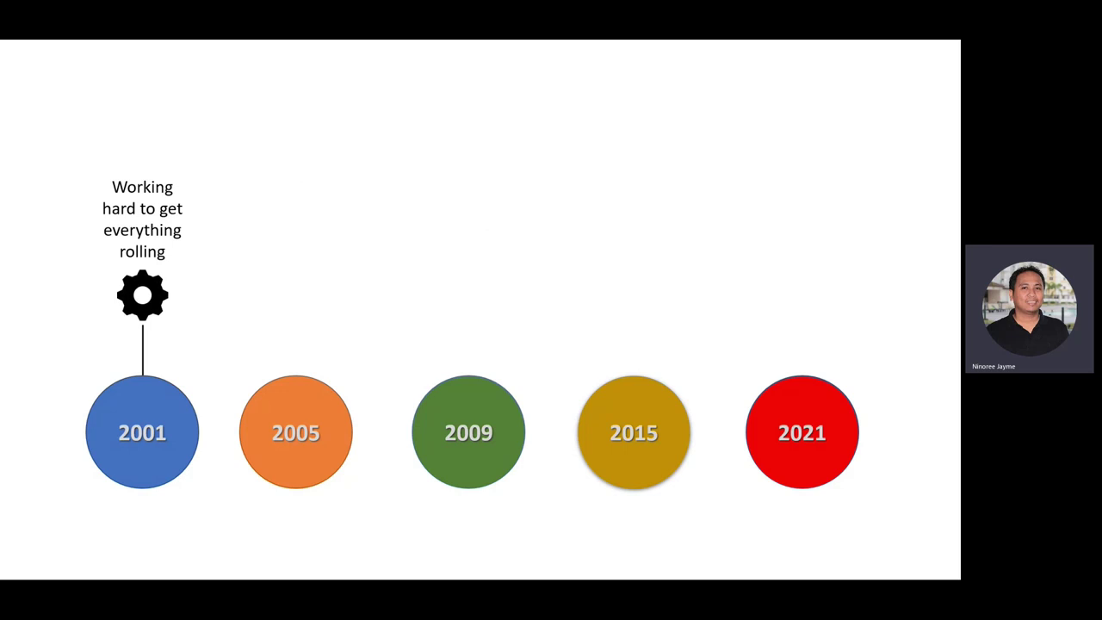
key(Right)
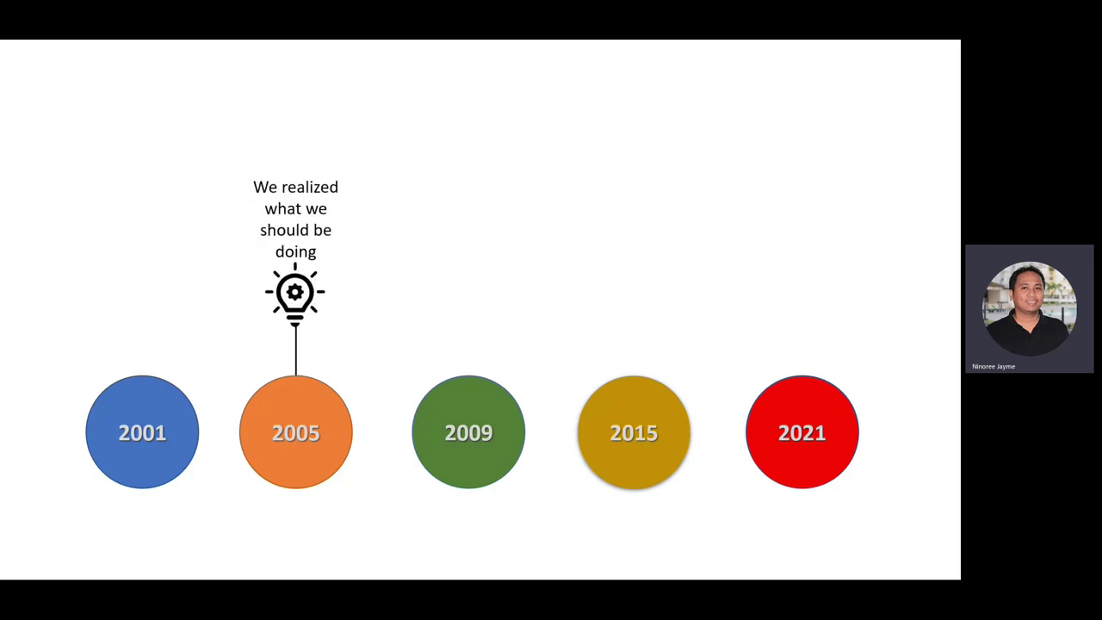
key(Right)
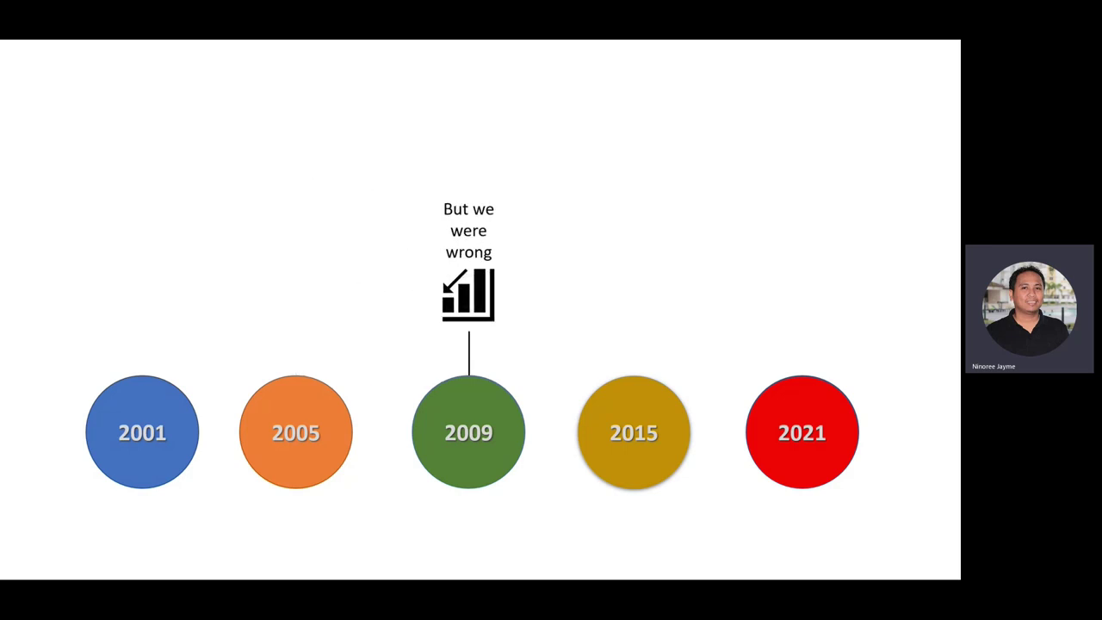
key(Right)
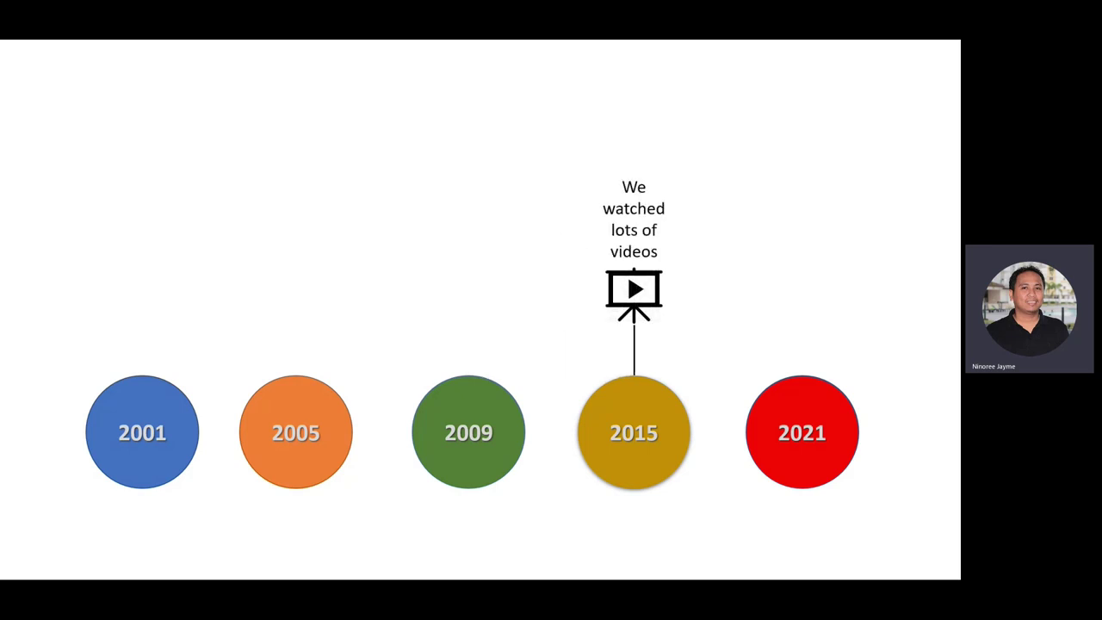
key(Right)
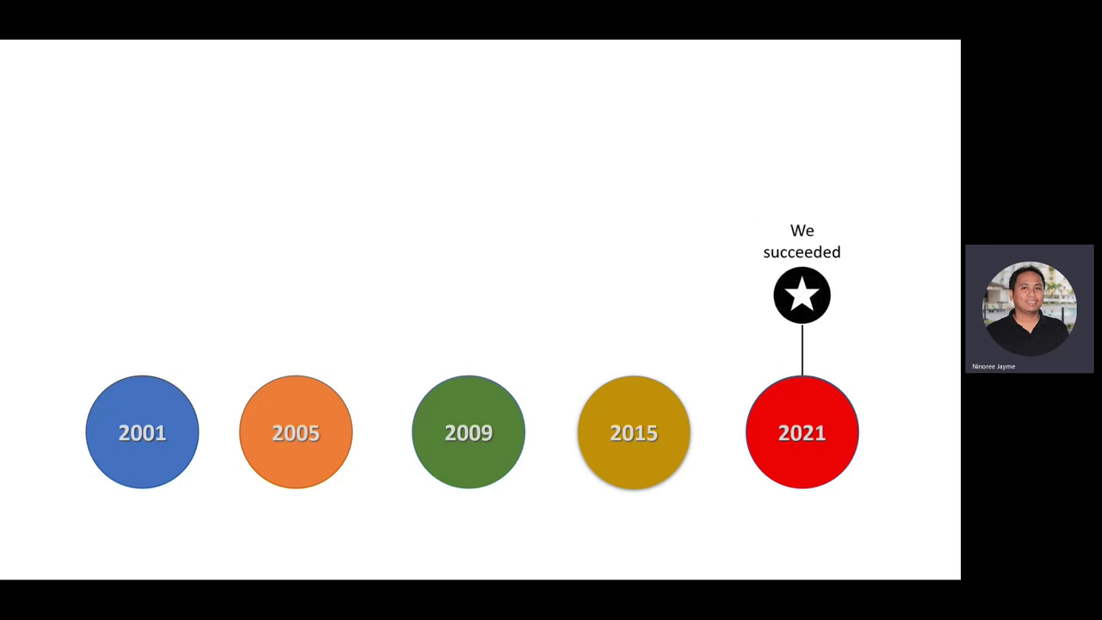
key(Right)
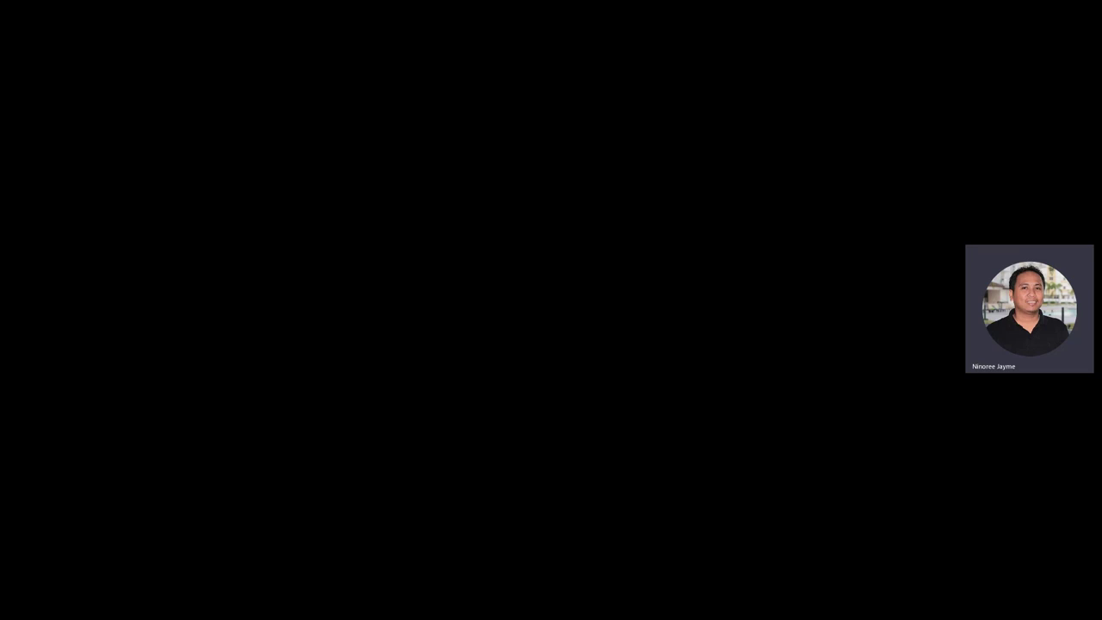
key(Right)
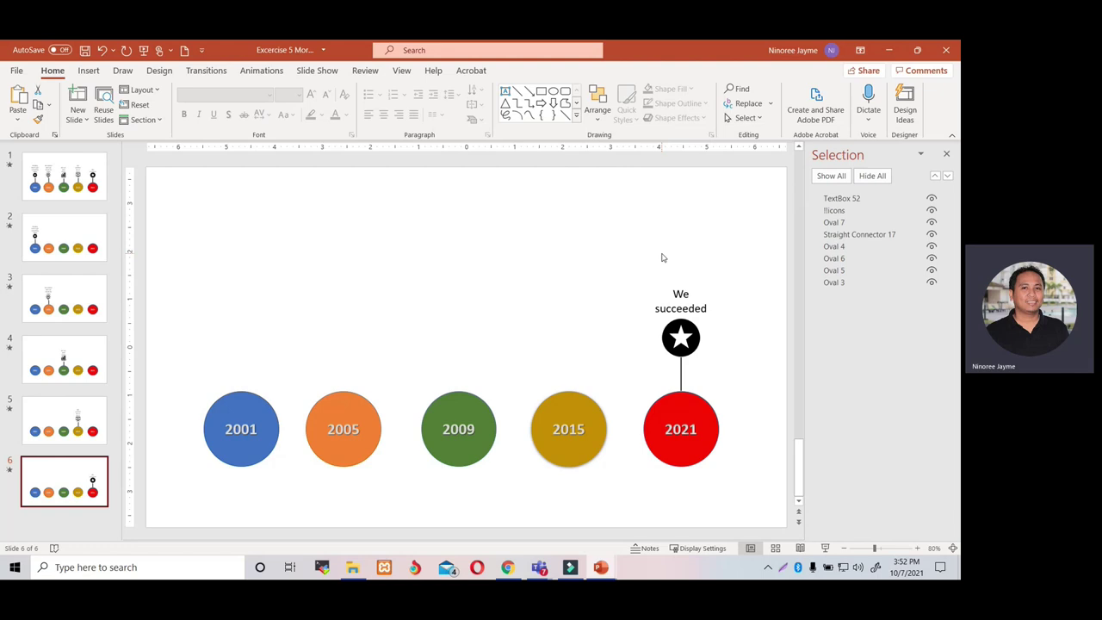